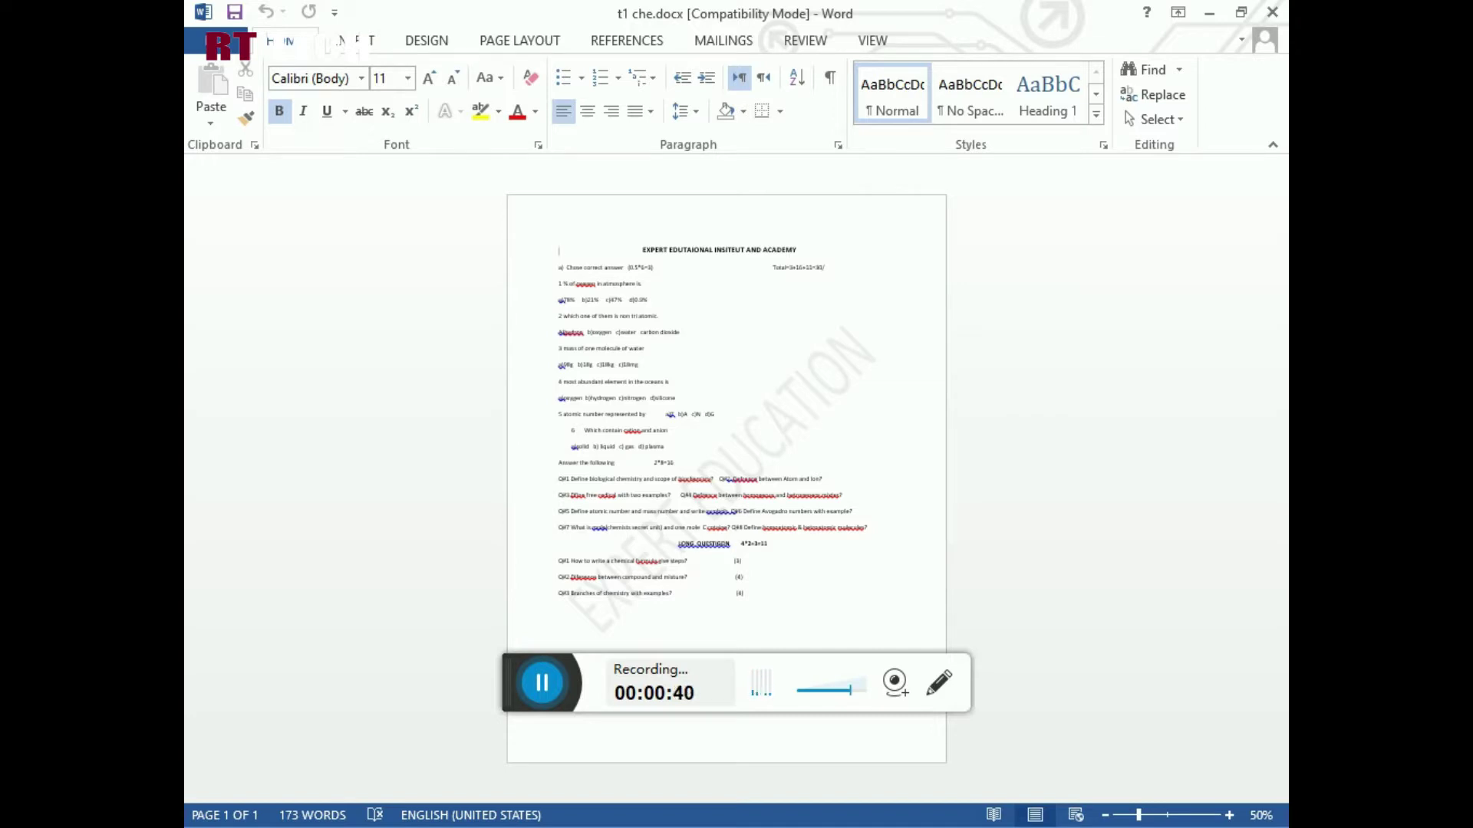
- Examine the sample chemistry paper's title, total marks and "Chose correct answer" line
scroll(736, 475, up, 14)
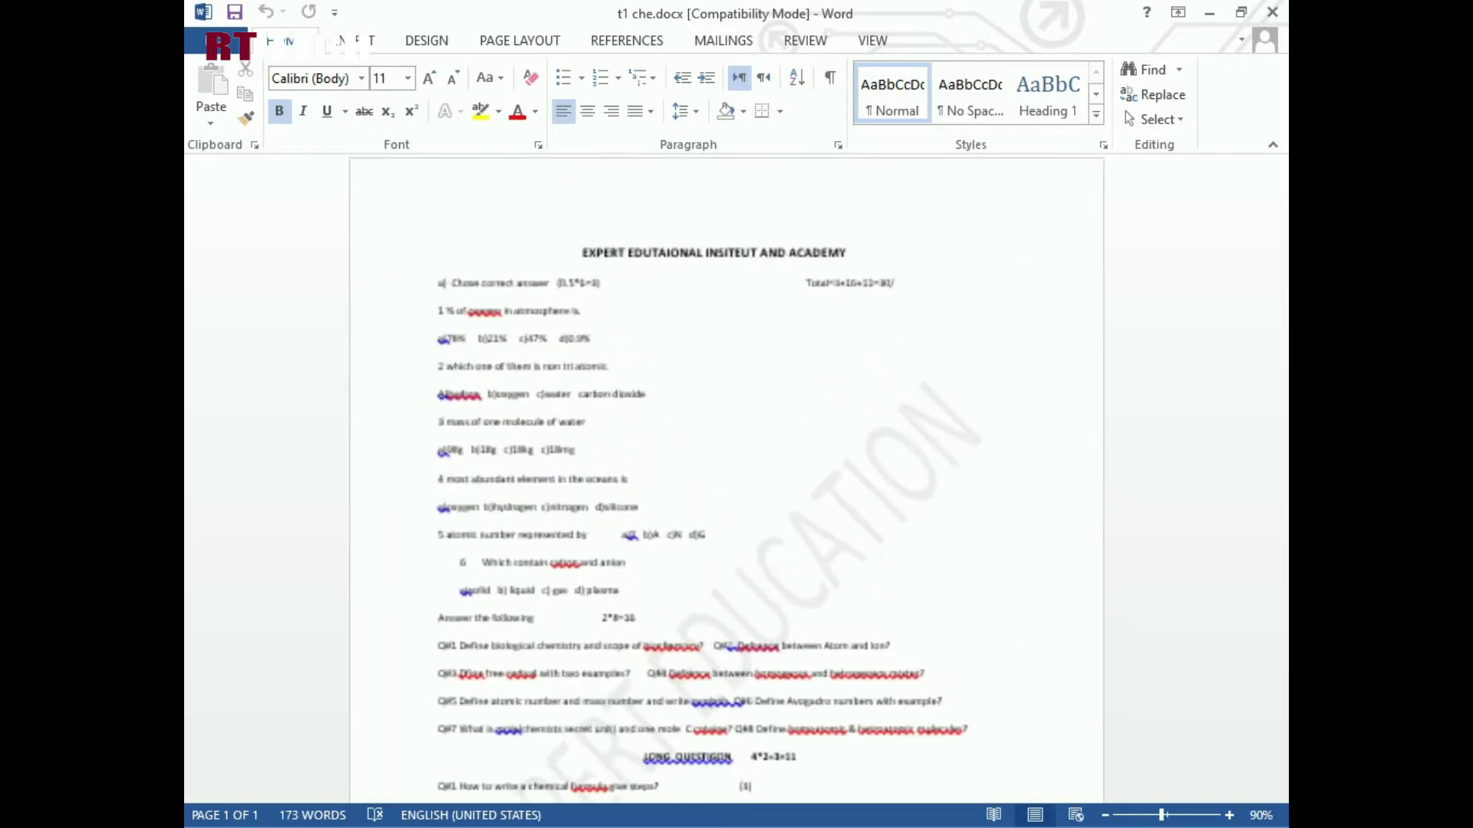
scroll(736, 476, down, 5)
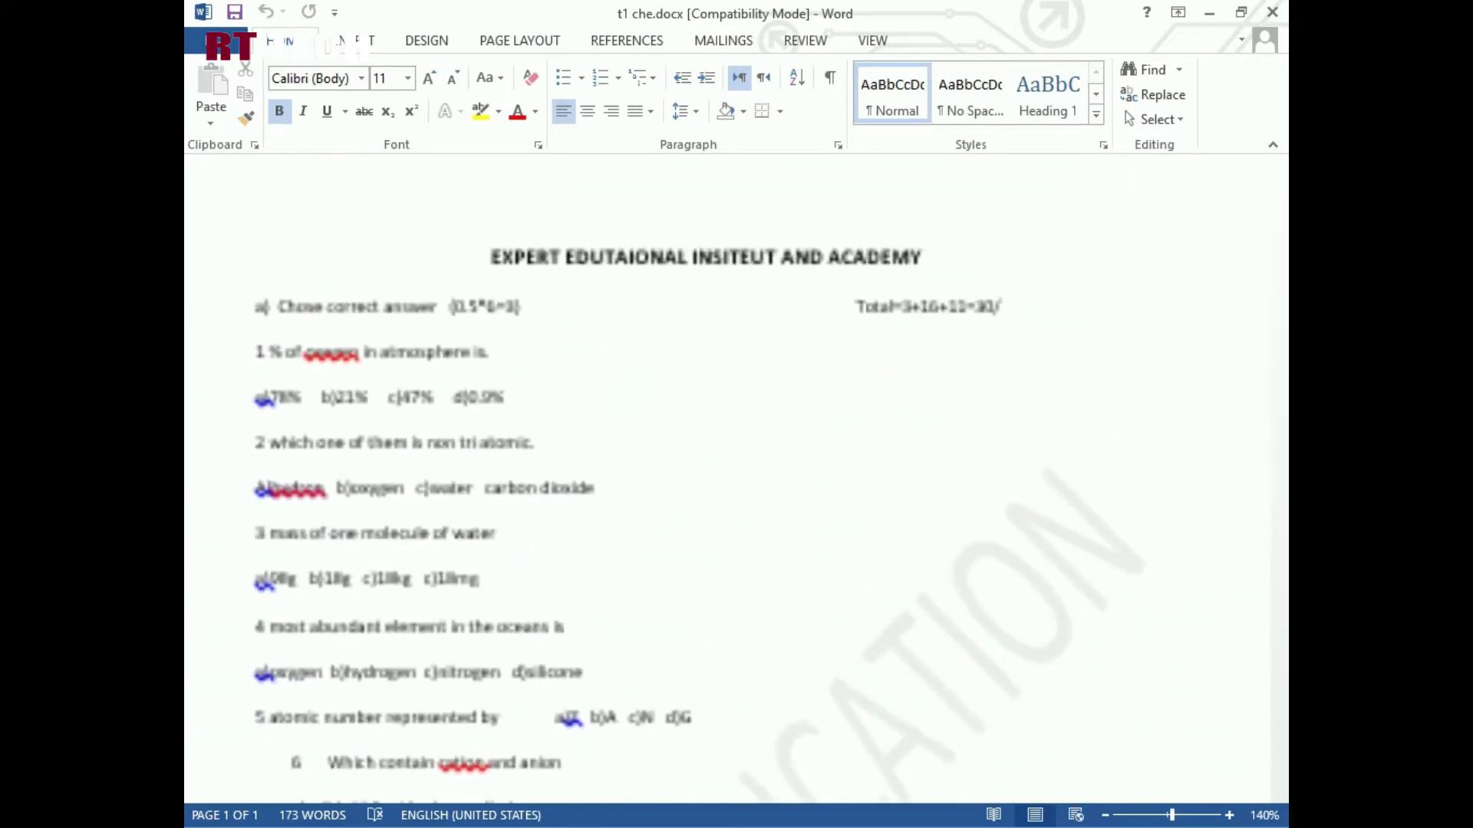
drag(851, 442, 261, 626)
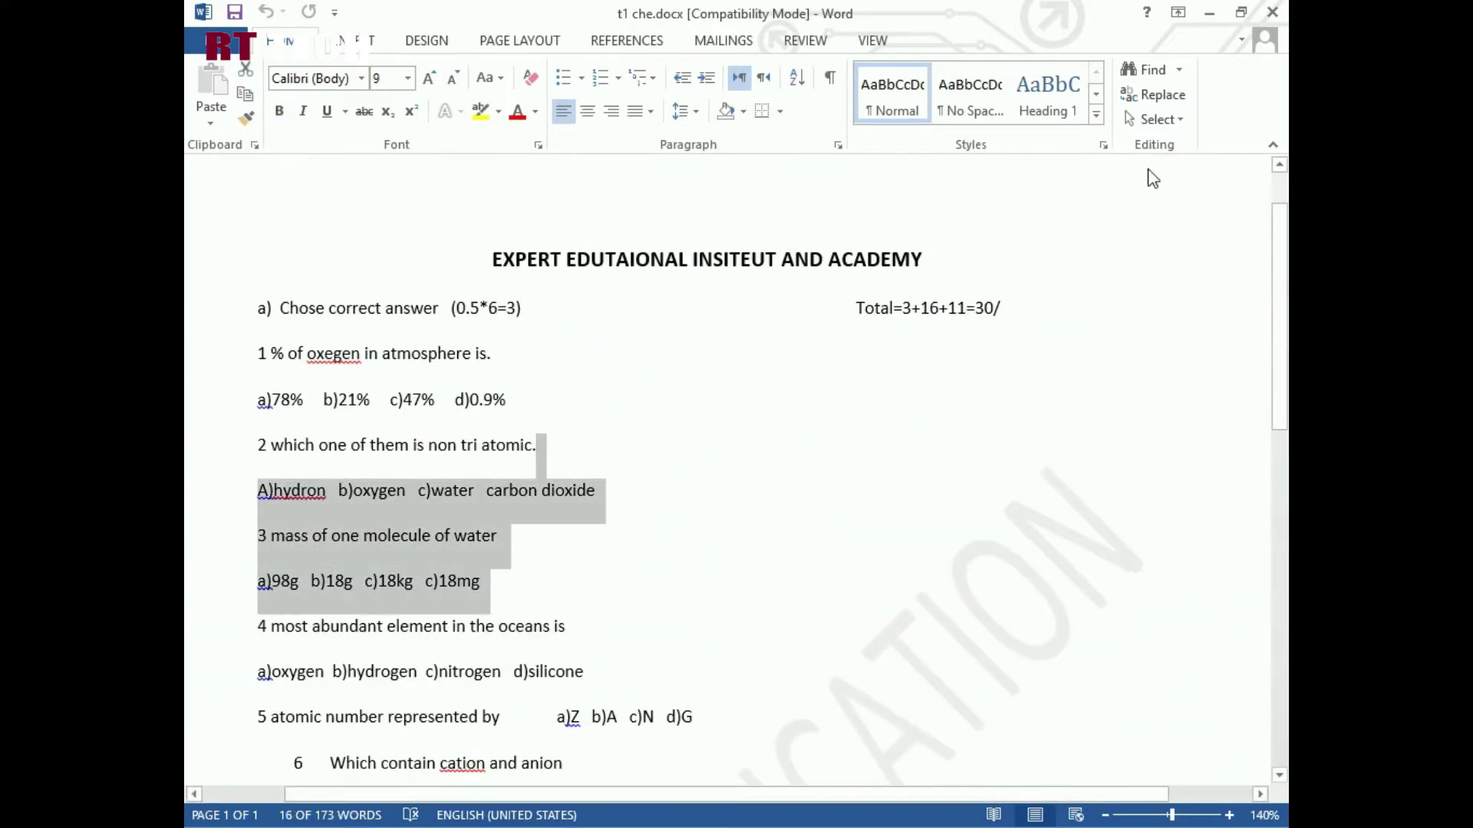
click(1141, 200)
scroll(737, 470, down, 5)
scroll(736, 471, up, 6)
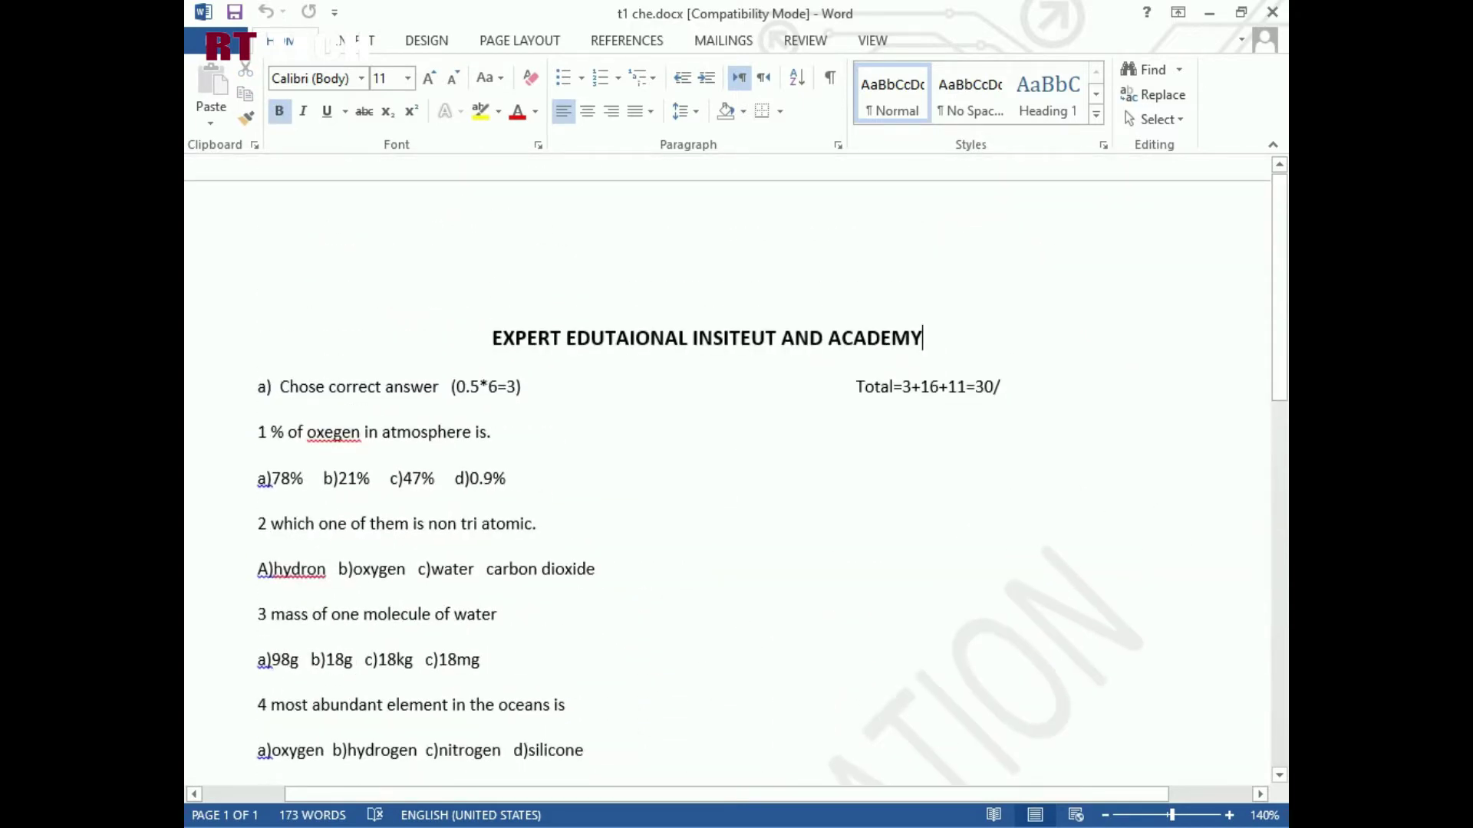
drag(259, 339, 934, 340)
click(507, 478)
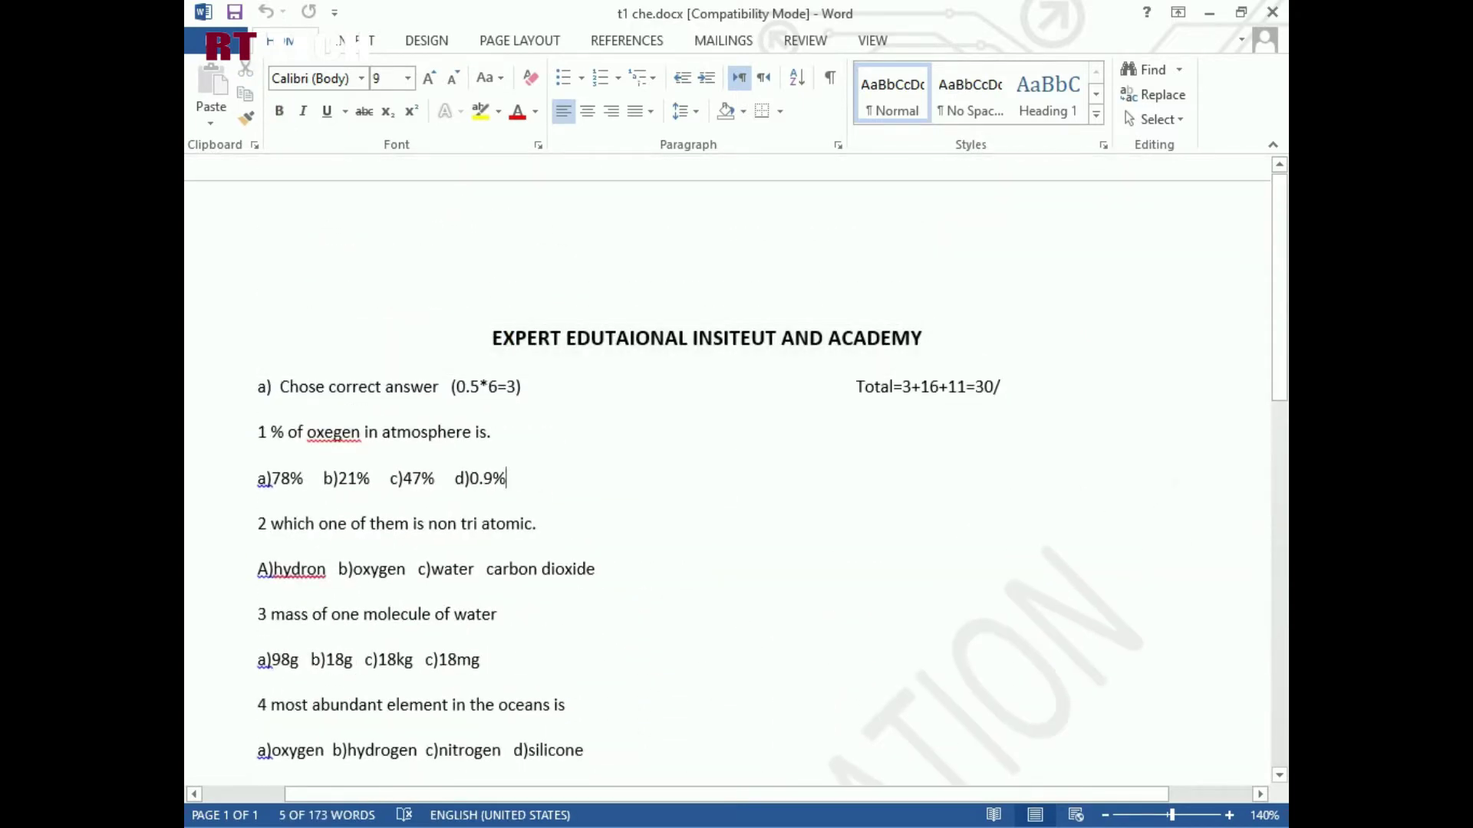
scroll(736, 470, down, 2)
scroll(736, 471, down, 1)
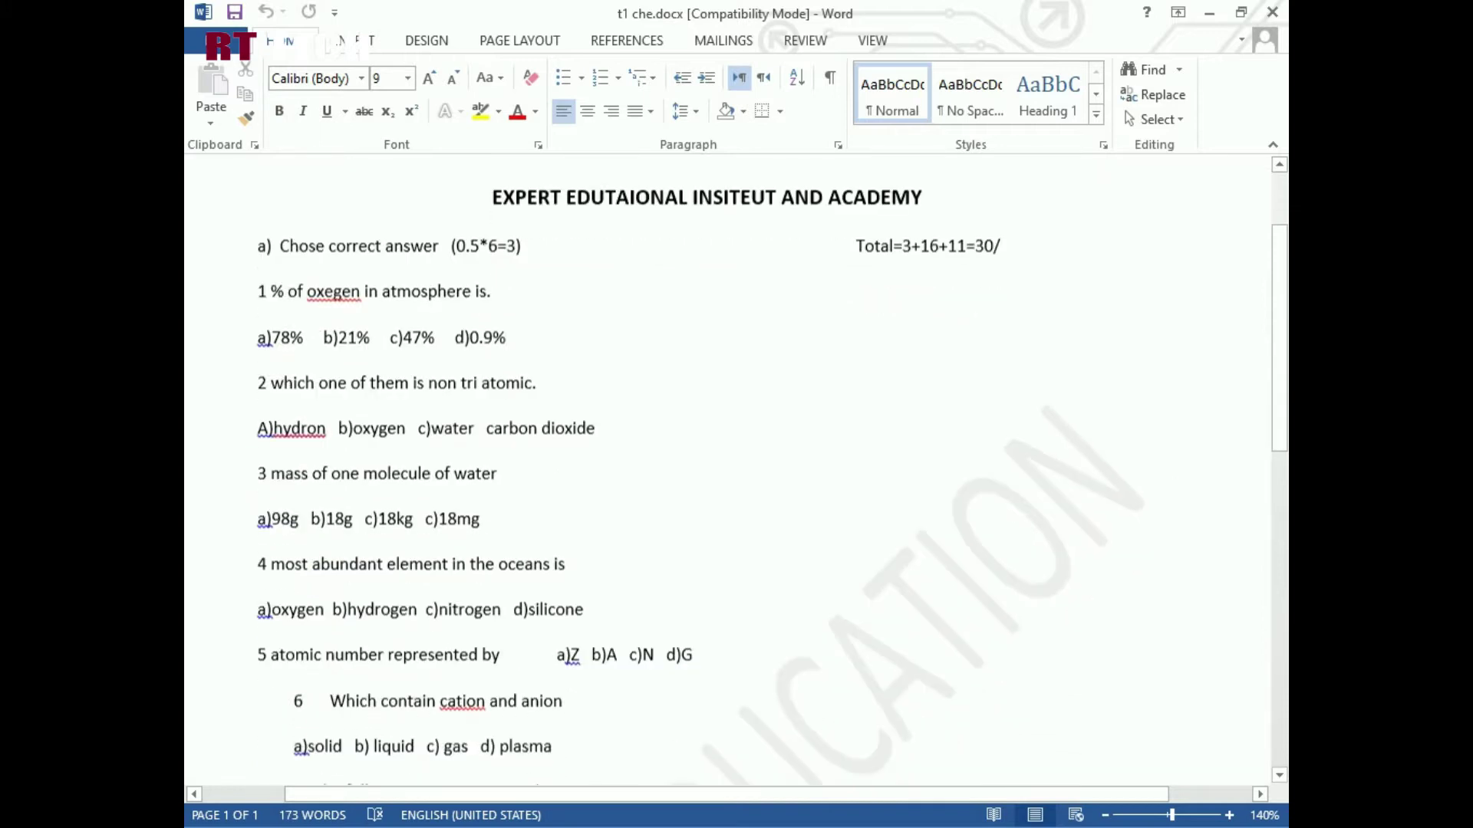
drag(258, 245, 1085, 256)
click(1084, 256)
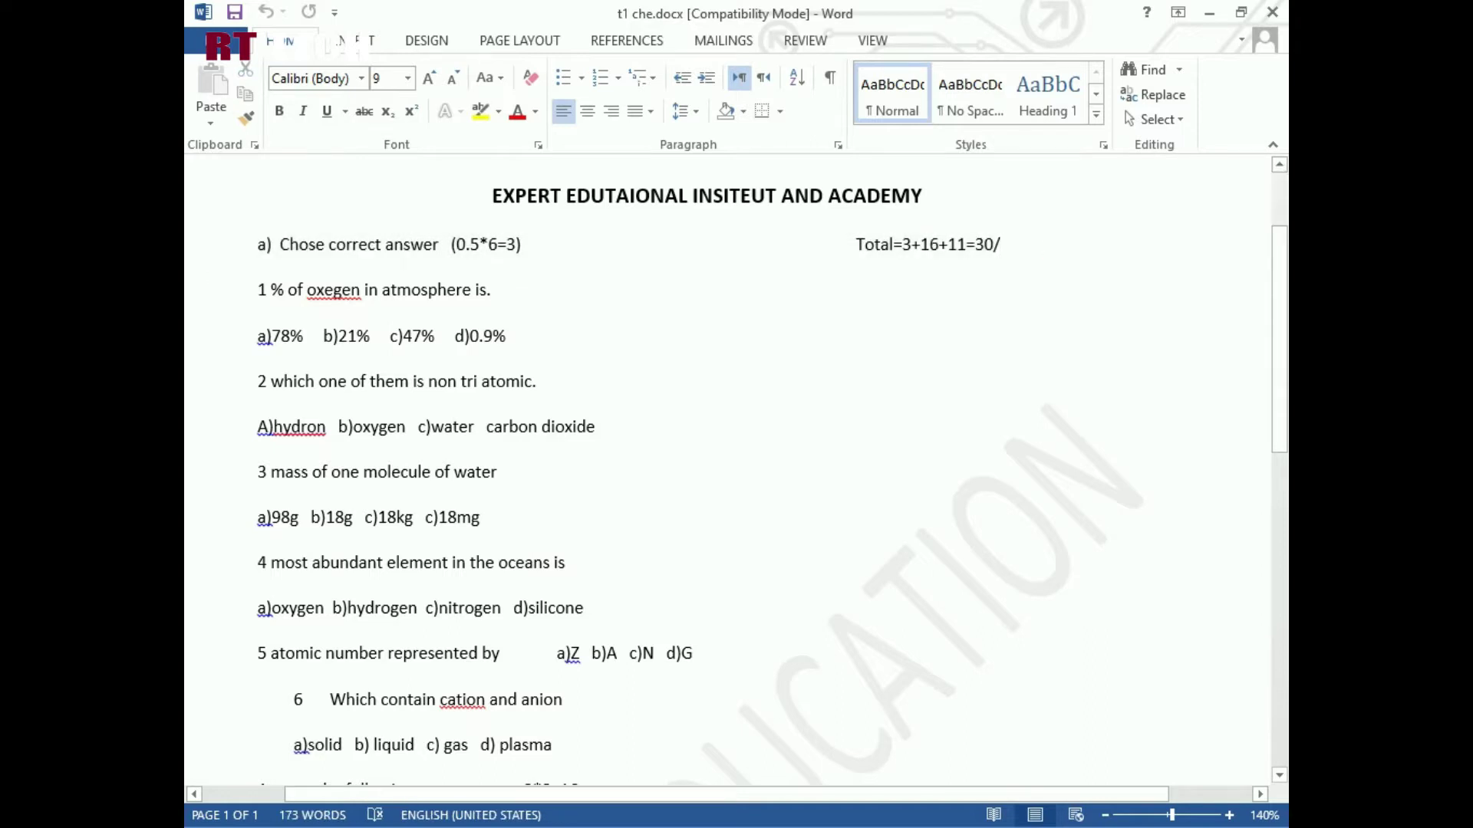
scroll(737, 470, down, 1)
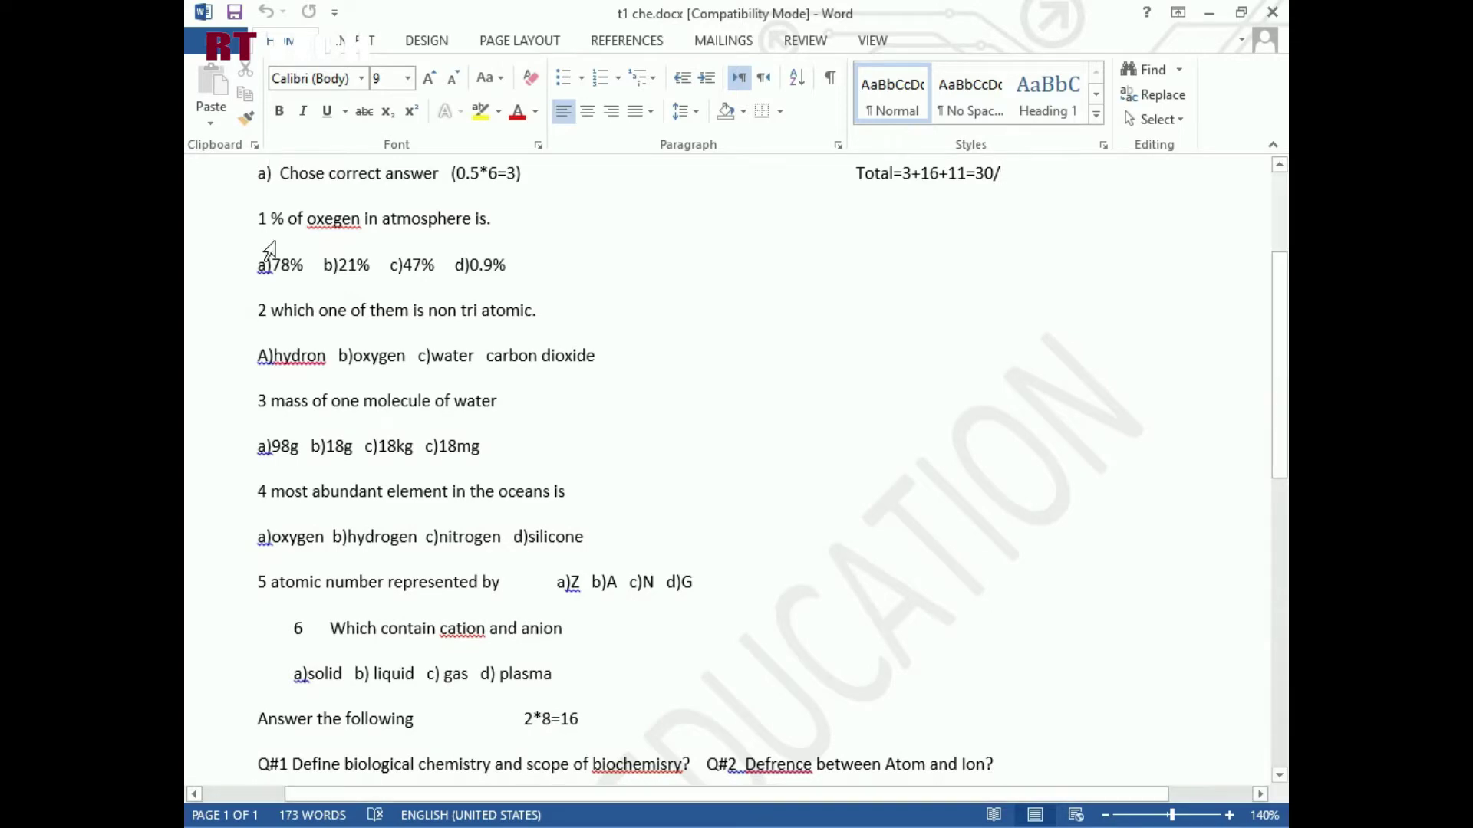
- Examine the sample paper's multiple-choice, short-answer and long questions, along with the overall page layout
drag(261, 219, 371, 303)
click(266, 323)
scroll(267, 328, down, 2)
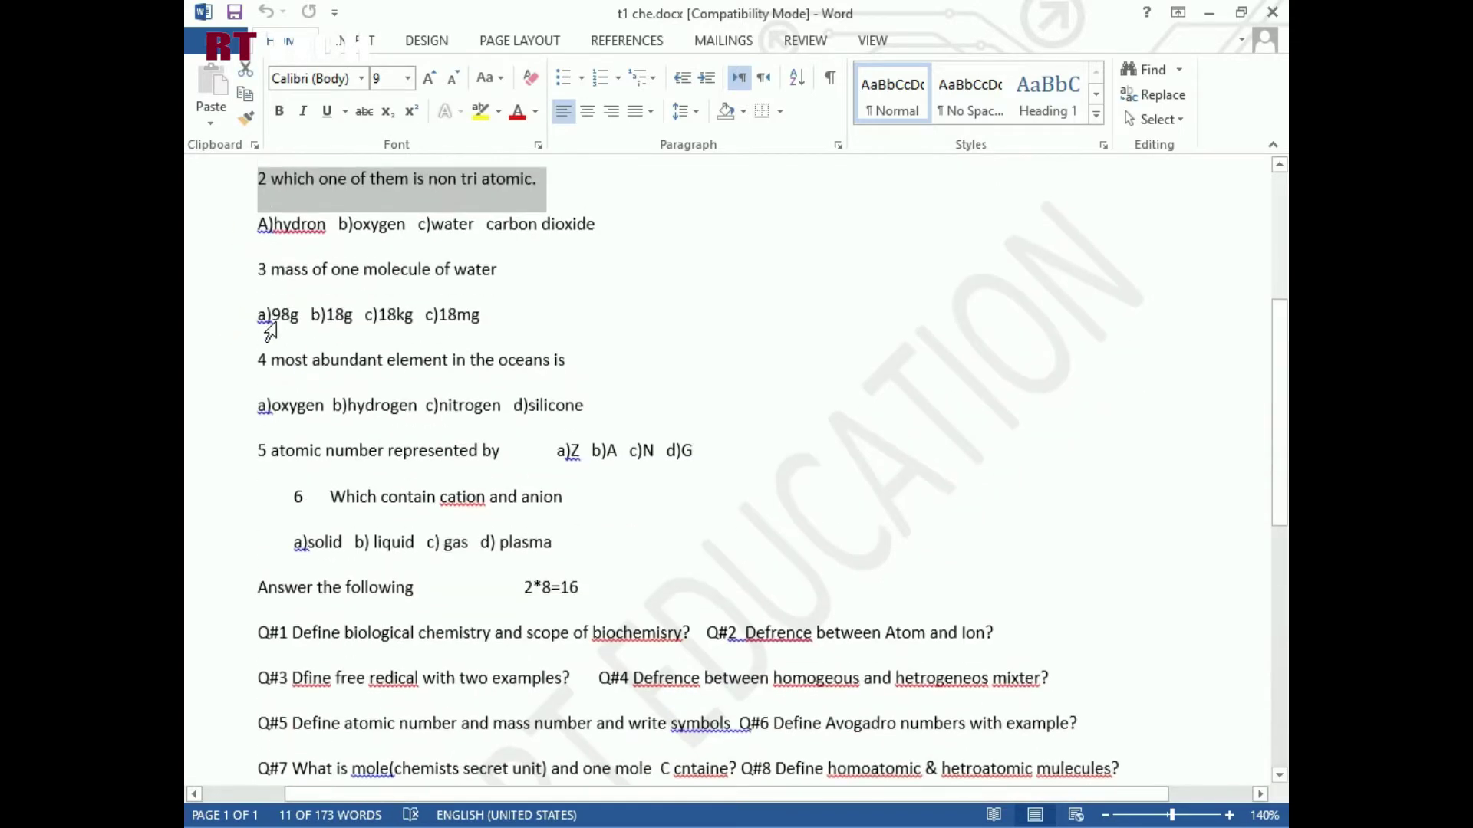
click(266, 326)
scroll(266, 345, down, 4)
click(270, 350)
click(555, 254)
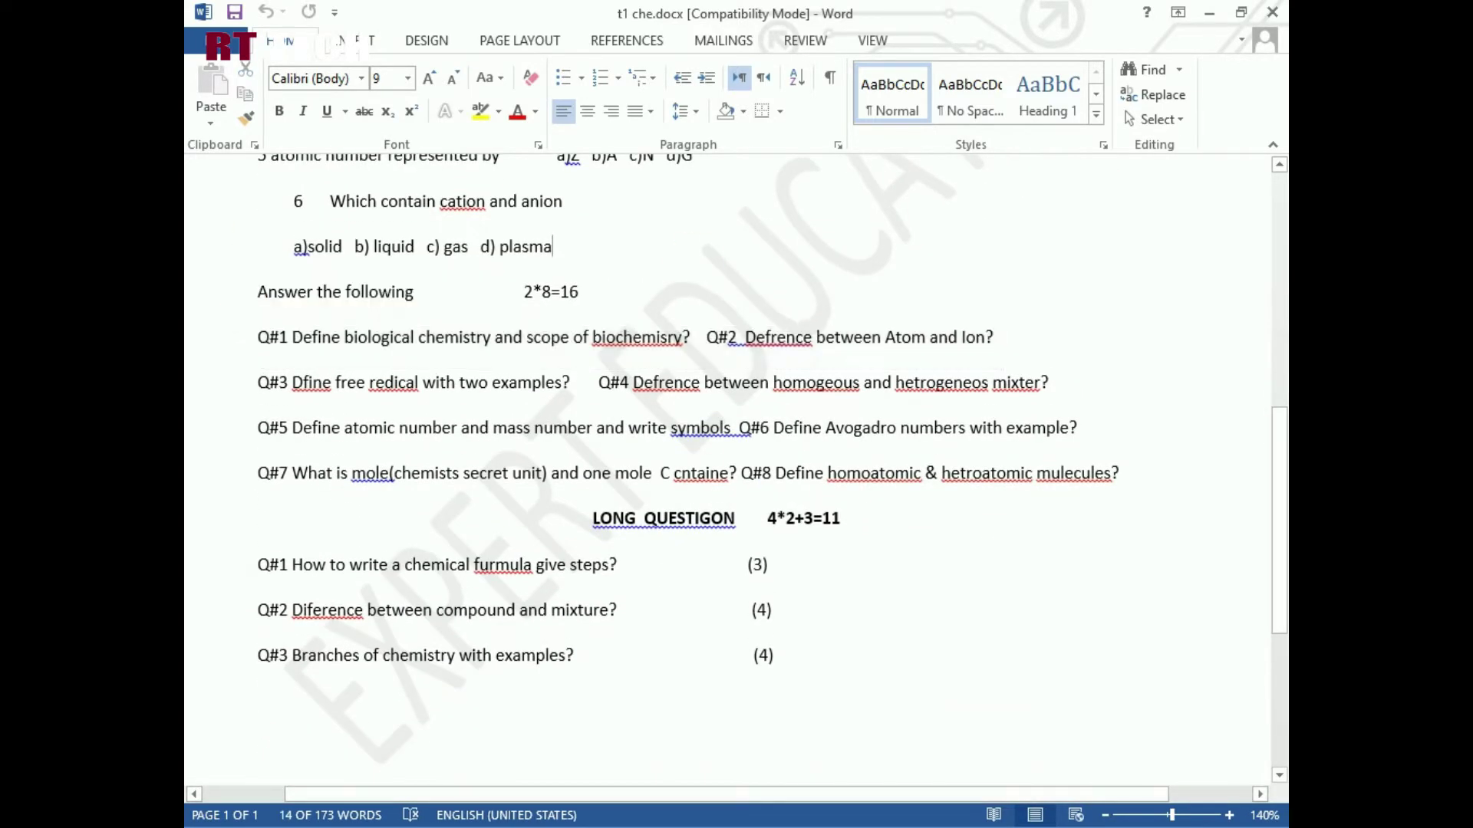
click(240, 273)
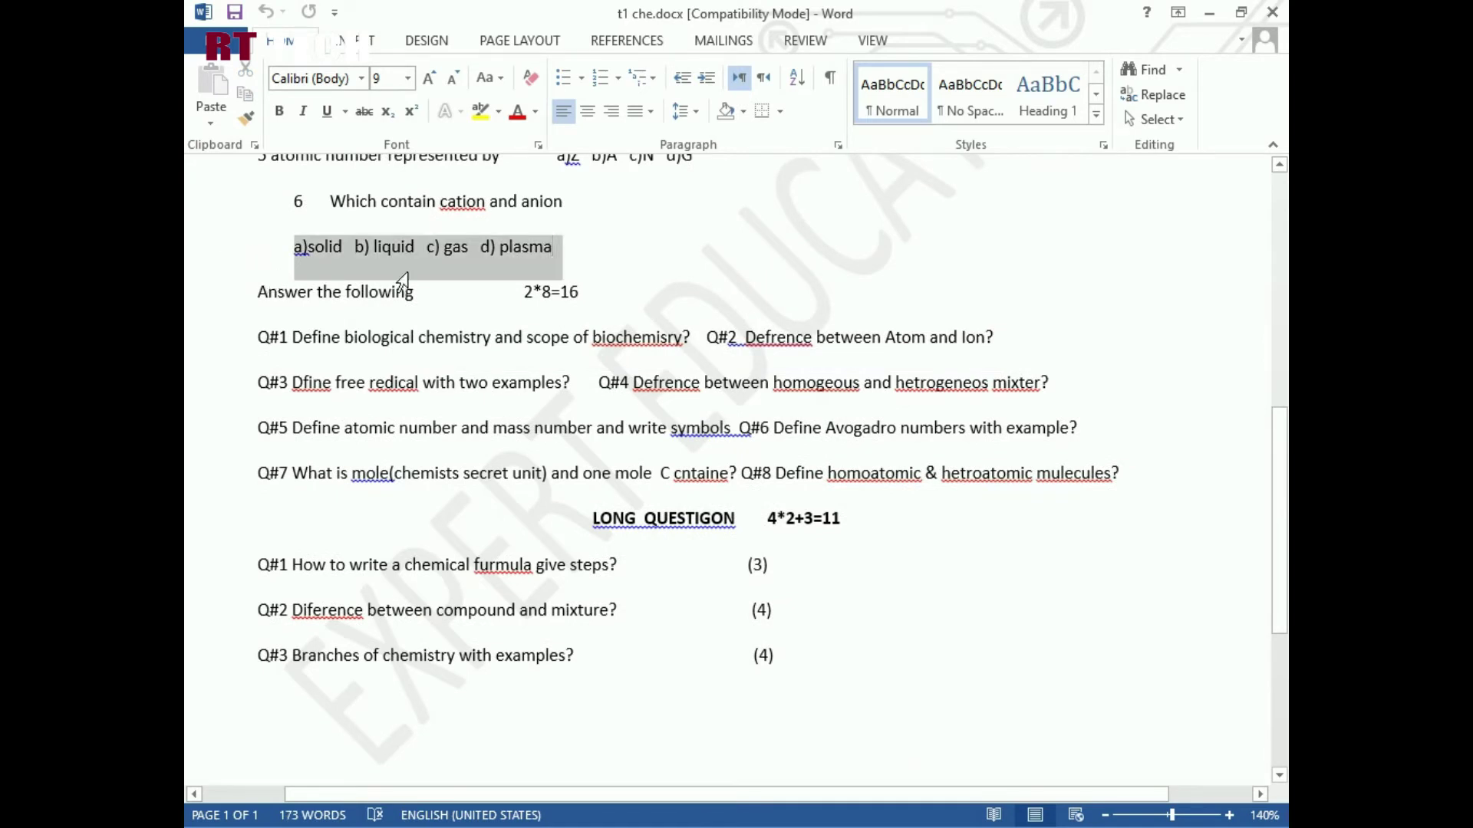
click(240, 300)
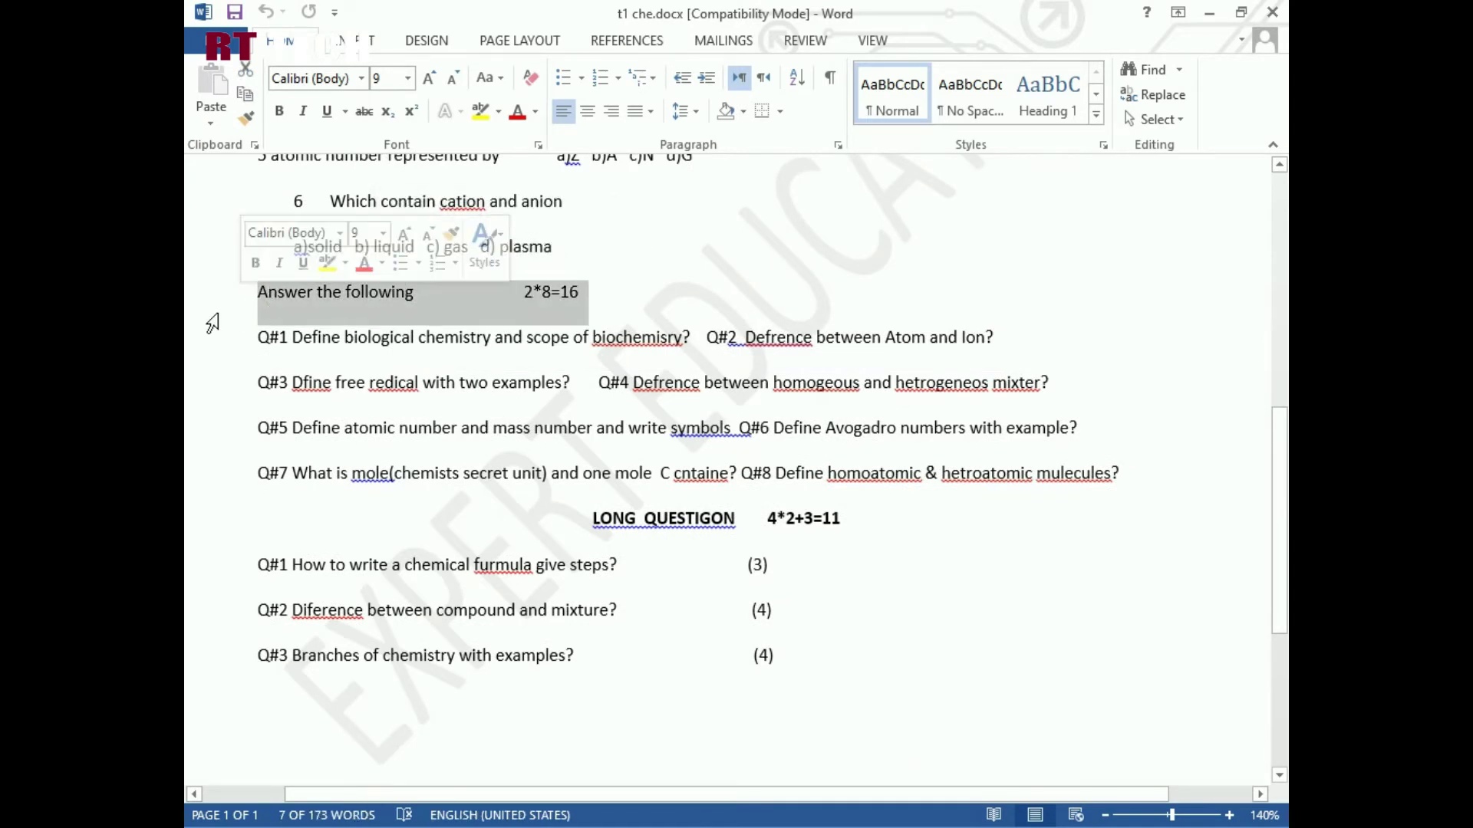
click(248, 353)
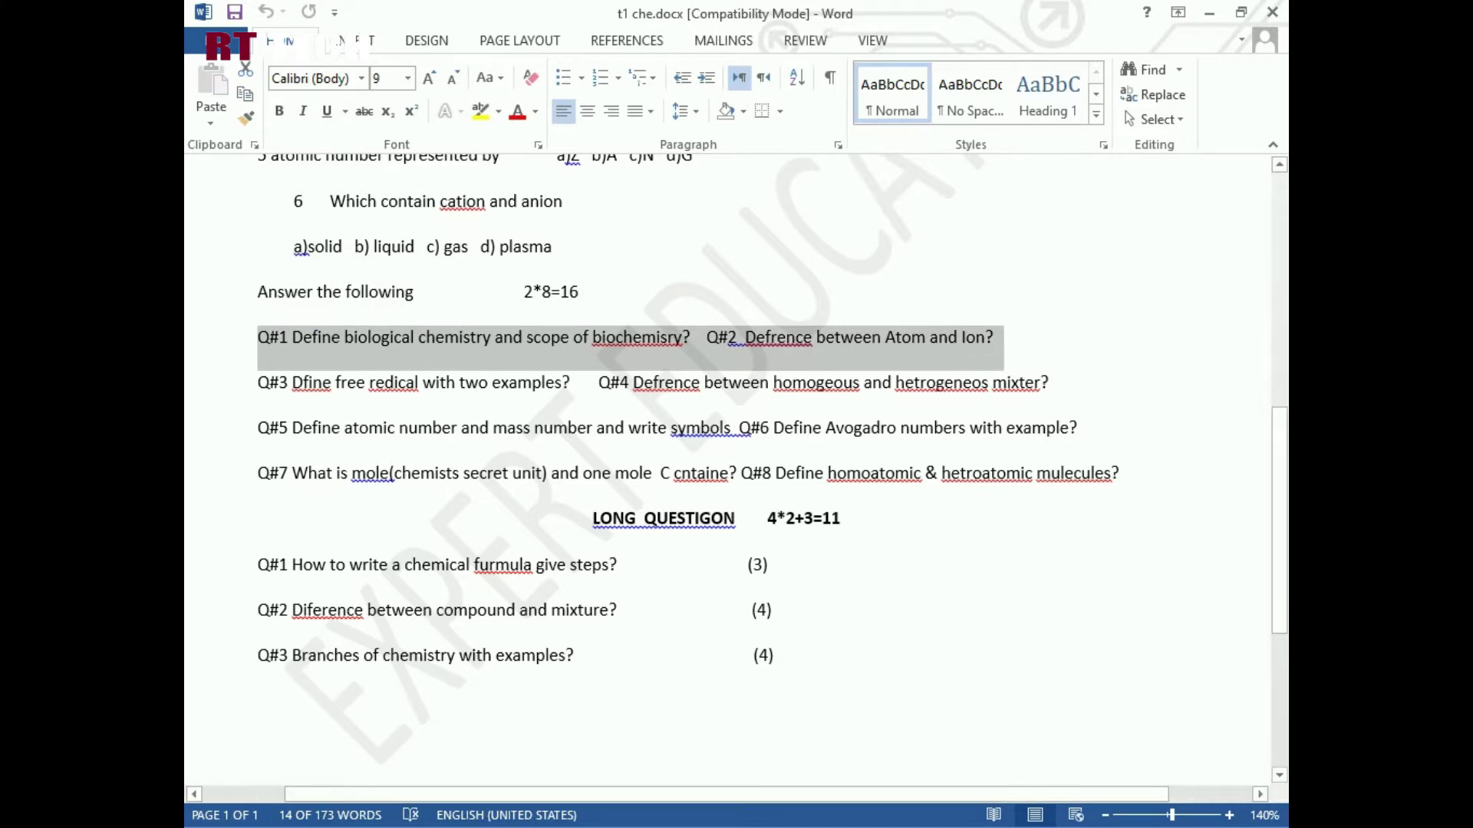
scroll(734, 460, down, 3)
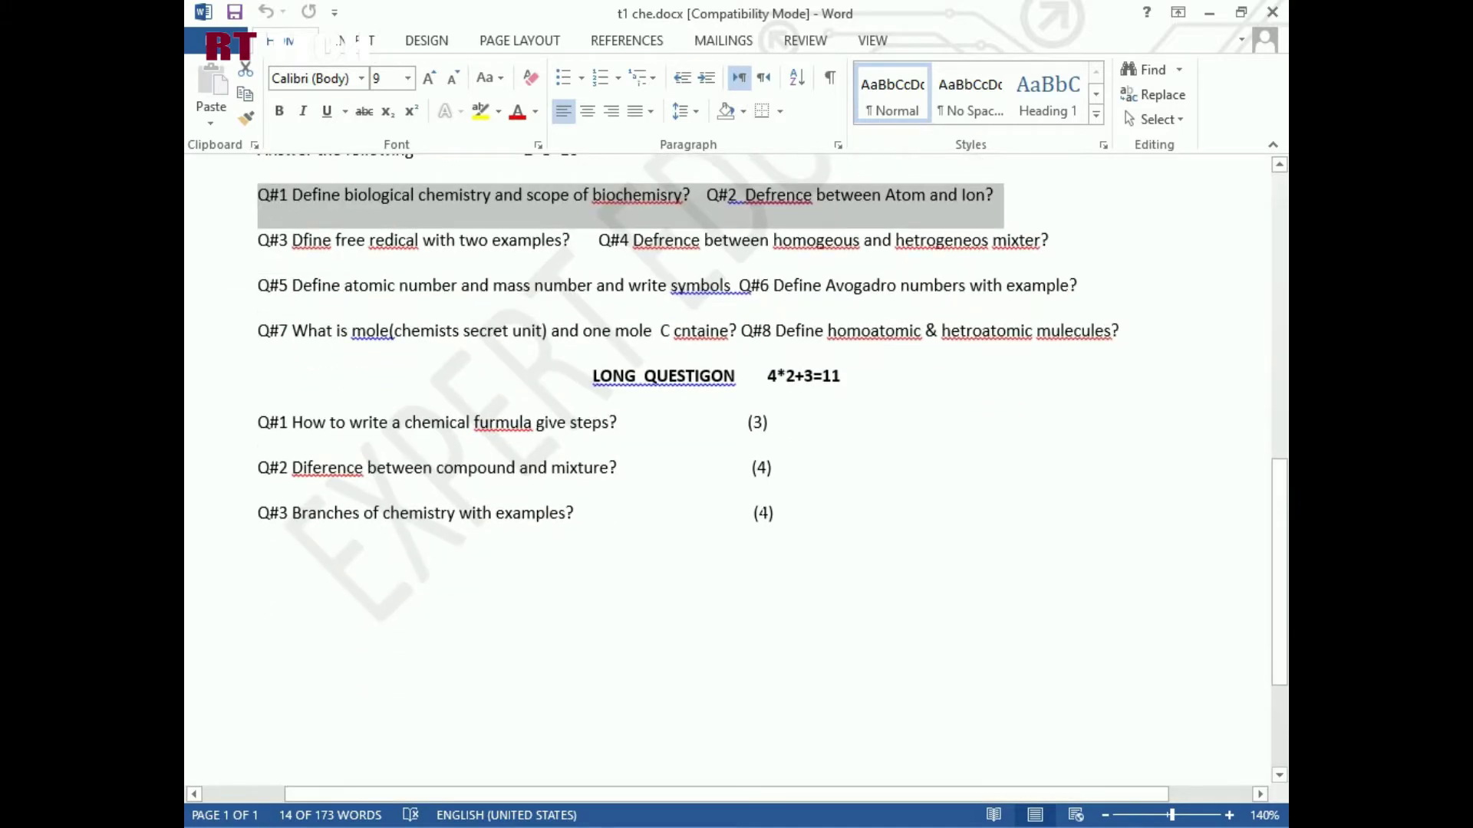
scroll(735, 461, up, 15)
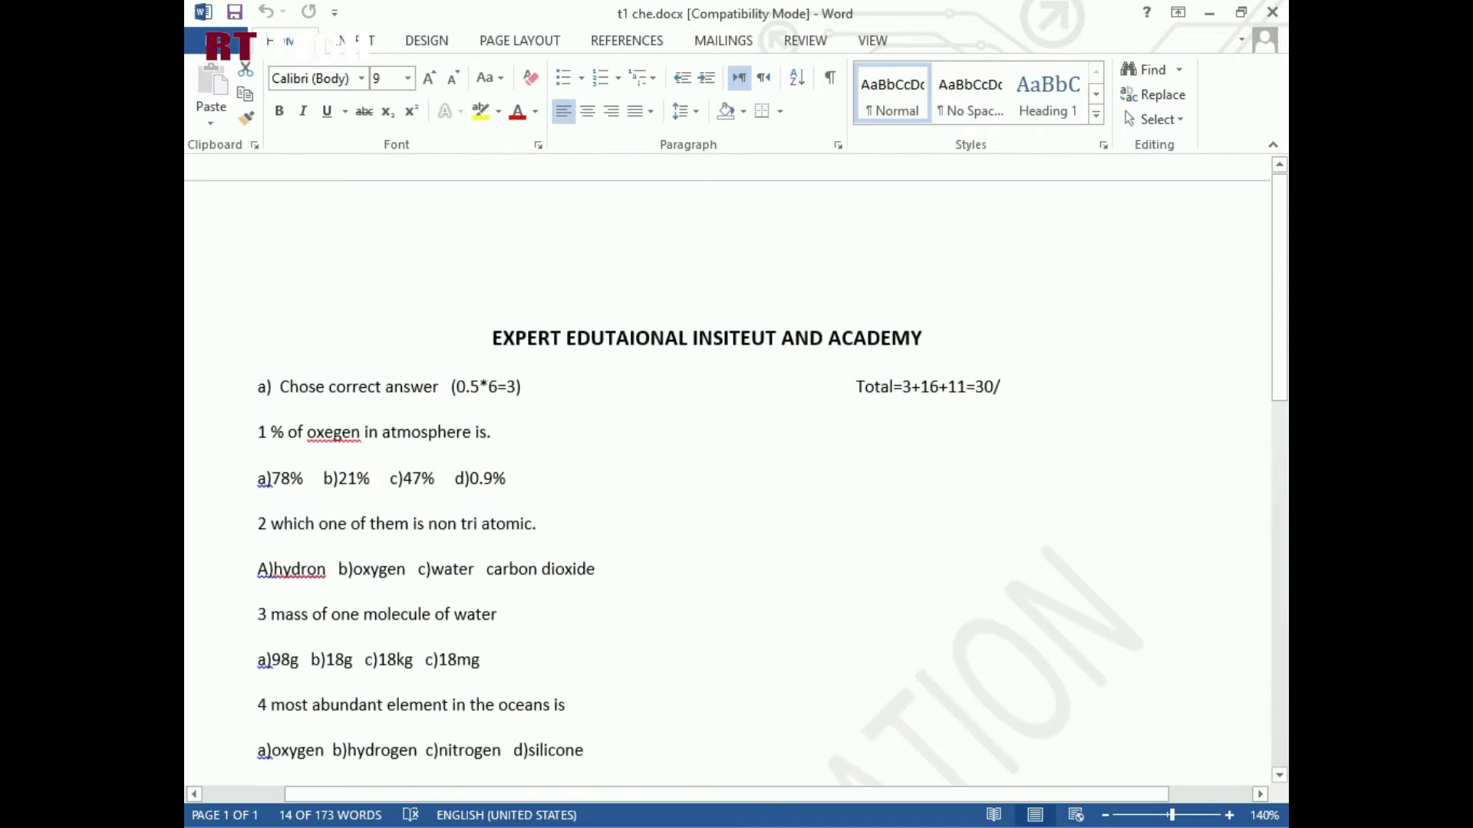
ctrl+scroll(735, 460, down, 4)
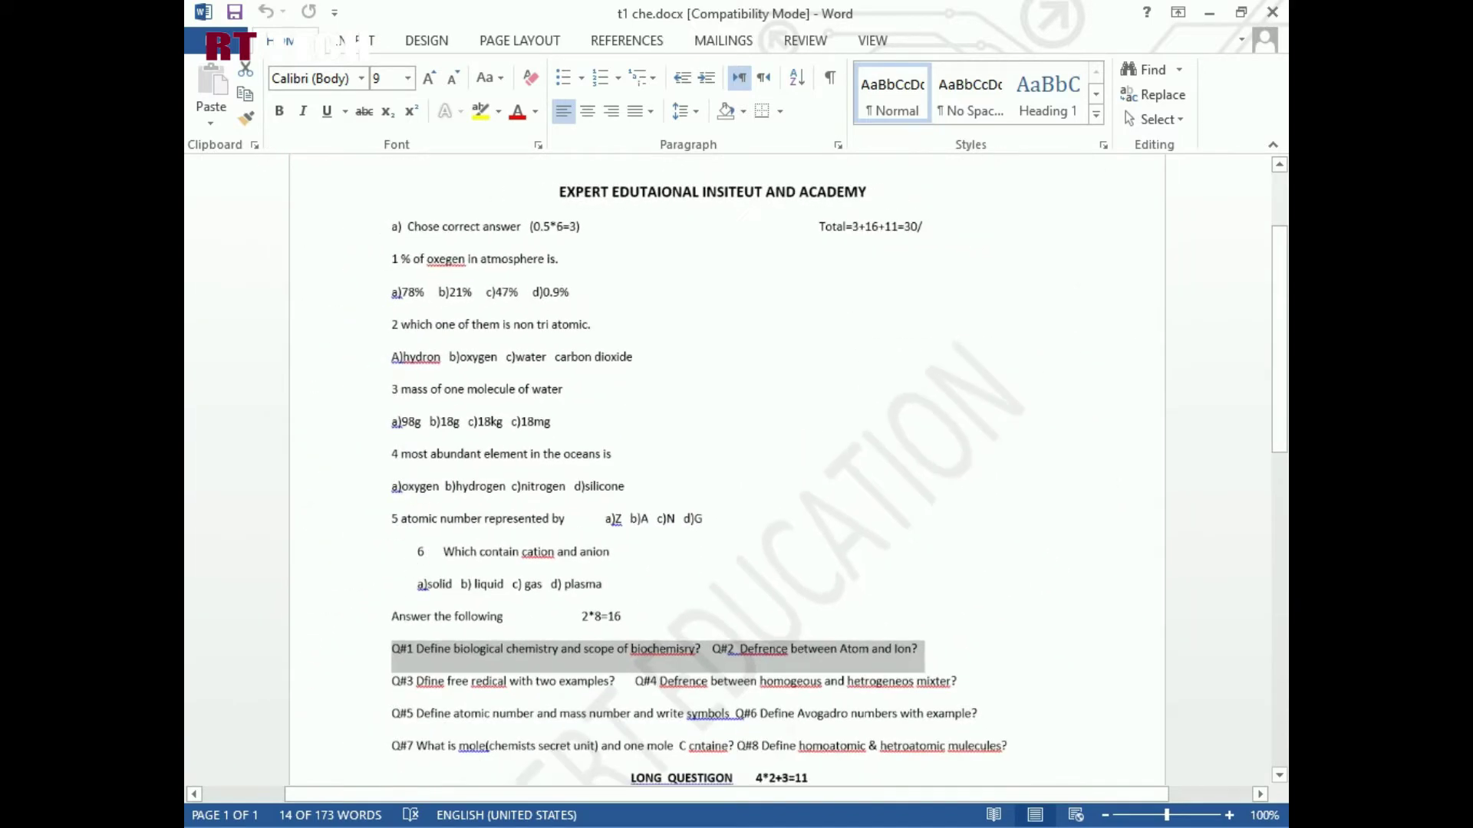
click(621, 617)
scroll(735, 461, down, 3)
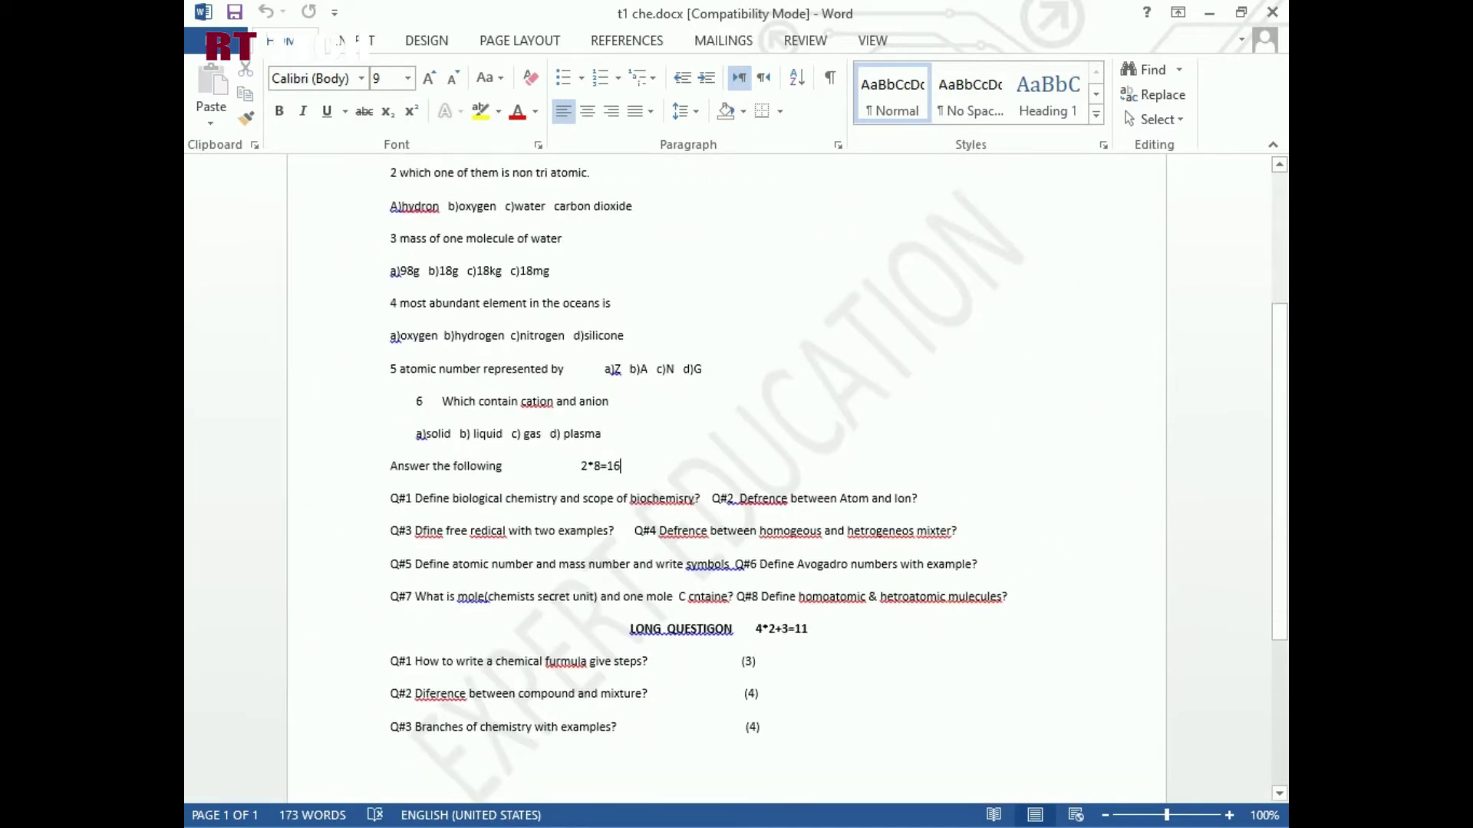
ctrl+scroll(734, 460, down, 3)
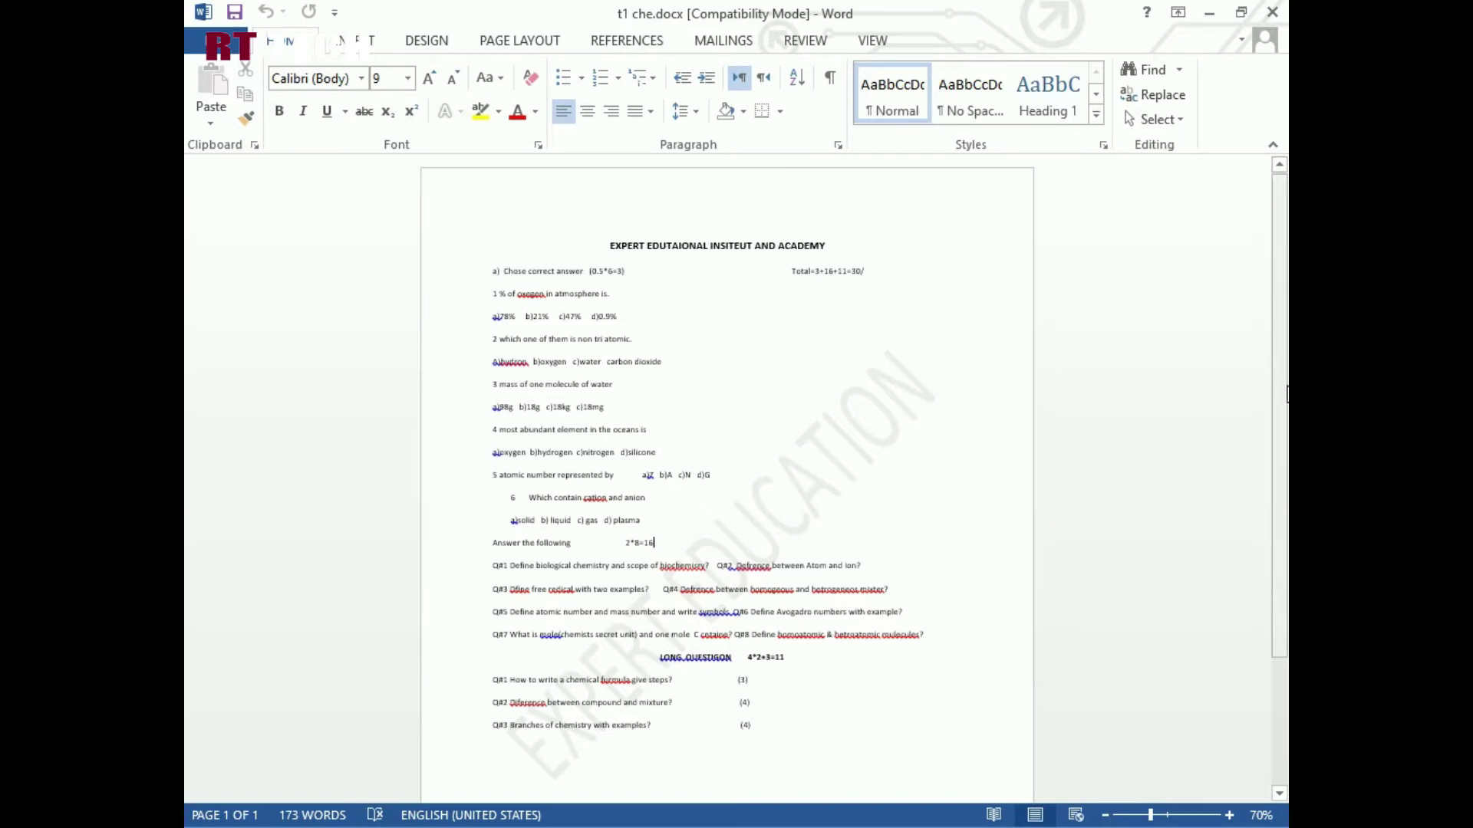
click(829, 247)
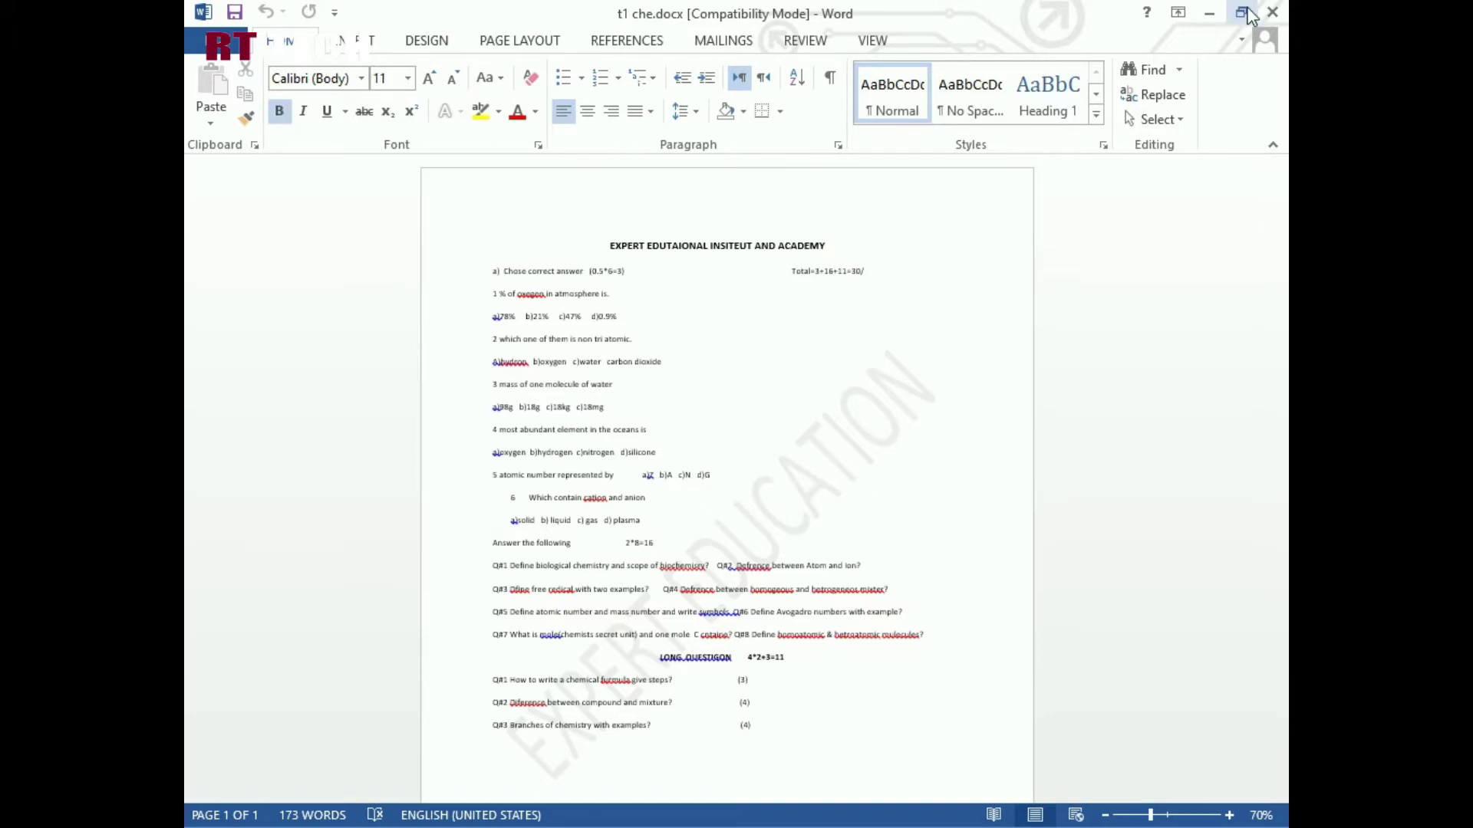
click(1215, 13)
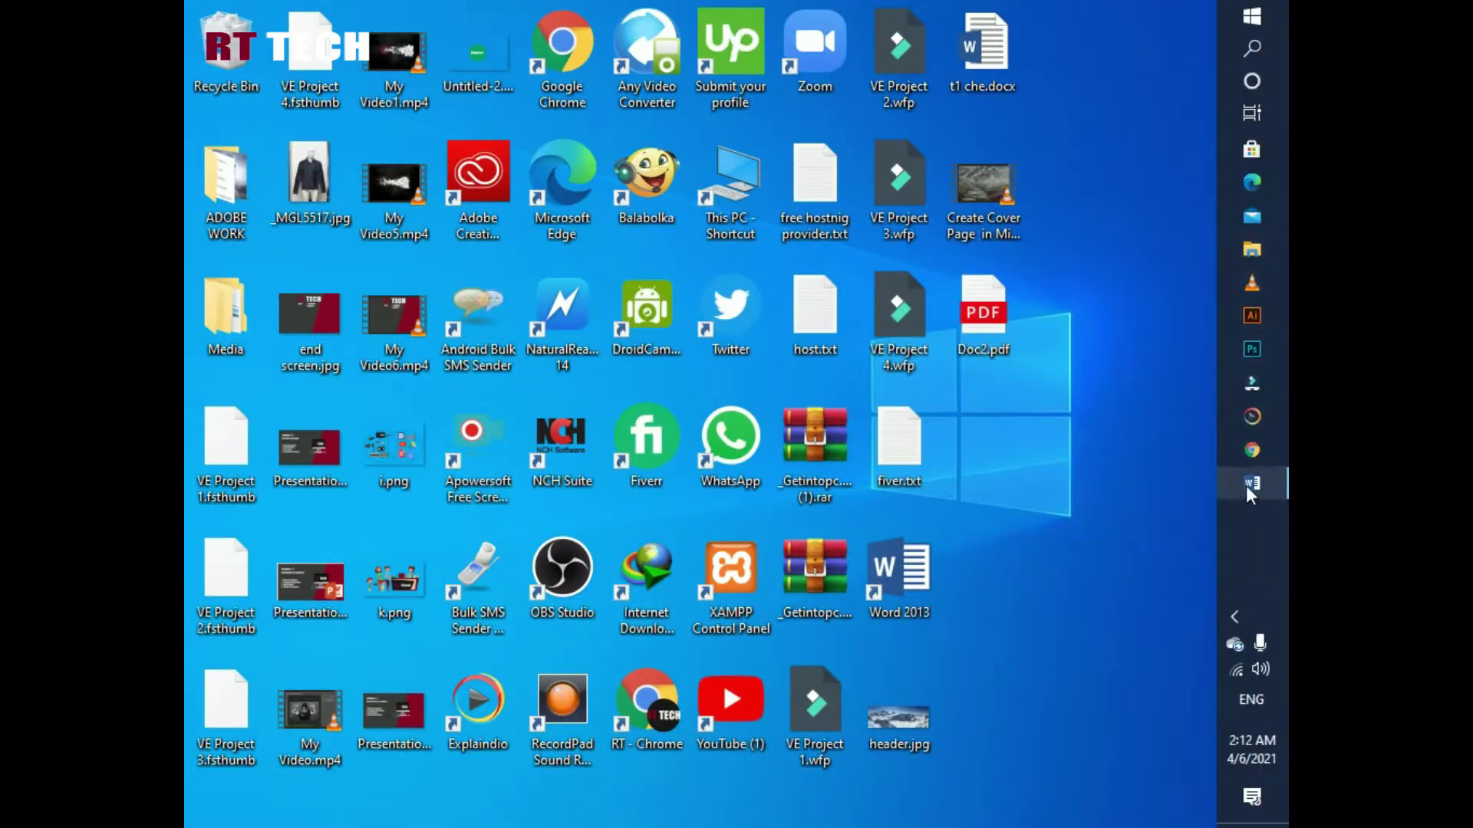
click(1246, 486)
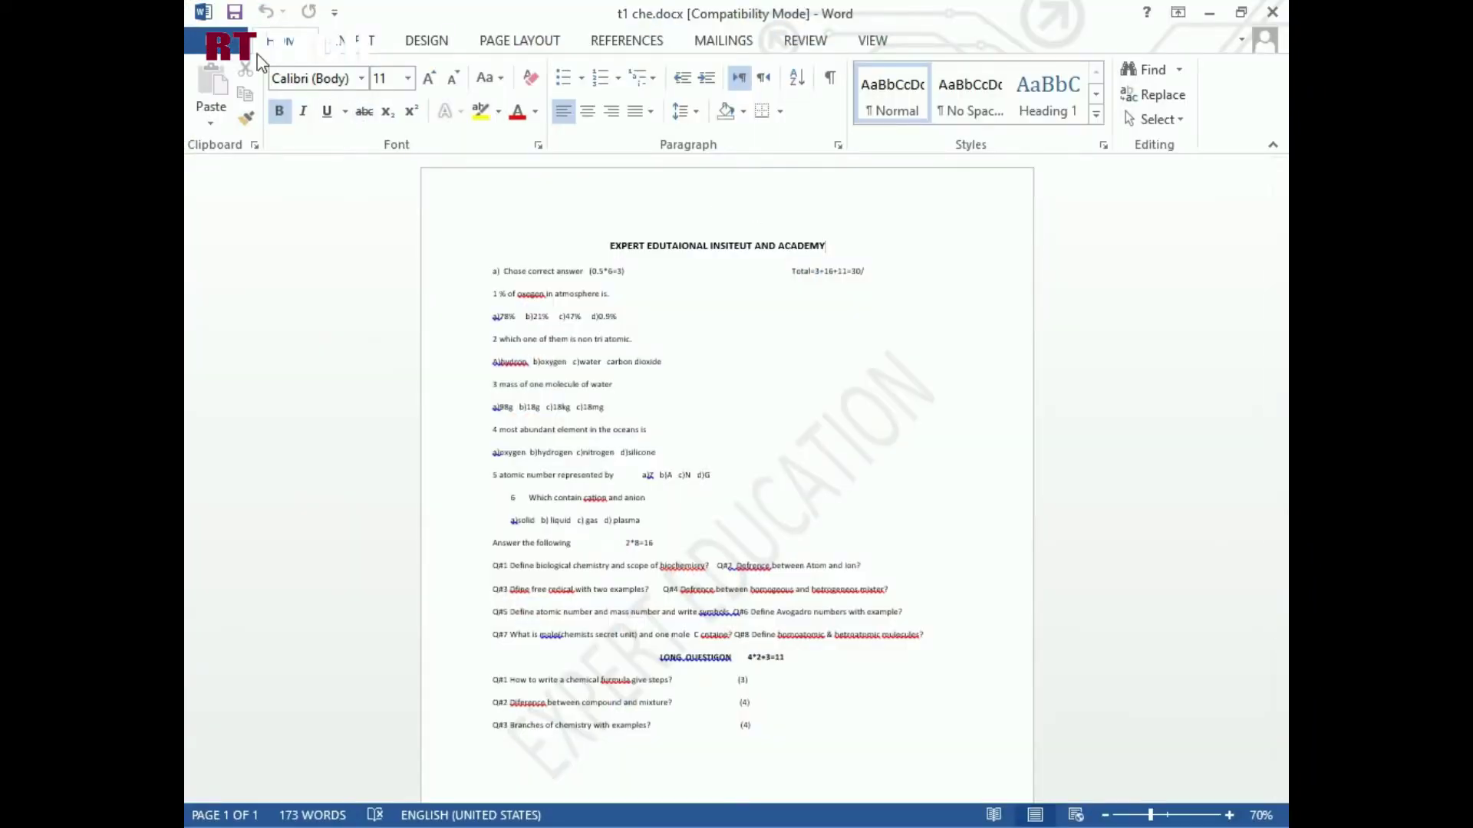
- Create a new blank document
click(221, 46)
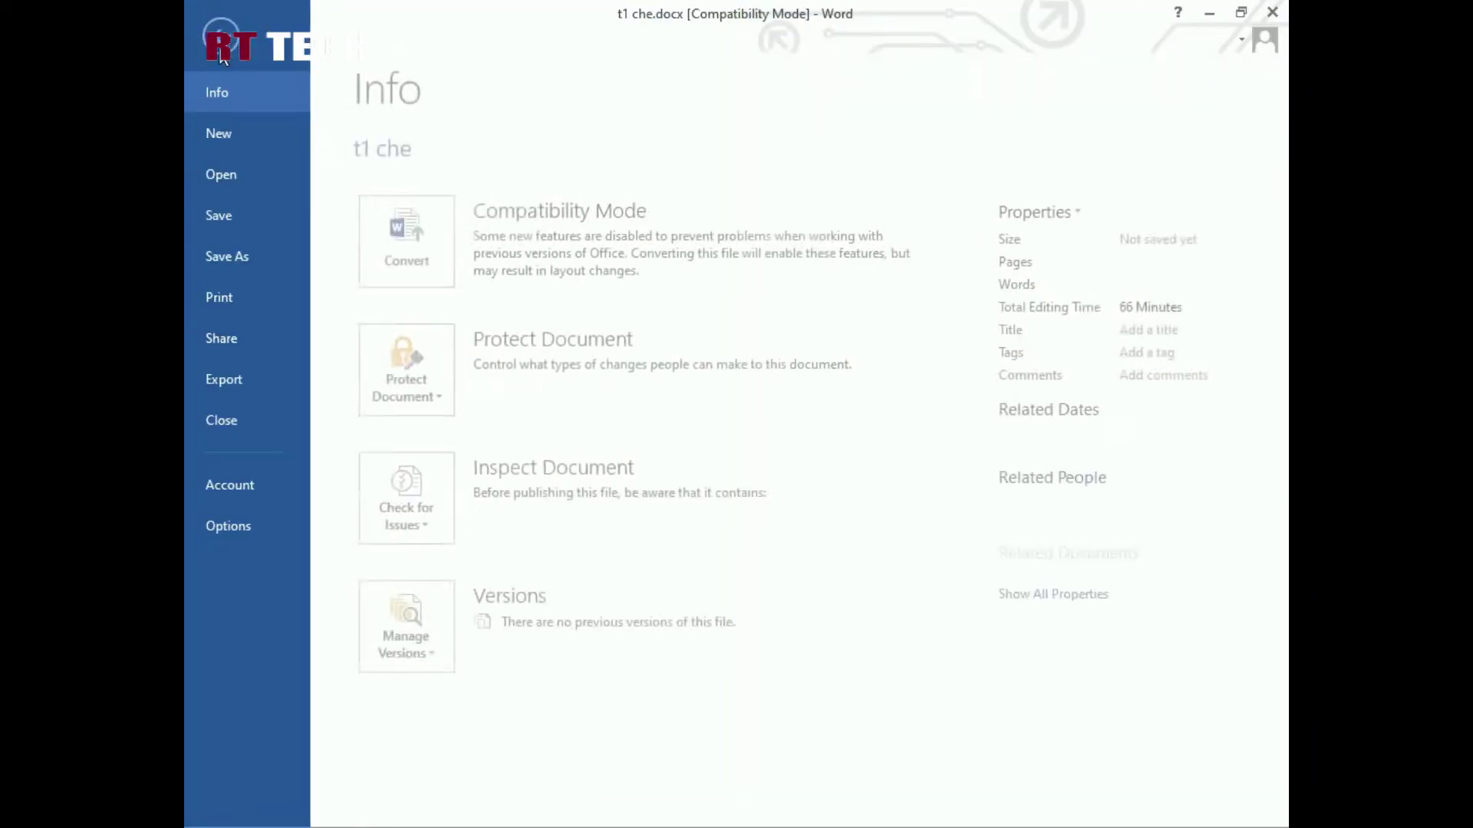
click(219, 135)
click(480, 357)
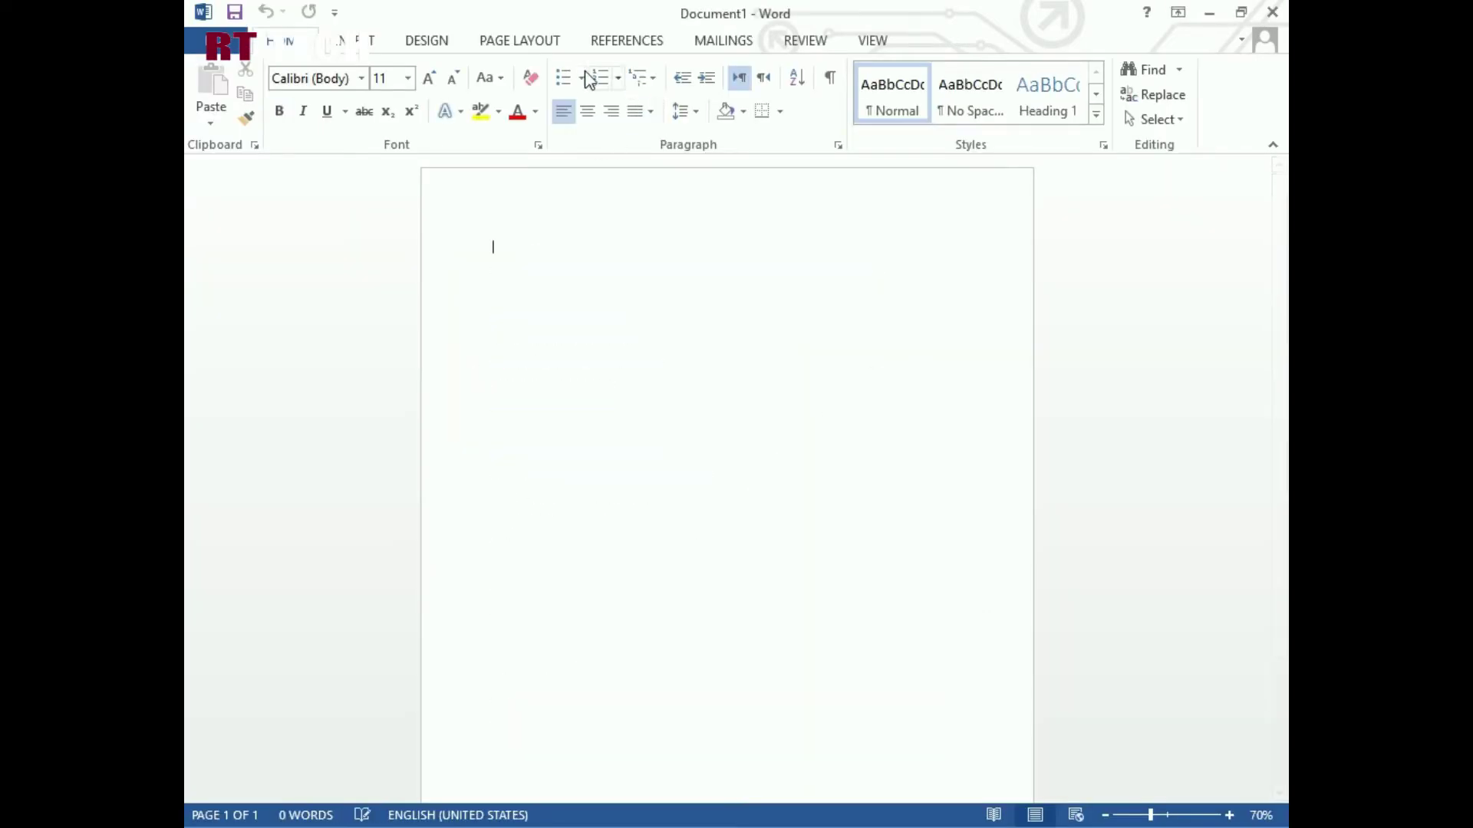
- Enter the title "Expet education" at the start of the document, centred and at font size 20
click(587, 113)
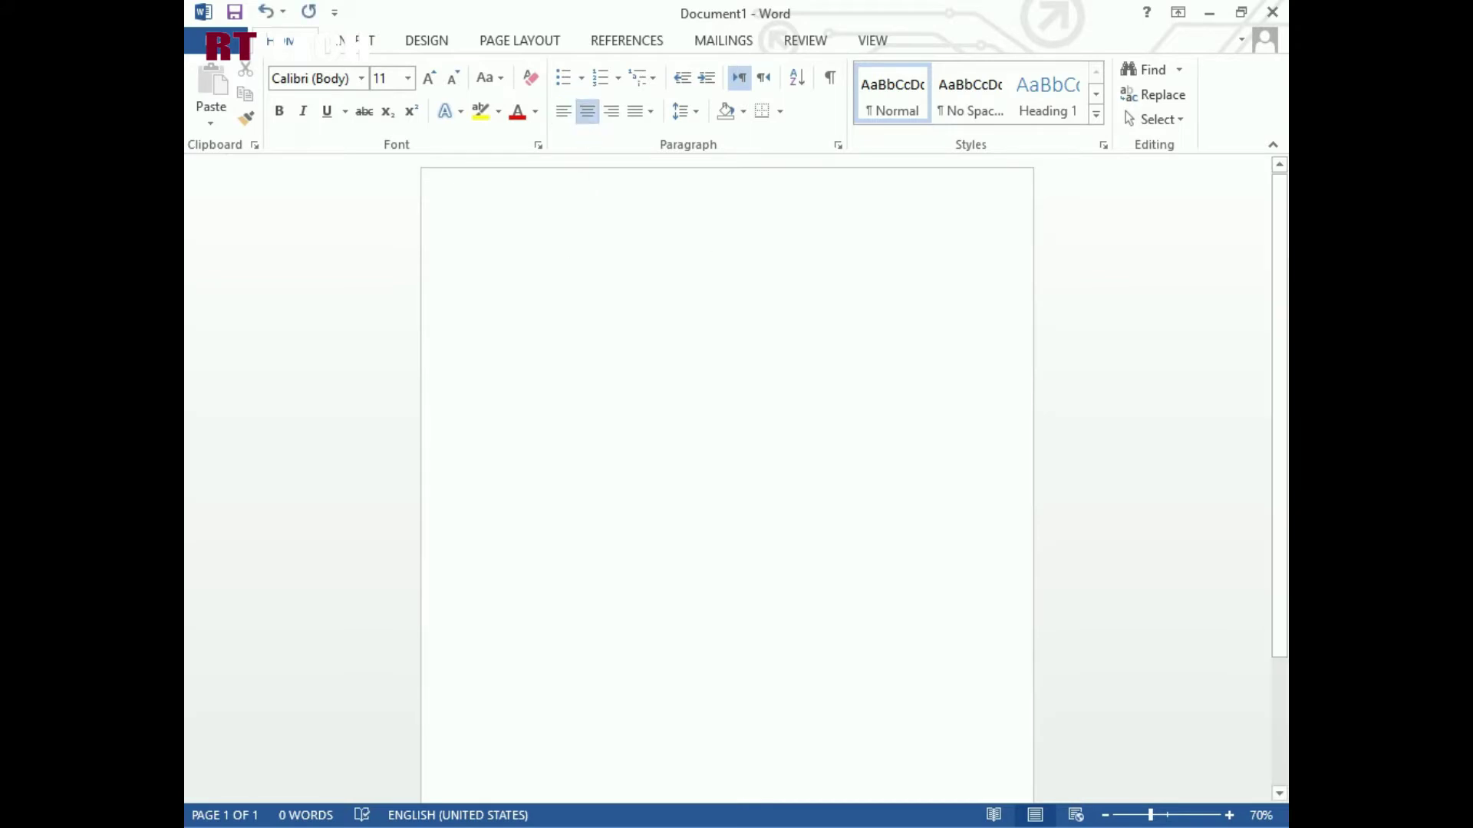
click(407, 77)
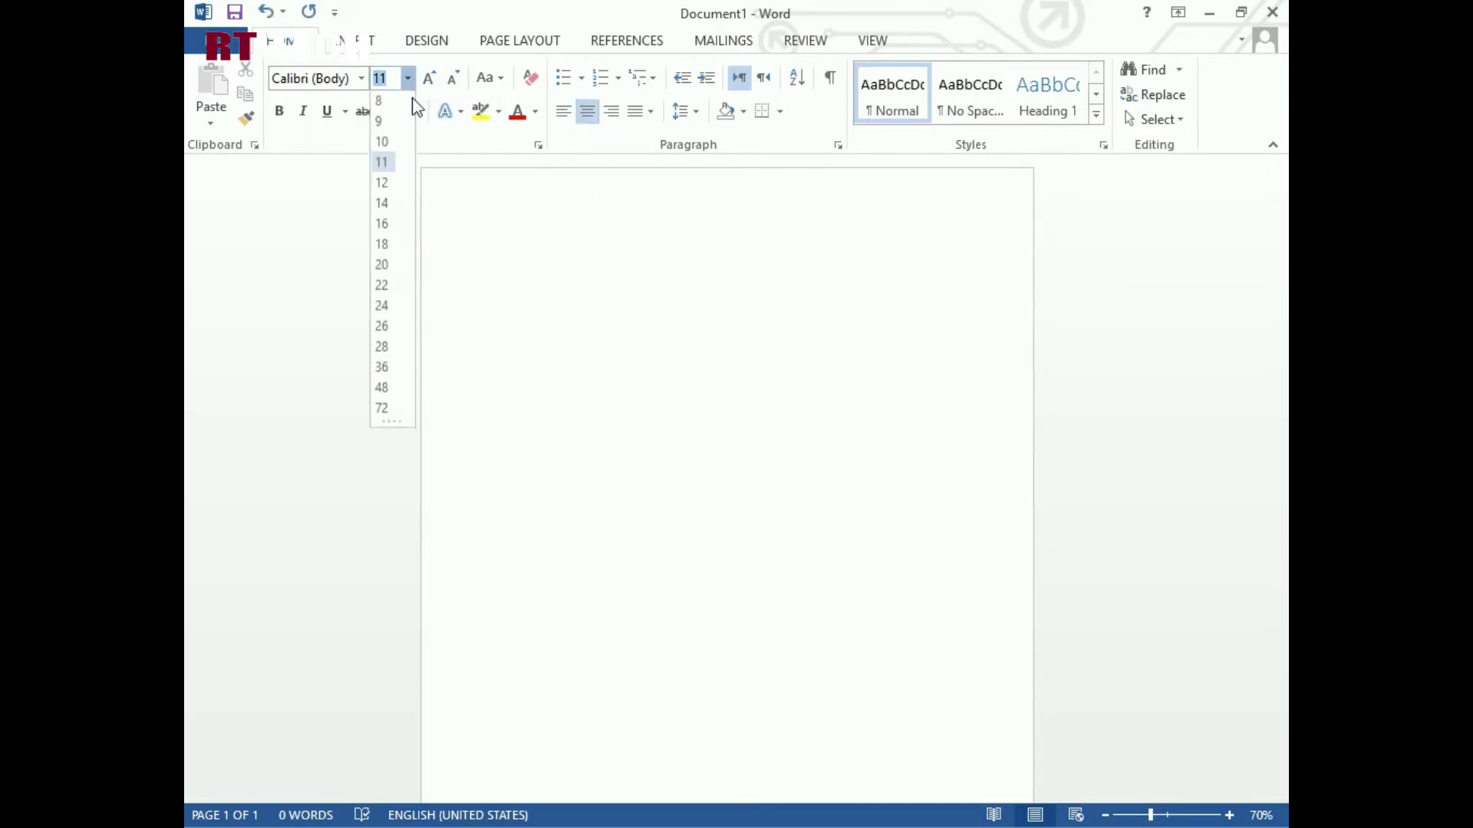
click(387, 267)
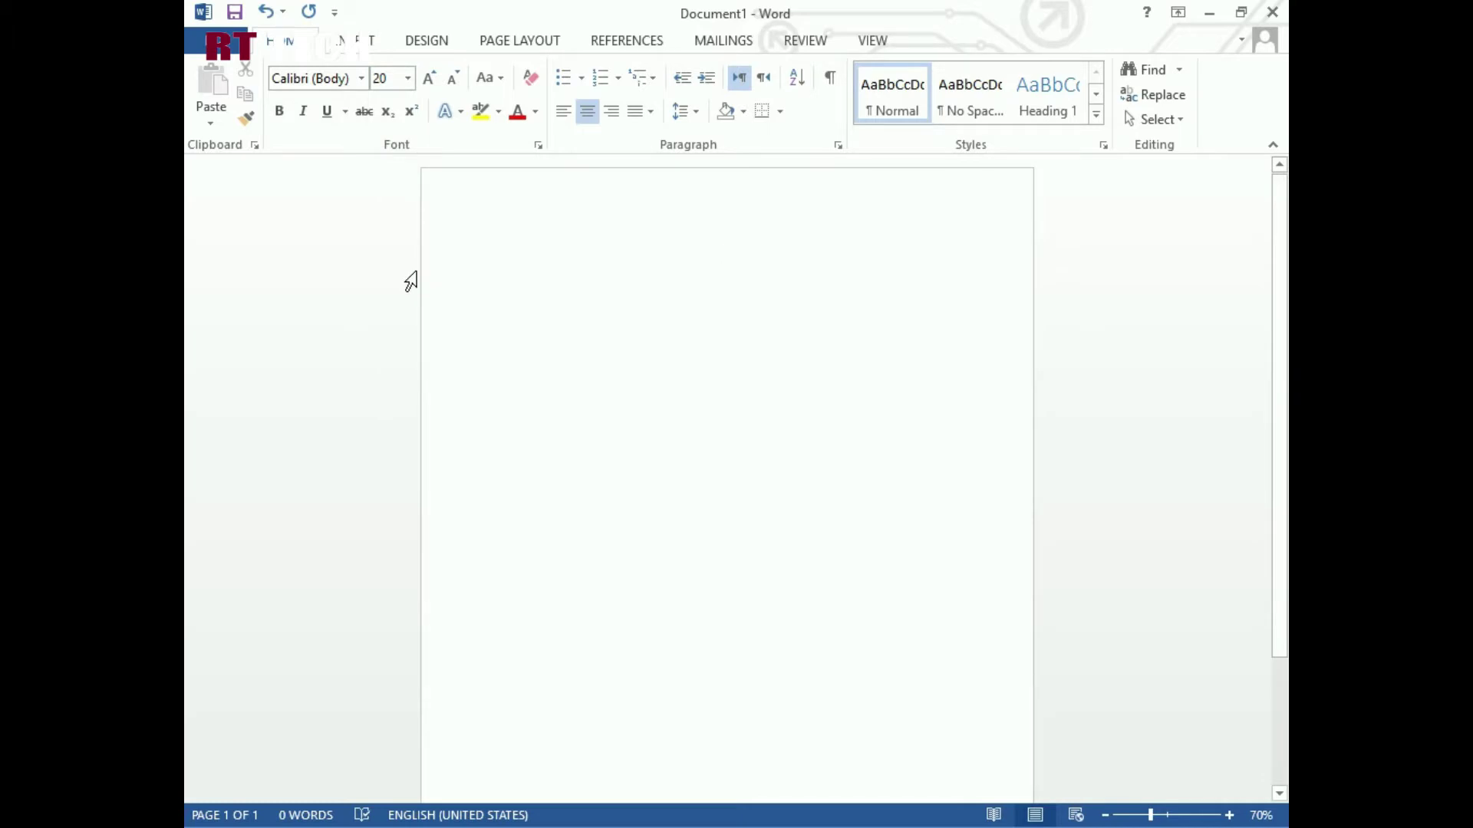
text(Expe)
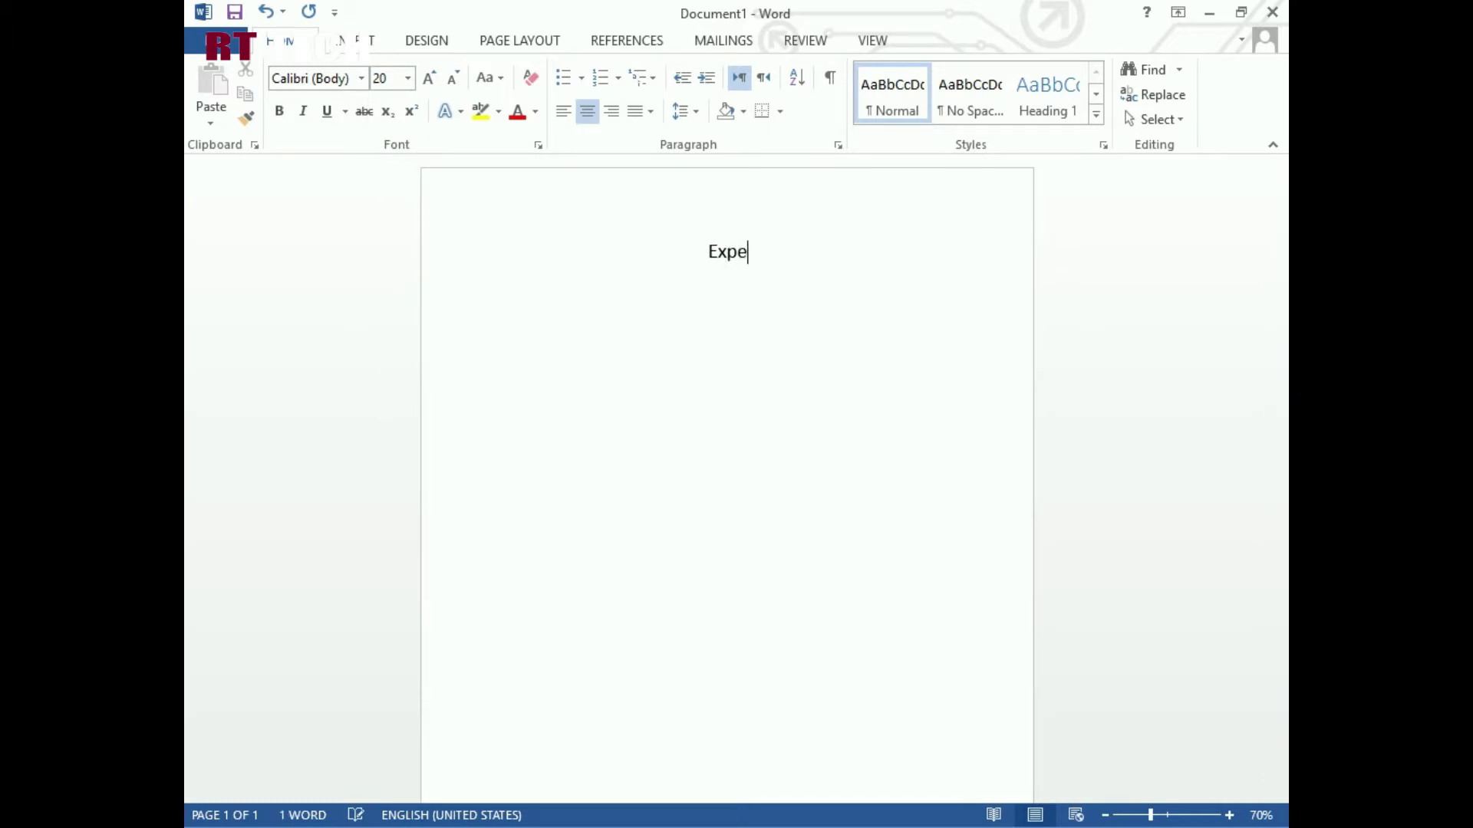
text(t educ)
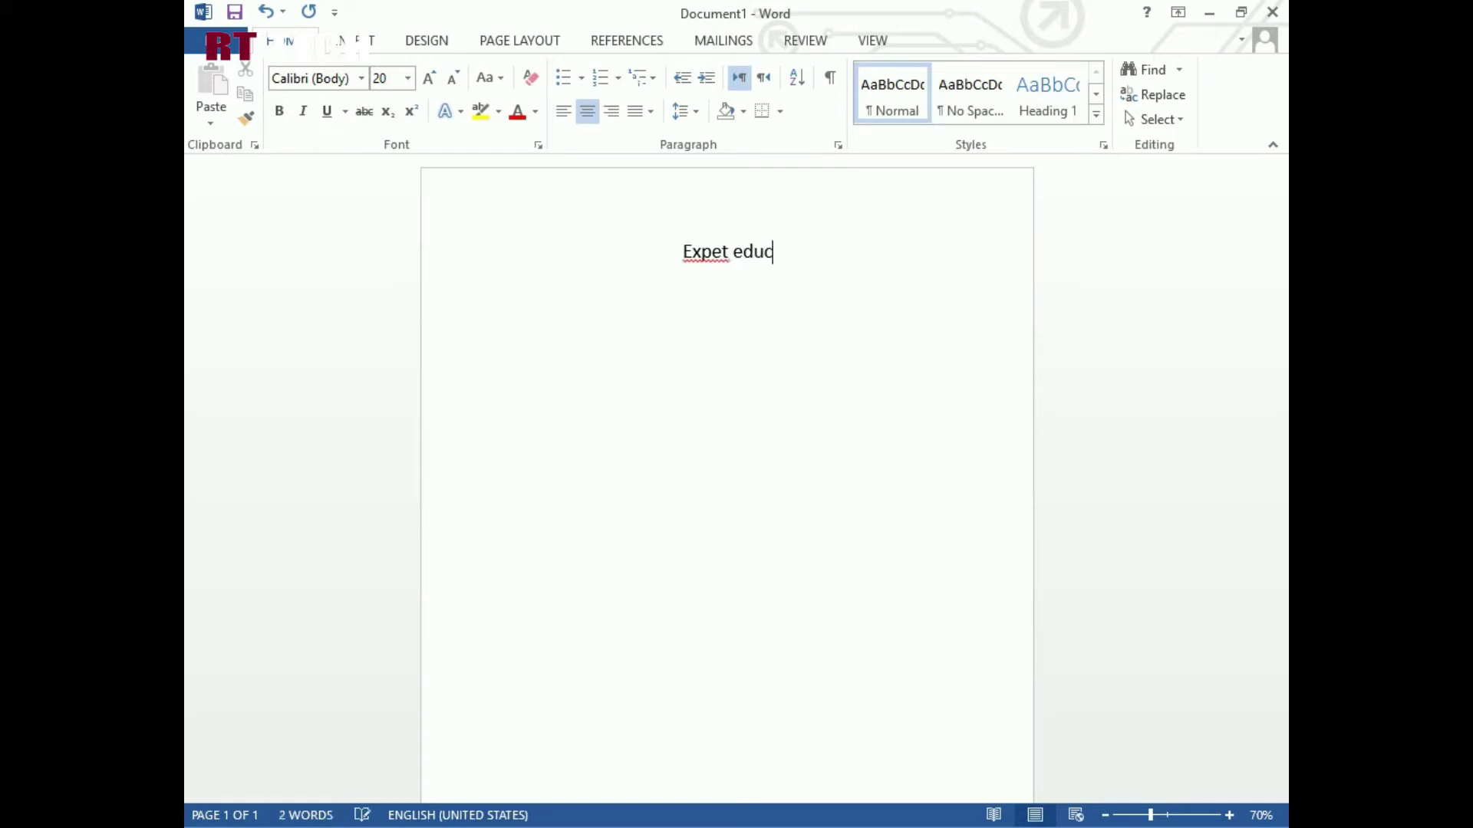
text(ation)
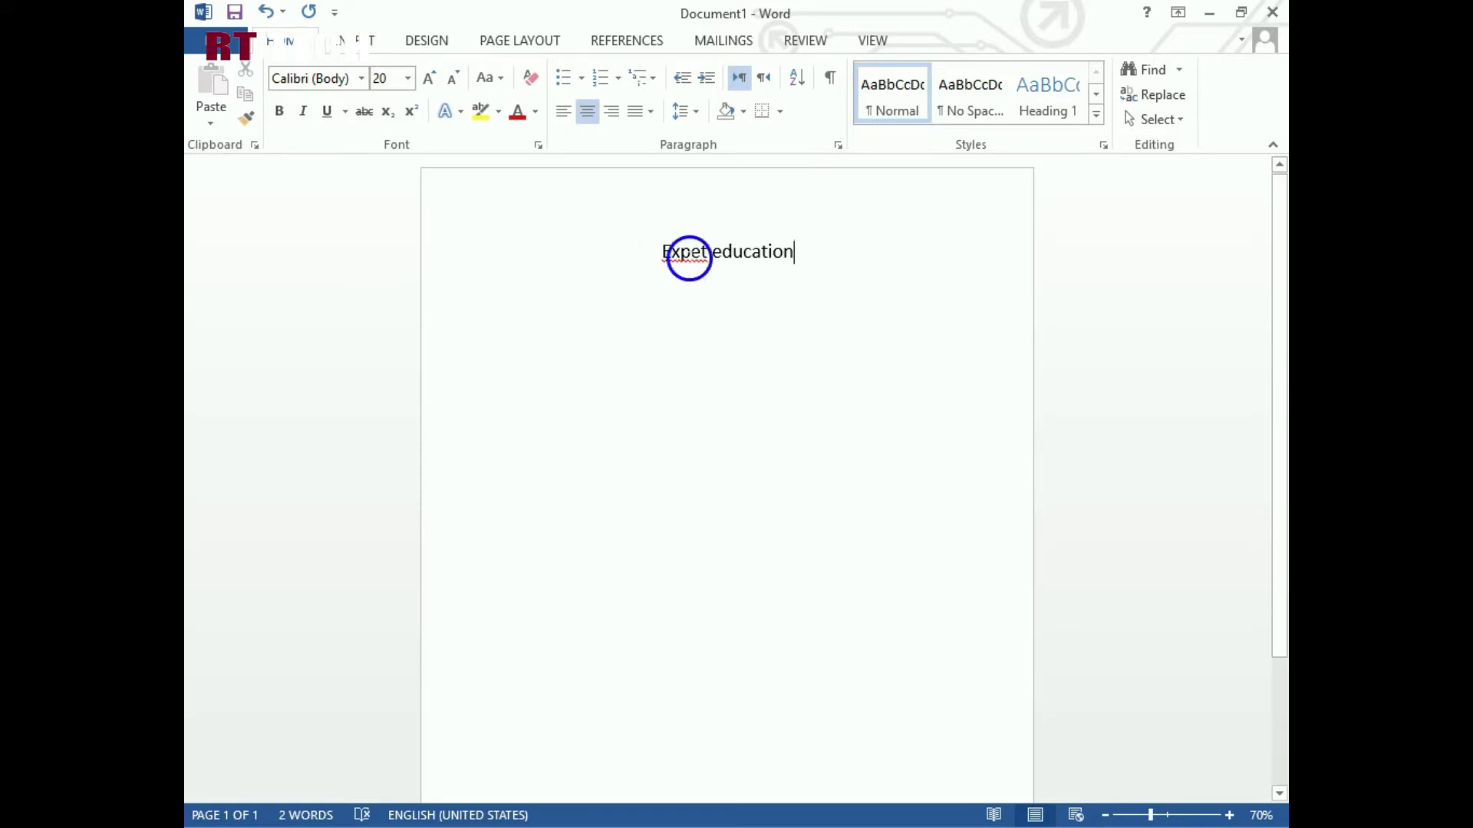
- Correct the title's first word to "Expert" and make the whole title bold
right_click(689, 258)
click(718, 277)
right_click(696, 250)
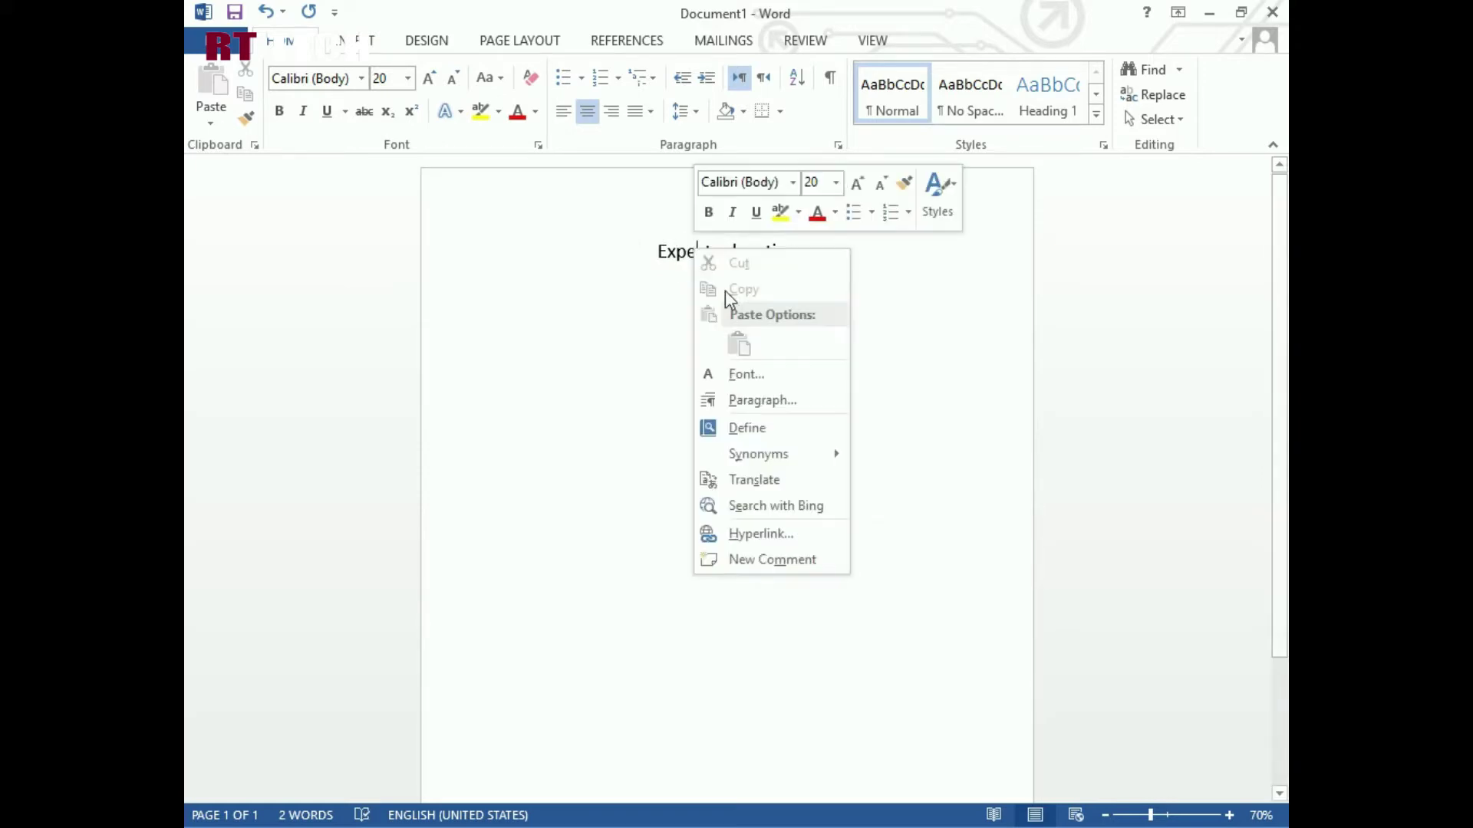
click(692, 253)
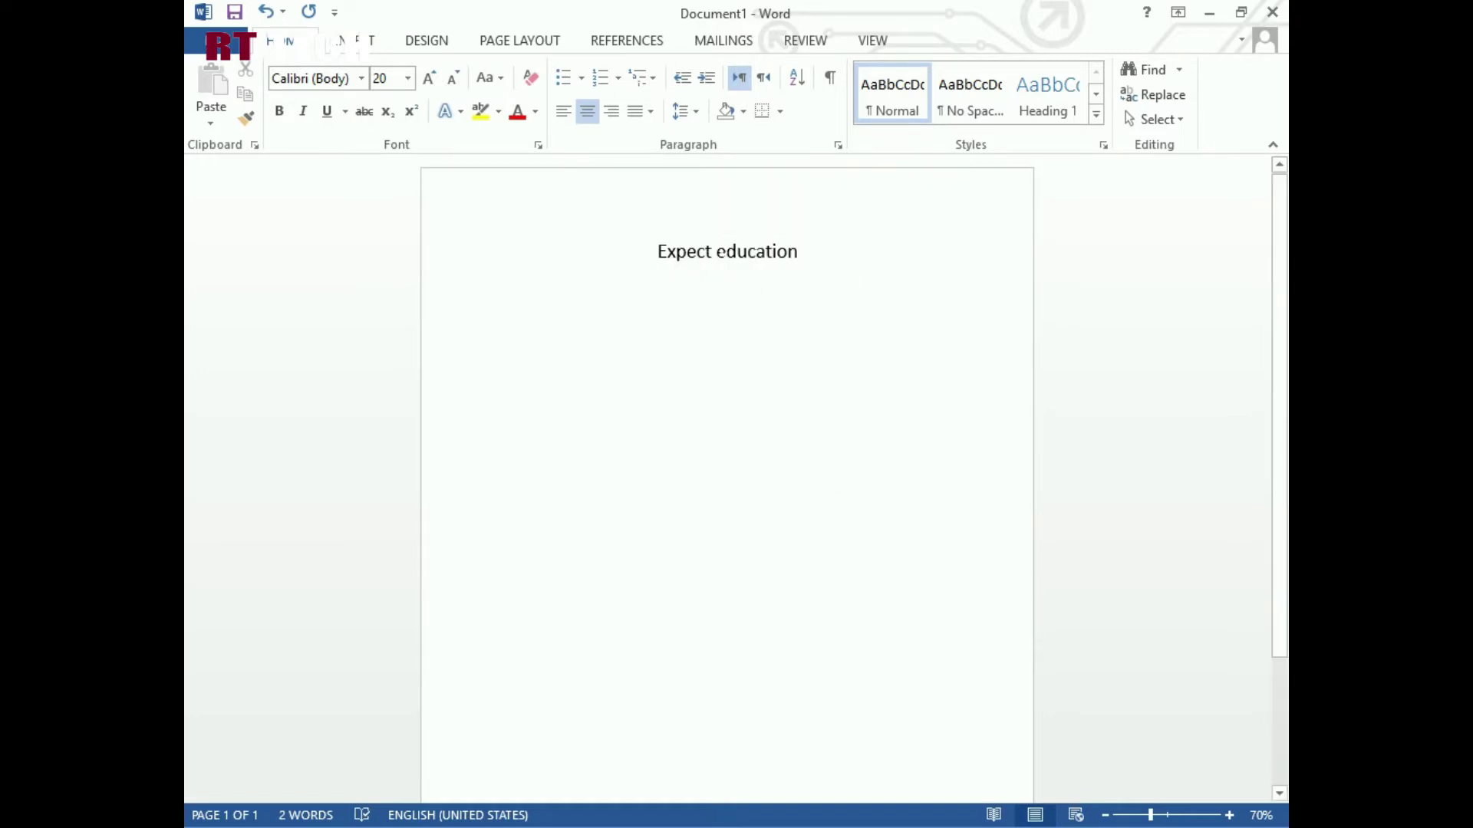
key(BackSpace)
key(BackSpace)
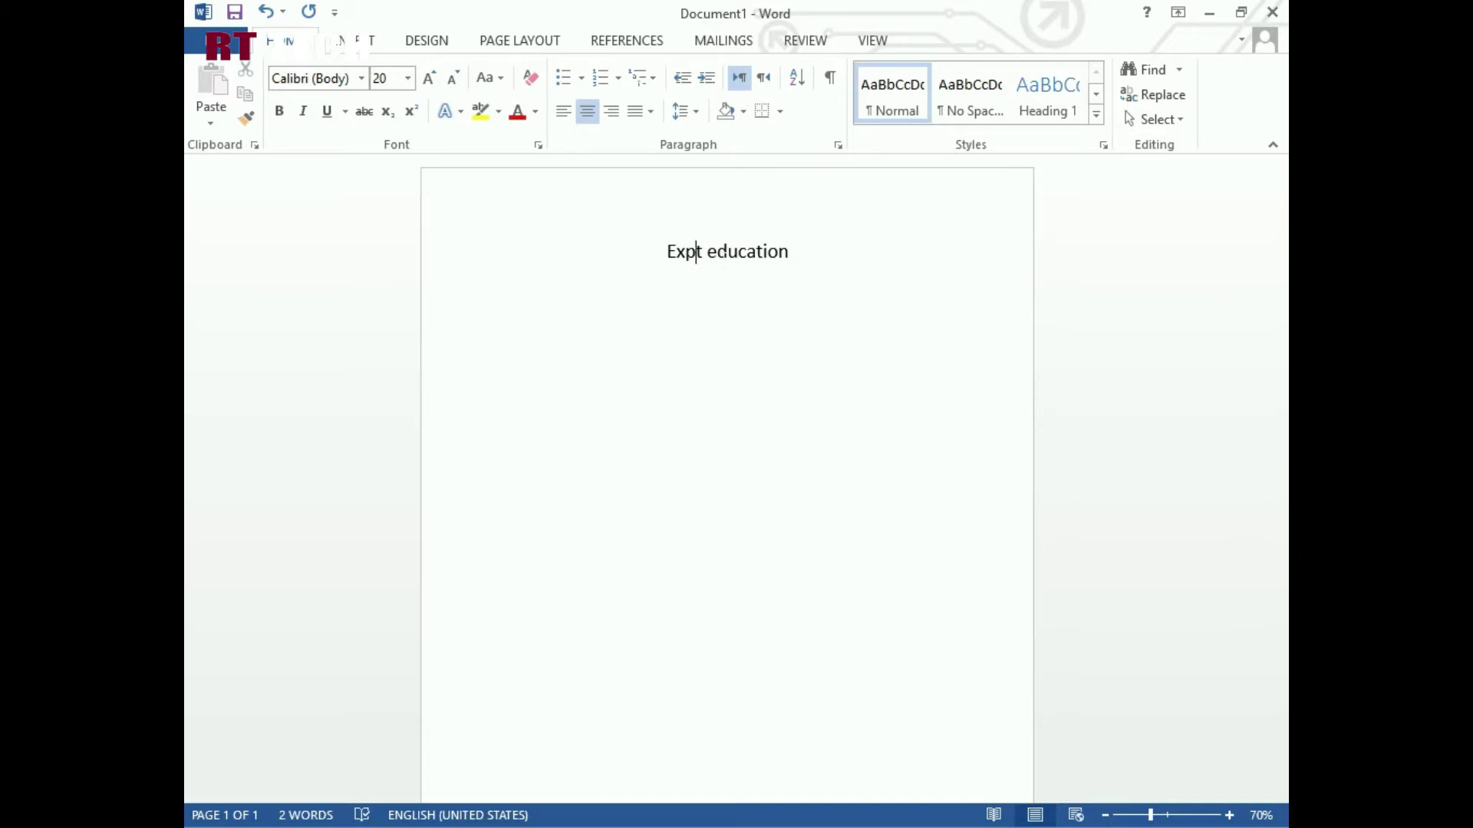
text(er)
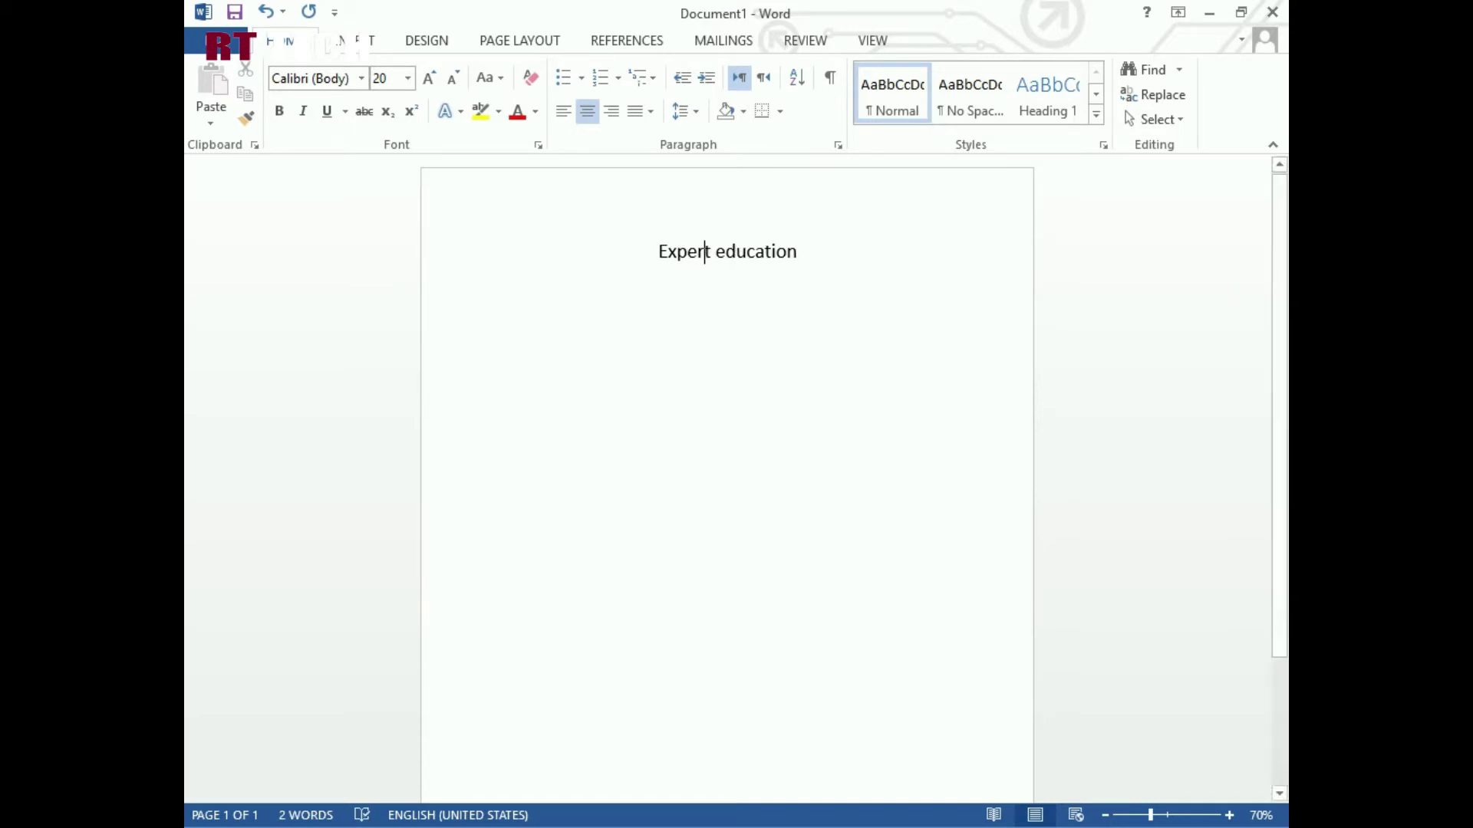
drag(814, 257, 571, 263)
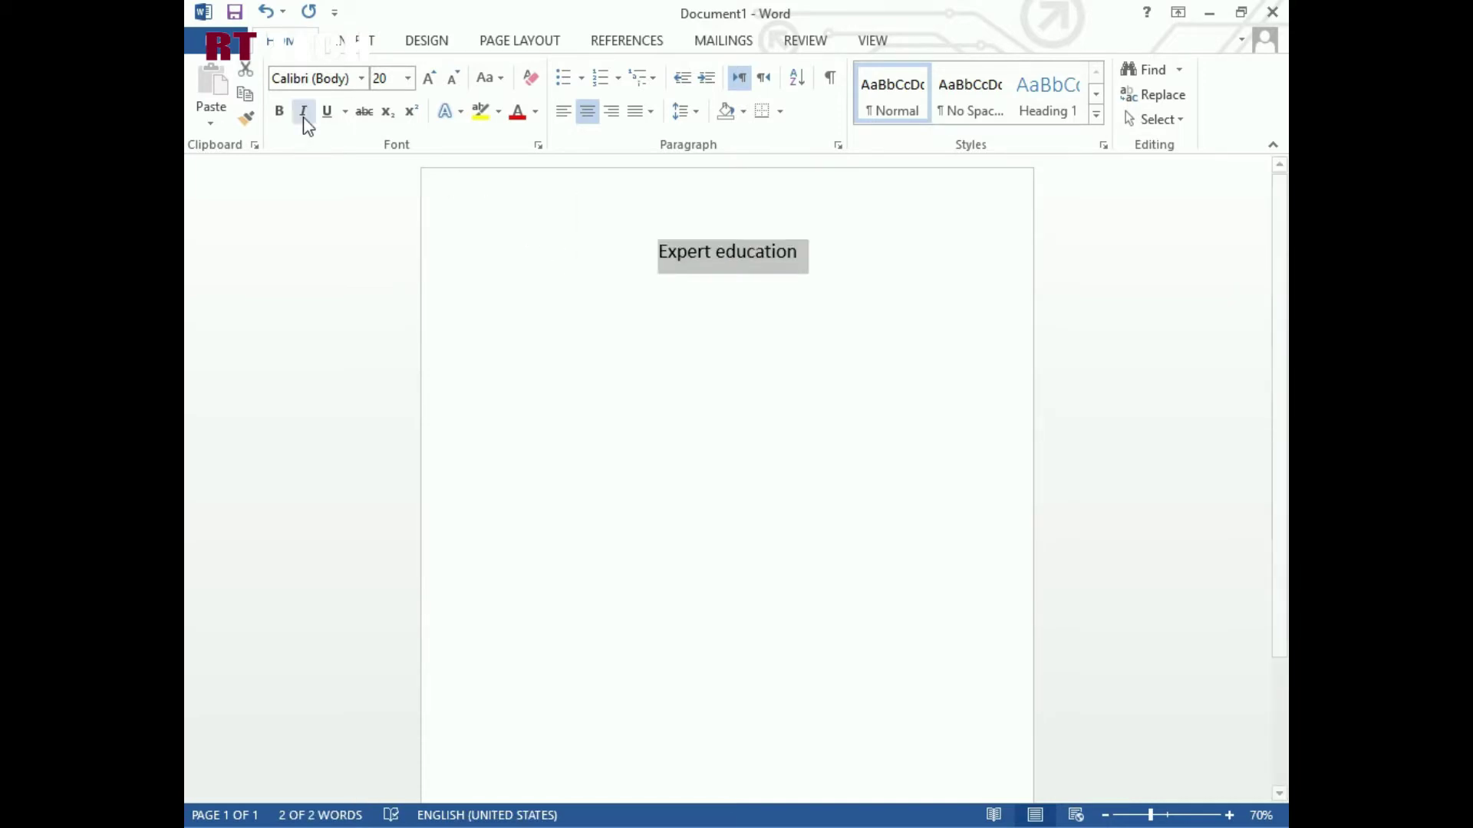
click(281, 113)
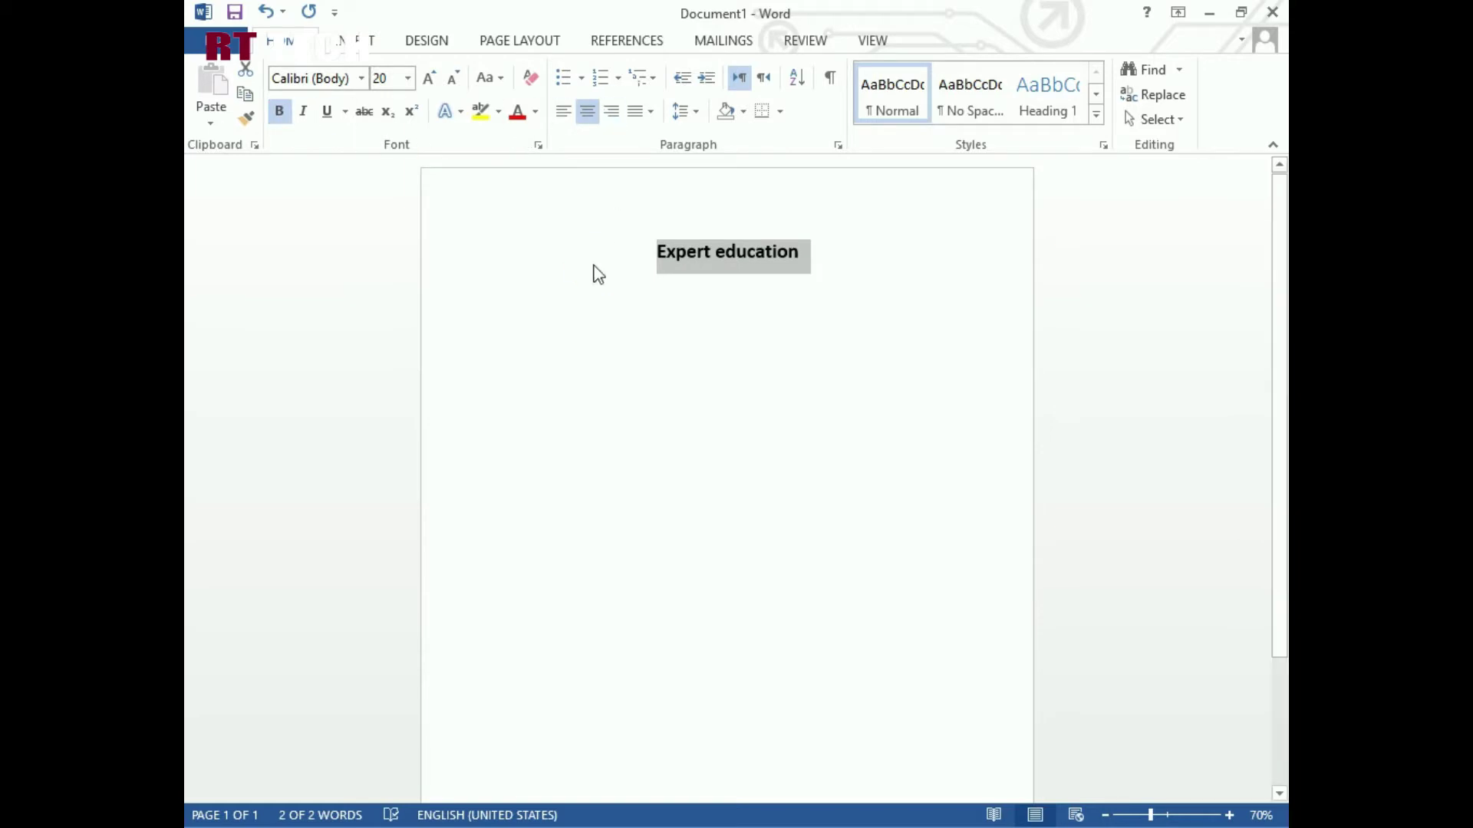
- Start a left-aligned line below the title with the font size set to 11
key(Left)
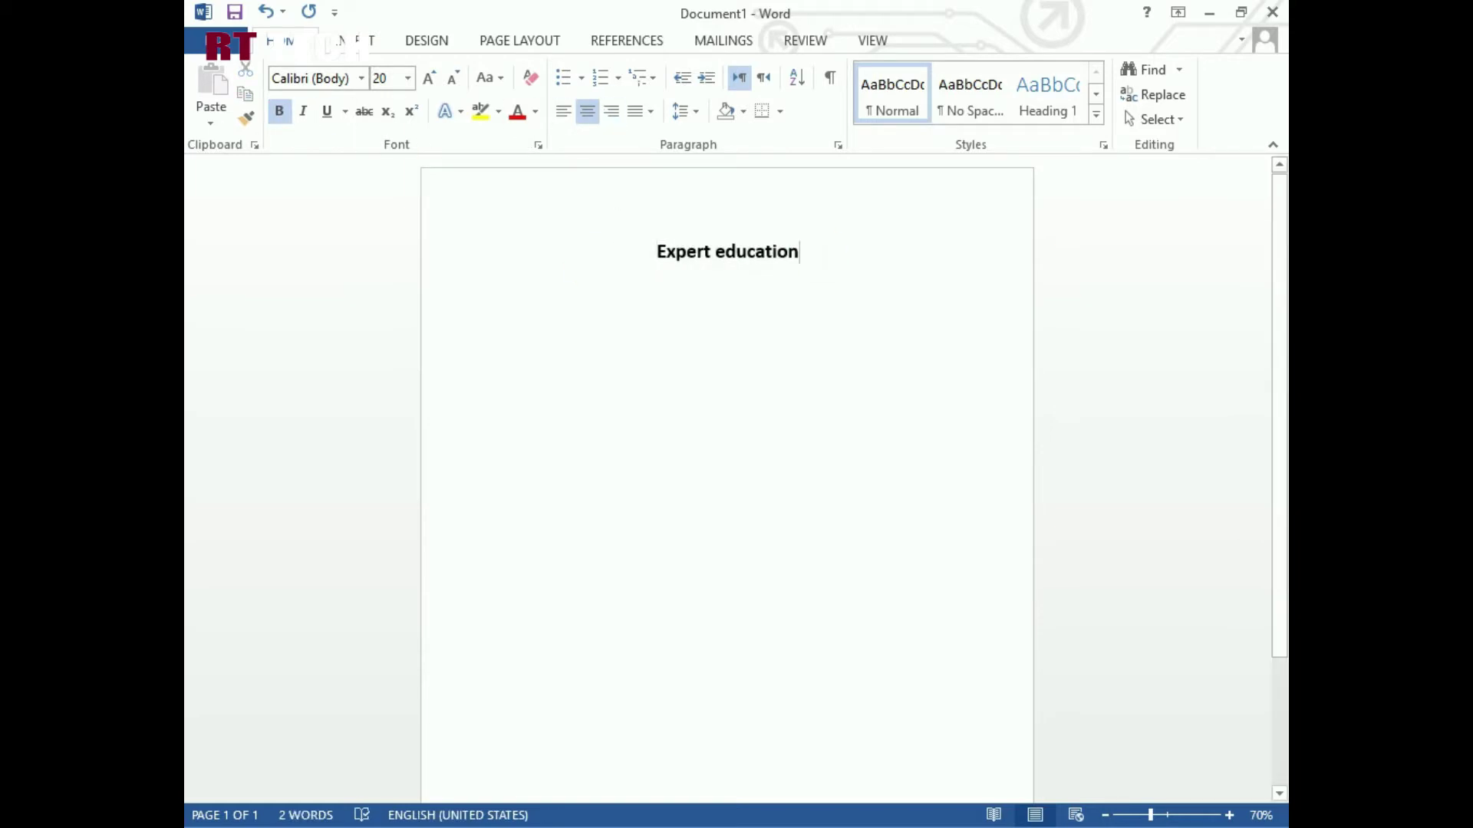
key(Return)
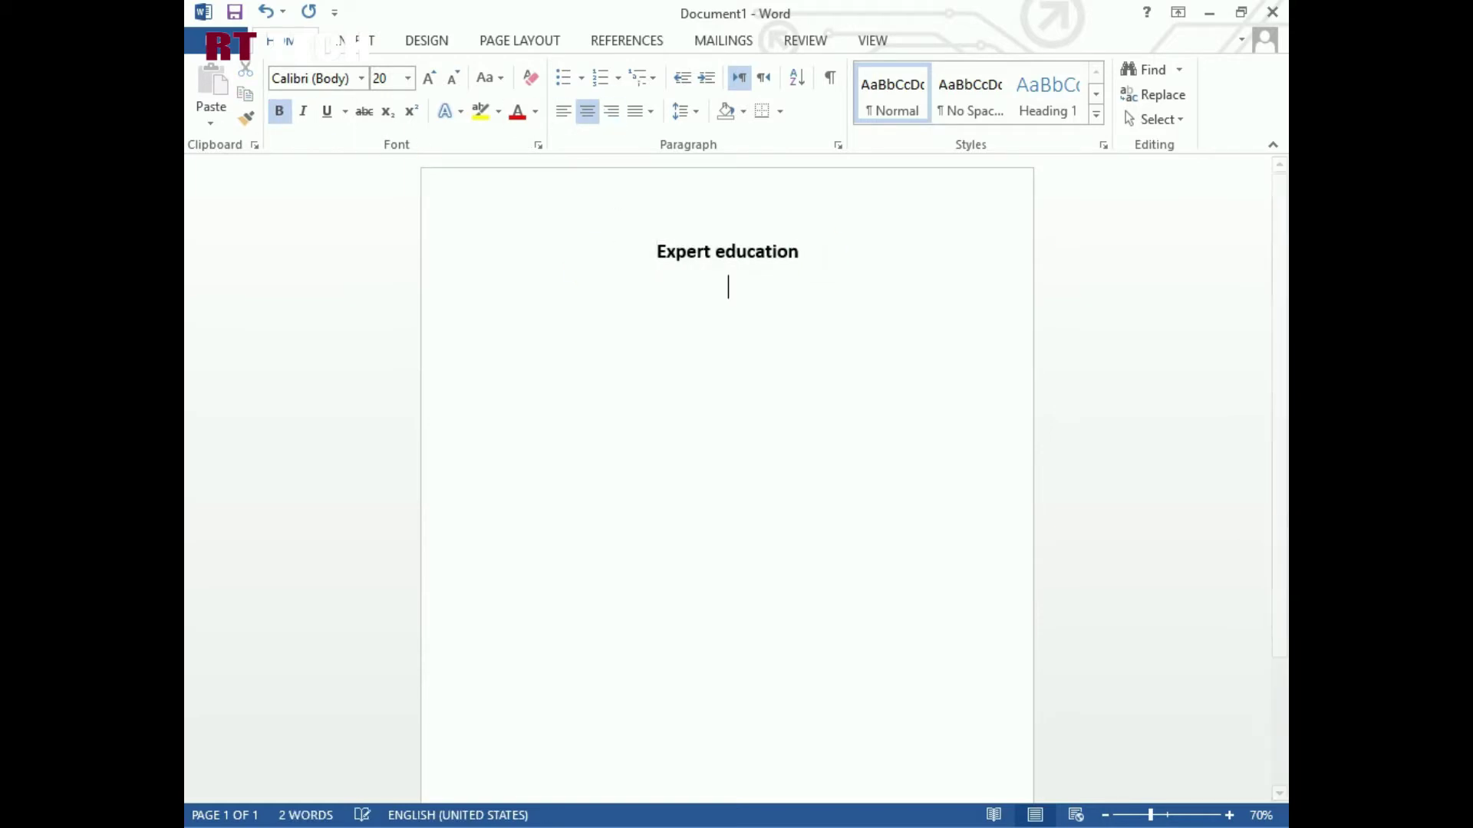
click(564, 111)
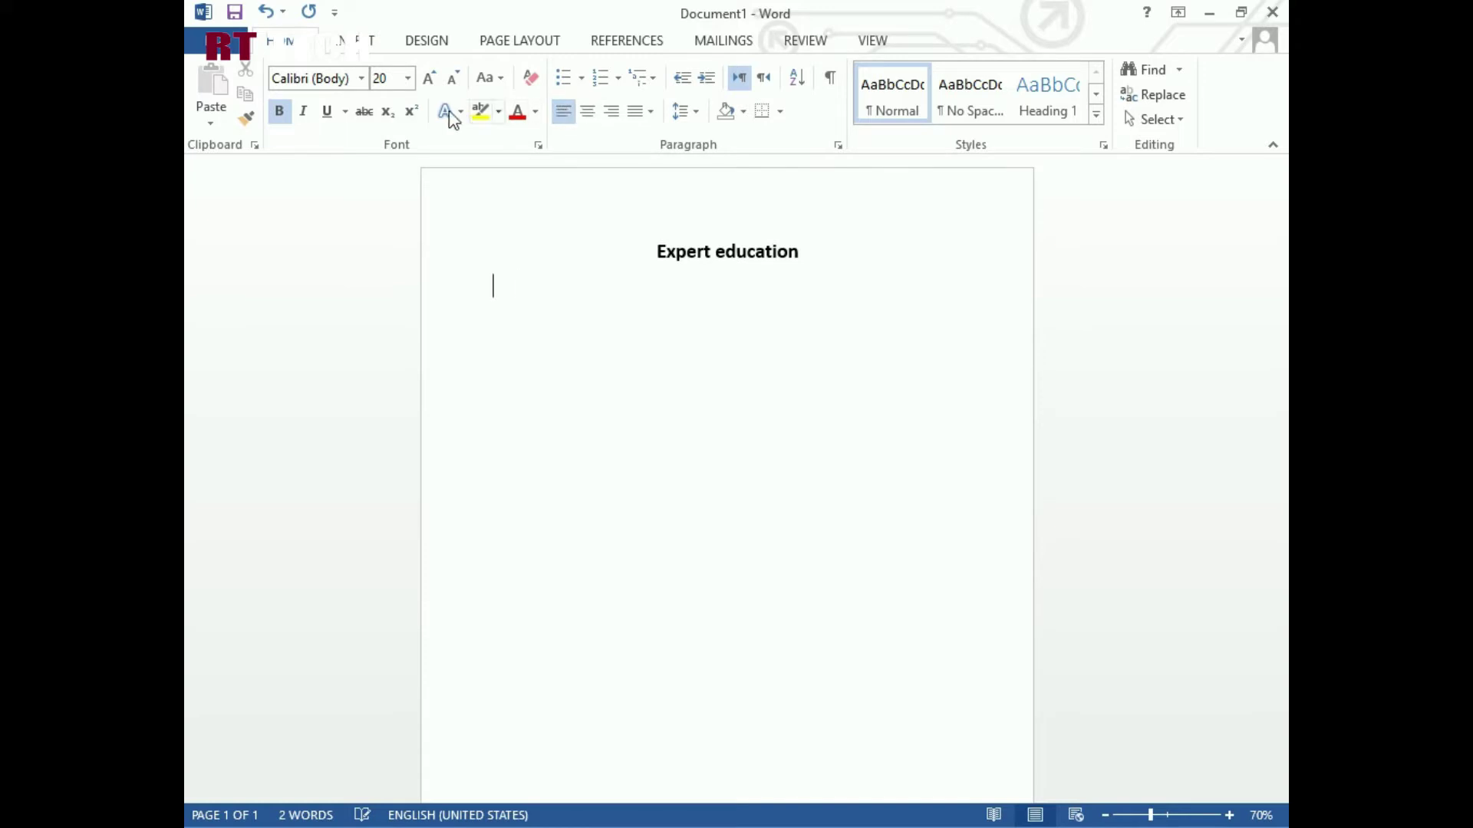
click(407, 79)
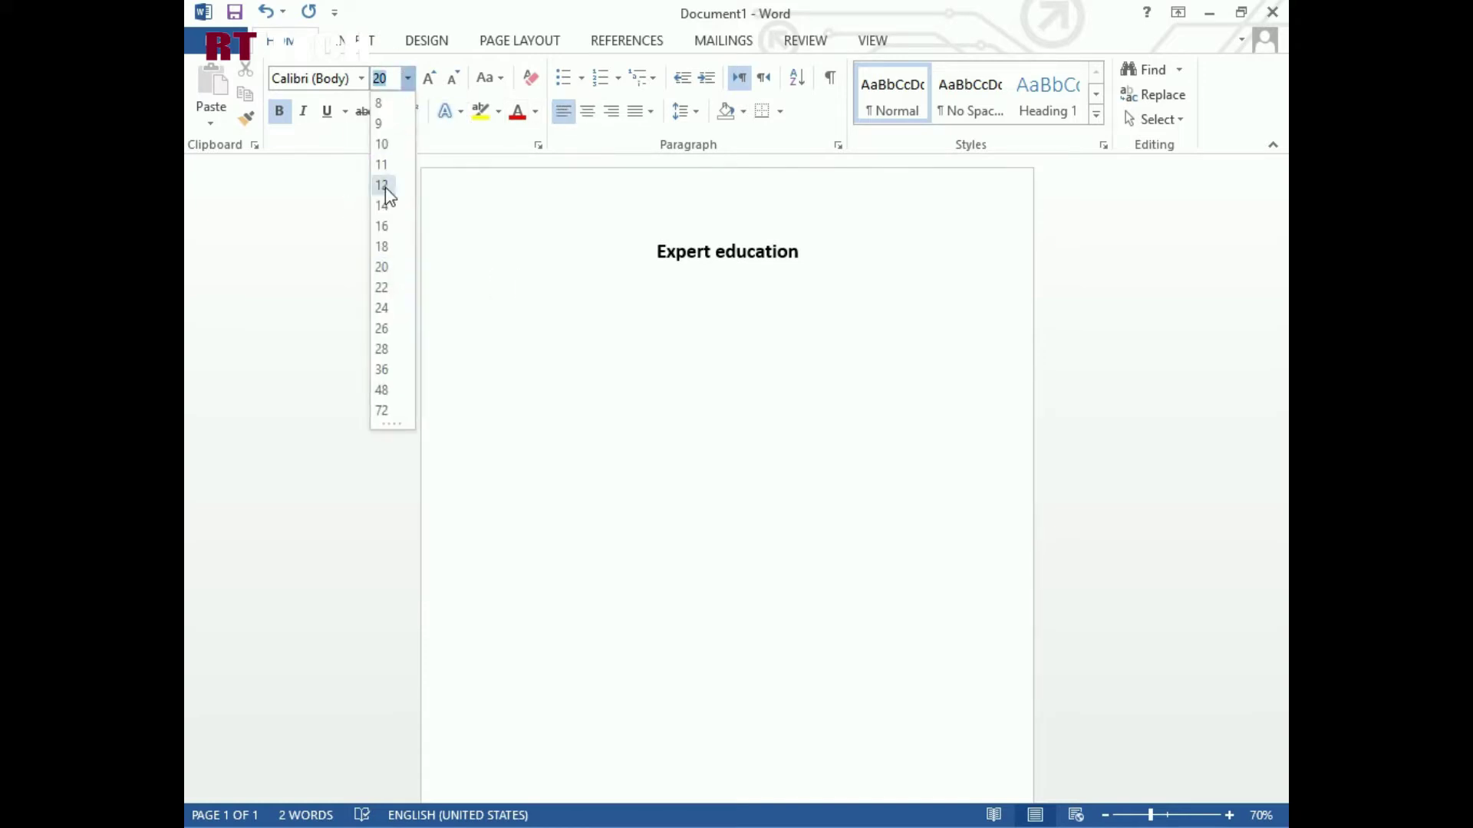
click(384, 165)
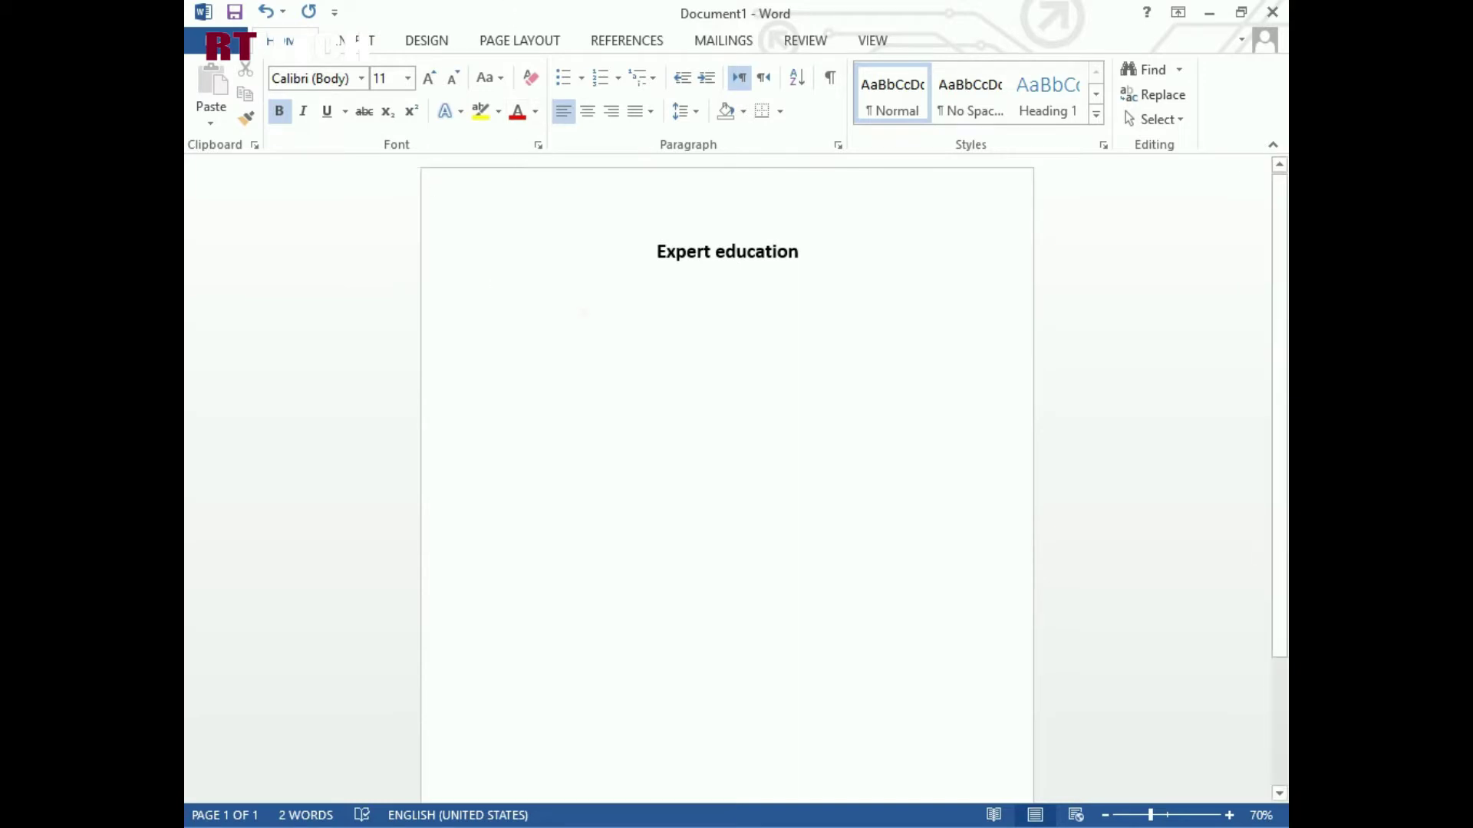
- Enter the section heading "a)chose the correct answer." on the line below the title
text())
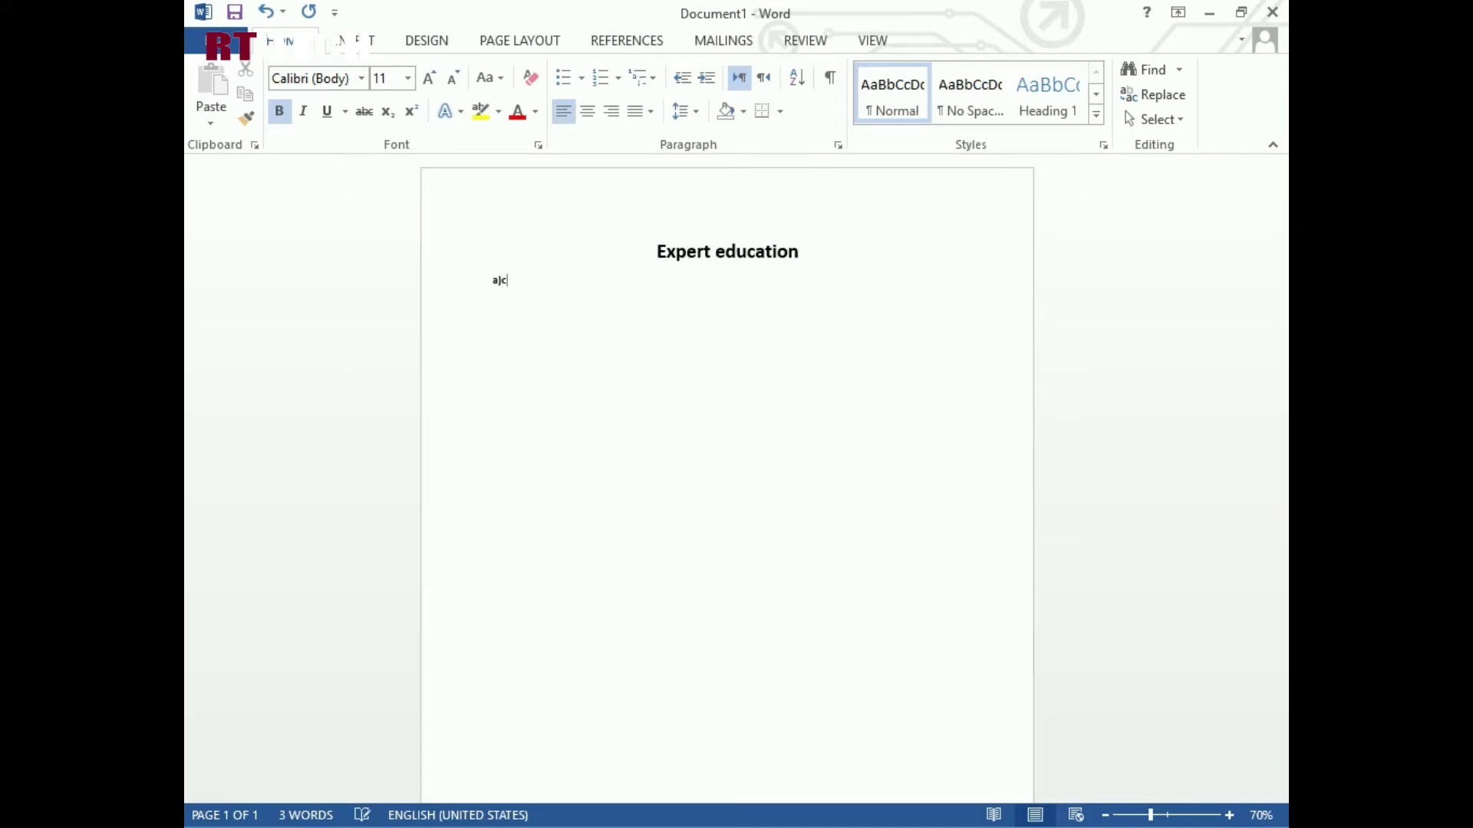
text(chose the correct answet)
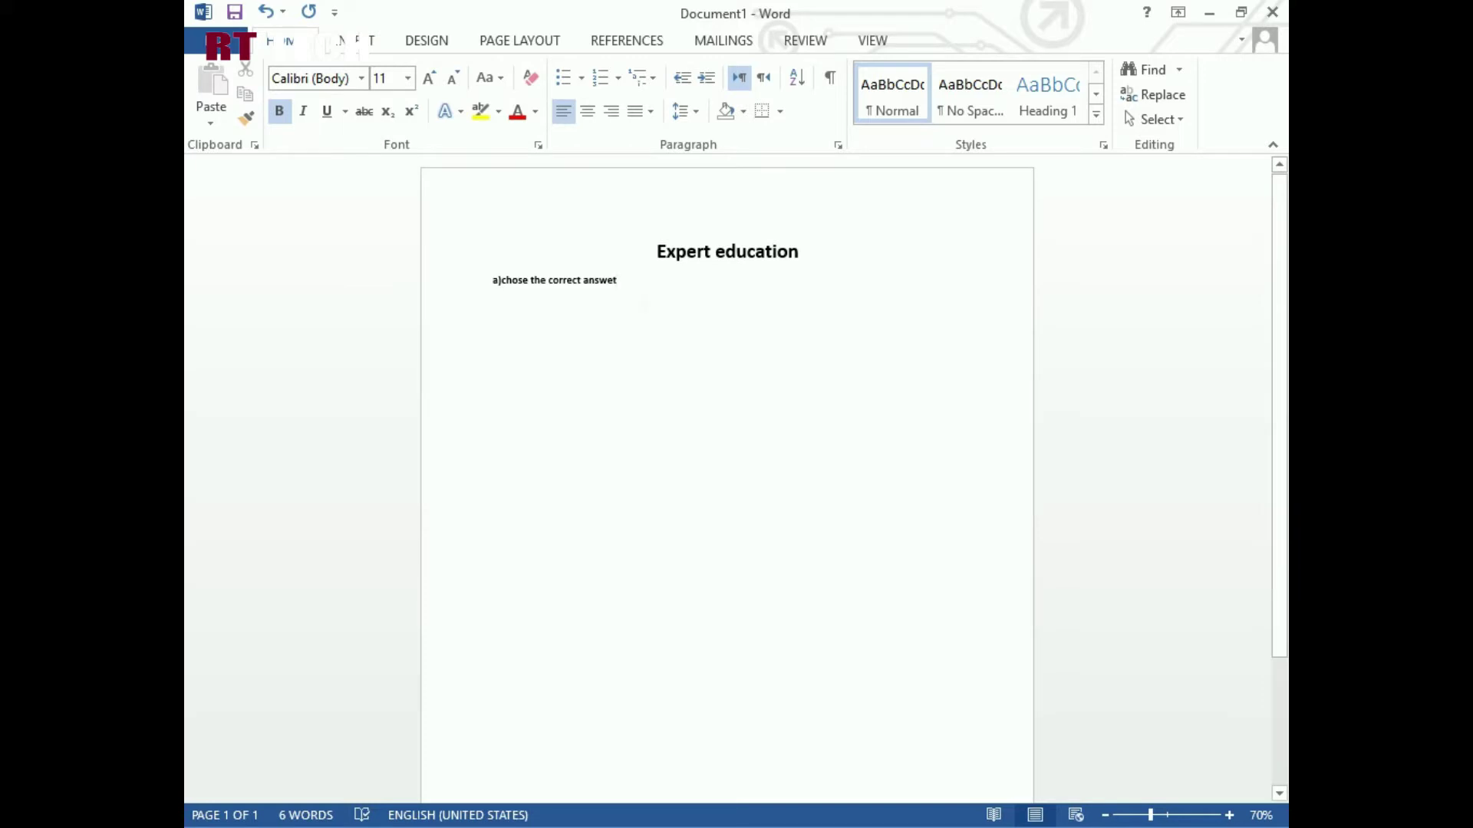
key(BackSpace)
text(r)
ctrl+scroll(634, 286, up, 6)
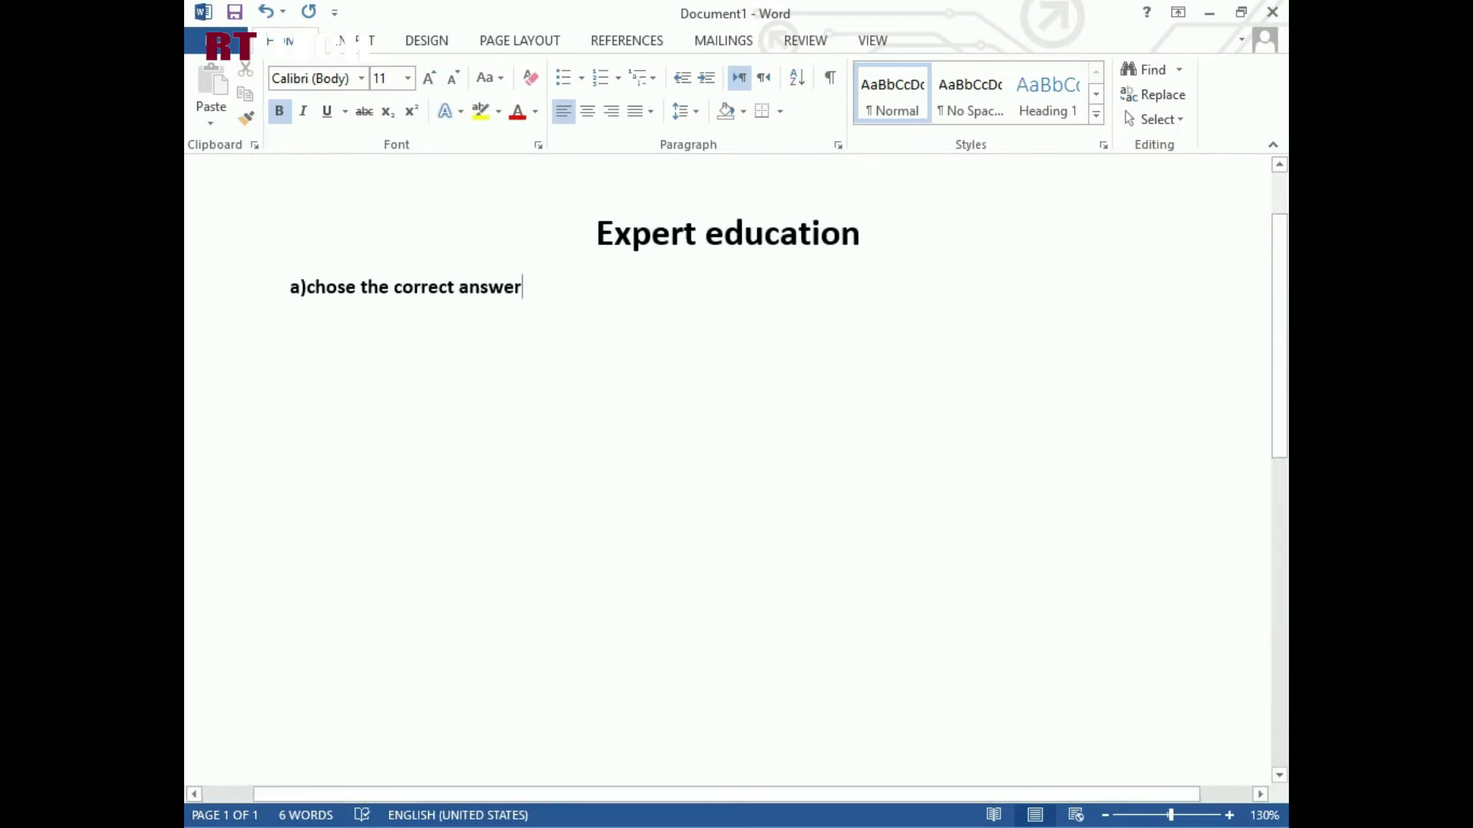
text(.    )
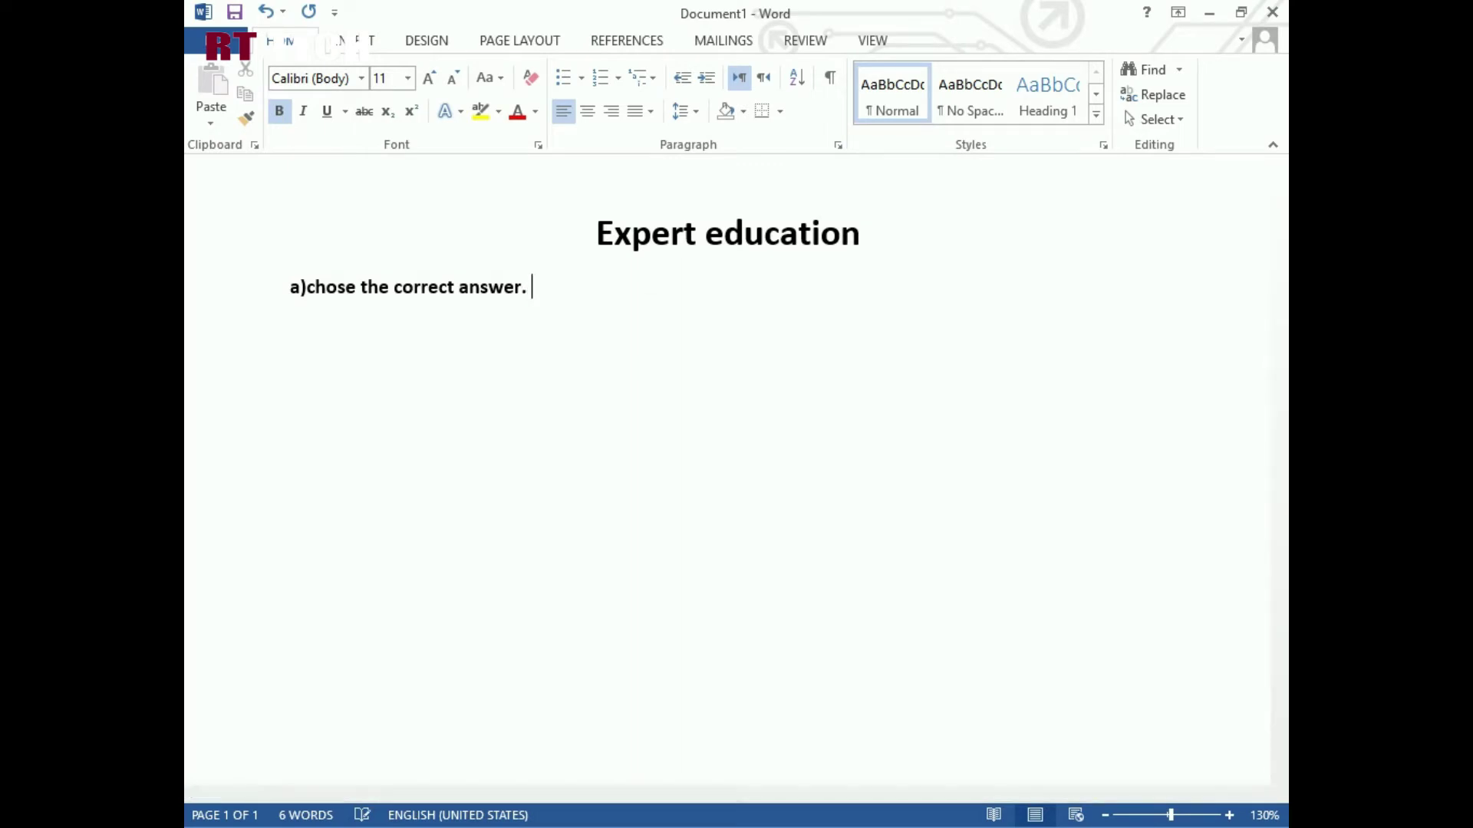
- Add the marks "(0.5*5=2.5)" after the section heading
text(())
key(Left)
text(0.5*5)
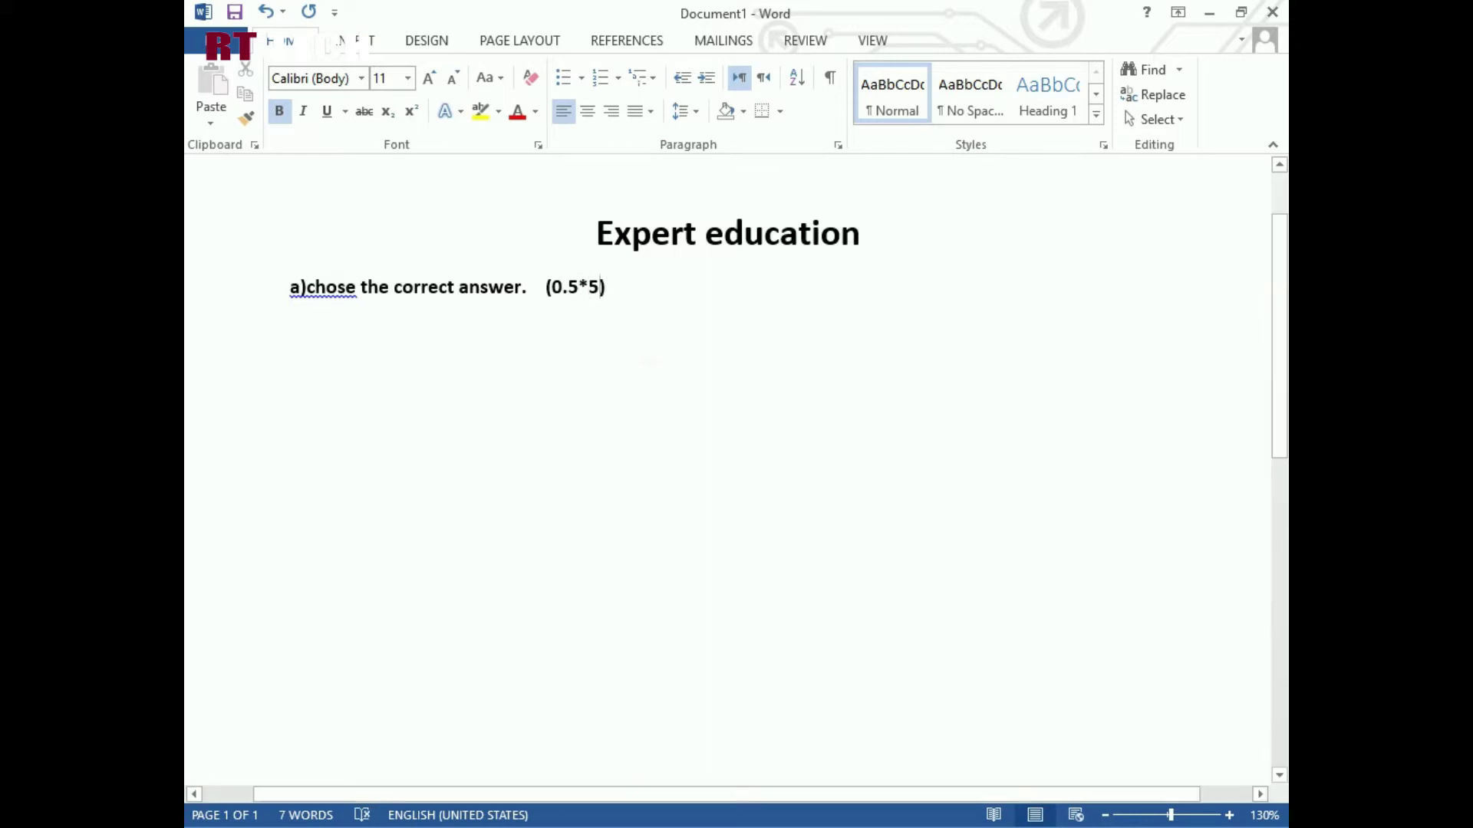
text(=)
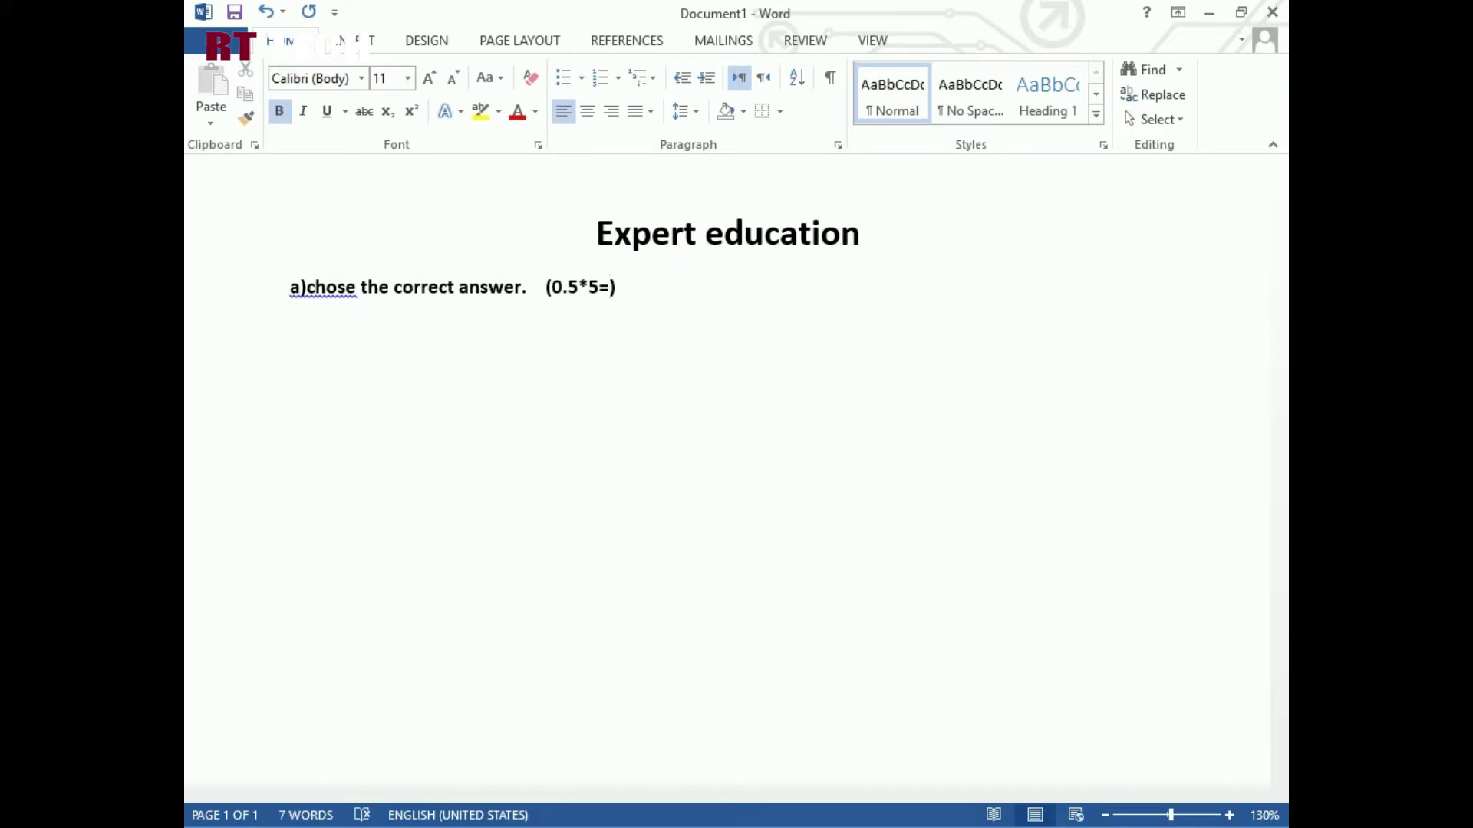
text(2.3)
key(BackSpace)
text(5)
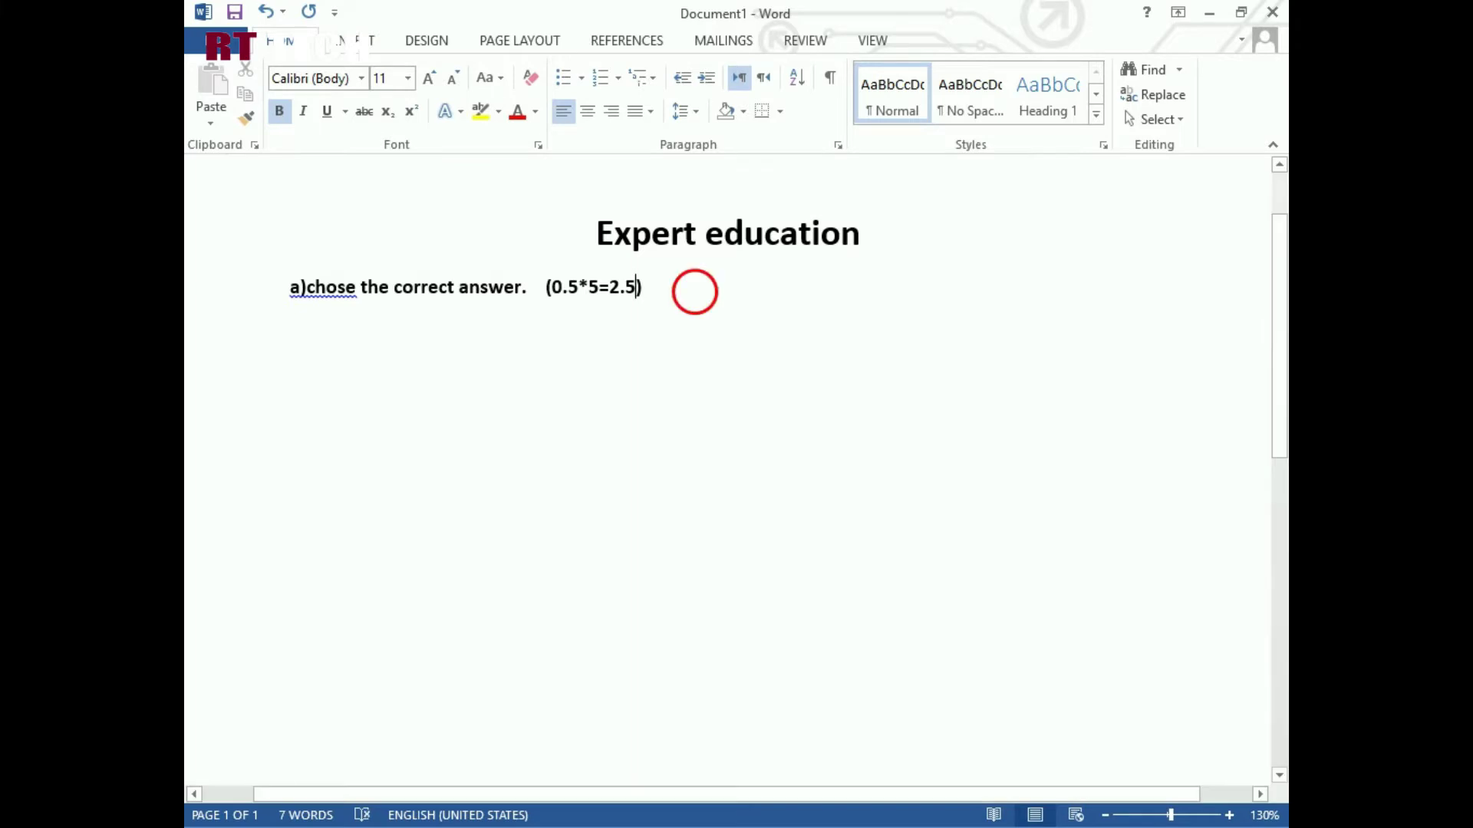
- Change the marks beside the section heading to "(0.5*6=3)"
click(694, 292)
key(Left)
key(BackSpace)
key(BackSpace)
key(BackSpace)
key(BackSpace)
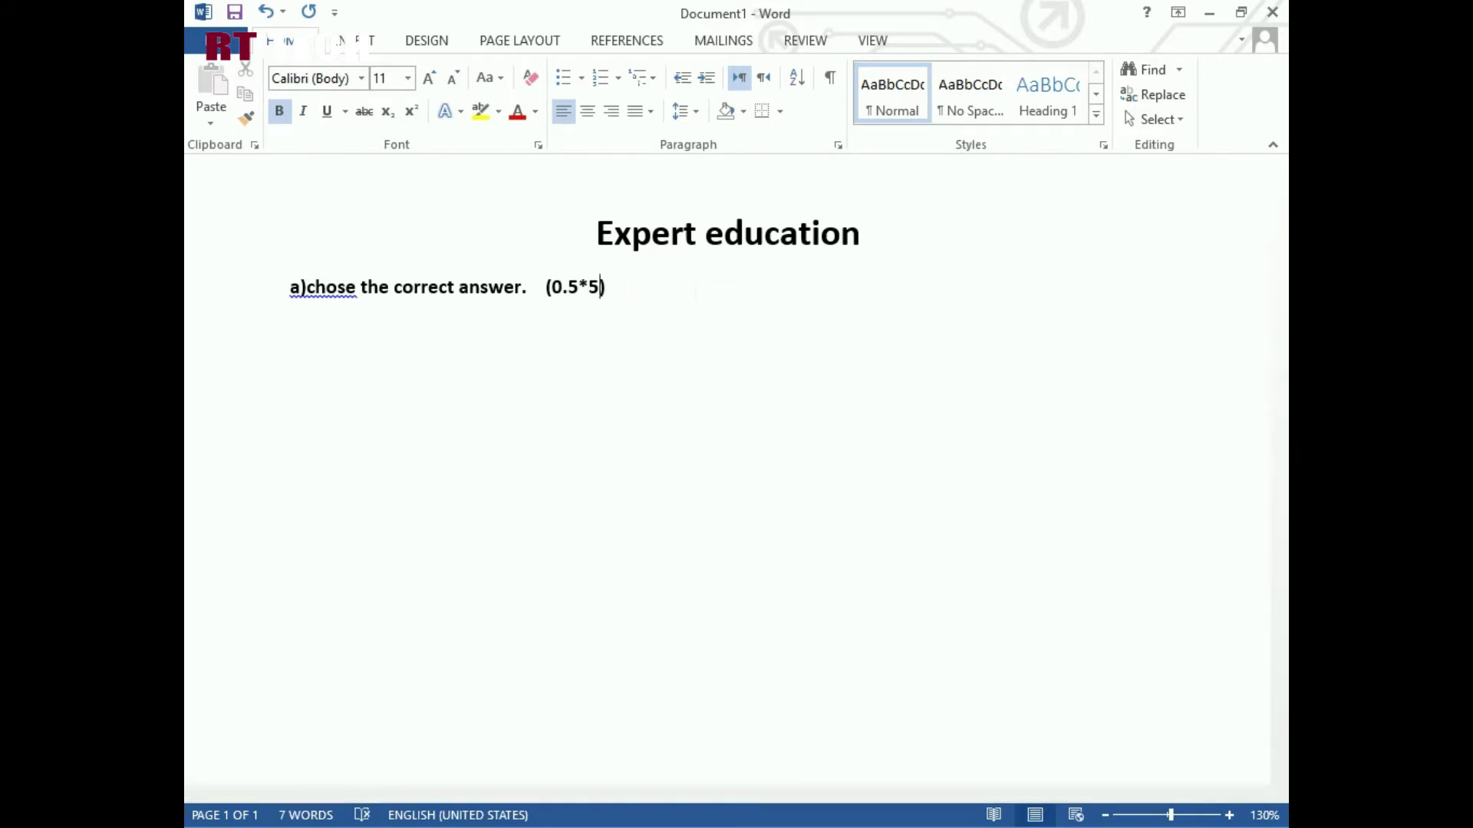
text(=)
text(5)
key(BackSpace)
text(3)
key(BackSpace)
text(6)
- Add the full marks as "total=30" after the section marks, separated by a wide gap
key(Right)
key(Right)
text(30)
key(BackSpace)
key(BackSpace)
text(tpotal)
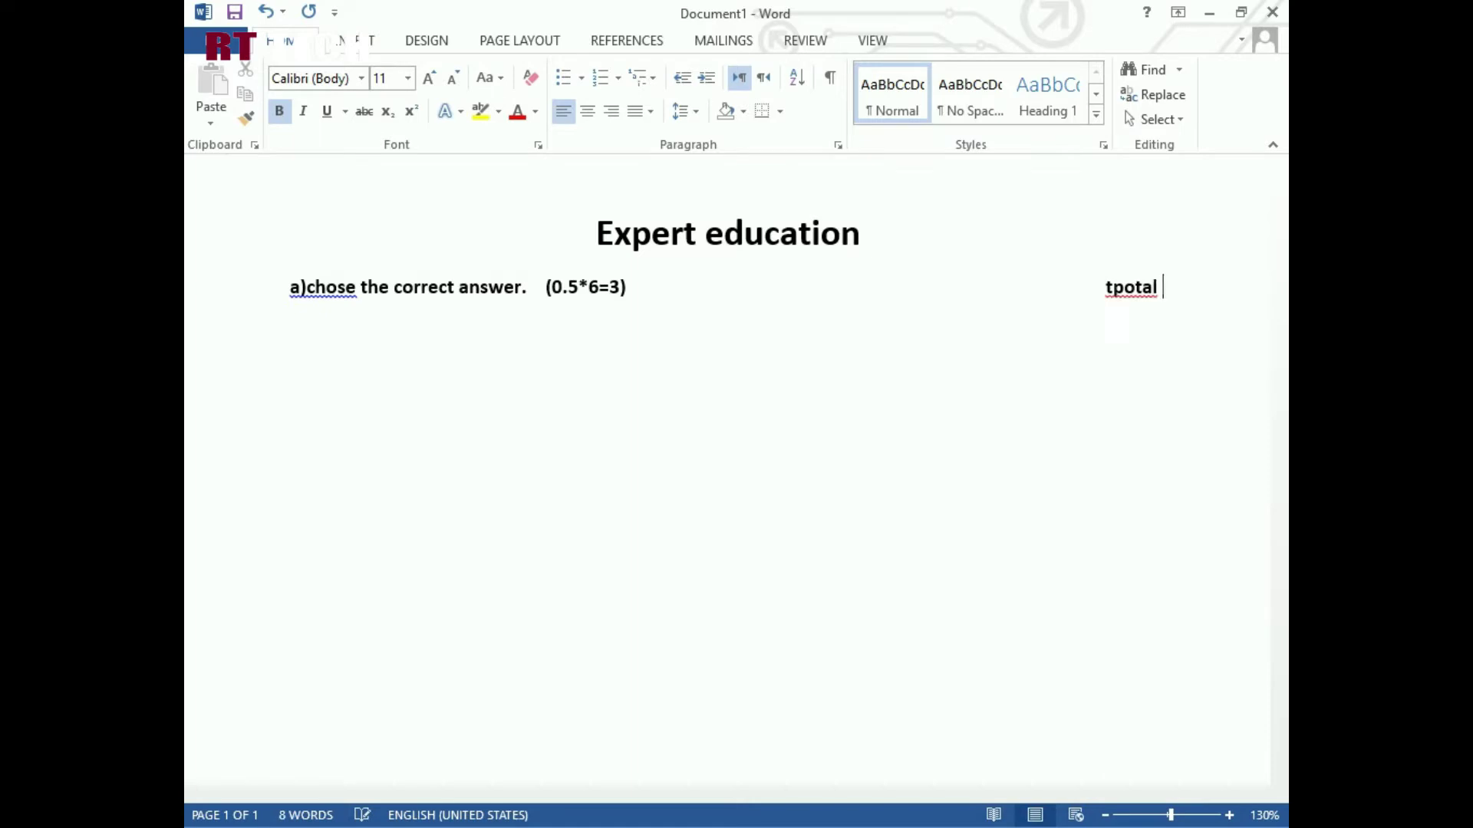
key(Left)
key(Left)
key(Left)
key(Left)
key(Left)
key(BackSpace)
key(BackSpace)
text(t)
key(Right)
key(Right)
key(Right)
key(Right)
text(=30)
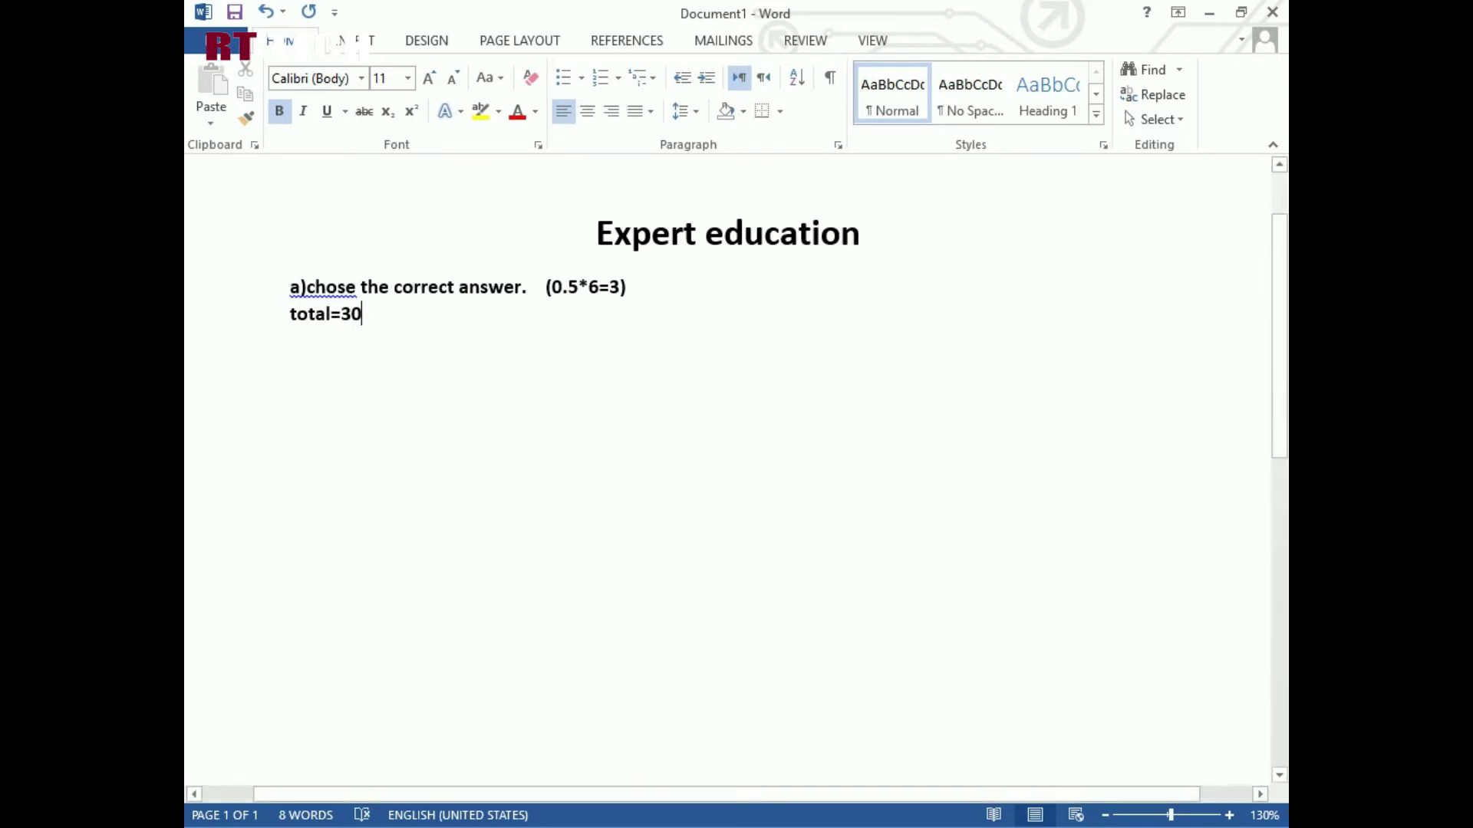
- Remove surplus spaces before "total=30" to bring it back onto the section heading's line, closer to the marks
click(291, 313)
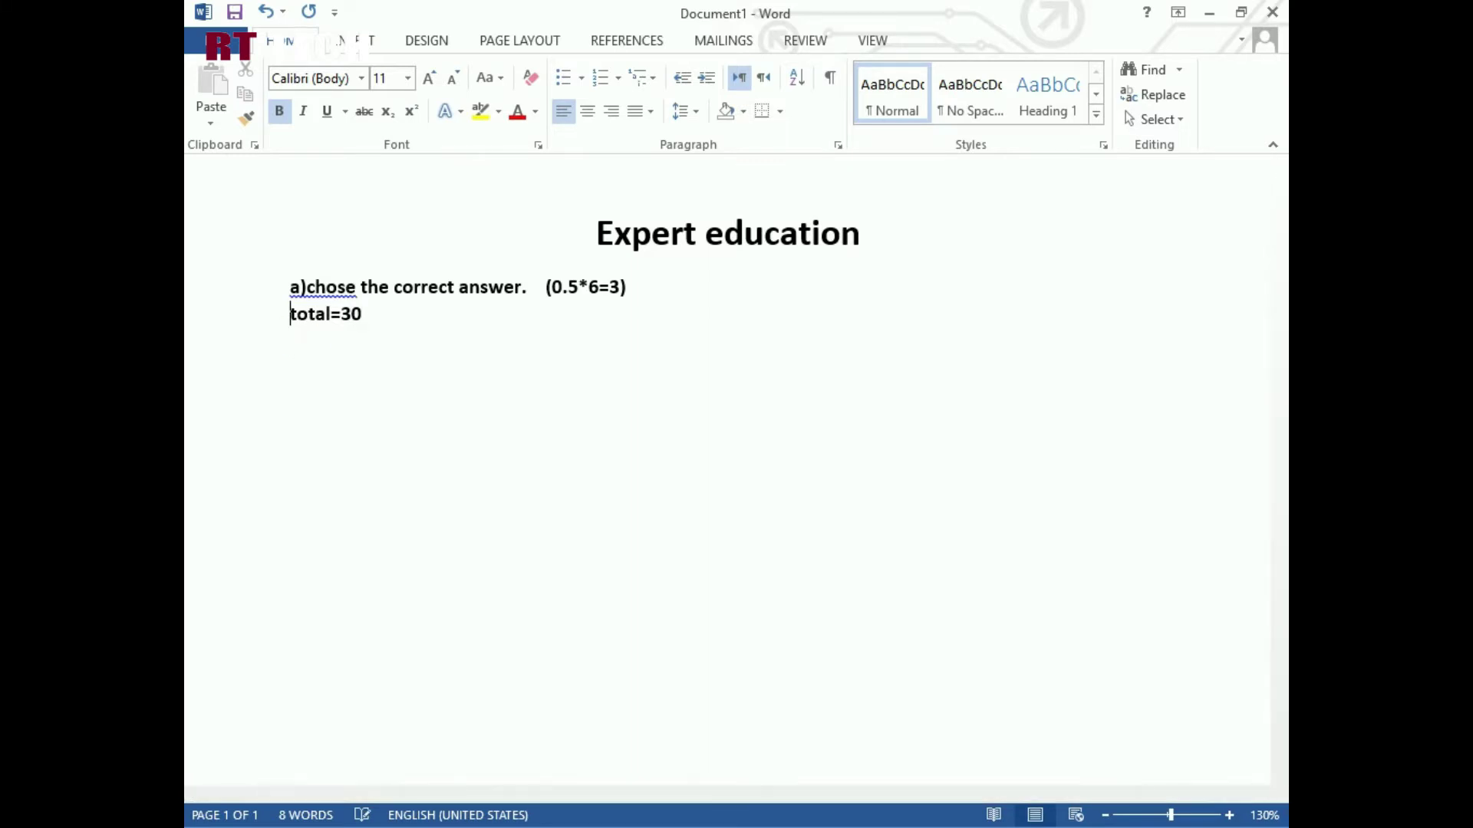
key(BackSpace)
key(BackSpace)
key(BackSpace)
key(BackSpace)
key(BackSpace)
key(BackSpace)
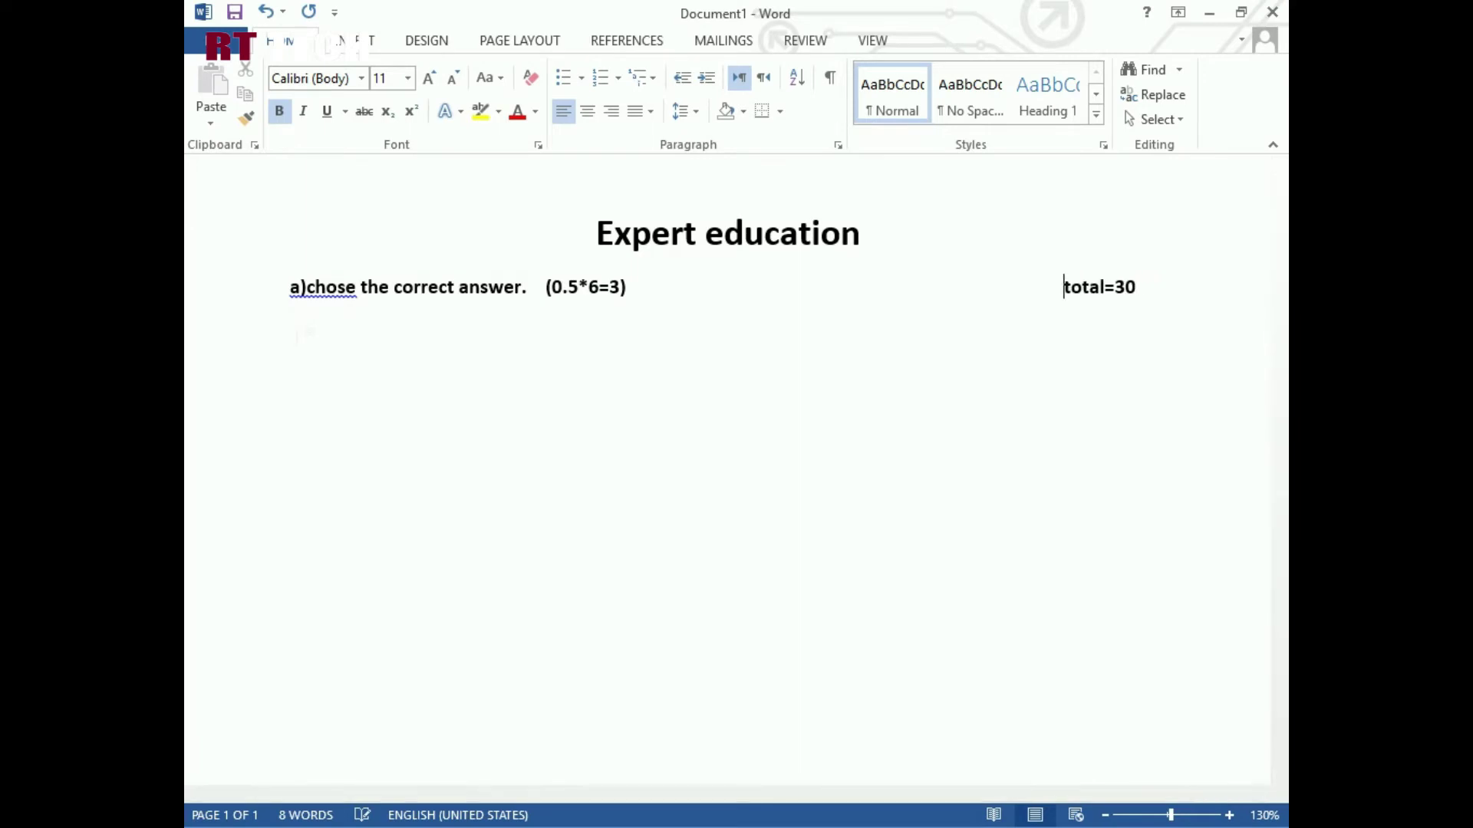
key(BackSpace)
key(BackSpace)
key(BackSpace)
key(BackSpace)
key(BackSpace)
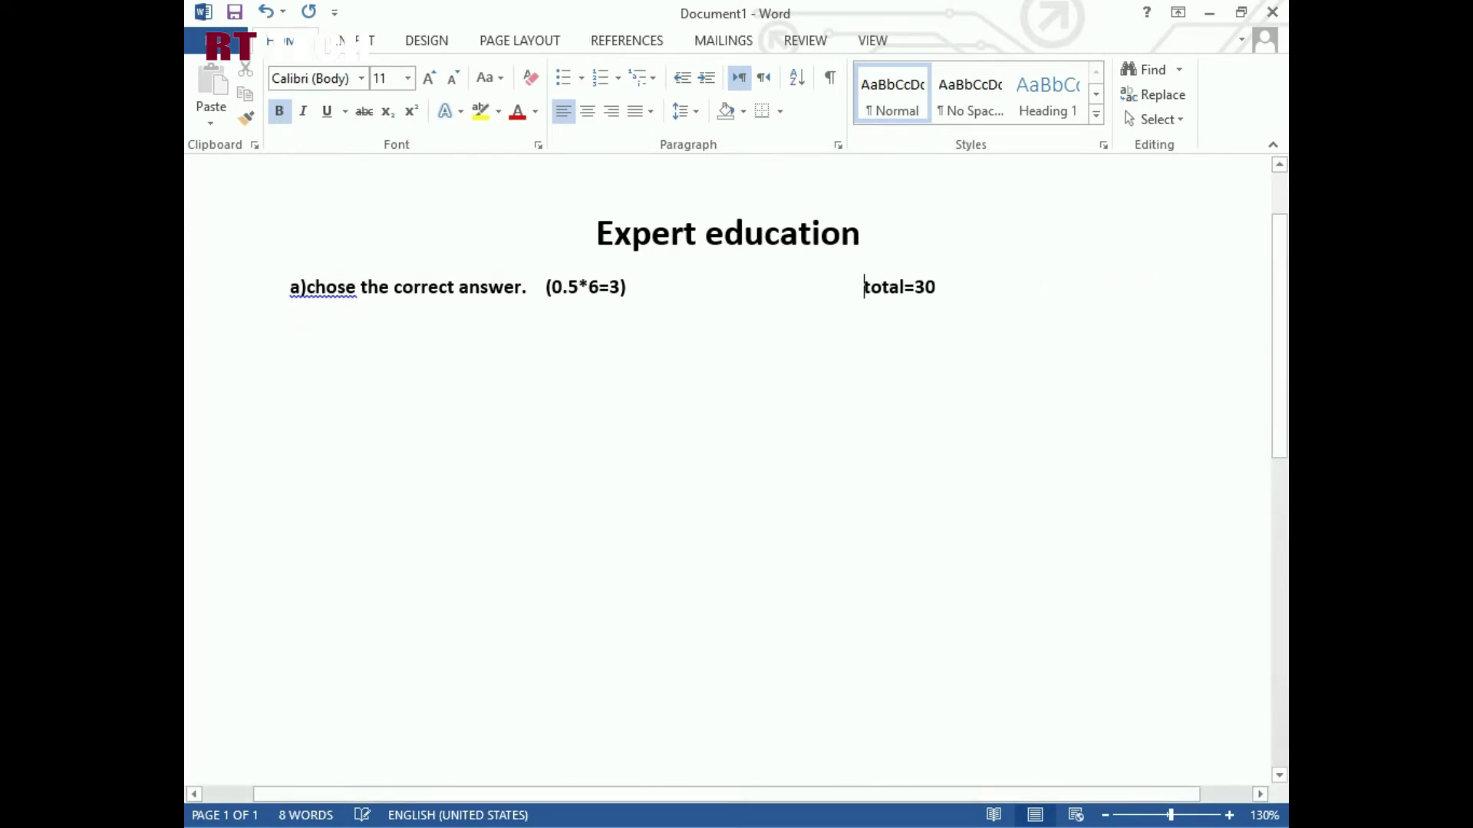
- Add the marks breakdown "(3+15+12)" after "total=30"
click(941, 287)
text(())
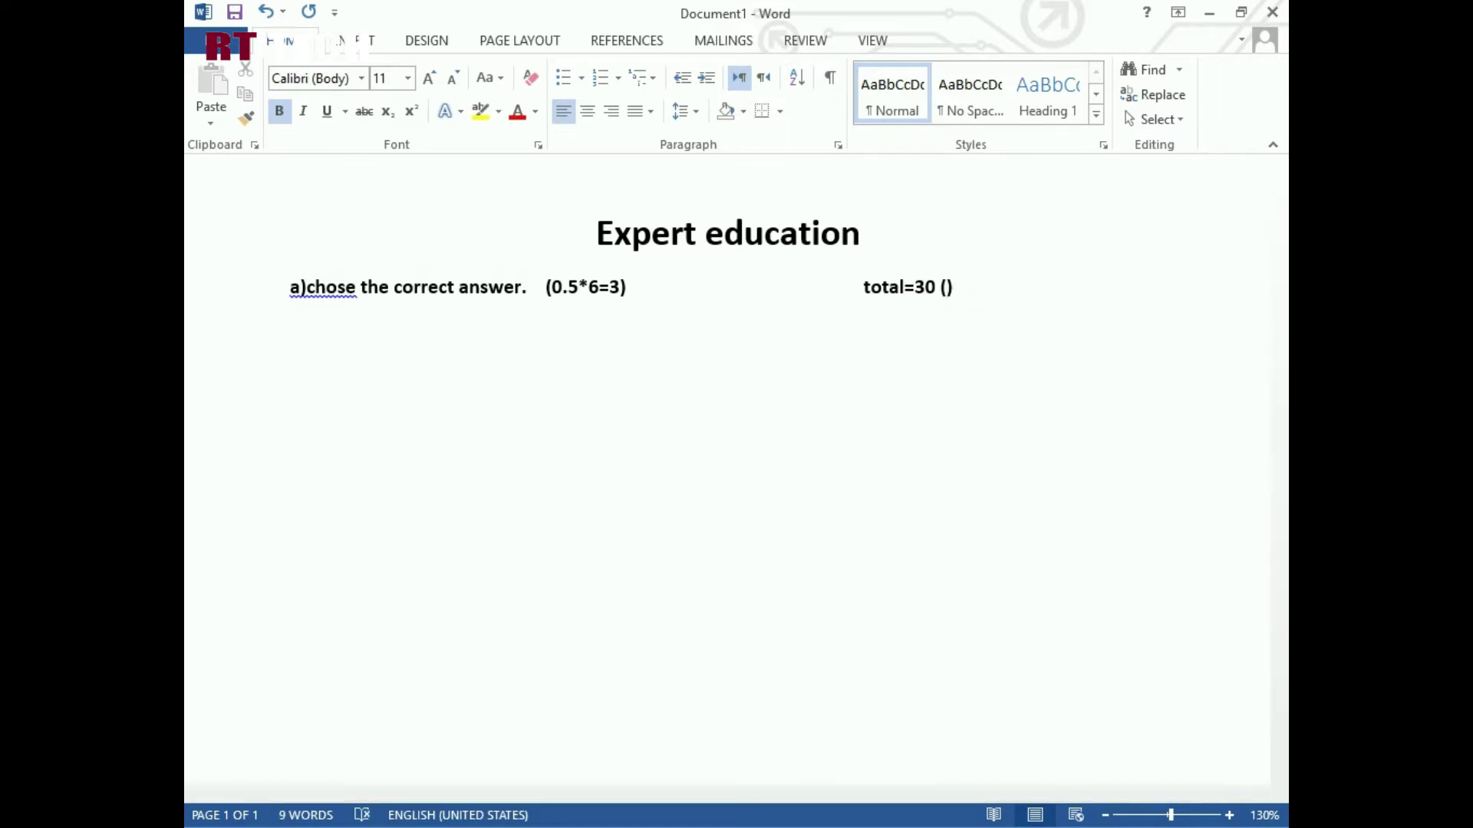
text(3+15+12)
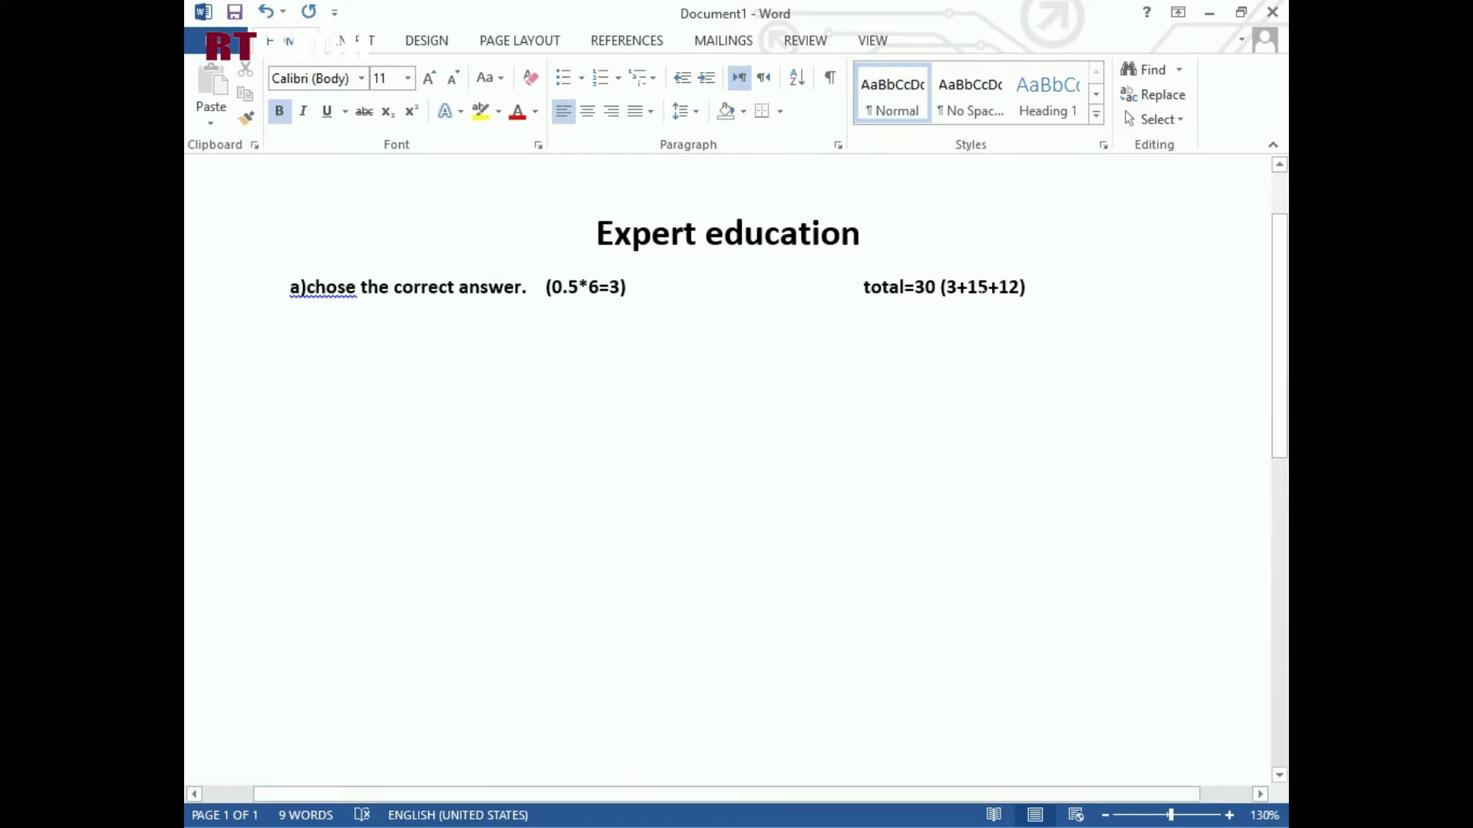
- Enter the first question "1) Formula if oxygen." on a new line below the section heading
scroll(735, 460, down, 4)
scroll(735, 460, up, 3)
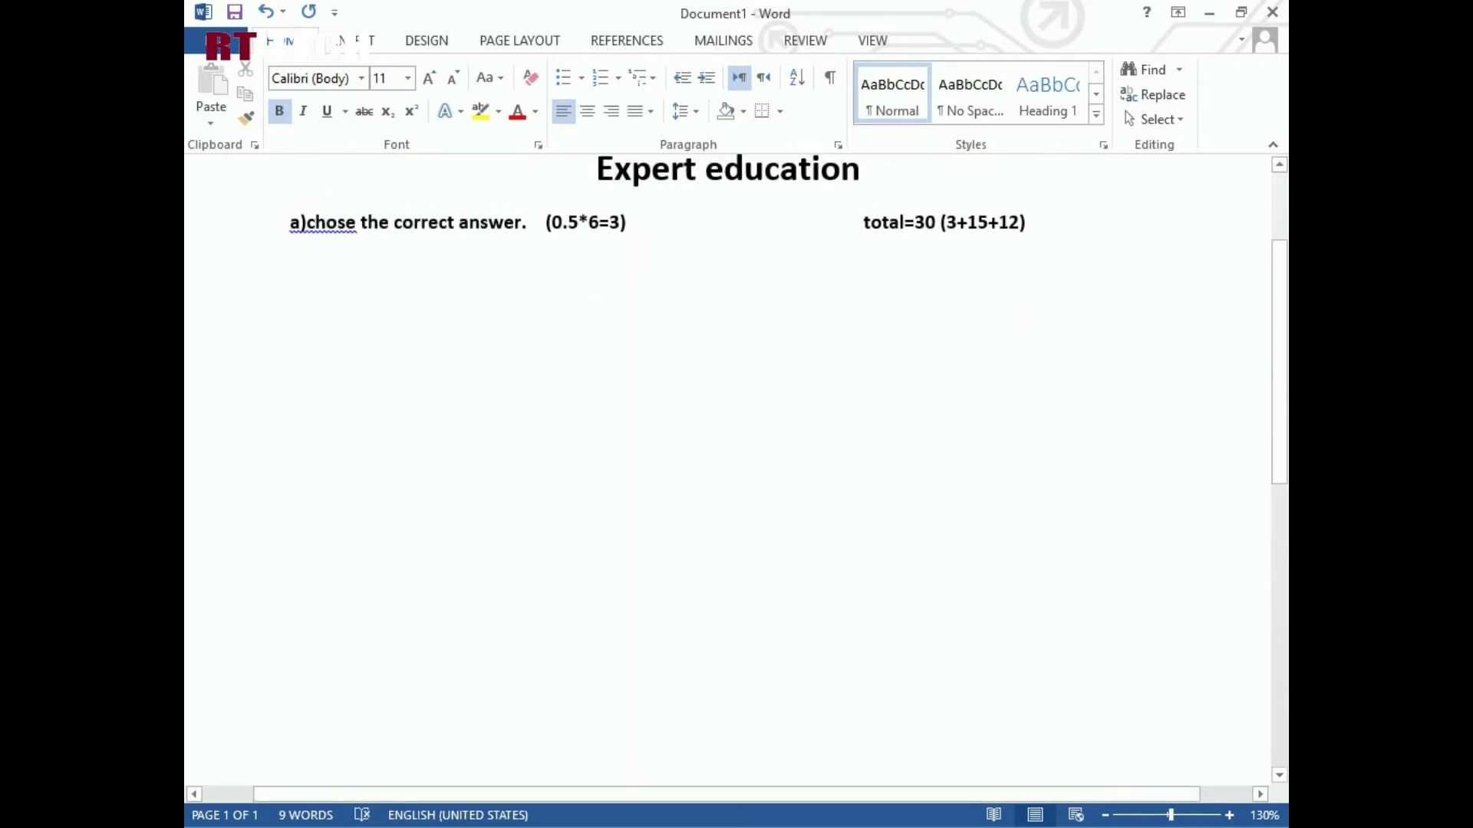
click(315, 221)
key(End)
key(Return)
text(1)
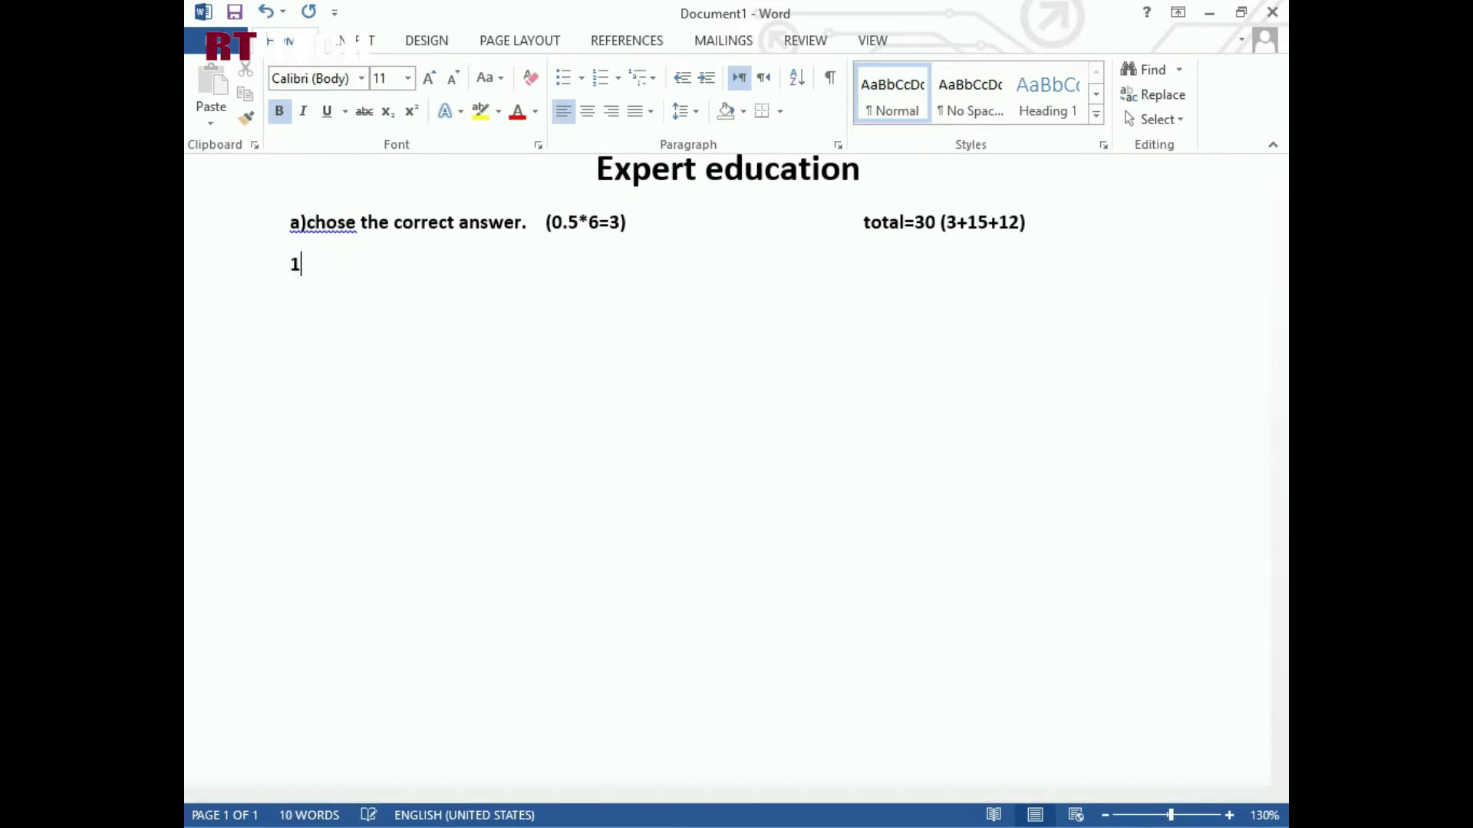
text())
text( what is)
key(BackSpace)
key(BackSpace)
key(BackSpace)
key(BackSpace)
key(BackSpace)
key(BackSpace)
key(BackSpace)
text(Formula if o)
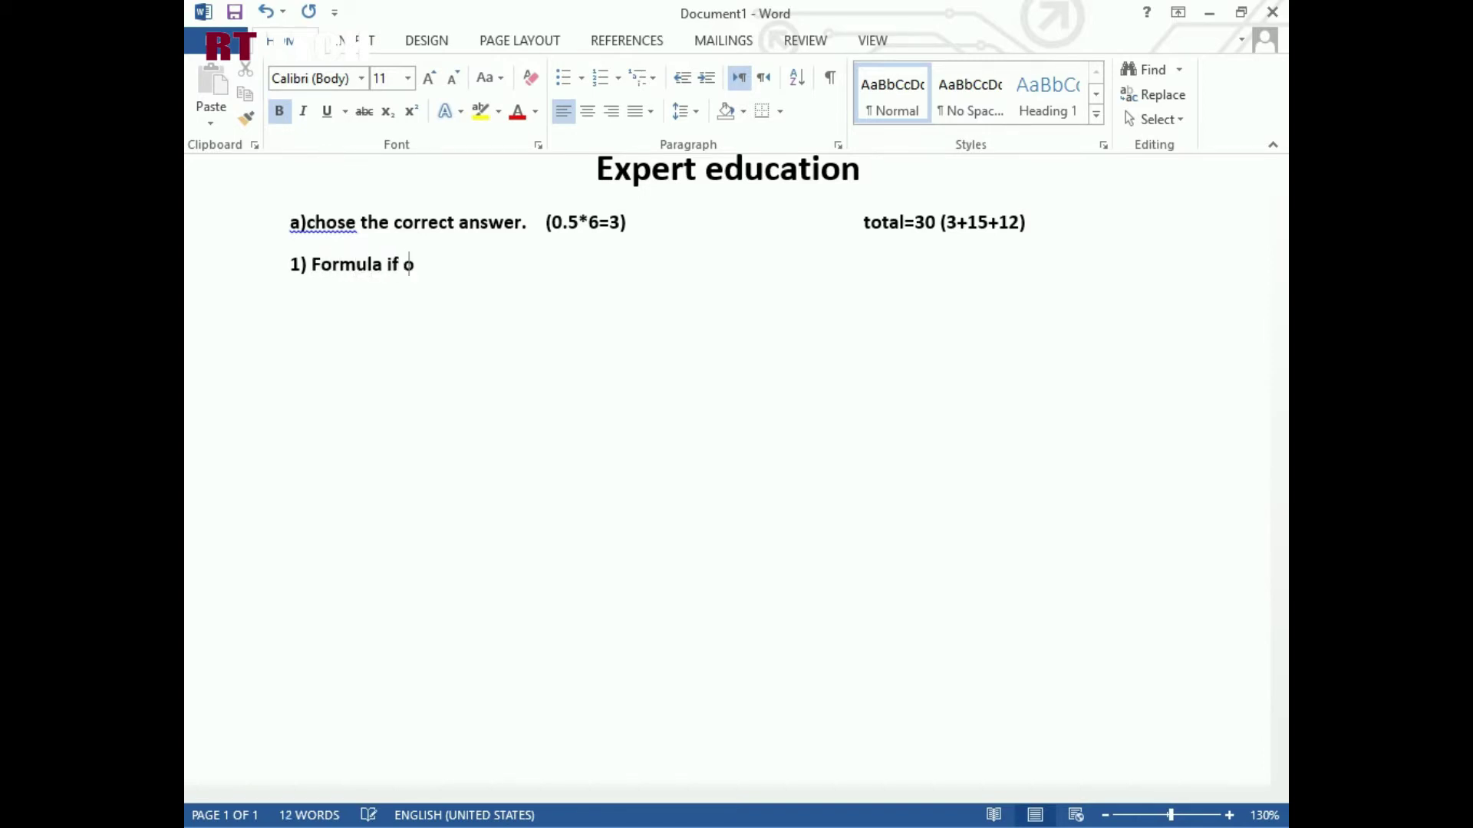
text(xygen>)
key(Return)
key(BackSpace)
key(BackSpace)
text(.)
- Add the answer options "a) O", "b) H", "c) D" and "d) V" on one line below question 1
key(Return)
text(a)O)
key(Left)
key(Right)
text(b) )
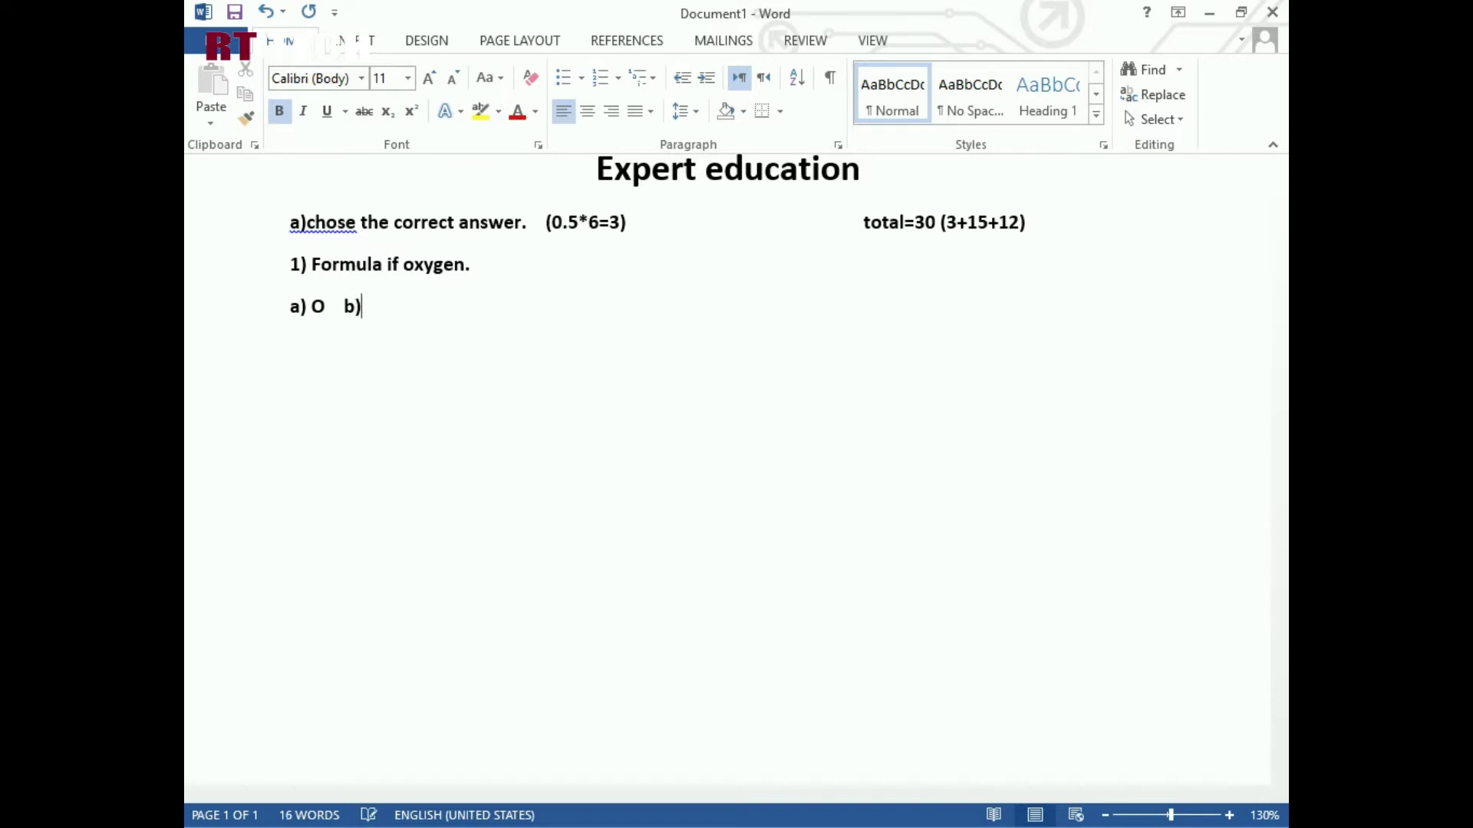
text(h)
key(BackSpace)
text(H   c) D     d) V)
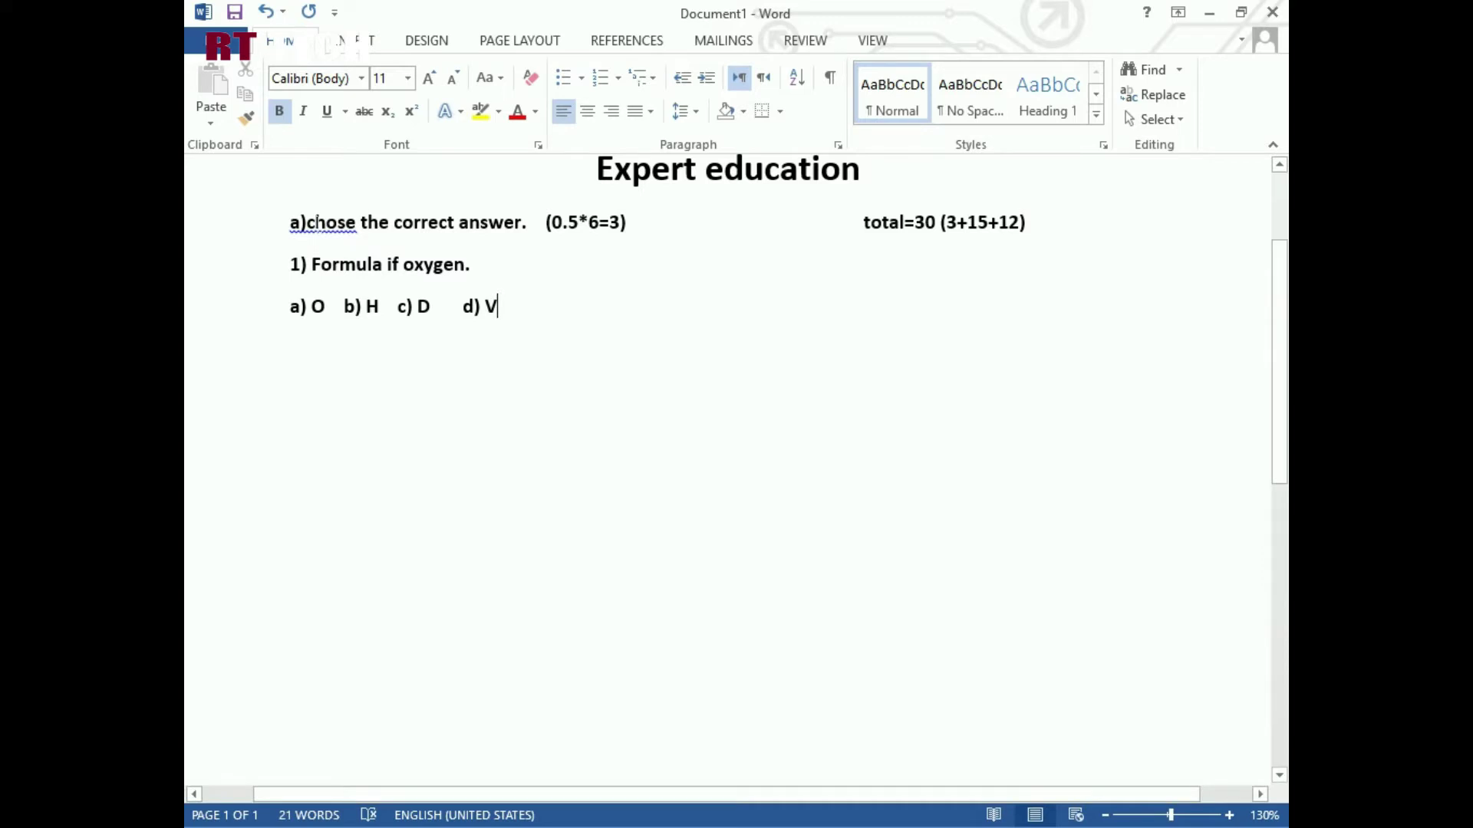
- Copy question 1 with its answer options and paste it three times below the original
drag(290, 224, 449, 309)
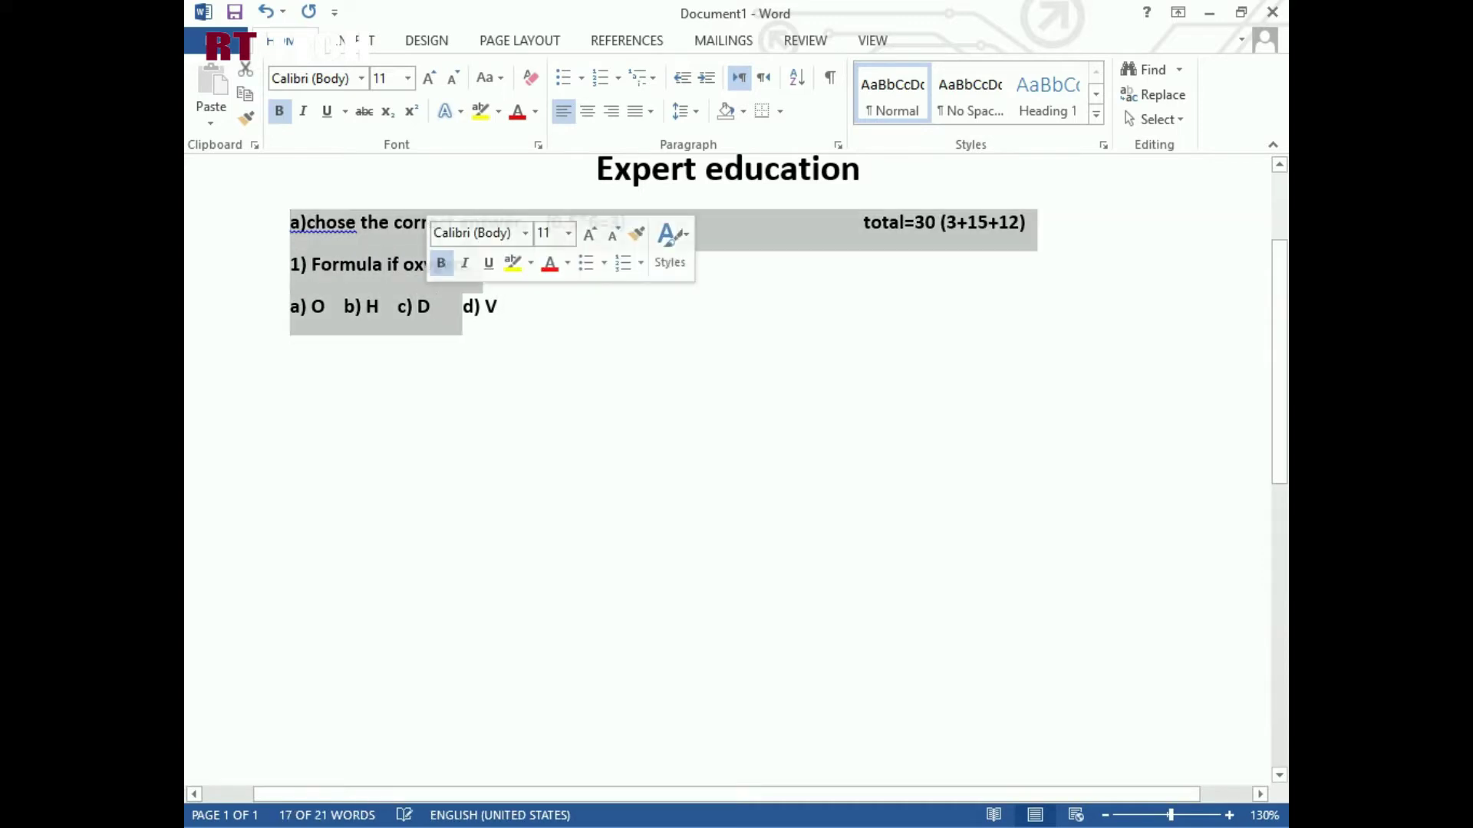
click(629, 348)
drag(290, 264, 539, 322)
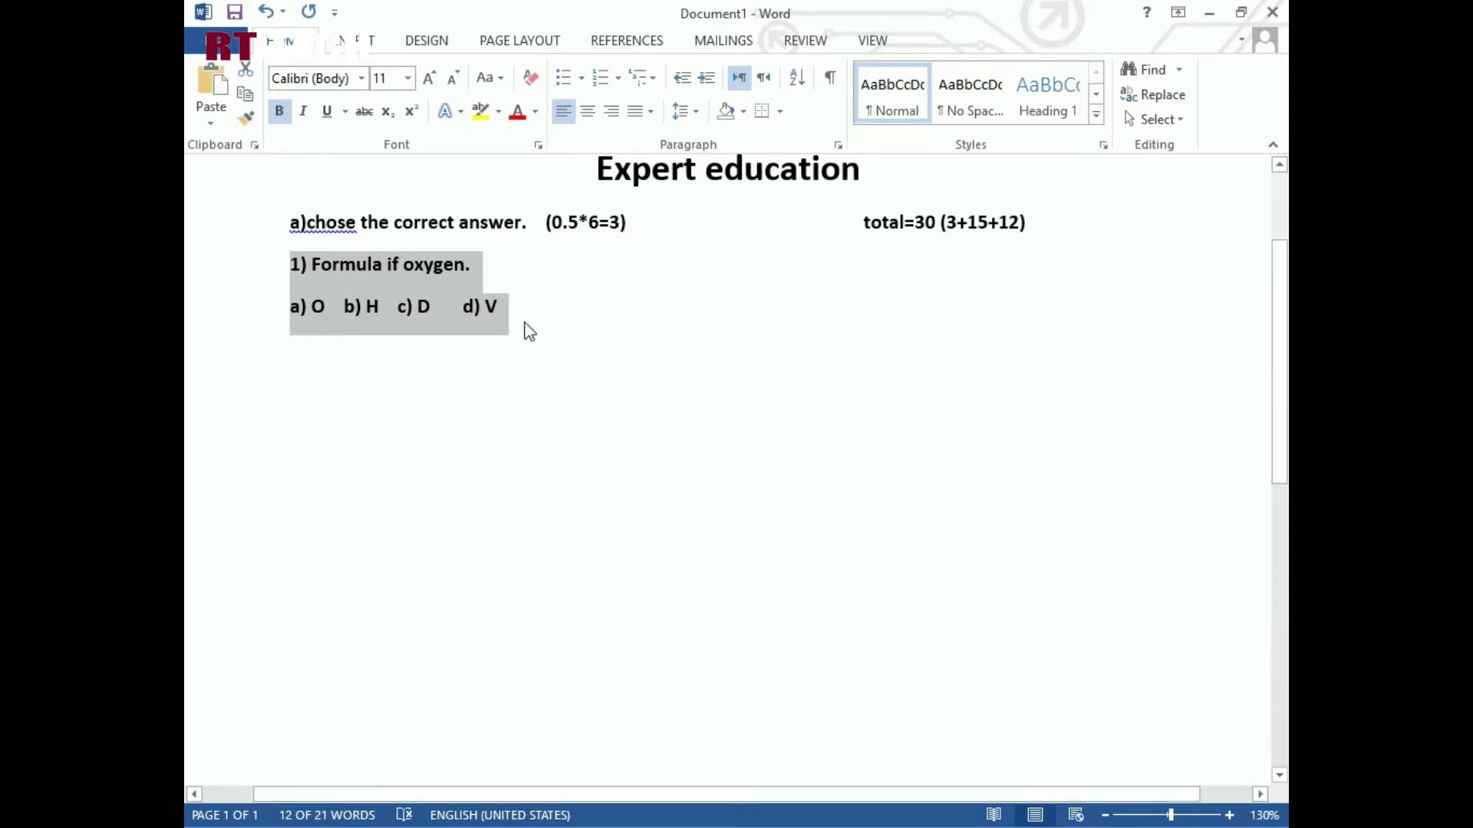
click(312, 307)
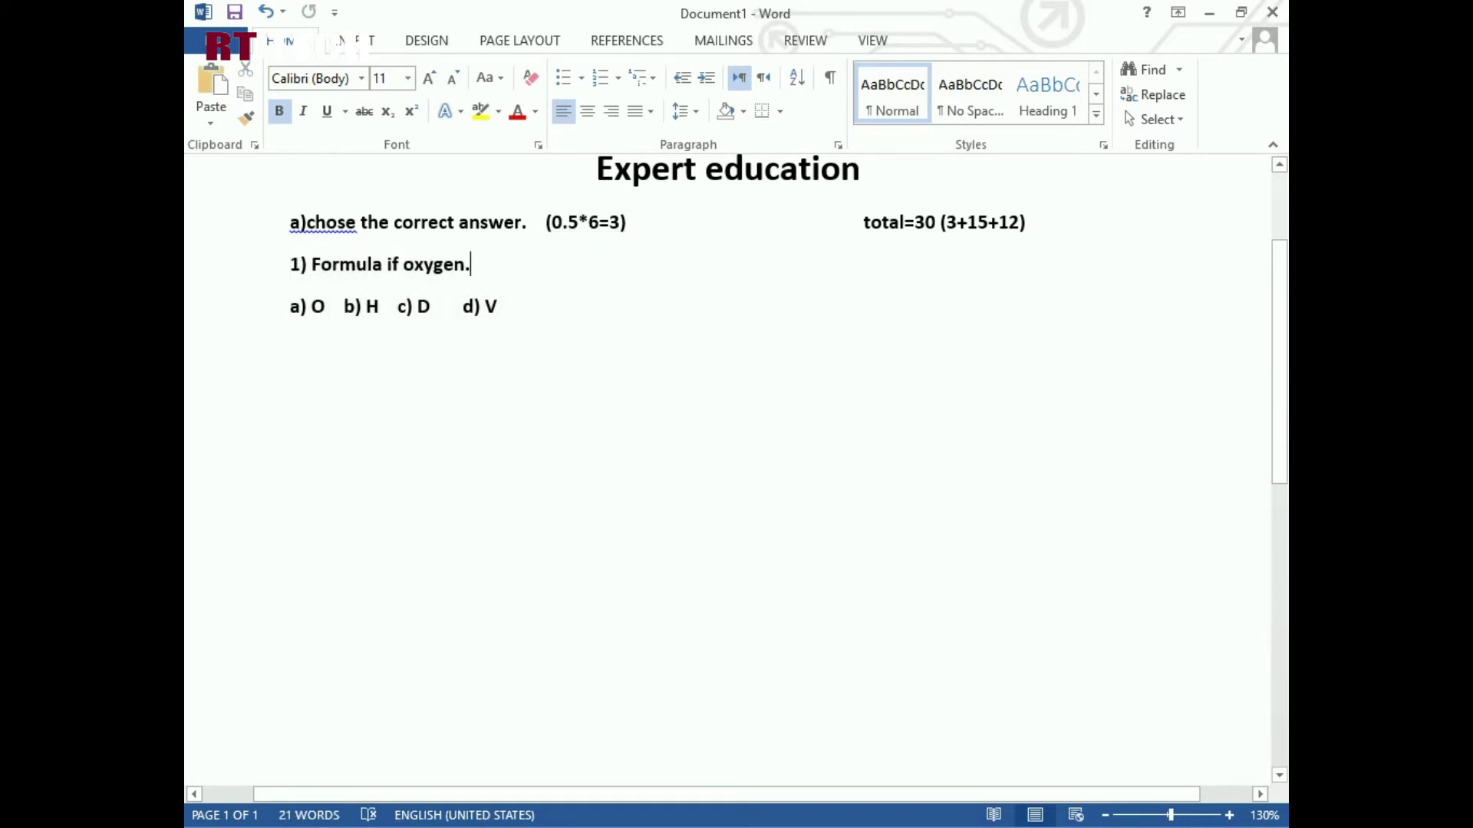
click(498, 307)
key(Return)
key(ctrl+v)
key(ctrl+v)
key(ctrl+v)
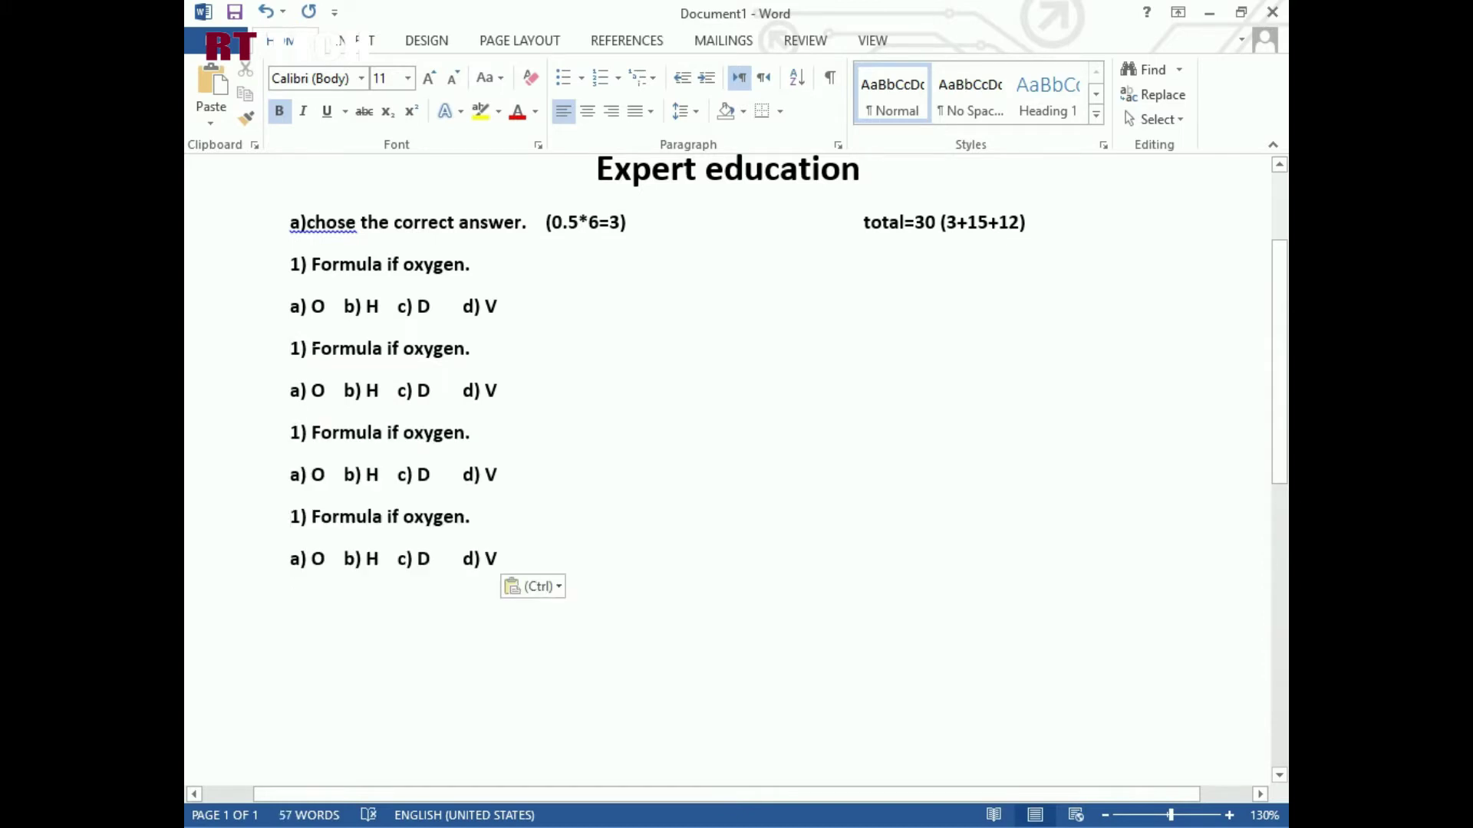
- Renumber the three pasted questions as 2, 3 and 4
click(301, 349)
key(BackSpace)
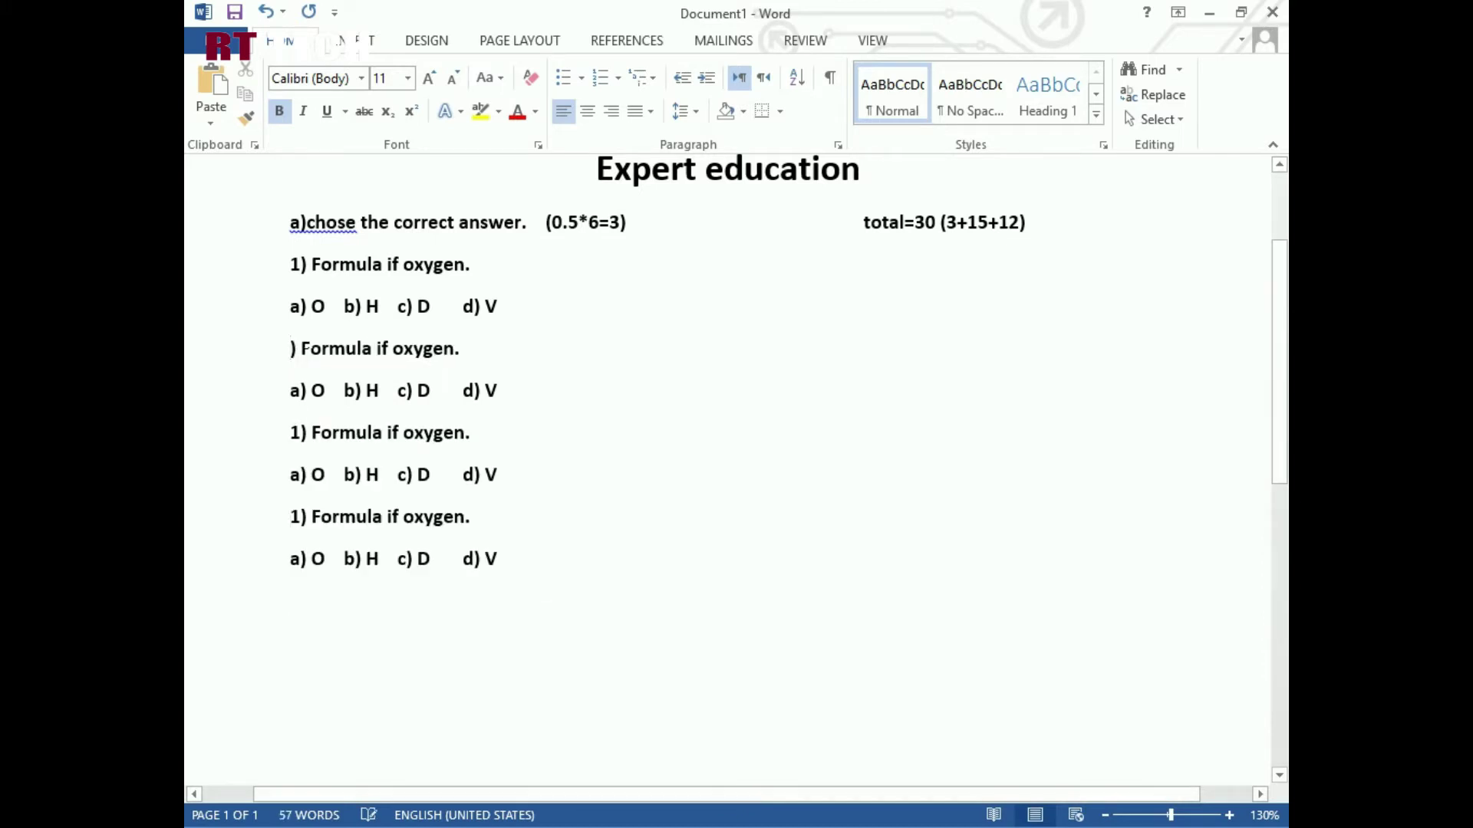
text(2)
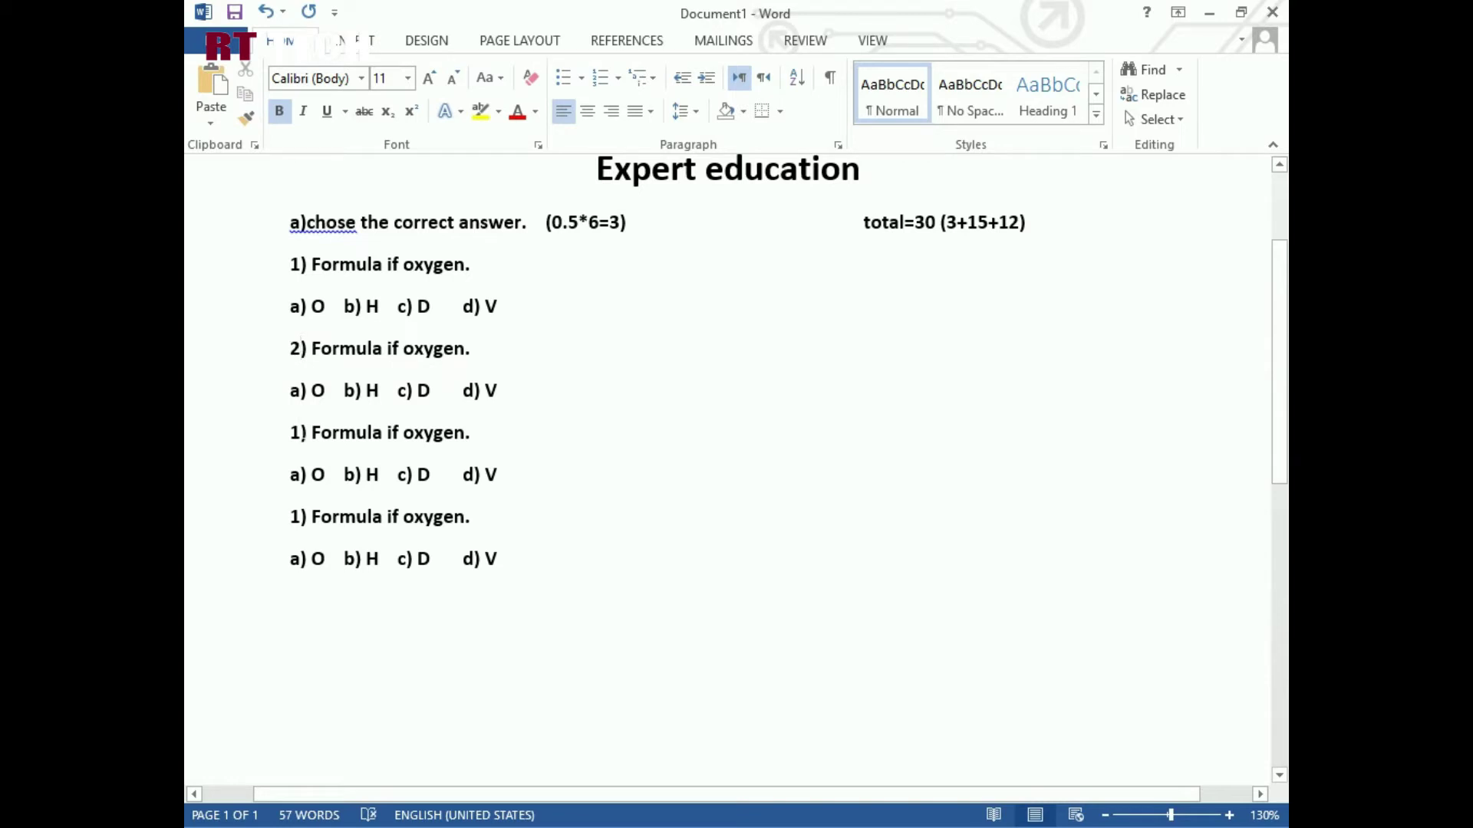
click(303, 434)
key(BackSpace)
text(3)
click(302, 516)
key(BackSpace)
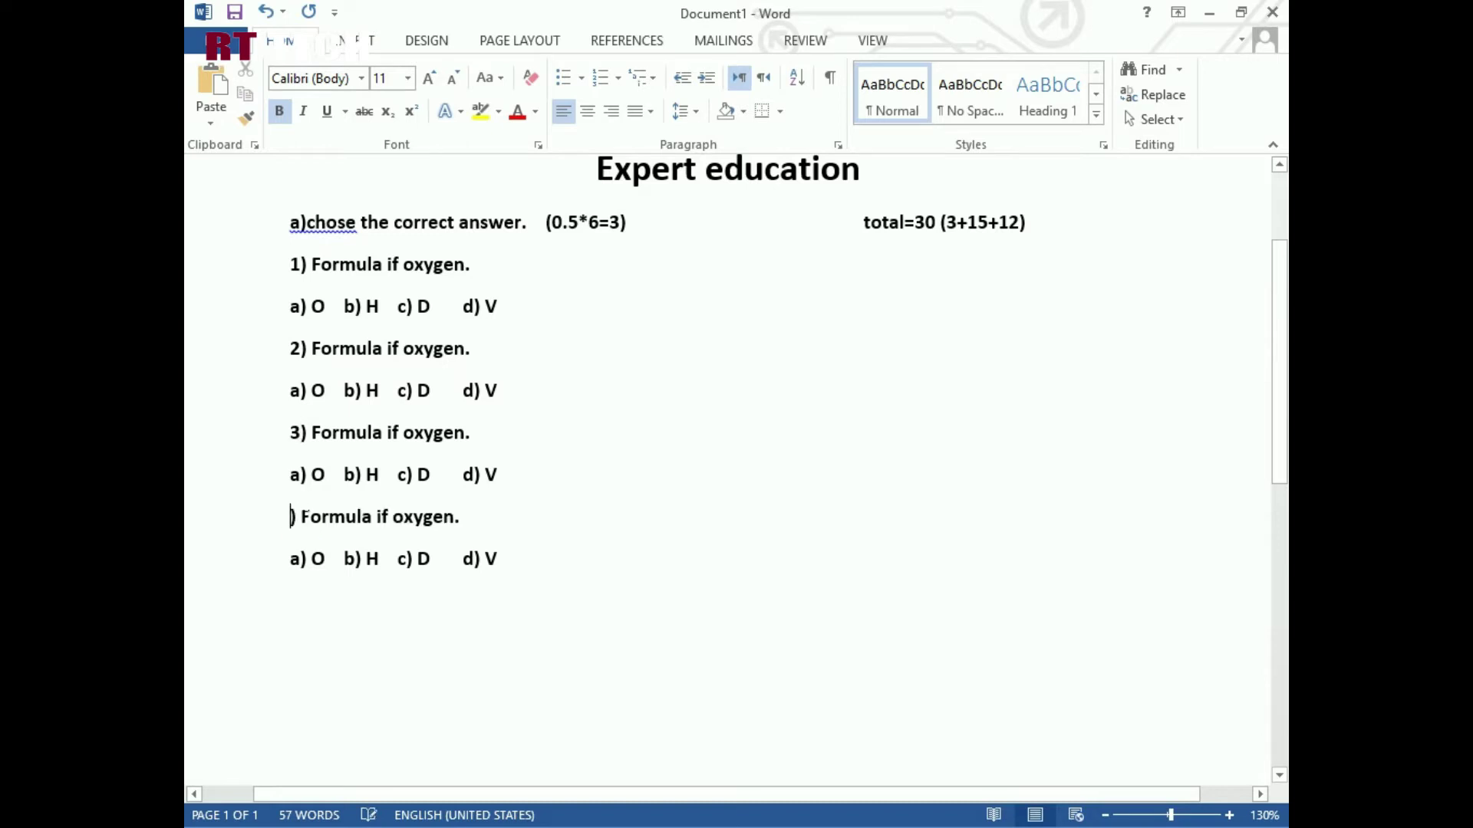
text(4)
- Paste two more copies of the question and its answer options after question 4's options
click(498, 560)
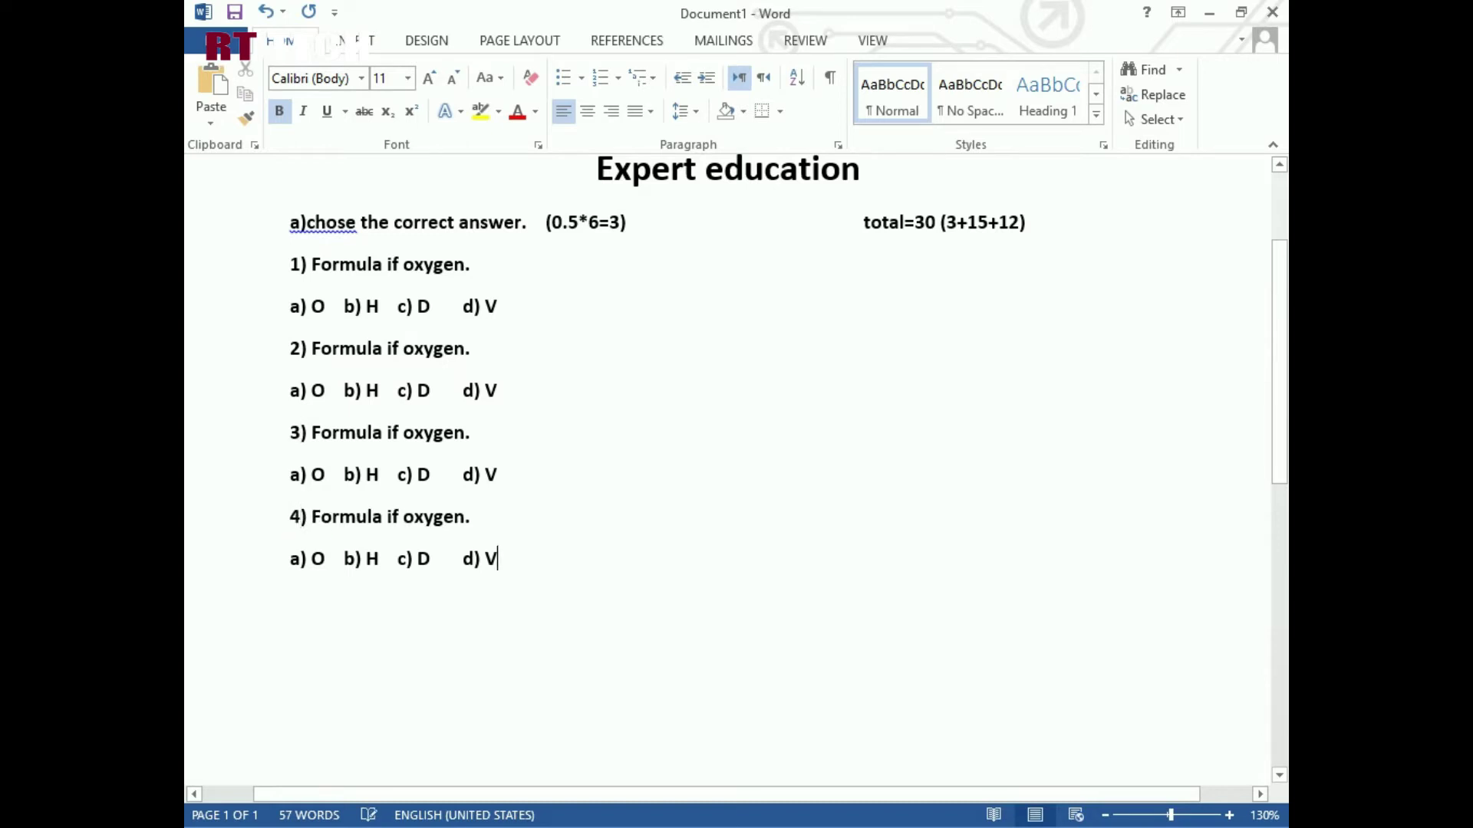
text(1) Formula if oxygen. a) O b) H c) D d) V 1) Formula if oxygen. a) O b) H c) D d) V)
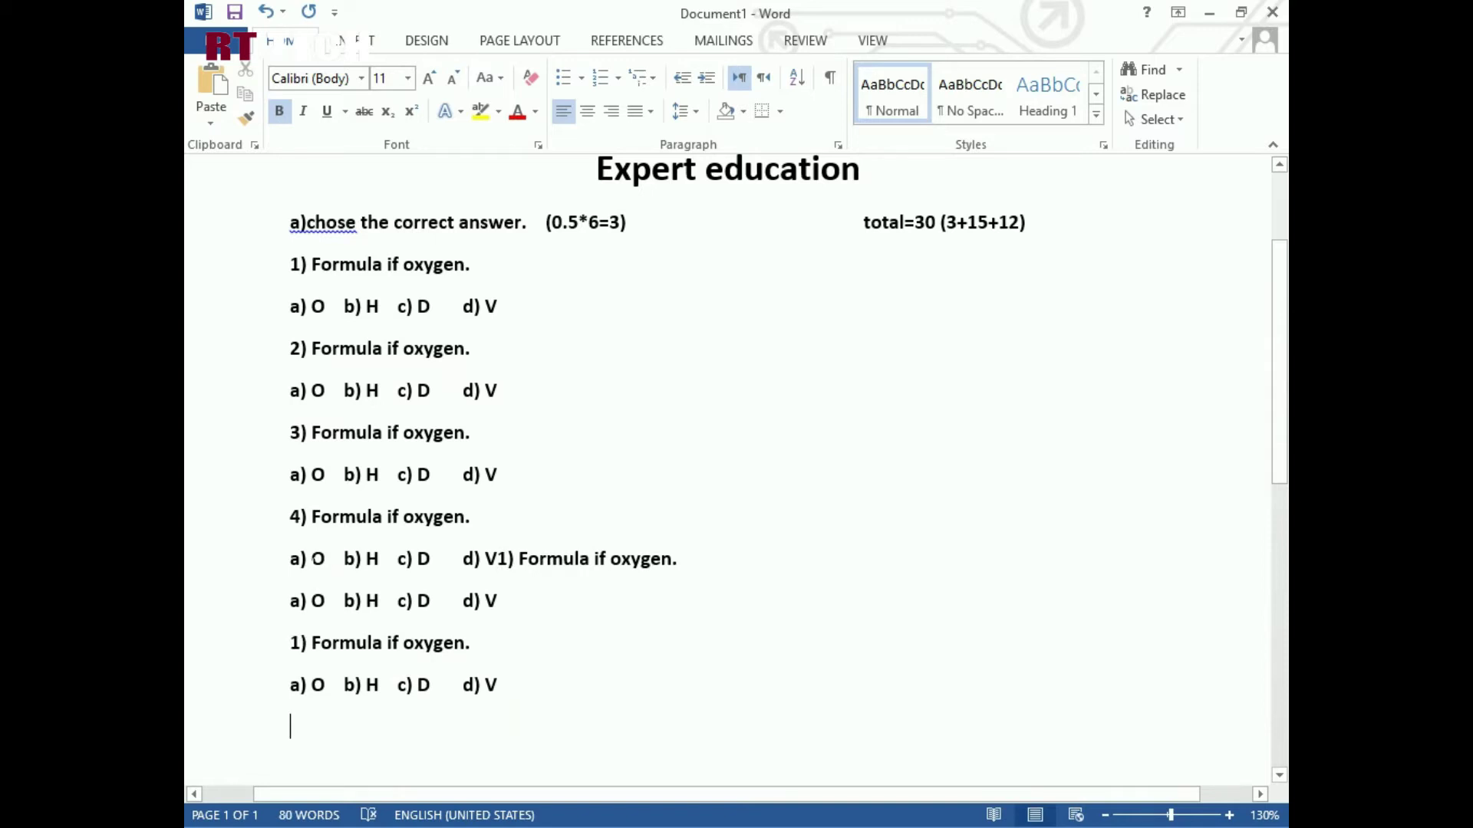
scroll(305, 579, down, 1)
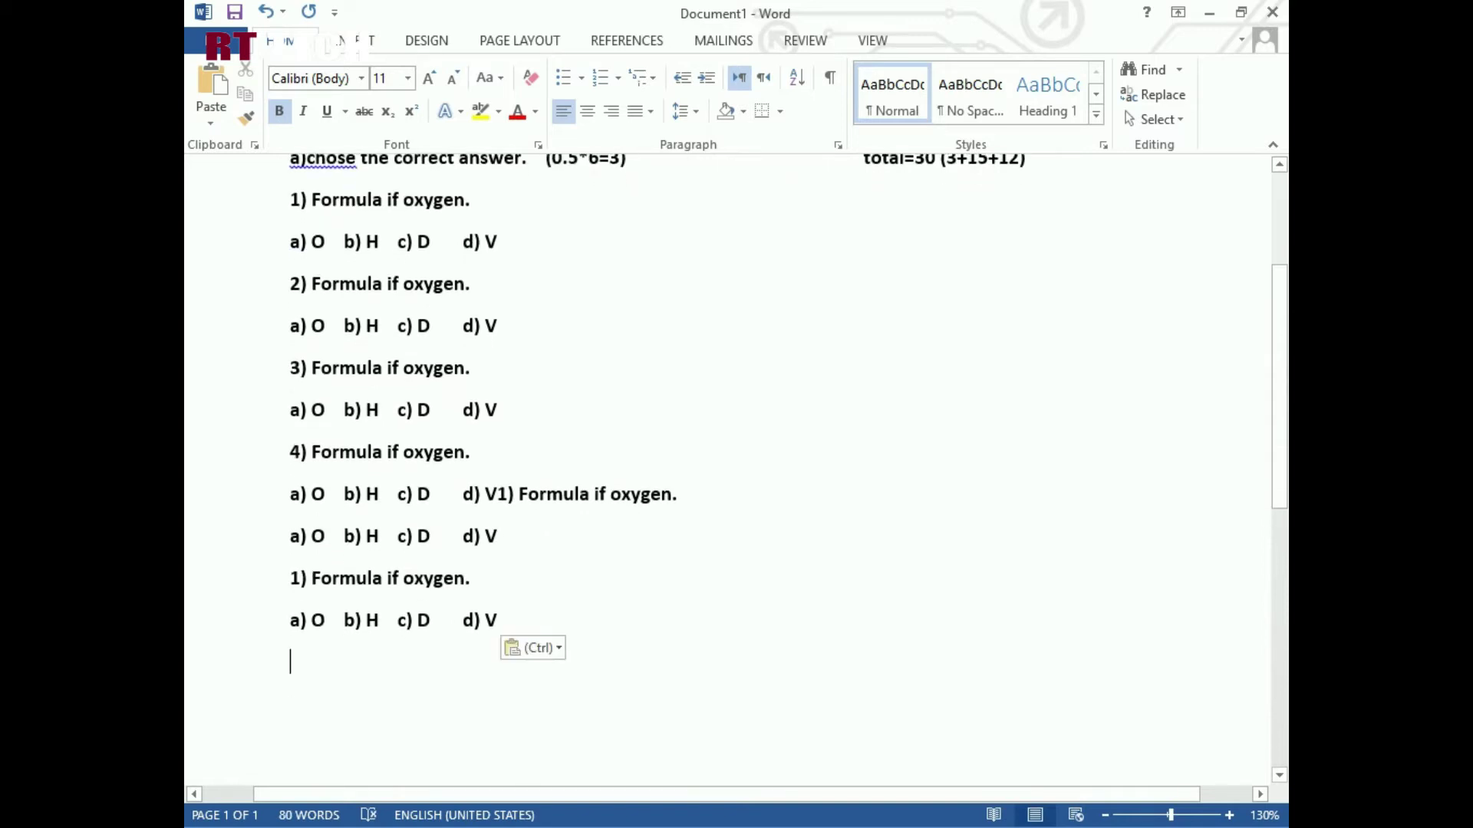
- Move the copy after question 4's options onto its own line and renumber the last two questions as 5 and 6
click(499, 495)
key(Return)
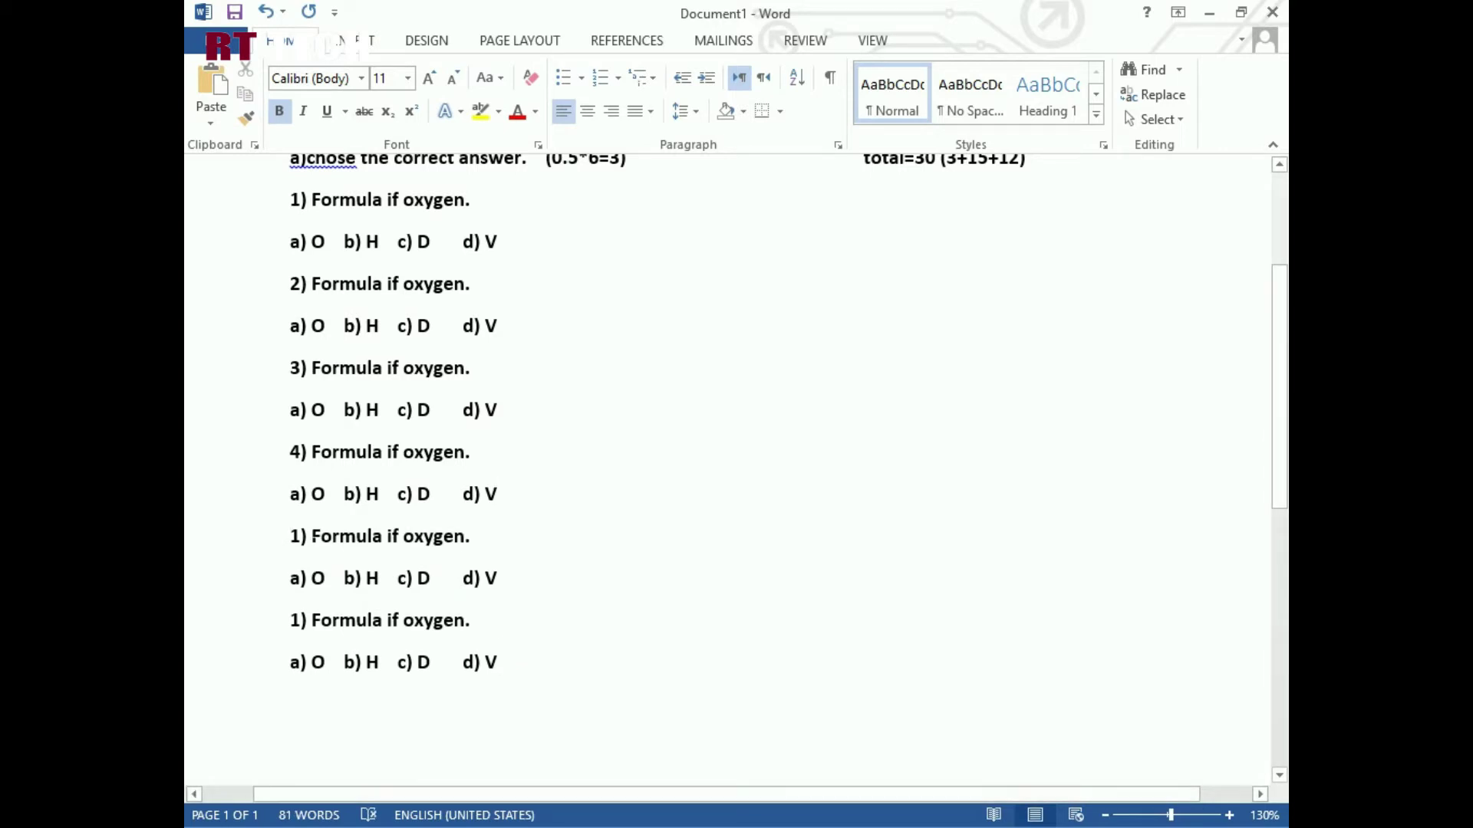
key(Delete)
text(5)
click(291, 620)
key(Delete)
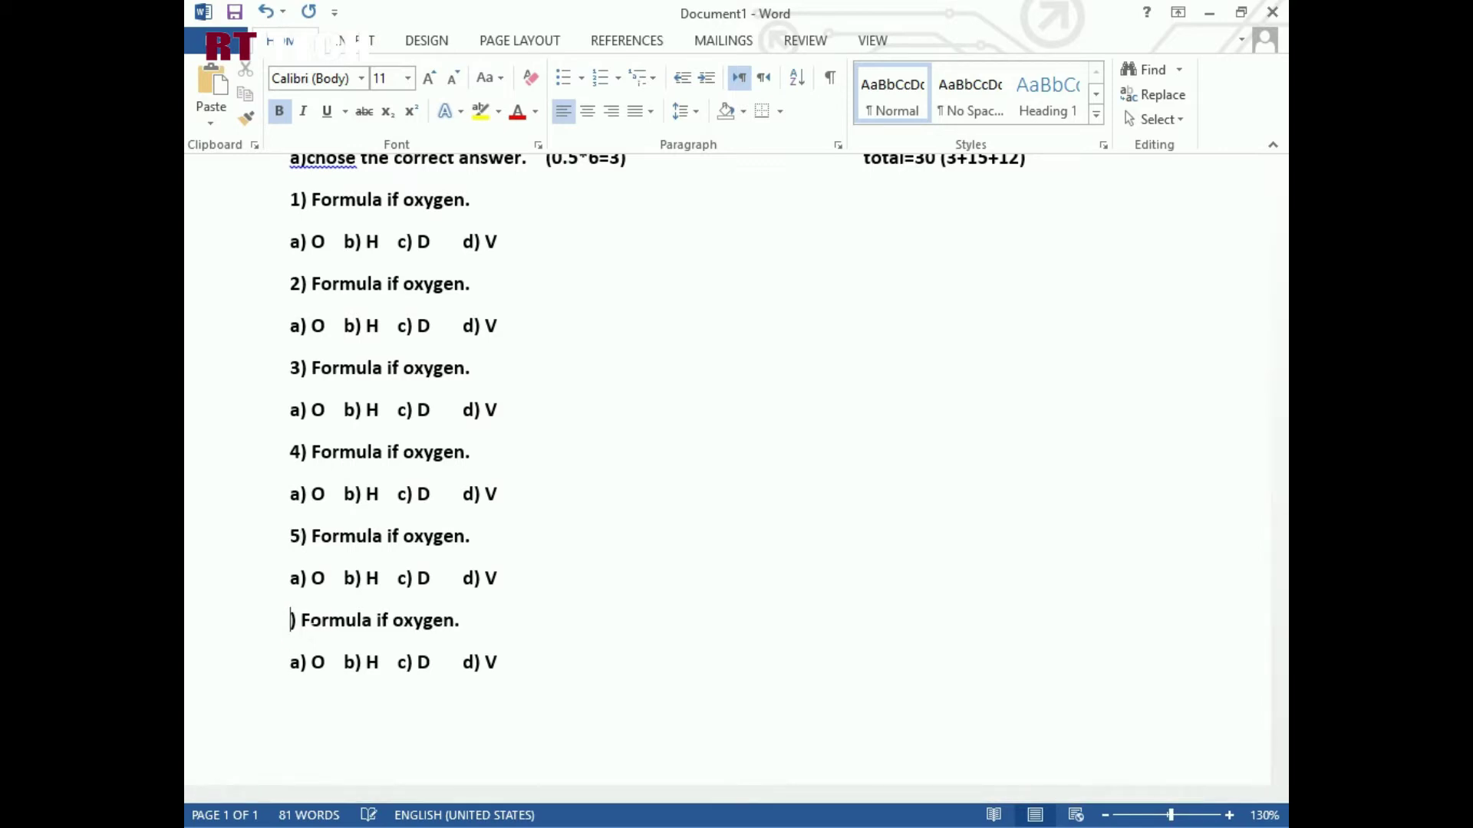
text(6)
- Add the section heading "b) Short question." on the line below question 6's answer options
scroll(727, 470, up, 3)
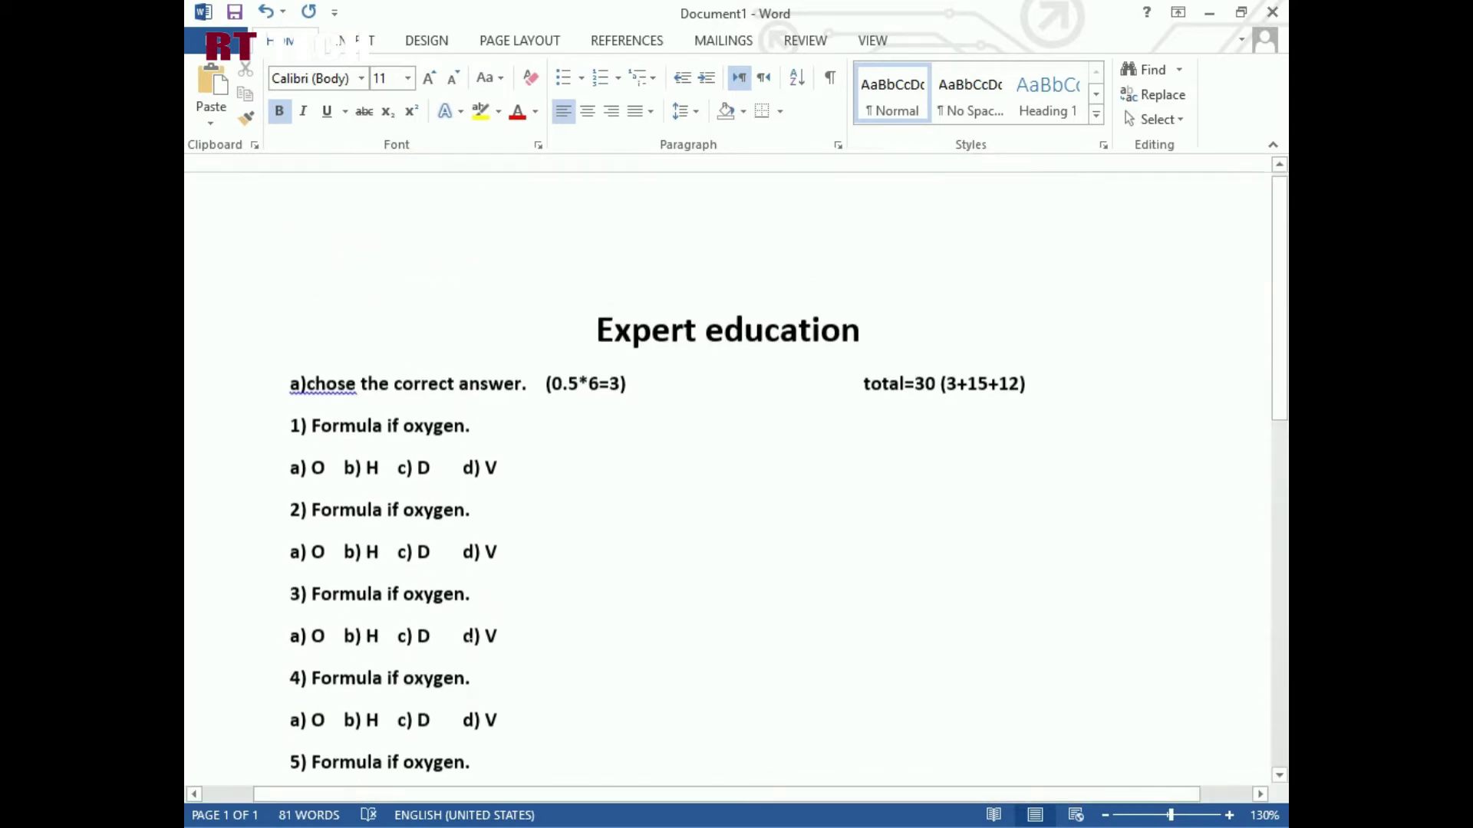
scroll(727, 470, down, 4)
click(290, 614)
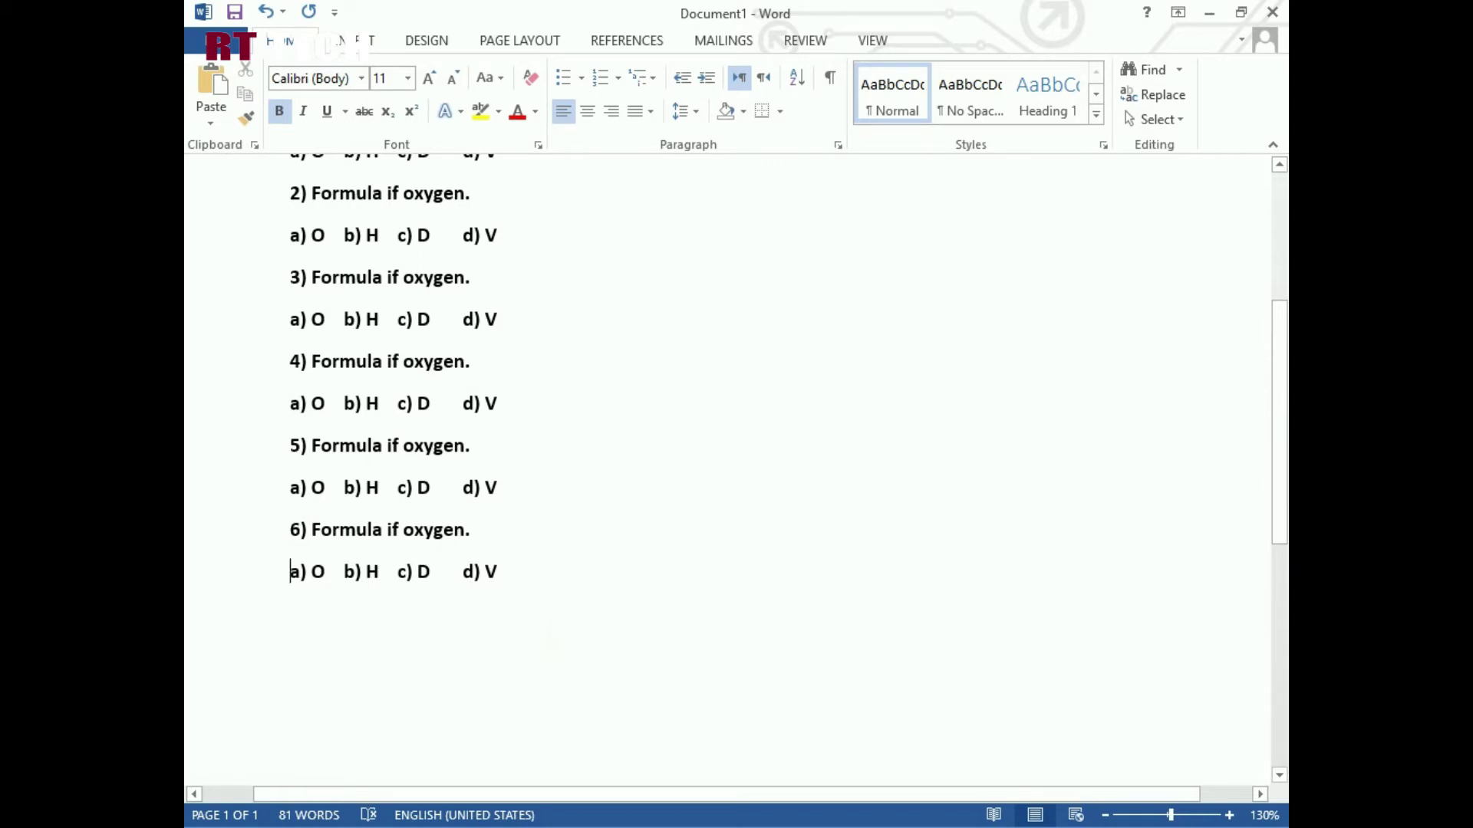
key(Down)
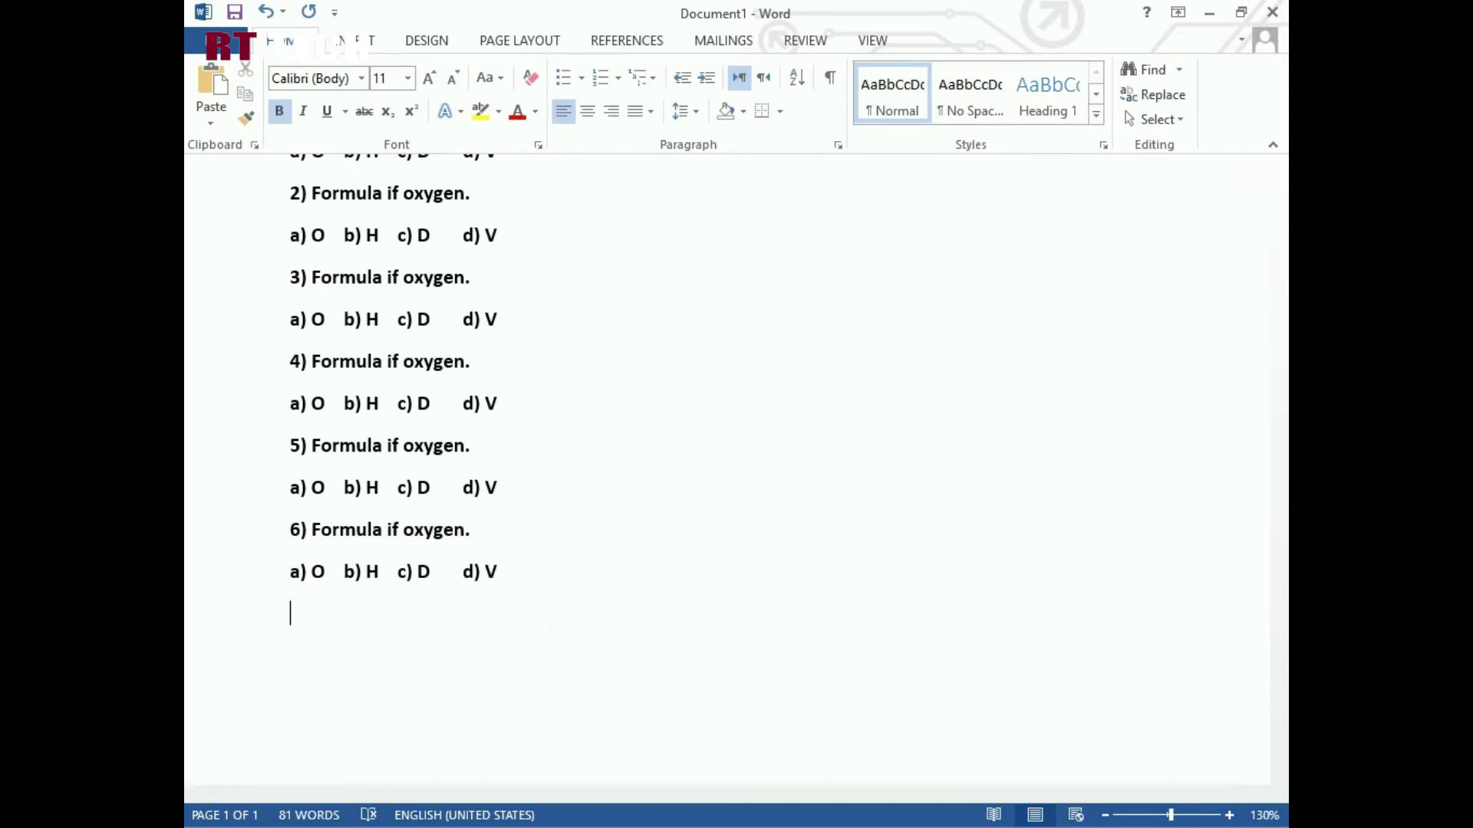
text(b)
key(BackSpace)
text(b)
key(Return)
key(Return)
key(Return)
key(BackSpace)
key(BackSpace)
text() Short ques)
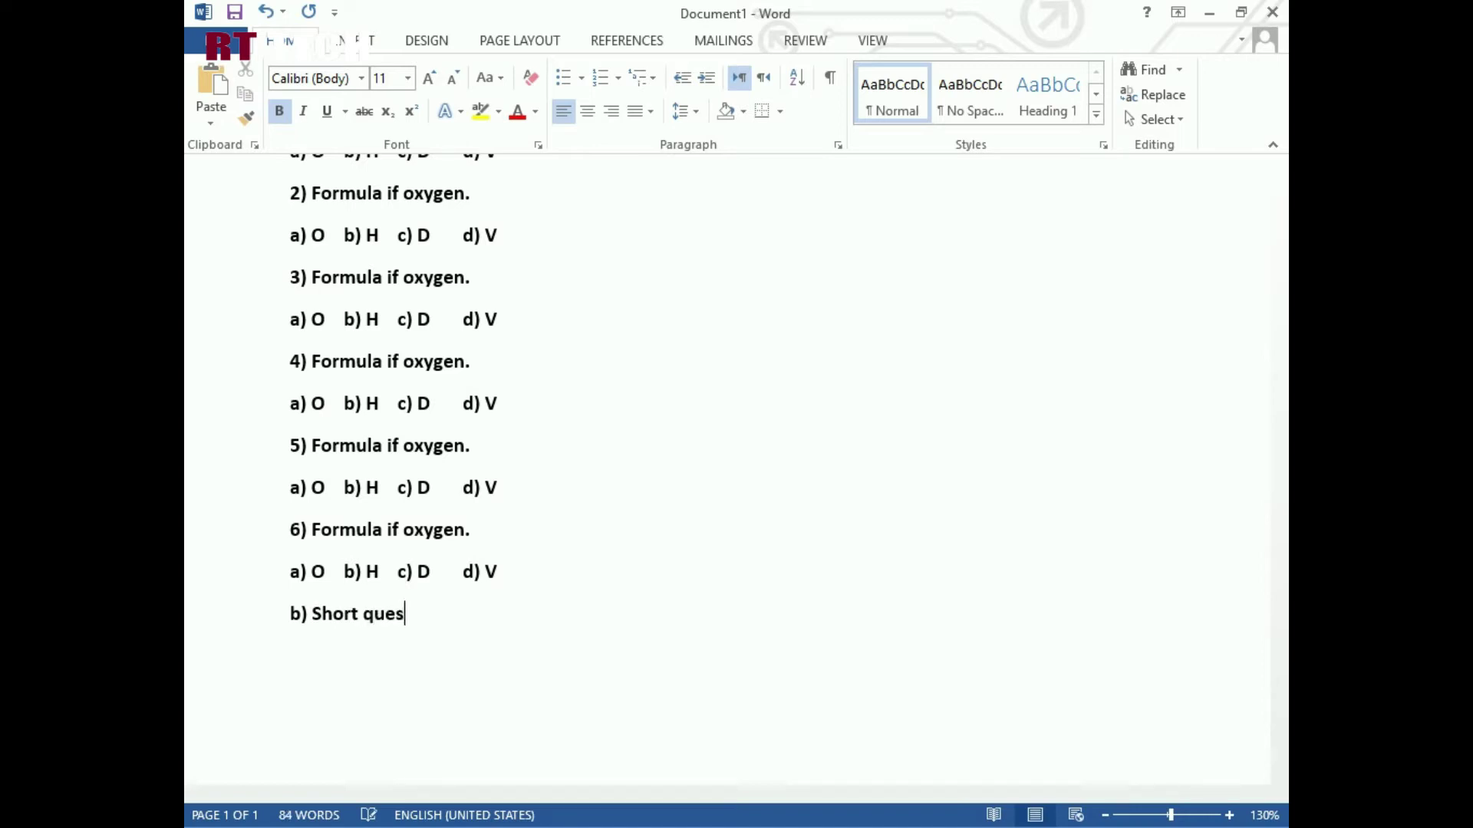
text(tion.)
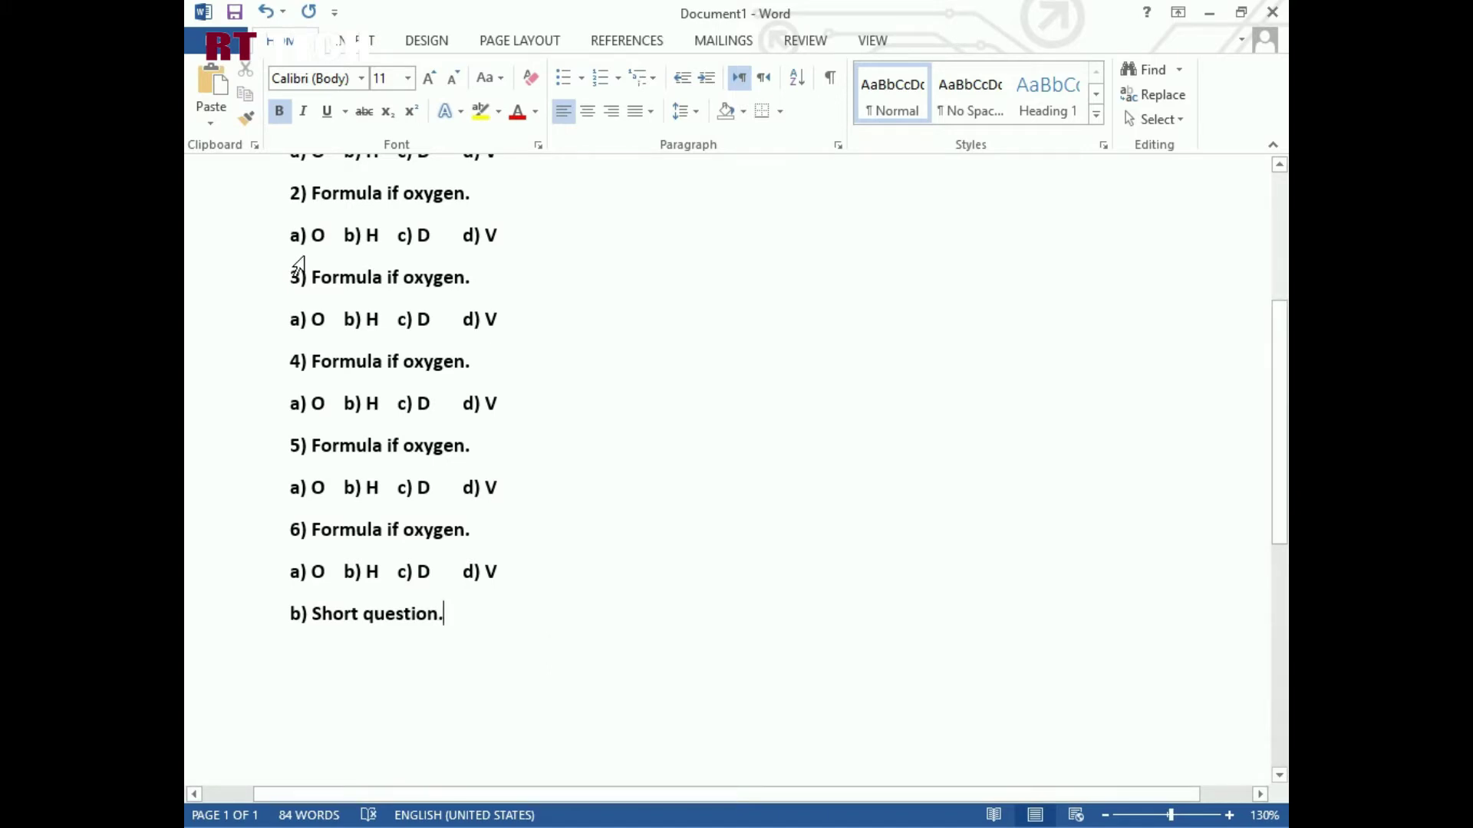
- Copy the "3) Formula if oxygen." line and paste it three times below the "b) Short question." heading
drag(312, 277, 481, 281)
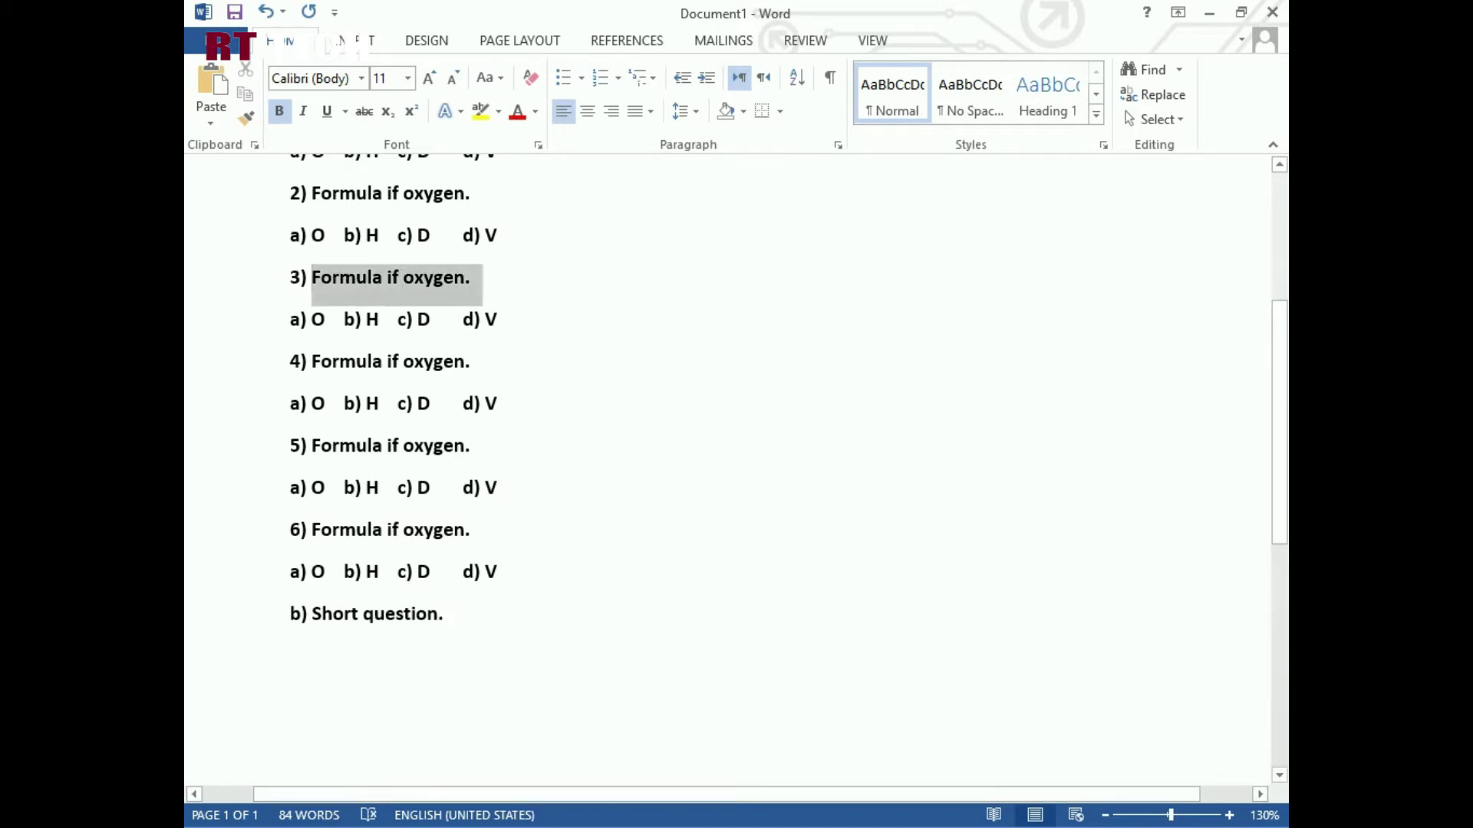
click(255, 276)
key(ctrl+c)
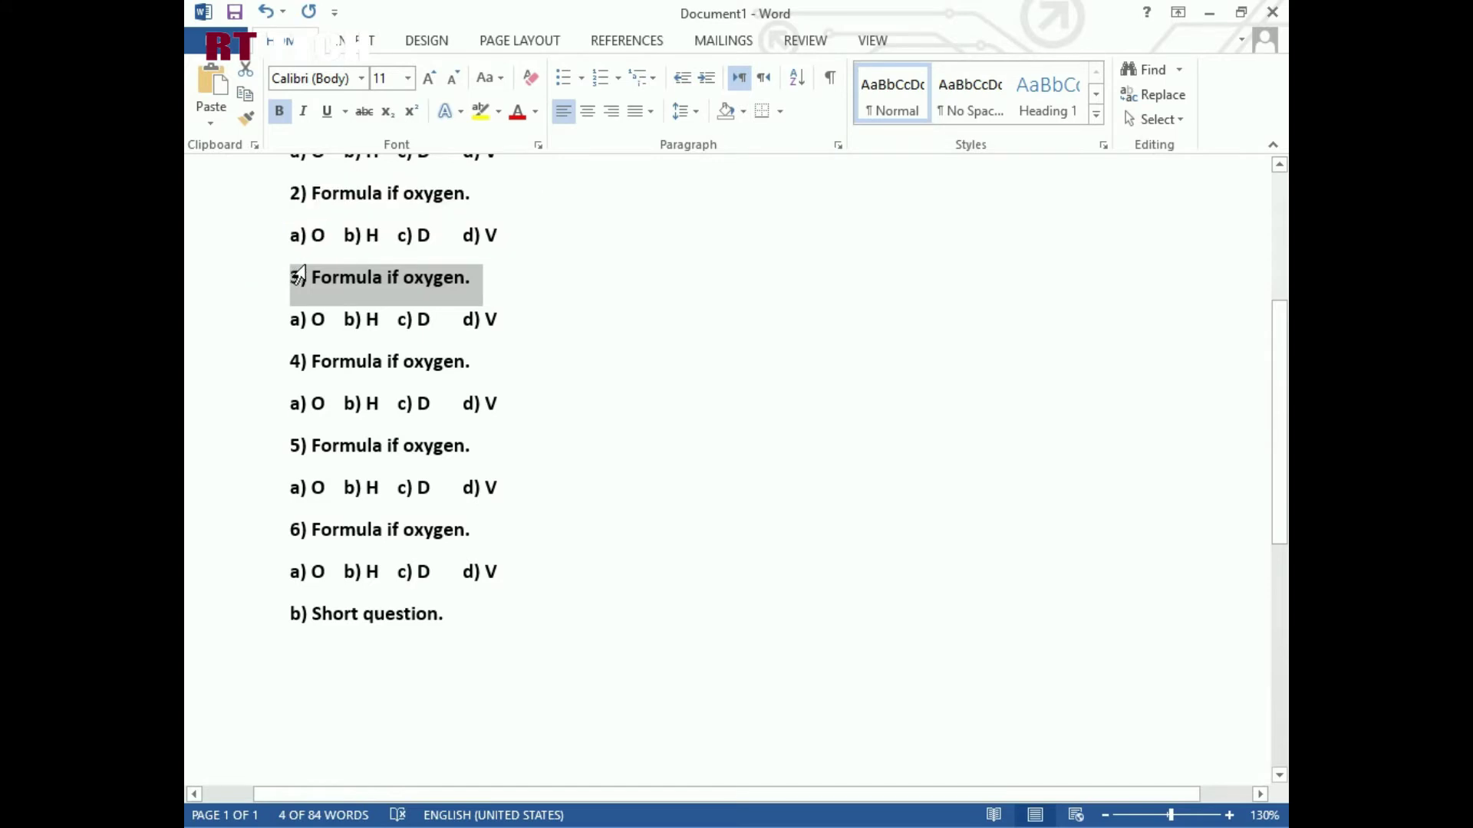
scroll(304, 277, down, 3)
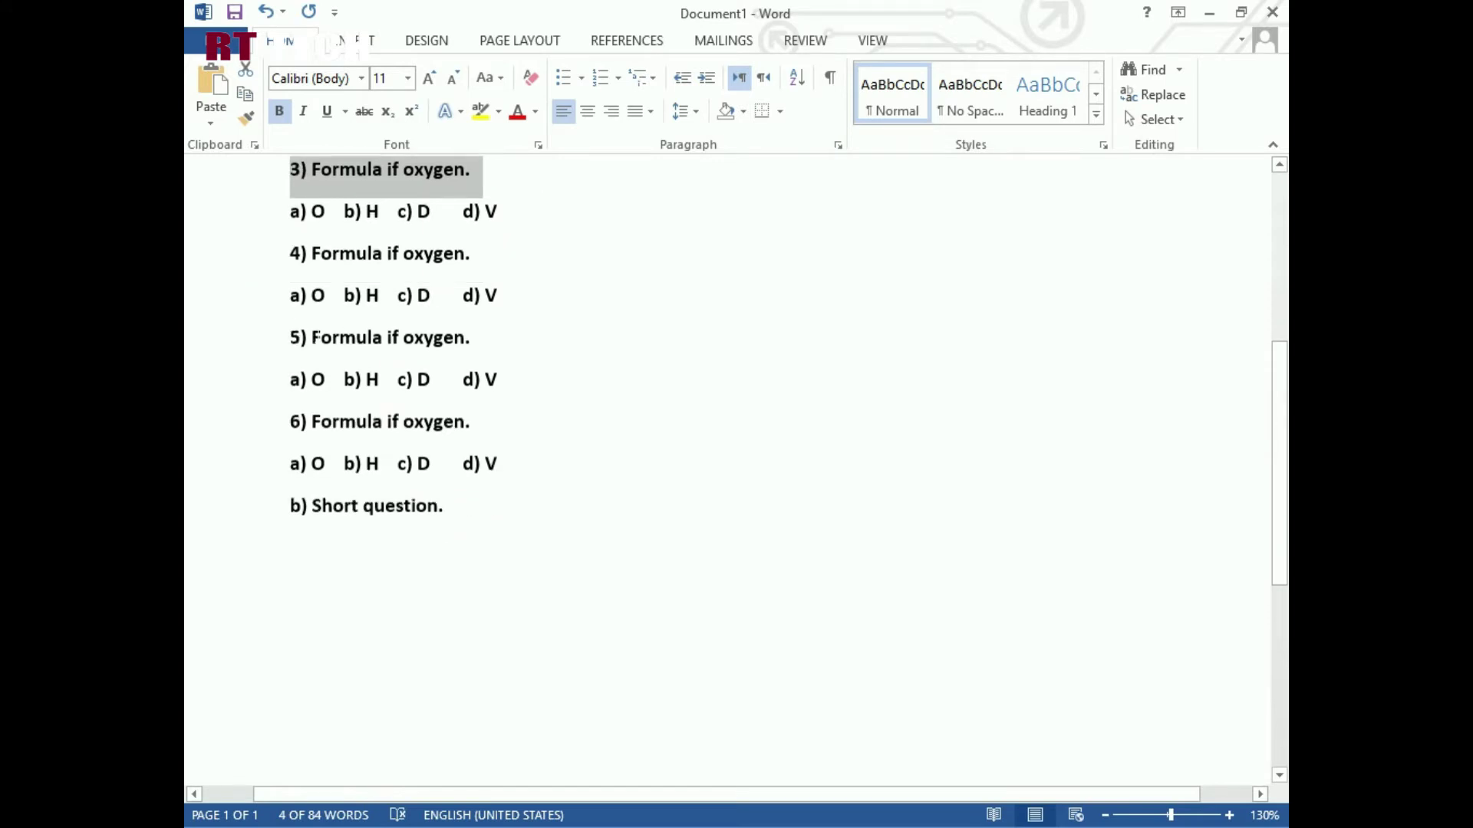
click(291, 485)
click(296, 525)
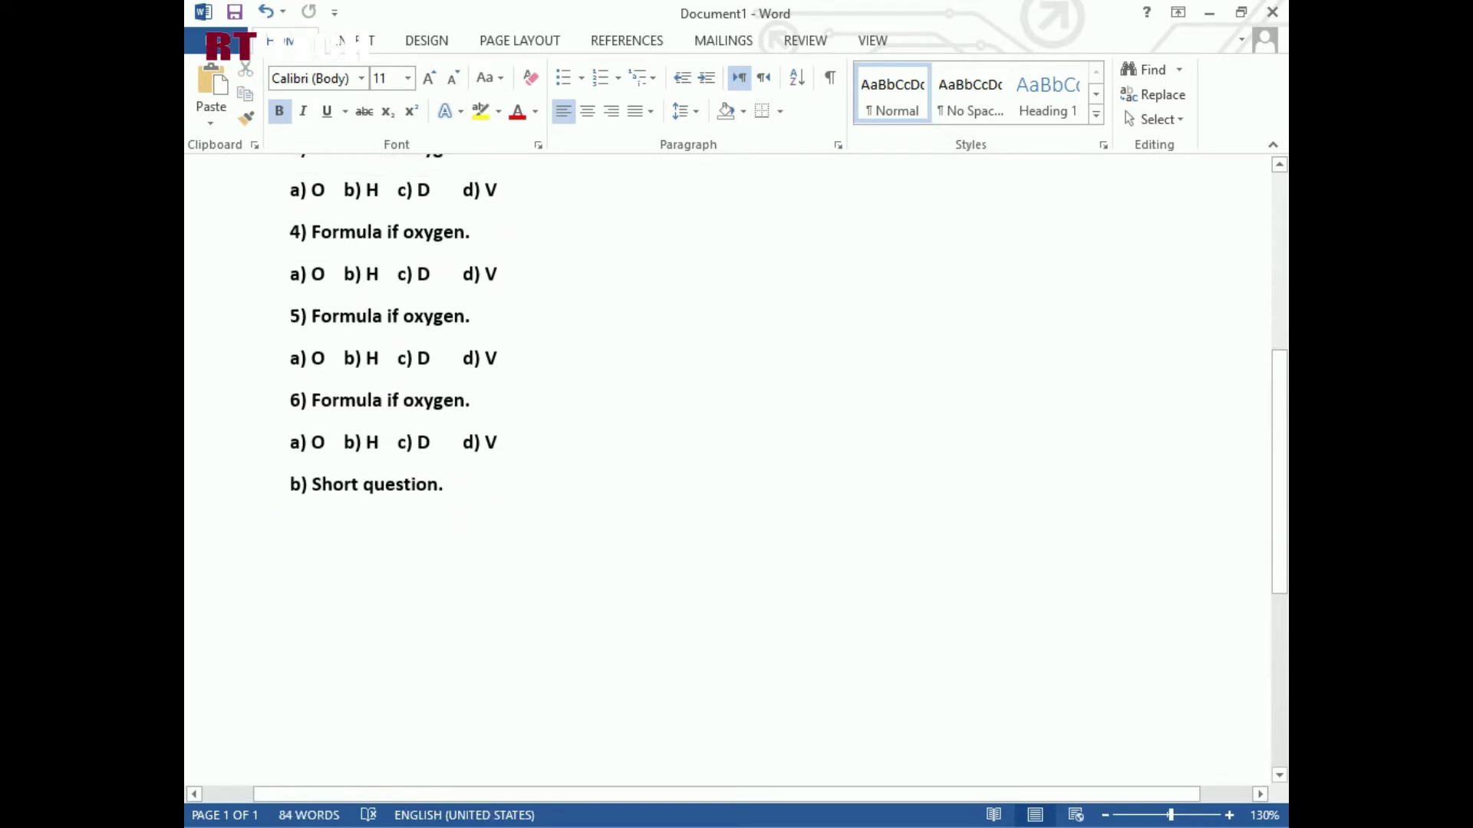
key(ctrl+v)
key(ctrl+v)
key(ctrl+v)
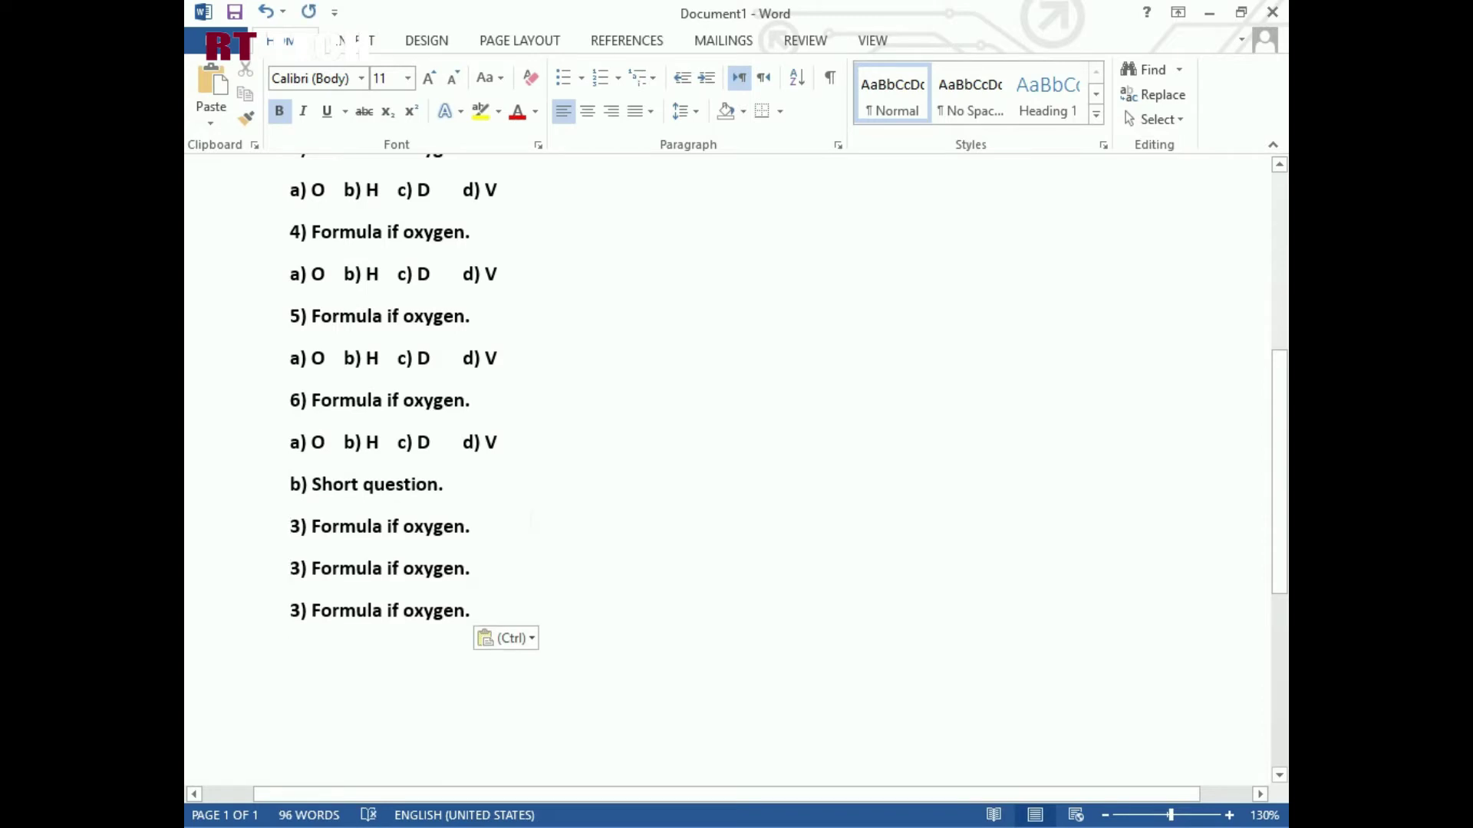
- Paste a second "3) Formula if oxygen." beside each of the three short questions, keeping each pair on one line
drag(530, 502, 518, 542)
key(ctrl+c)
click(504, 541)
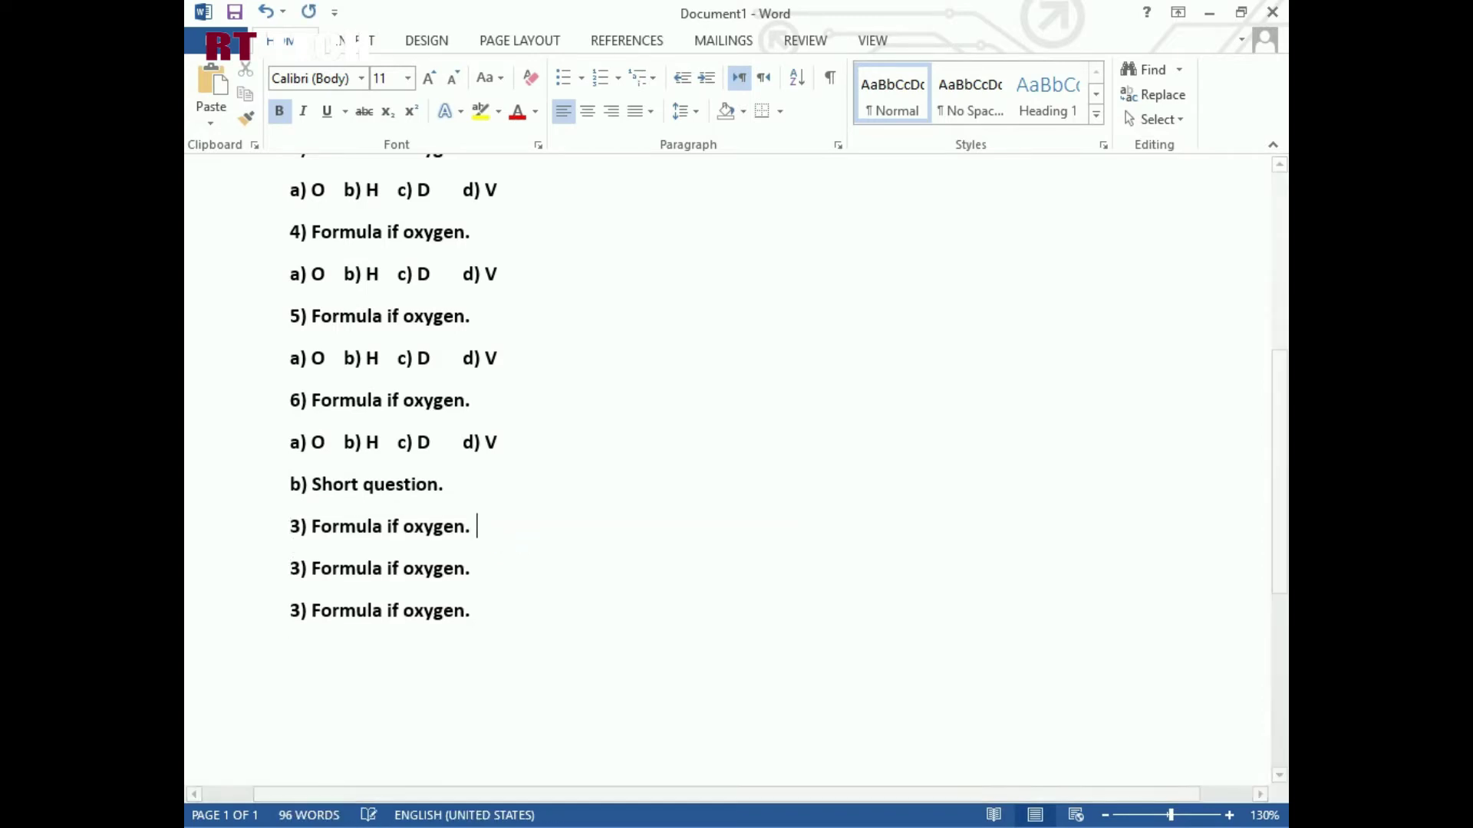
key(ctrl+v)
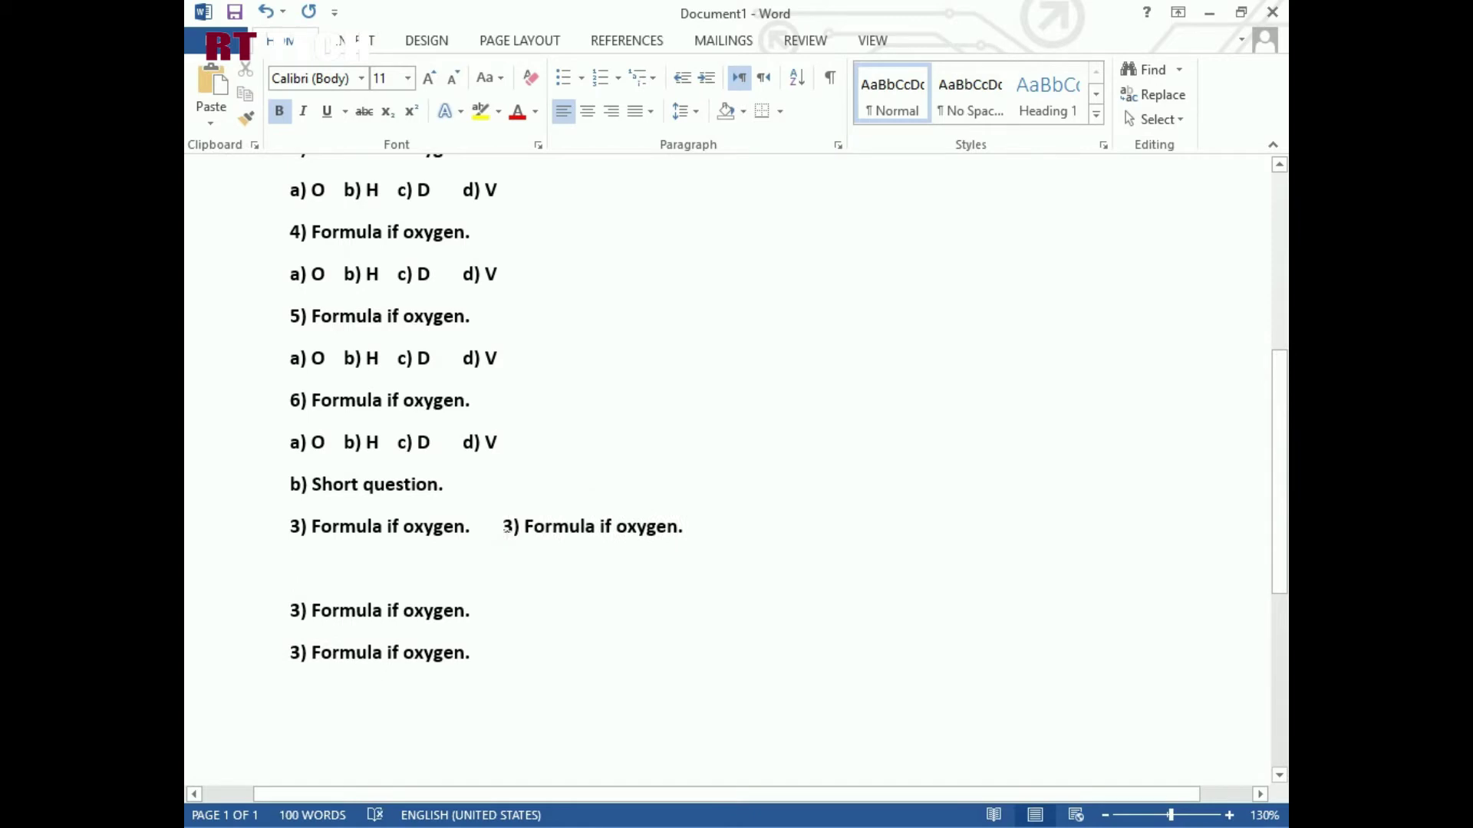
key(BackSpace)
click(500, 572)
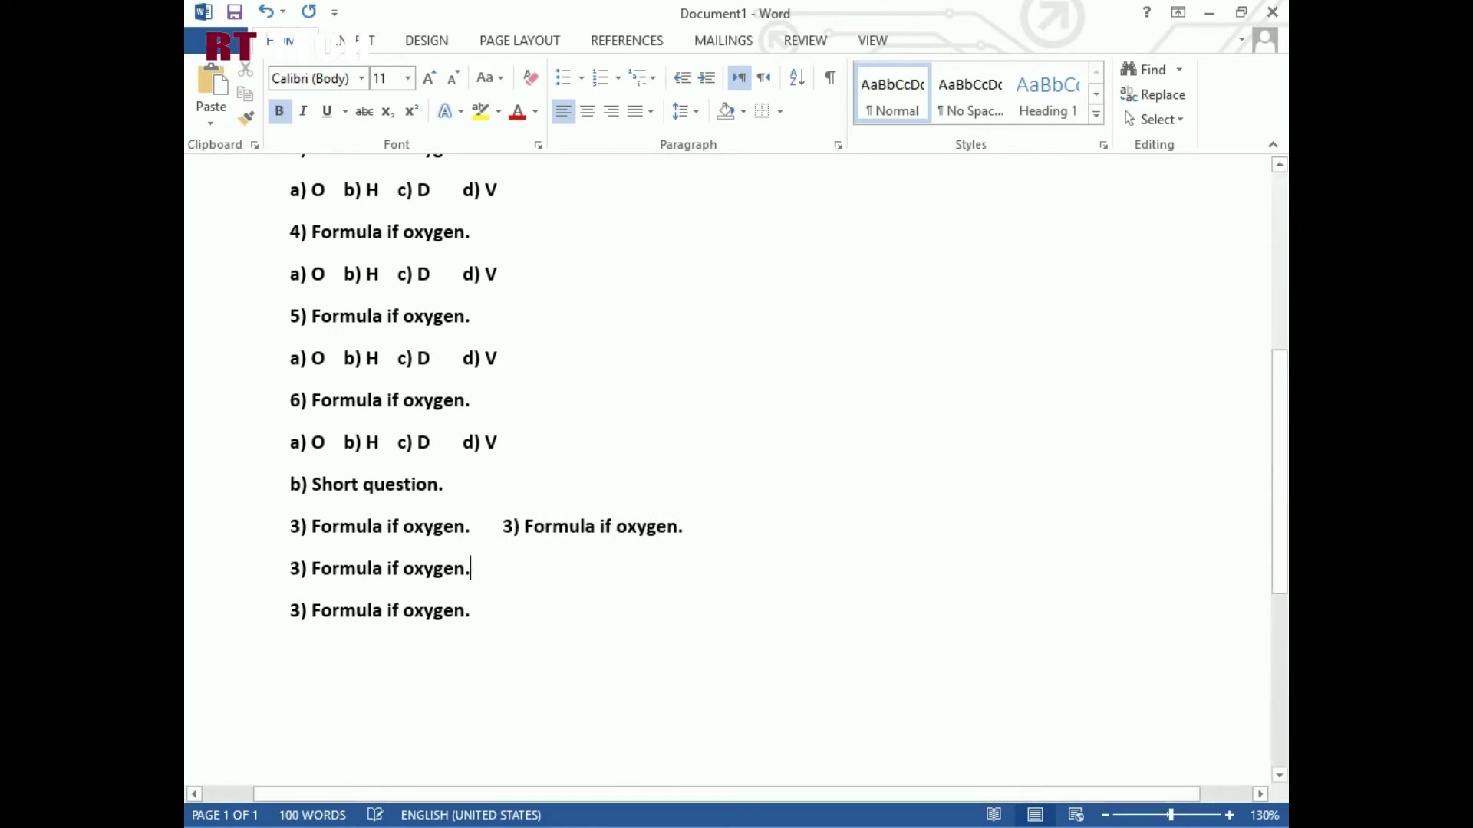
key(ctrl+v)
key(BackSpace)
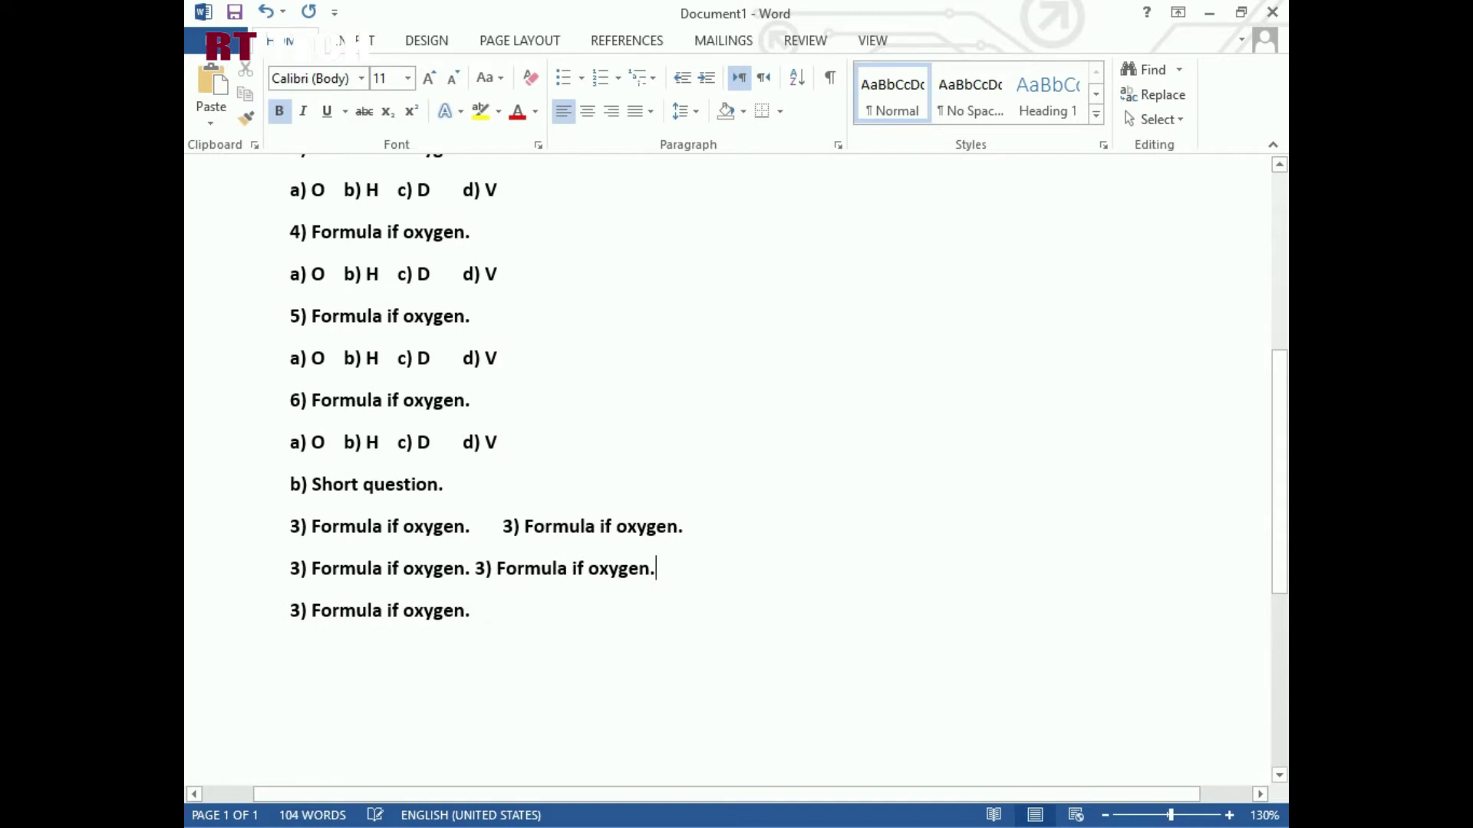
key(ctrl+v)
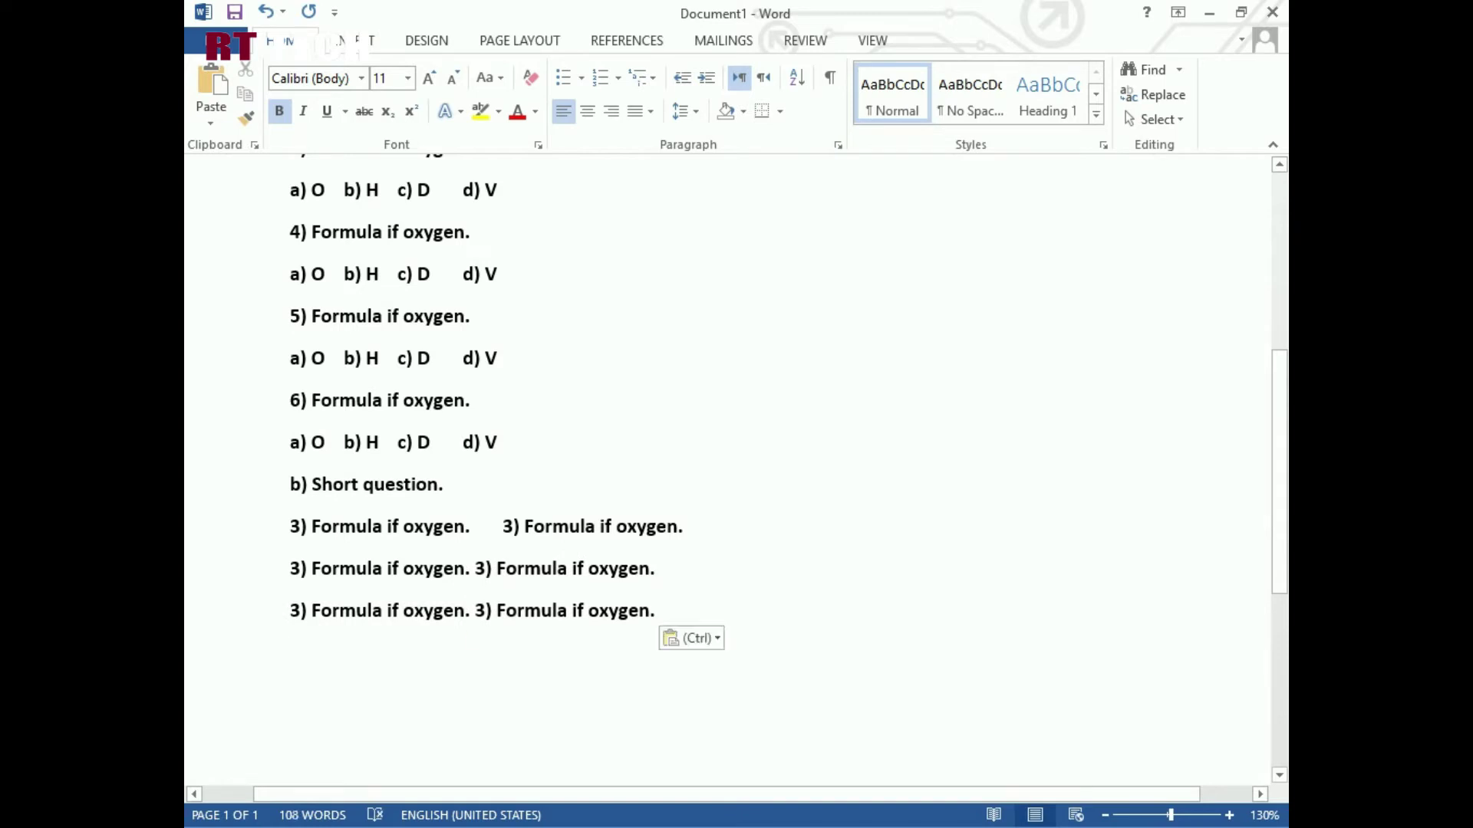
- Add spaces before the second question in the last two short-question rows to line up the second column
click(465, 569)
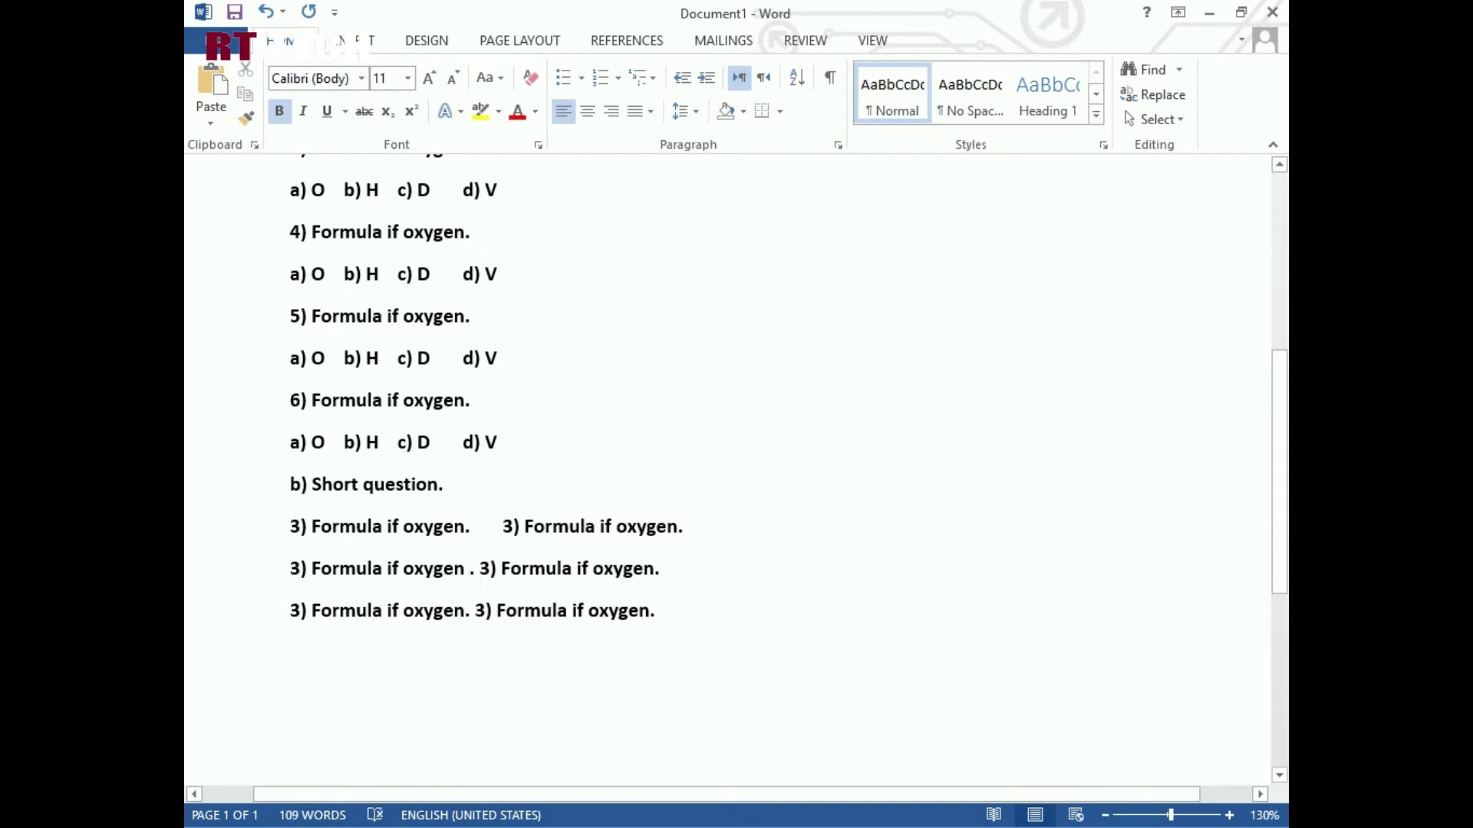
key(BackSpace)
key(Right)
key(Right)
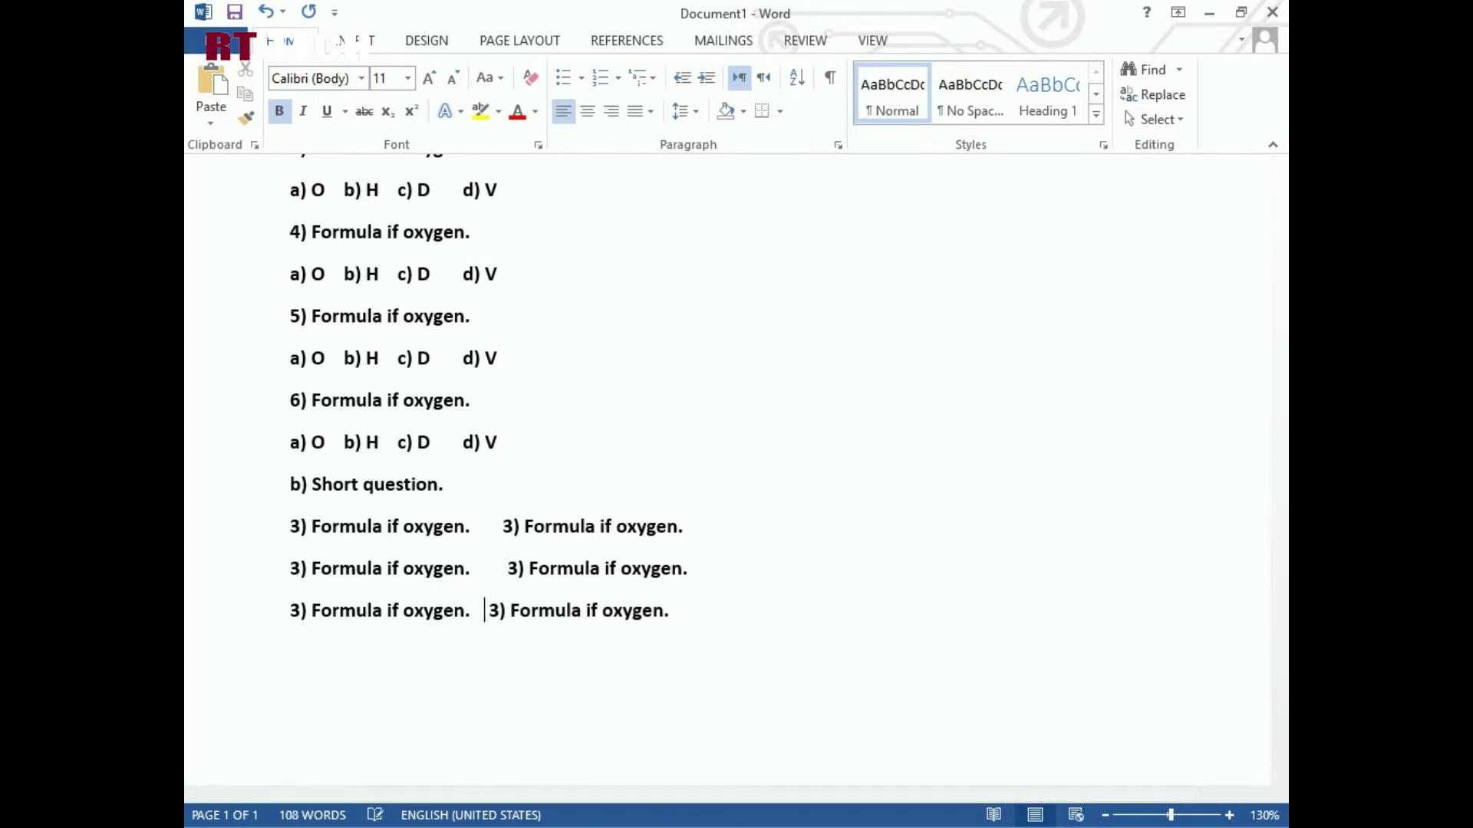
- Add the heading "c)Long questions." below the short questions and paste "3) Formula if oxygen." four times under it
scroll(729, 460, down, 2)
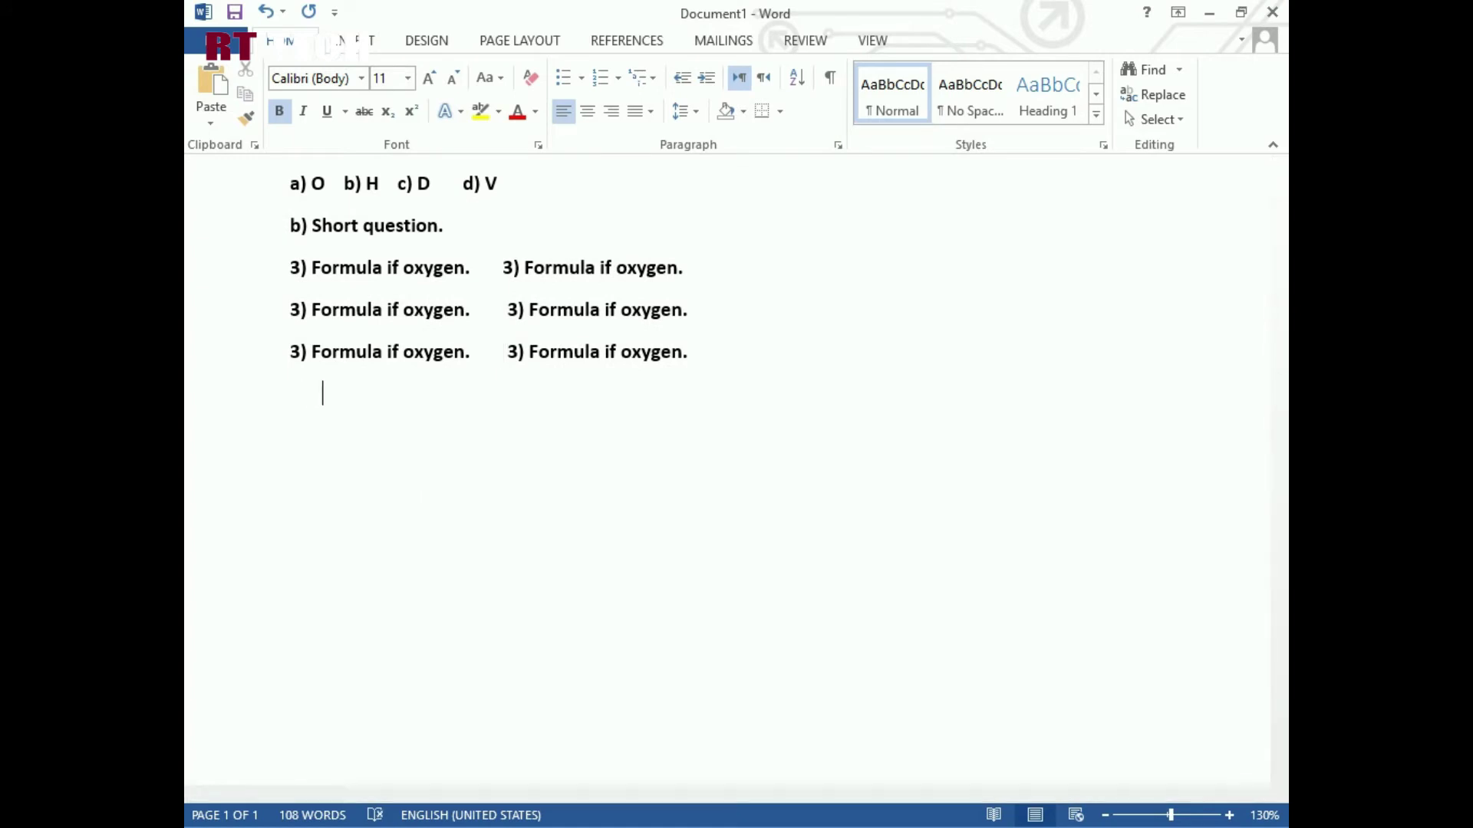
text(c)Long quest)
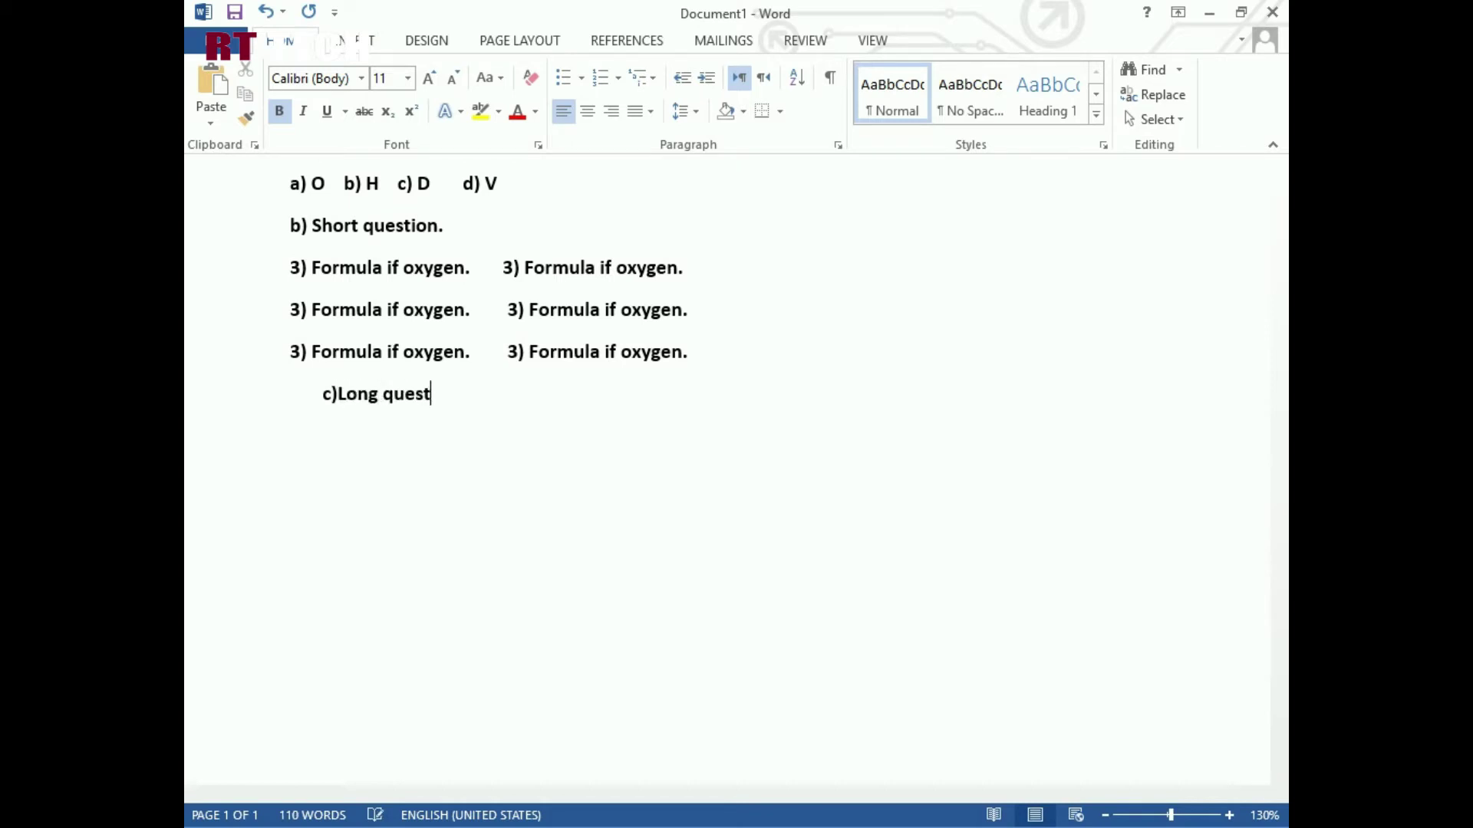
text(ion)
key(Return)
key(ctrl+v)
key(ctrl+v)
key(ctrl+v)
key(ctrl+v)
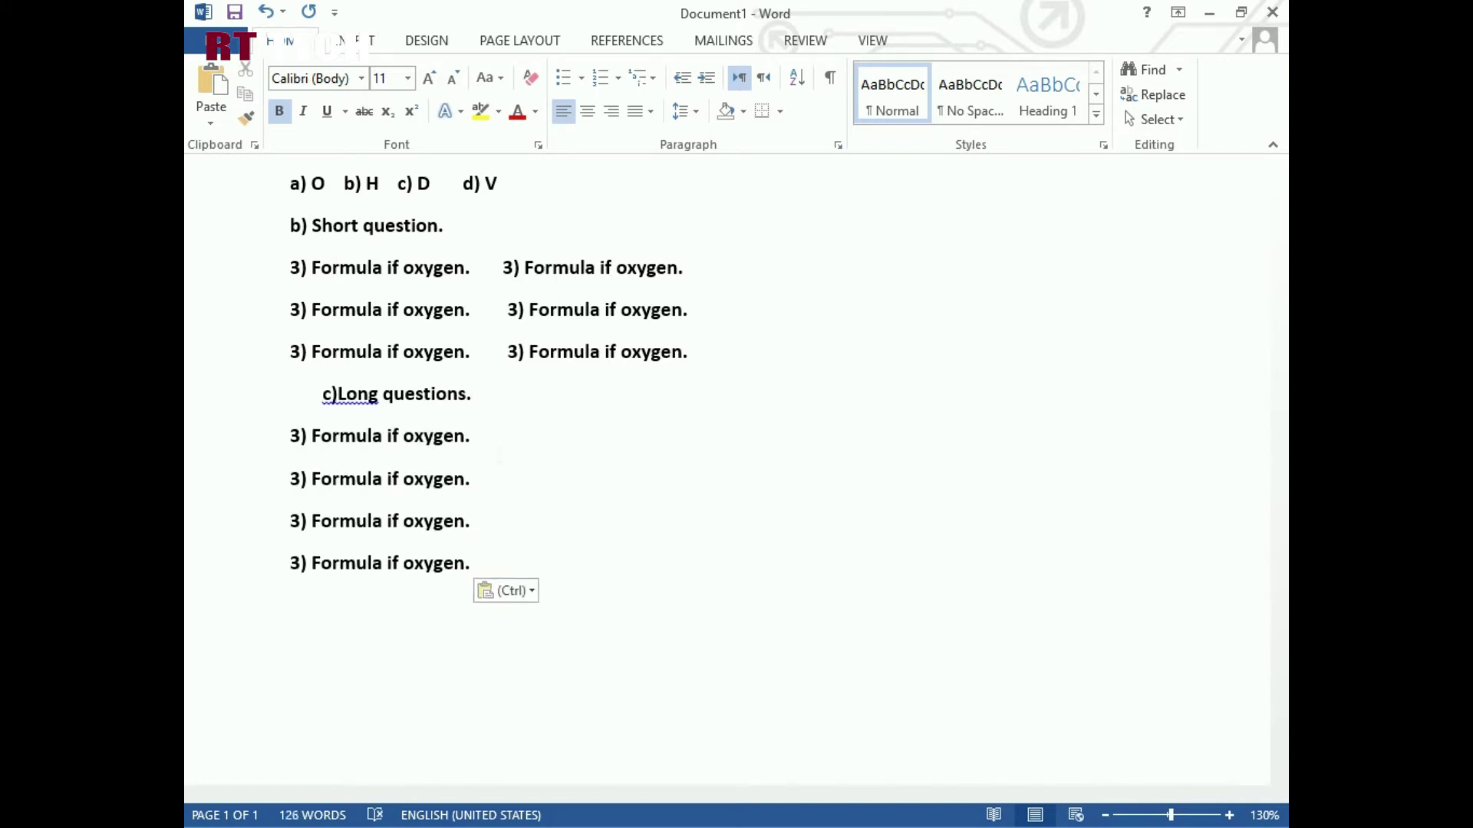
- Apply the built-in CONFIDENTIAL 1 watermark to the question paper
scroll(727, 461, down, 7)
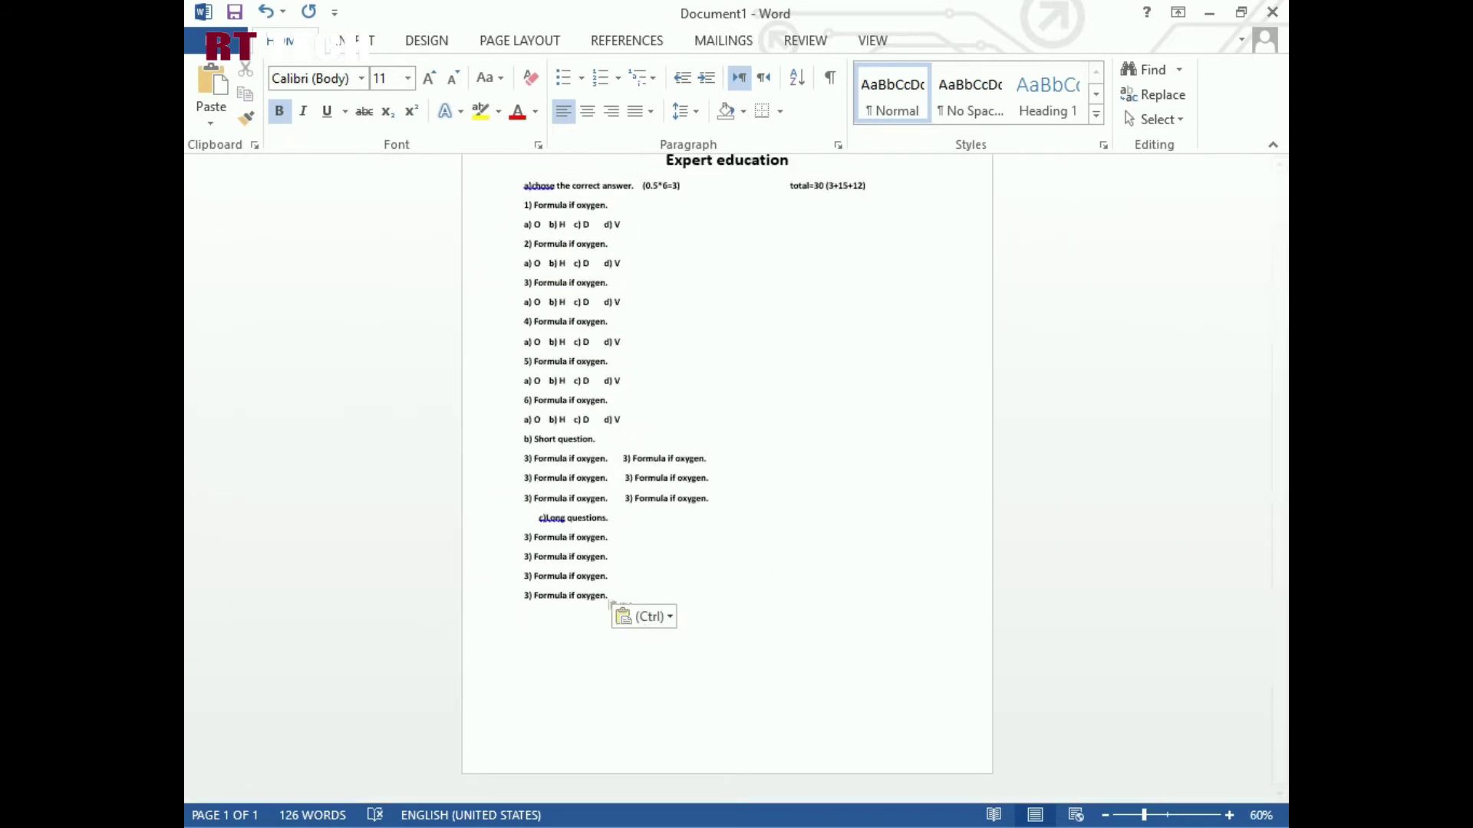
scroll(728, 460, up, 2)
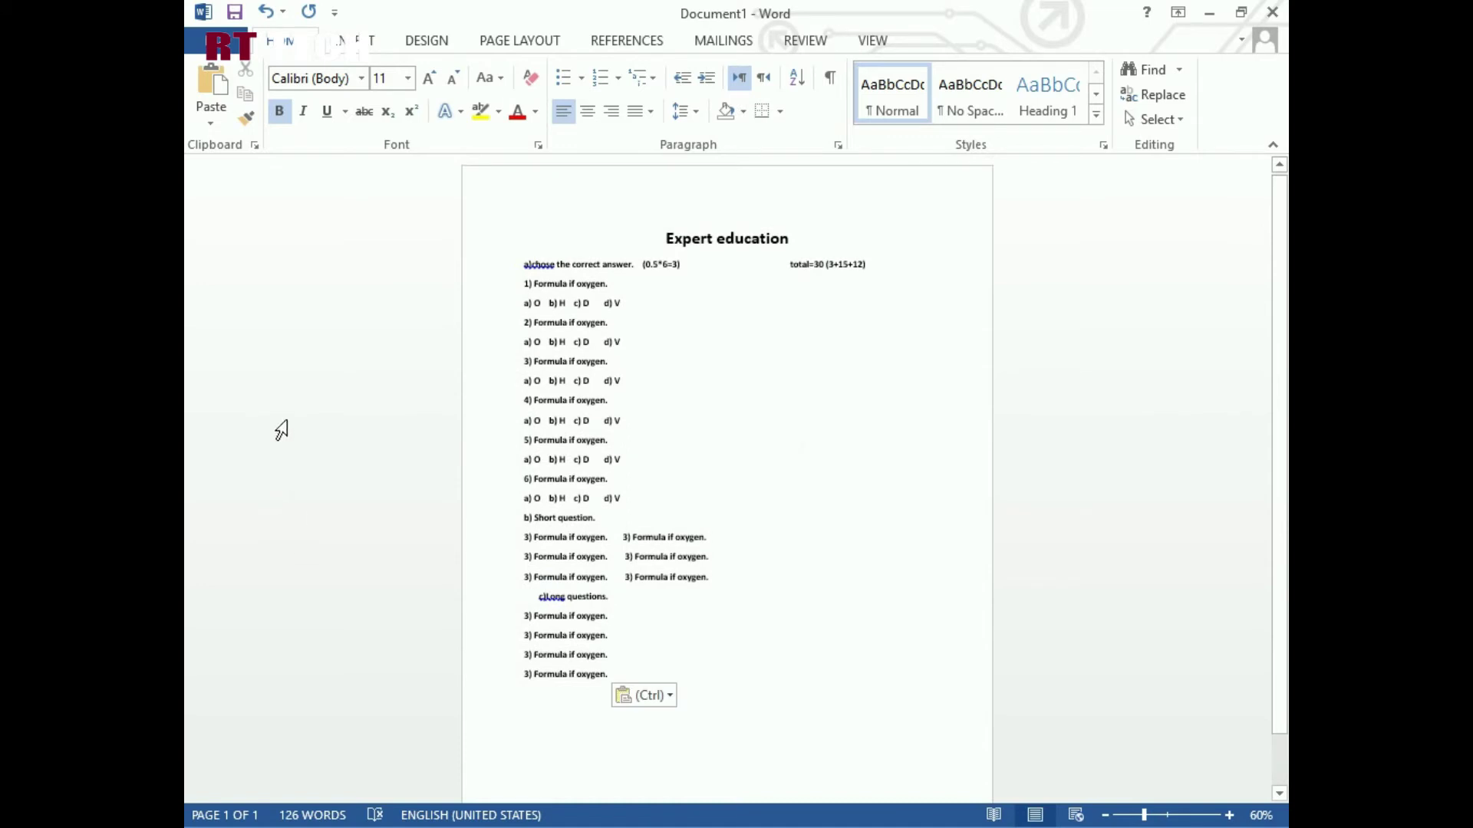
click(433, 42)
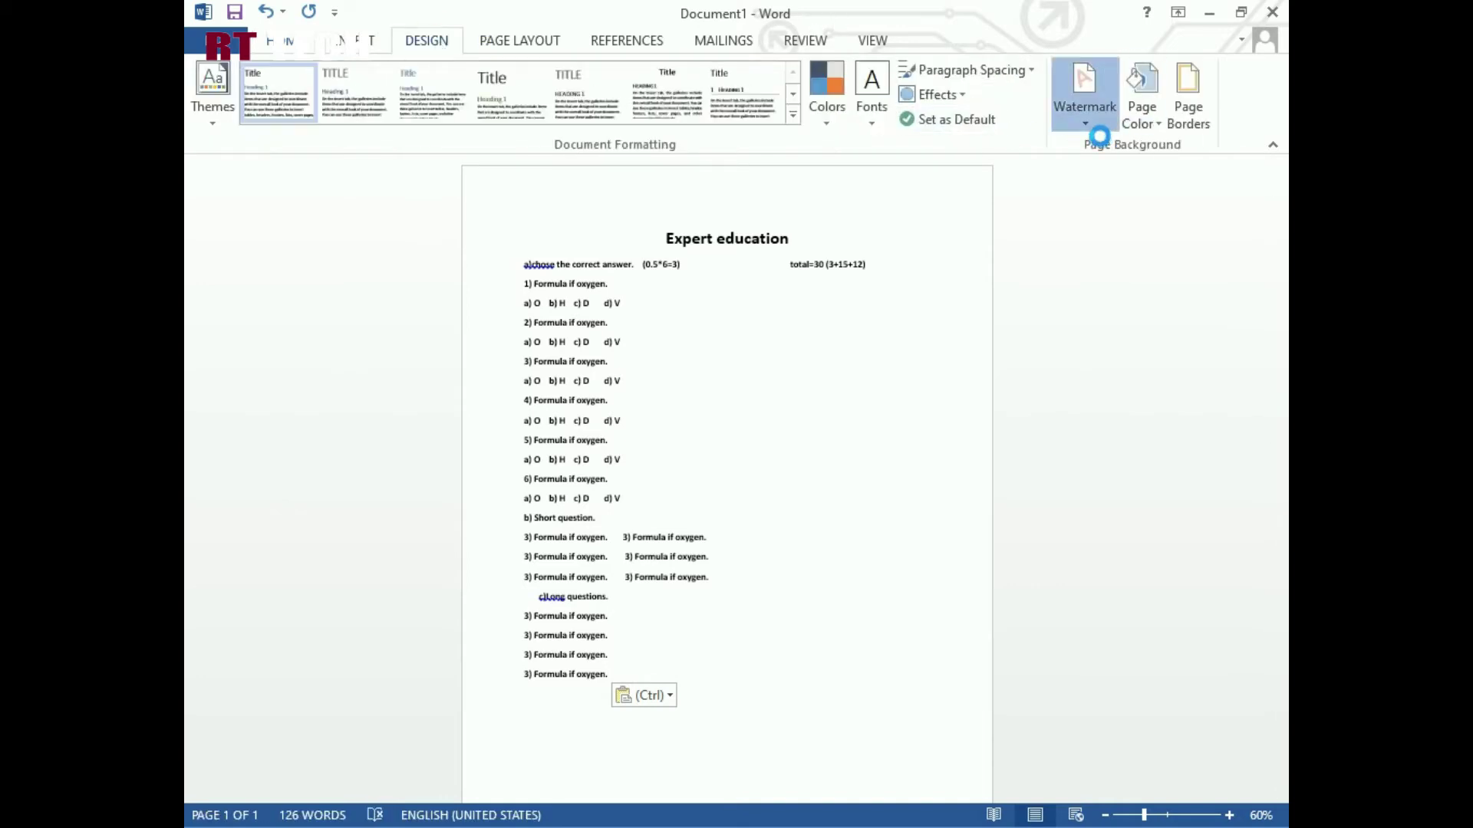
click(1084, 119)
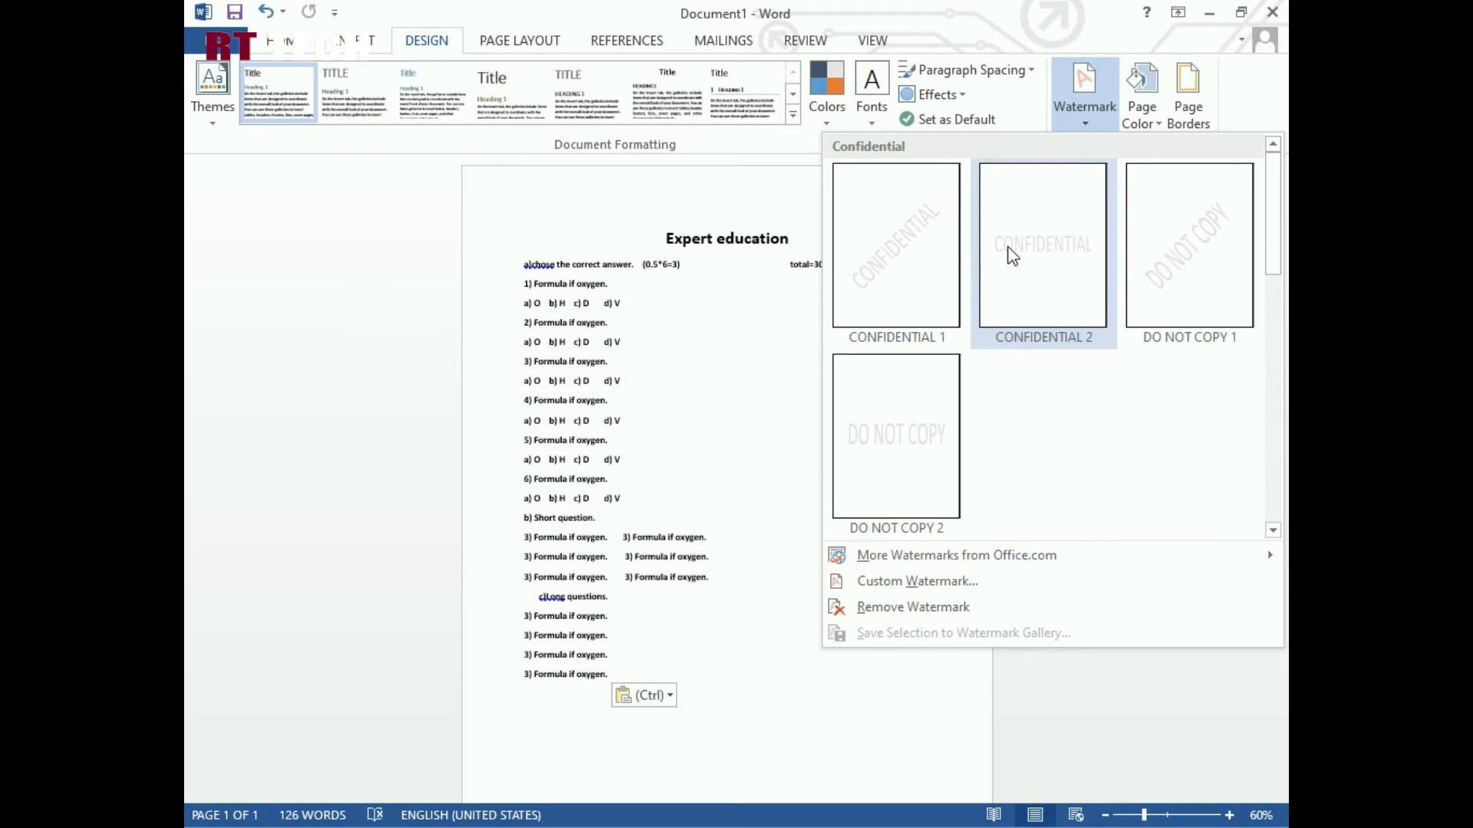
click(930, 227)
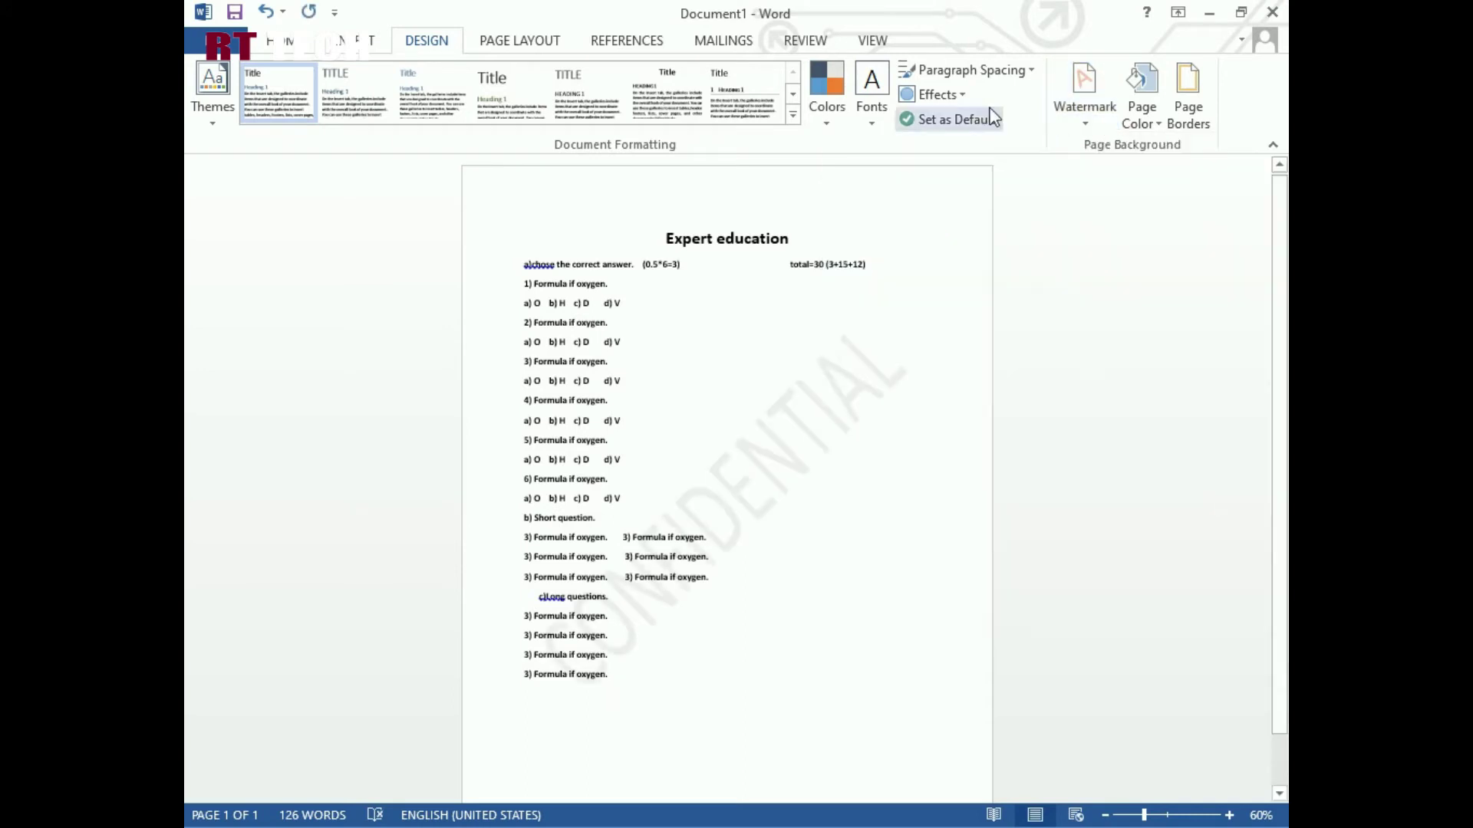
- Apply a custom diagonal text watermark reading "Expert education" to the page
click(1086, 129)
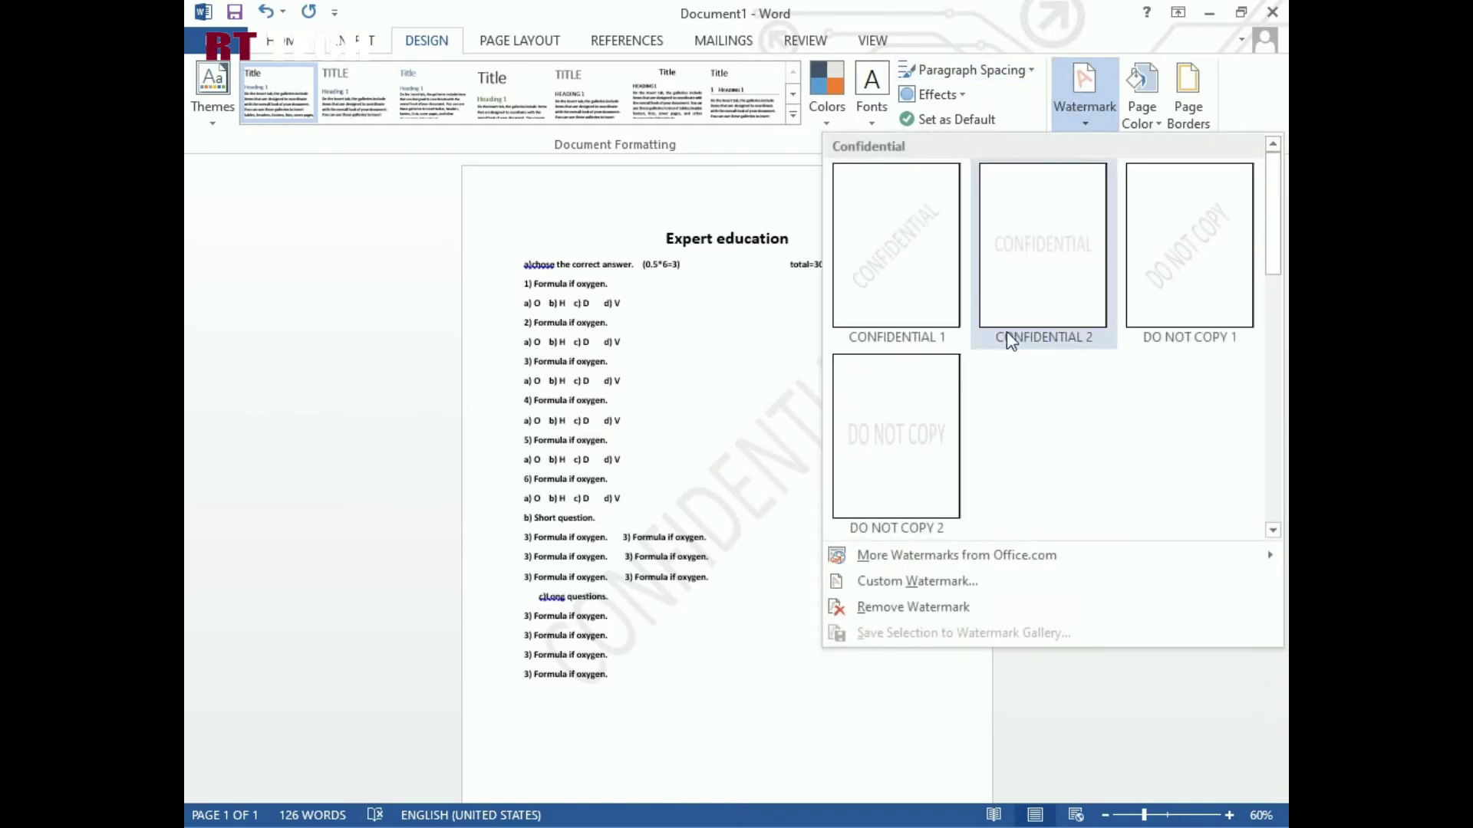
click(945, 581)
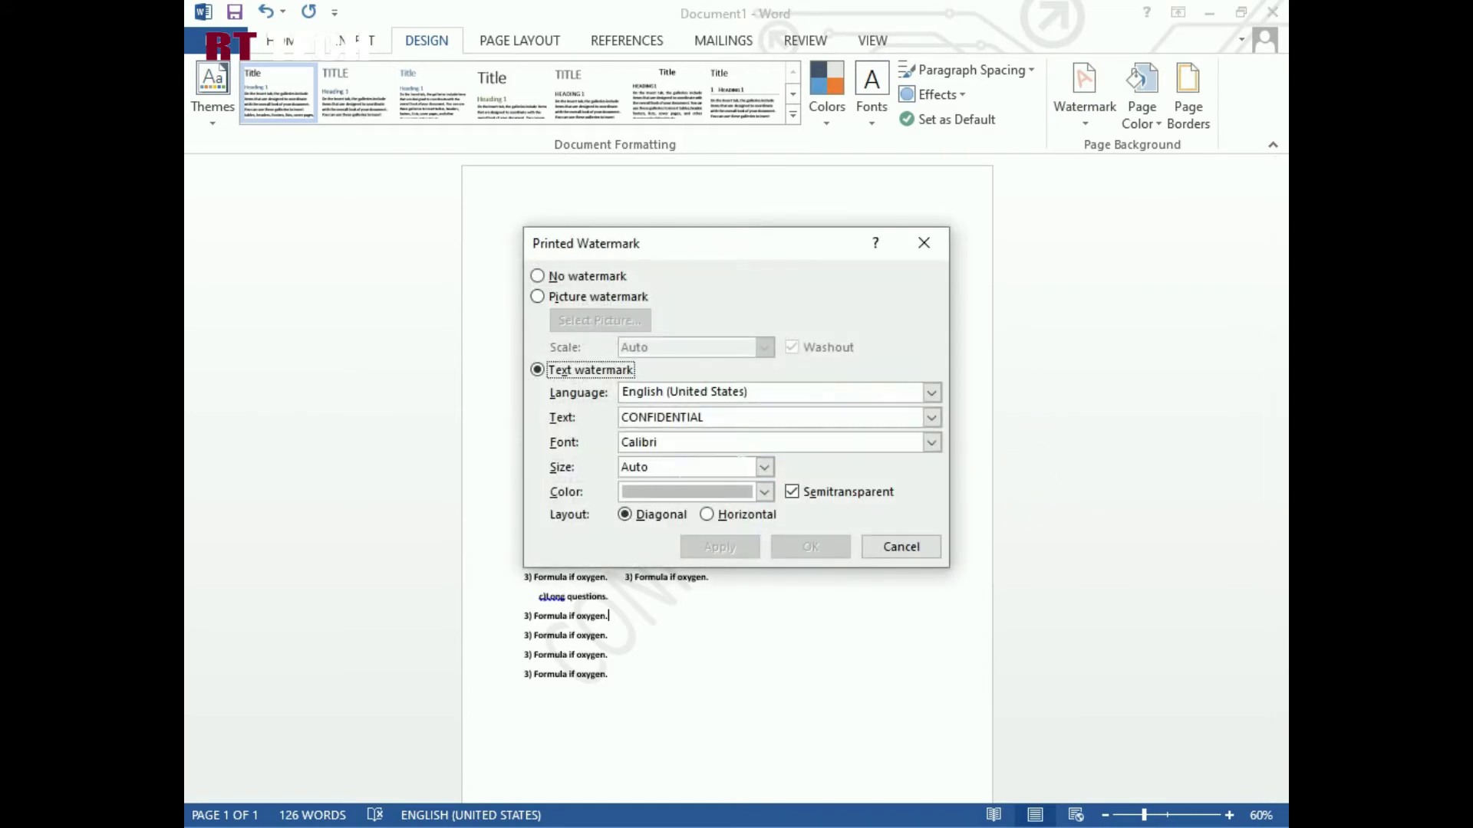
click(750, 421)
key(BackSpace)
key(BackSpace)
key(BackSpace)
key(BackSpace)
key(BackSpace)
key(BackSpace)
key(BackSpace)
key(BackSpace)
key(BackSpace)
key(BackSpace)
key(BackSpace)
key(BackSpace)
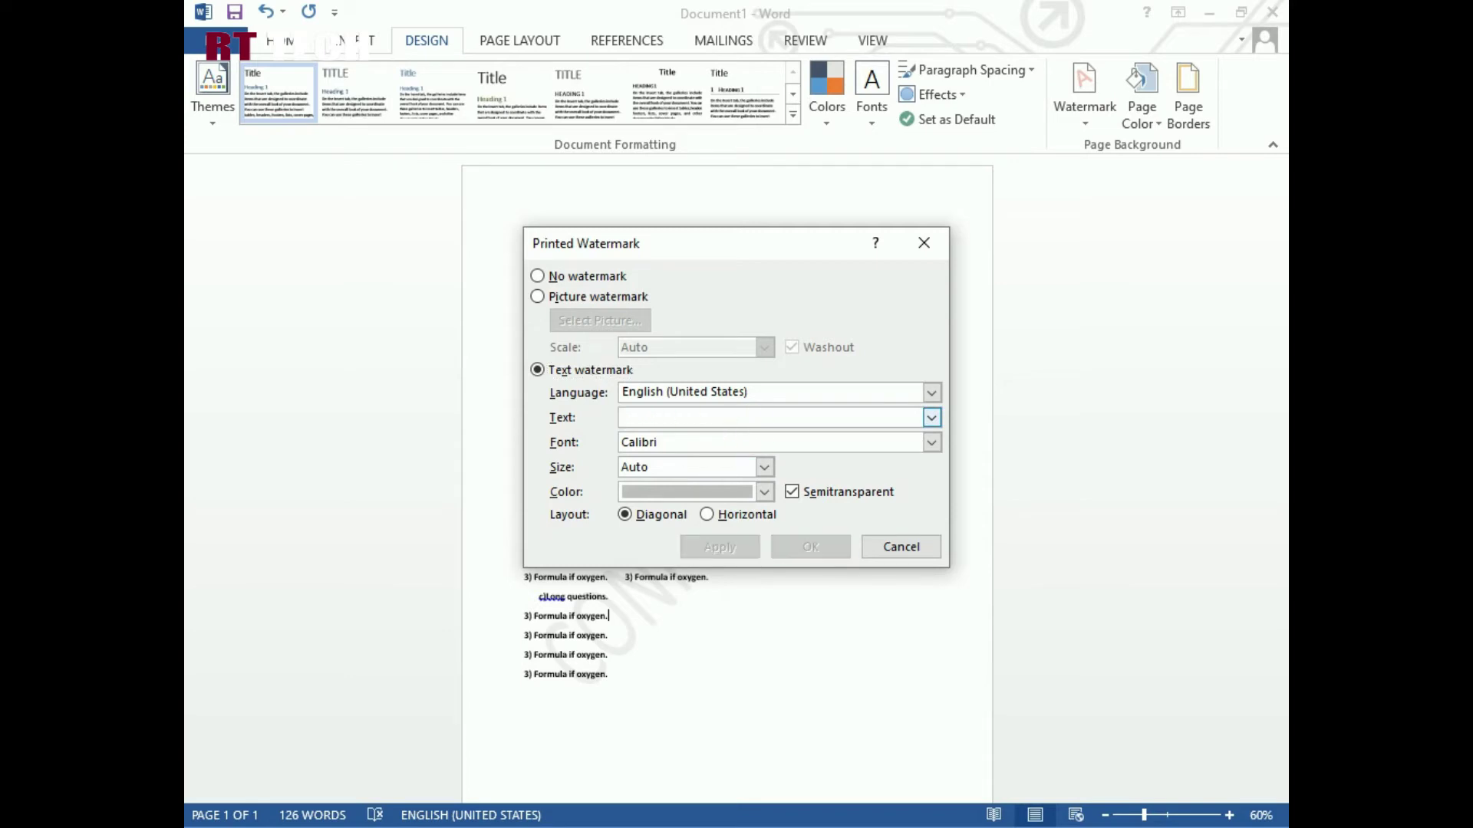
text(Expert education)
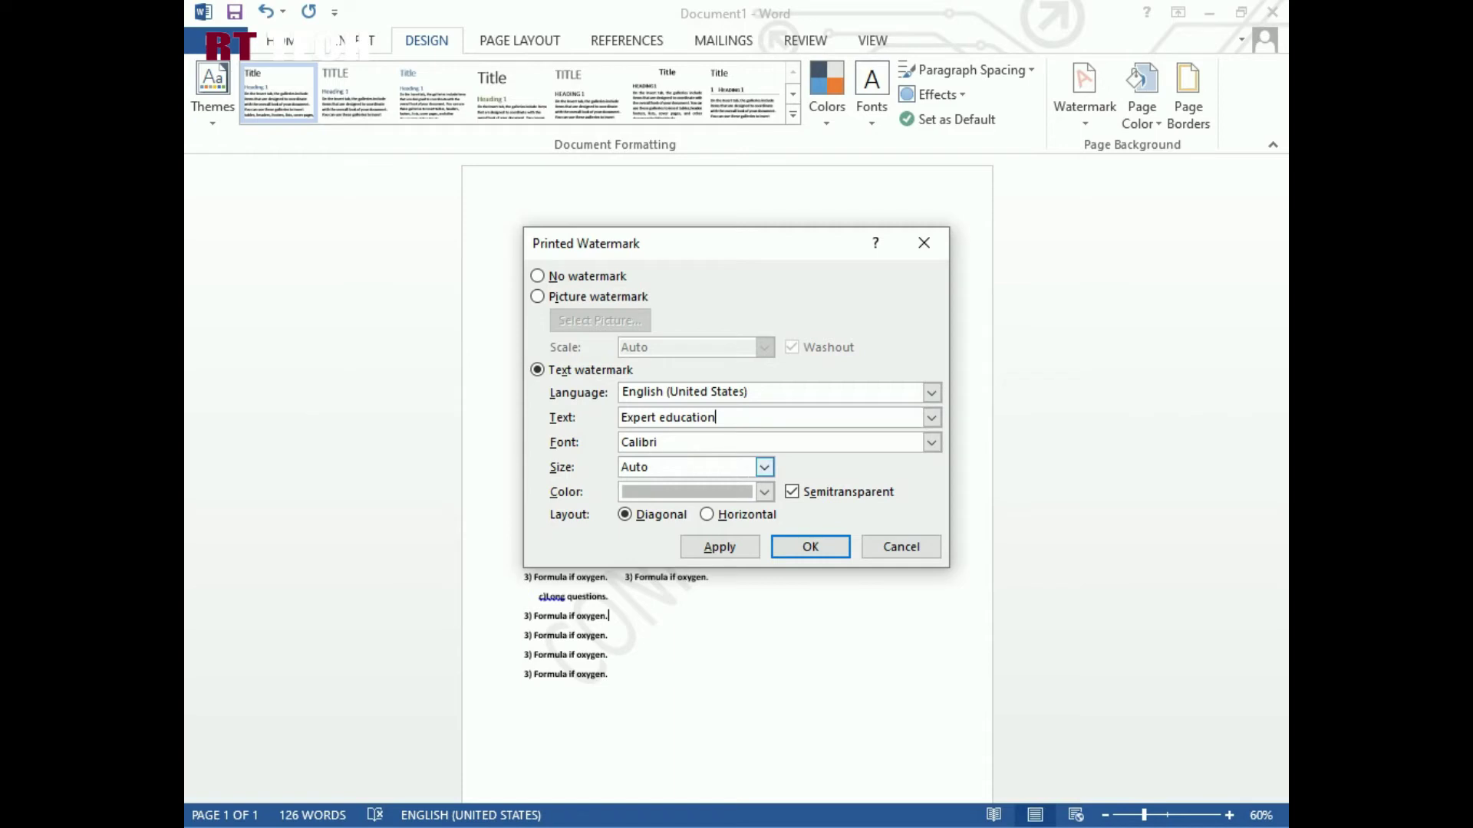
click(735, 546)
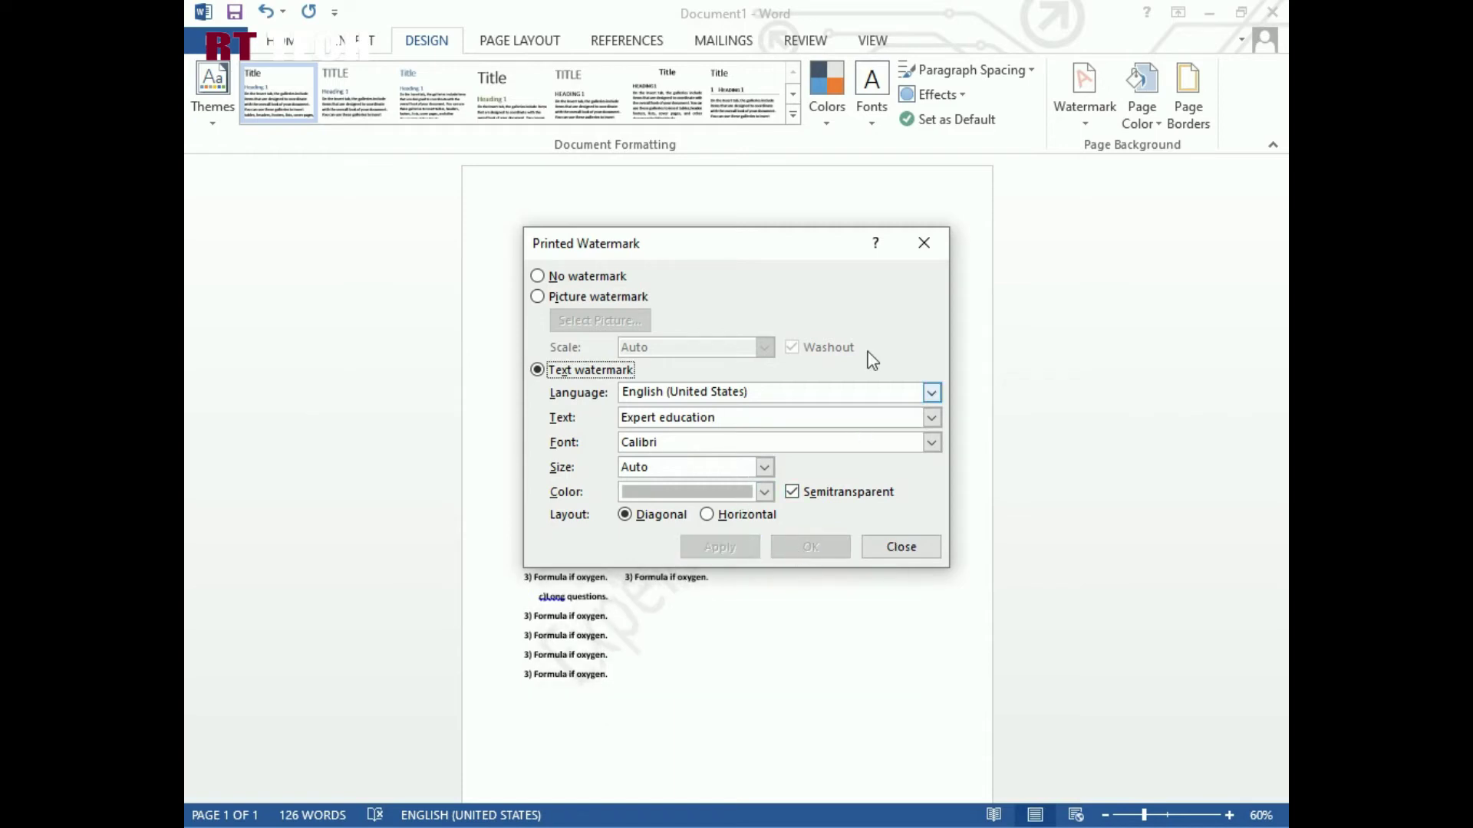
click(891, 558)
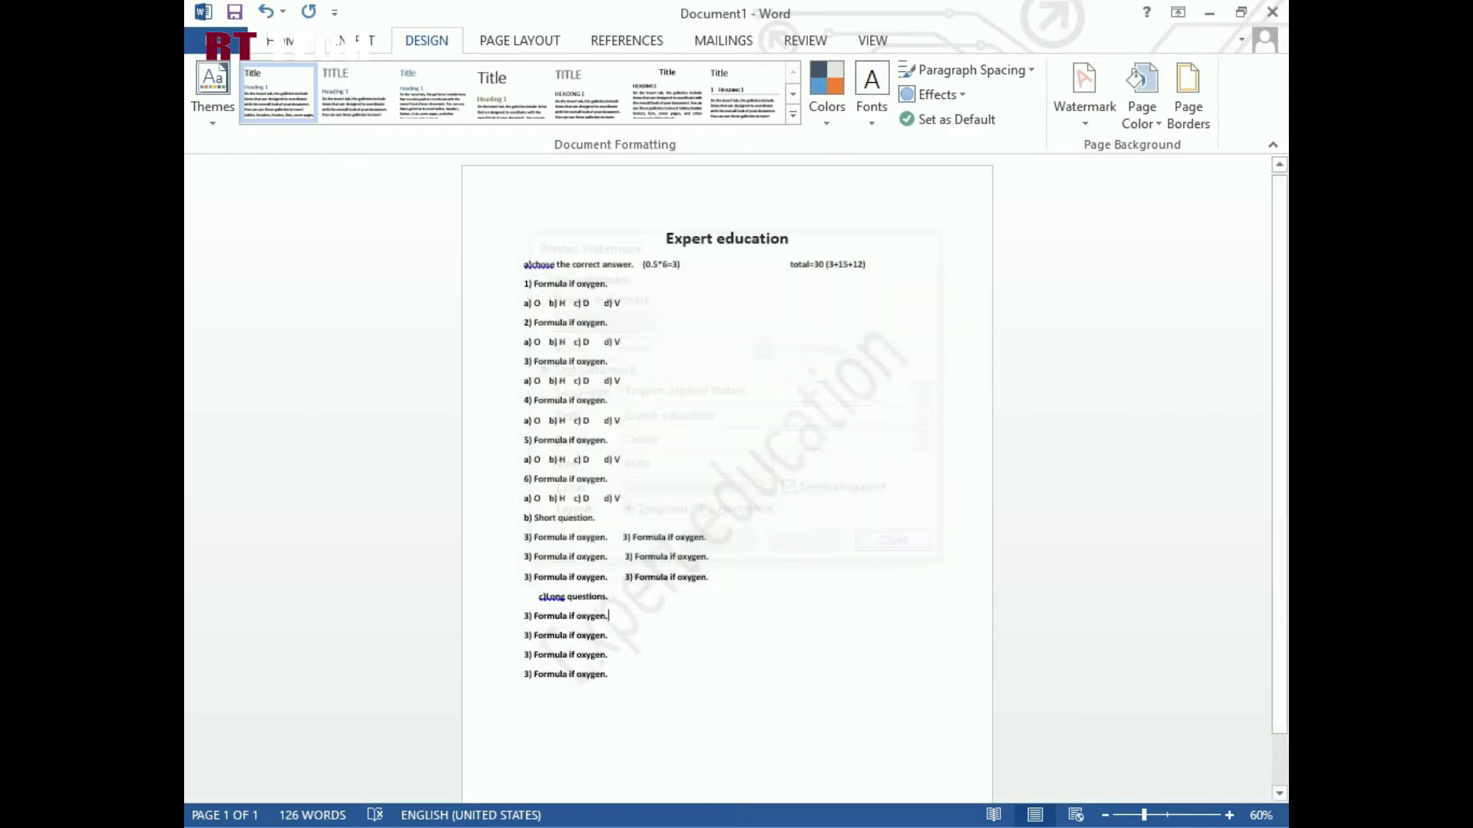
scroll(727, 479, up, 4)
scroll(727, 478, down, 3)
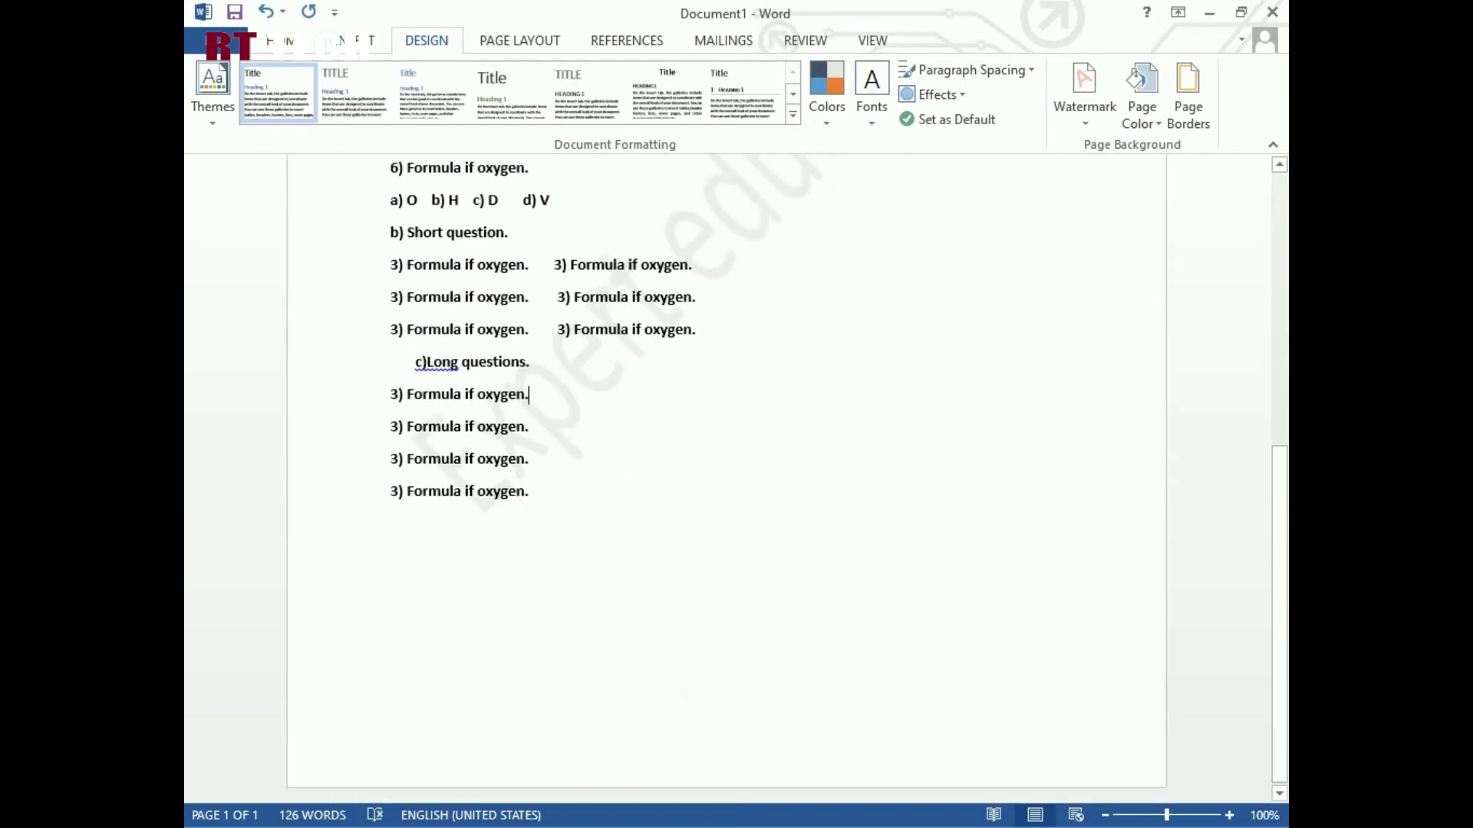
scroll(727, 479, up, 5)
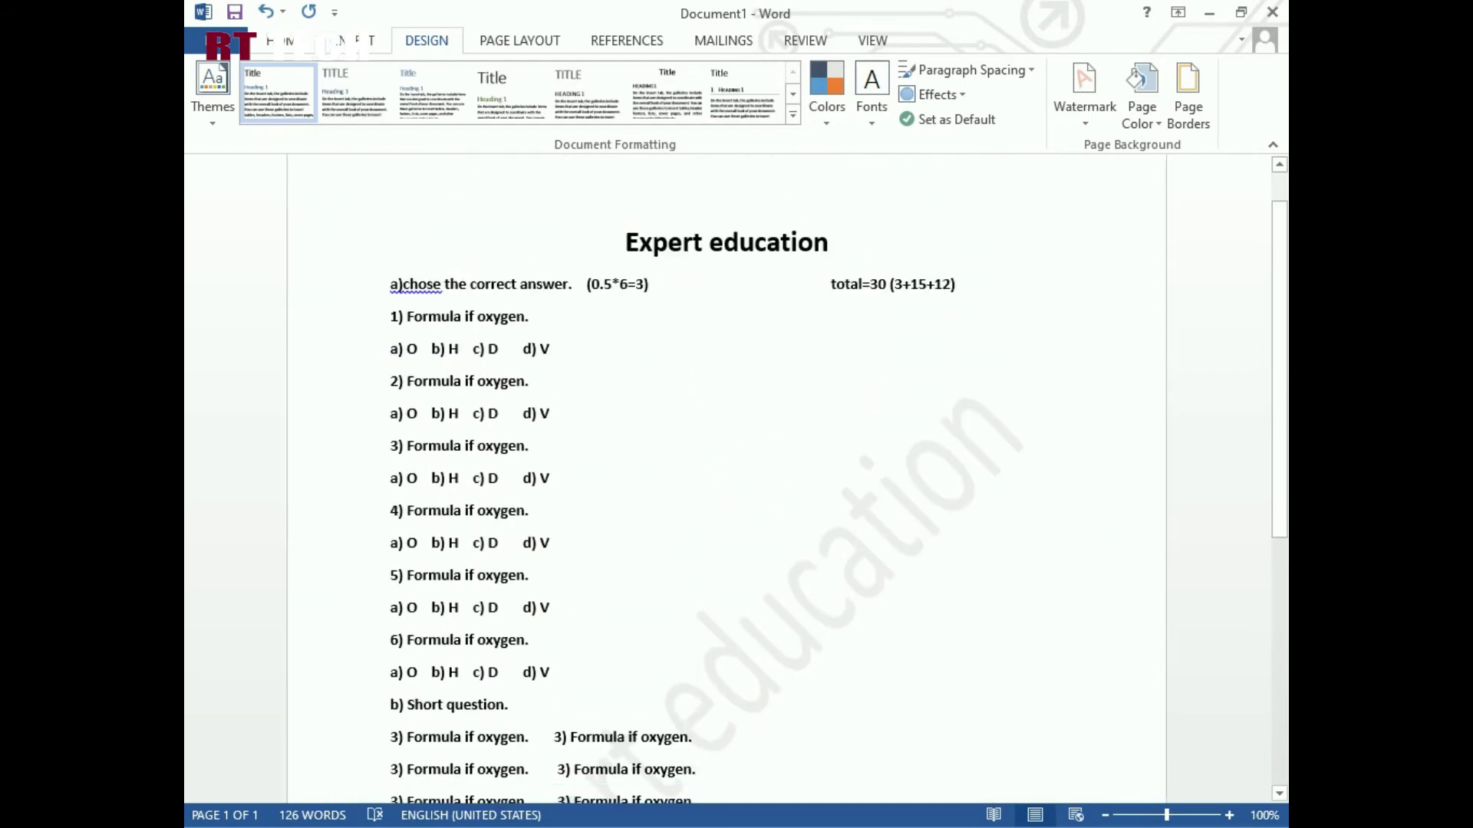
- Create a new blank document alongside the finished question paper
scroll(727, 479, down, 3)
scroll(727, 478, down, 2)
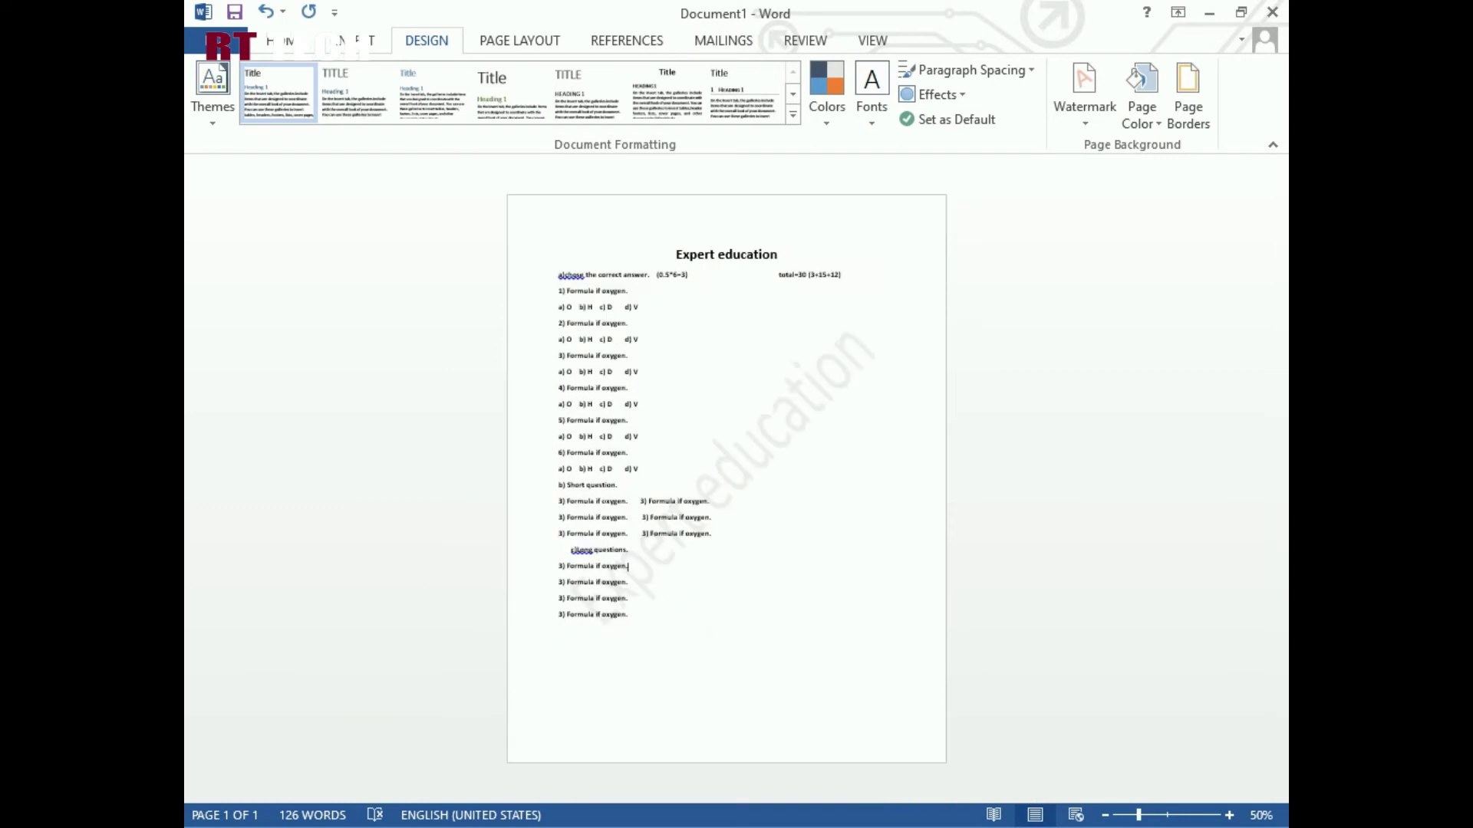
click(208, 40)
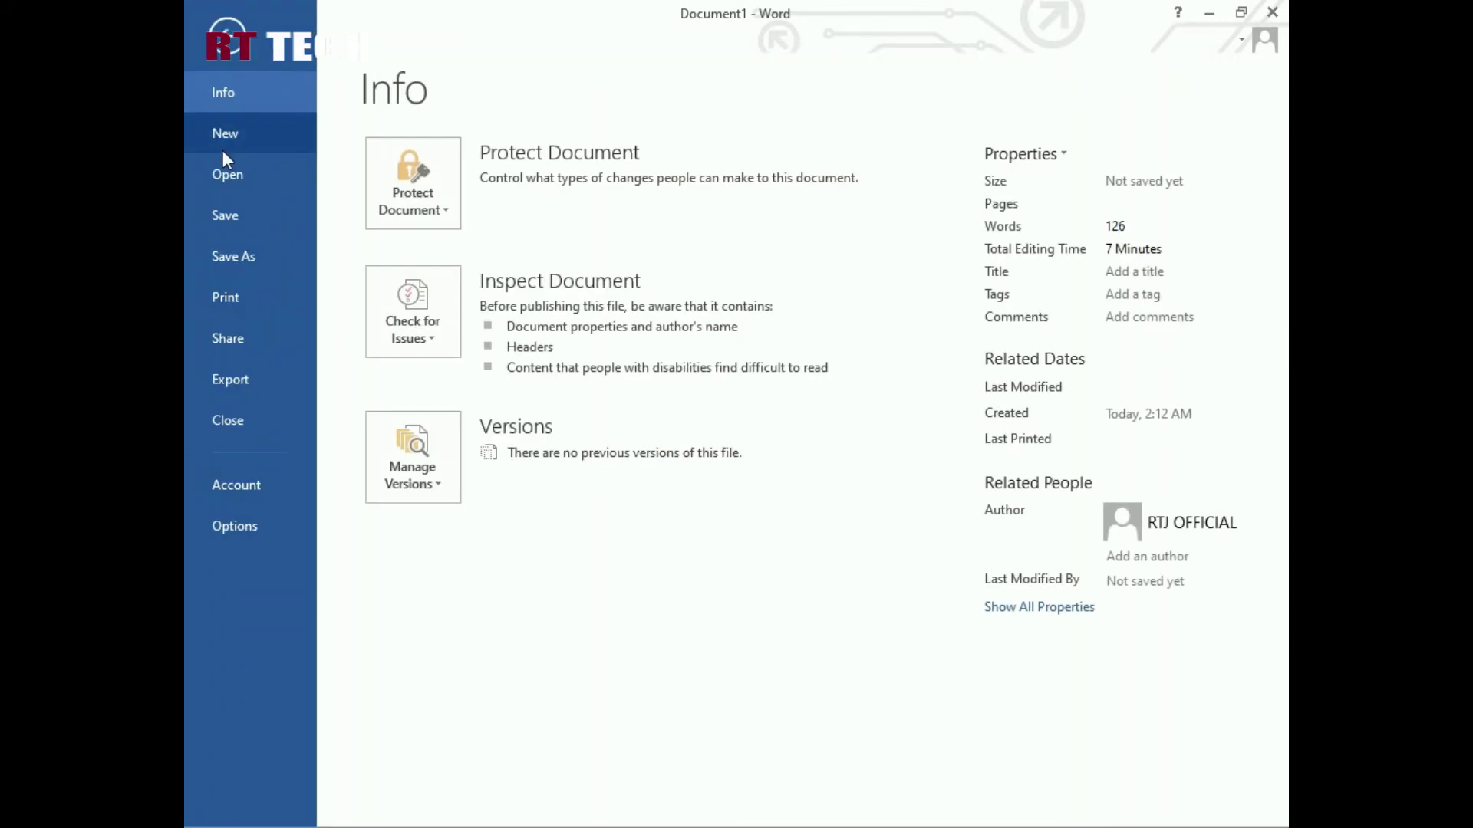
click(228, 149)
click(494, 308)
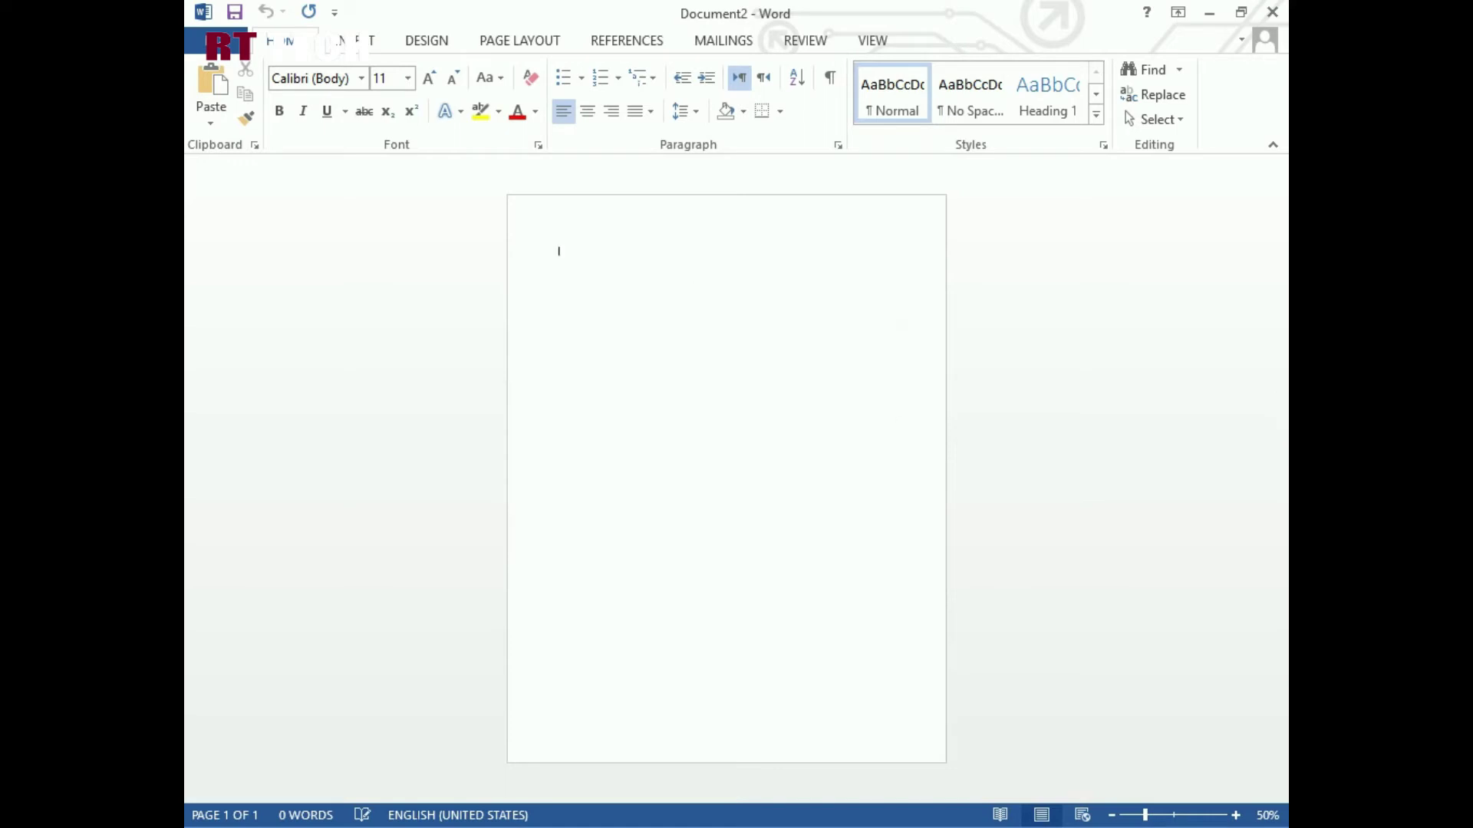
- Minimize the open Word windows to get to the desktop
click(1208, 12)
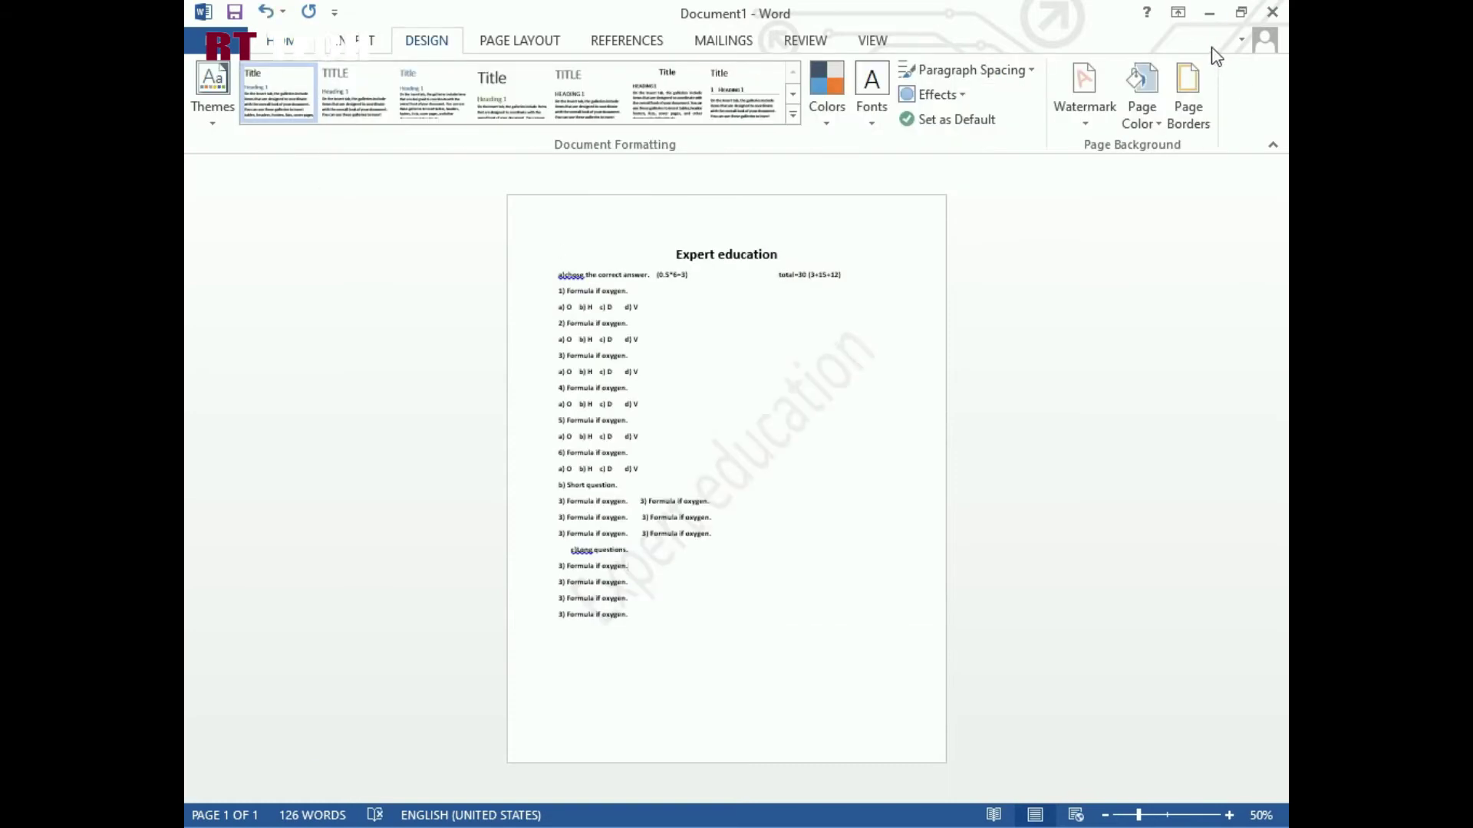
click(1208, 13)
click(1209, 12)
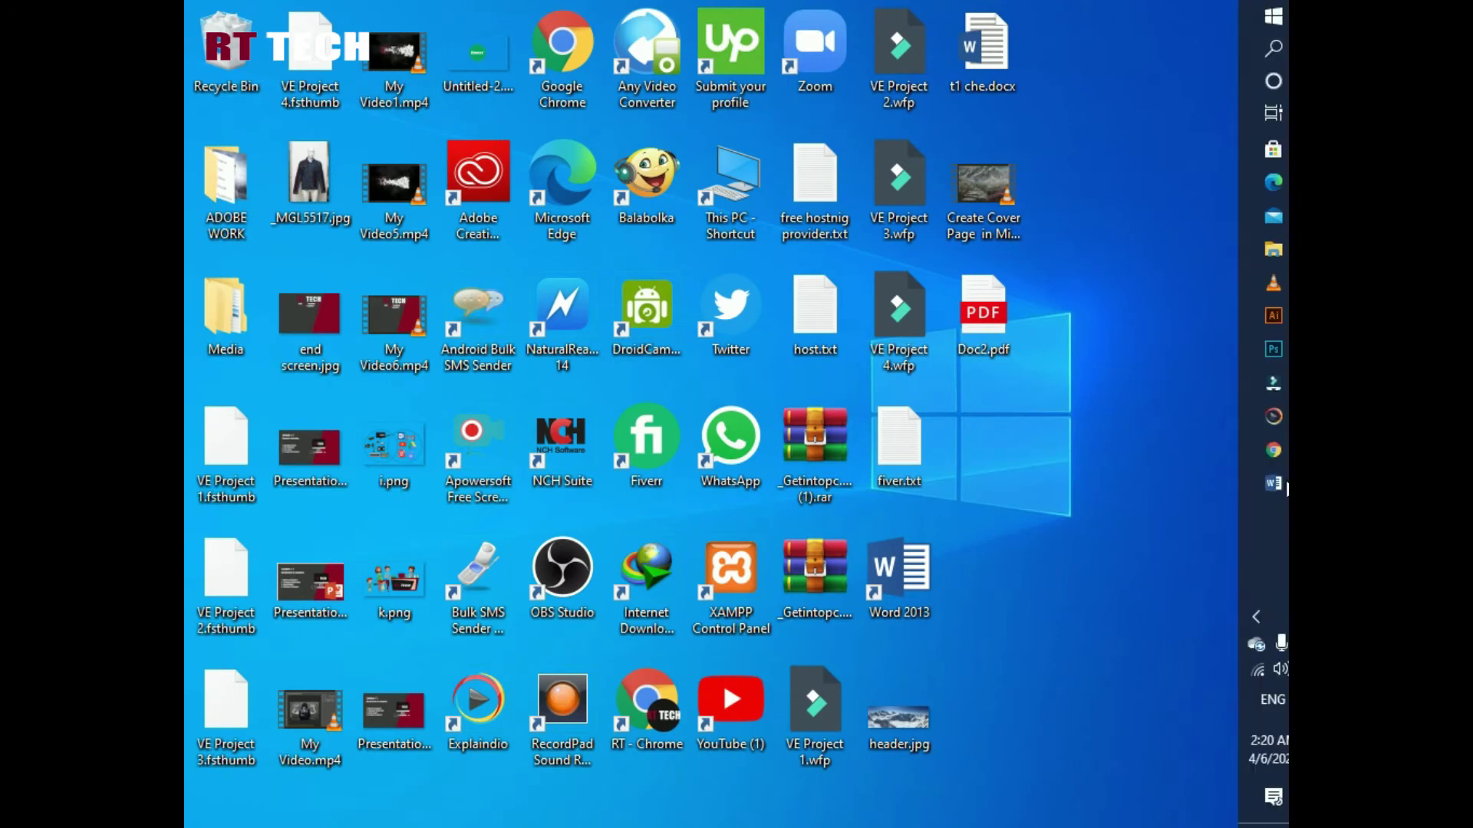
- Switch to Google Chrome, try to search the web for "Cemistry chapter 1 class 9" and close the browser
click(1272, 454)
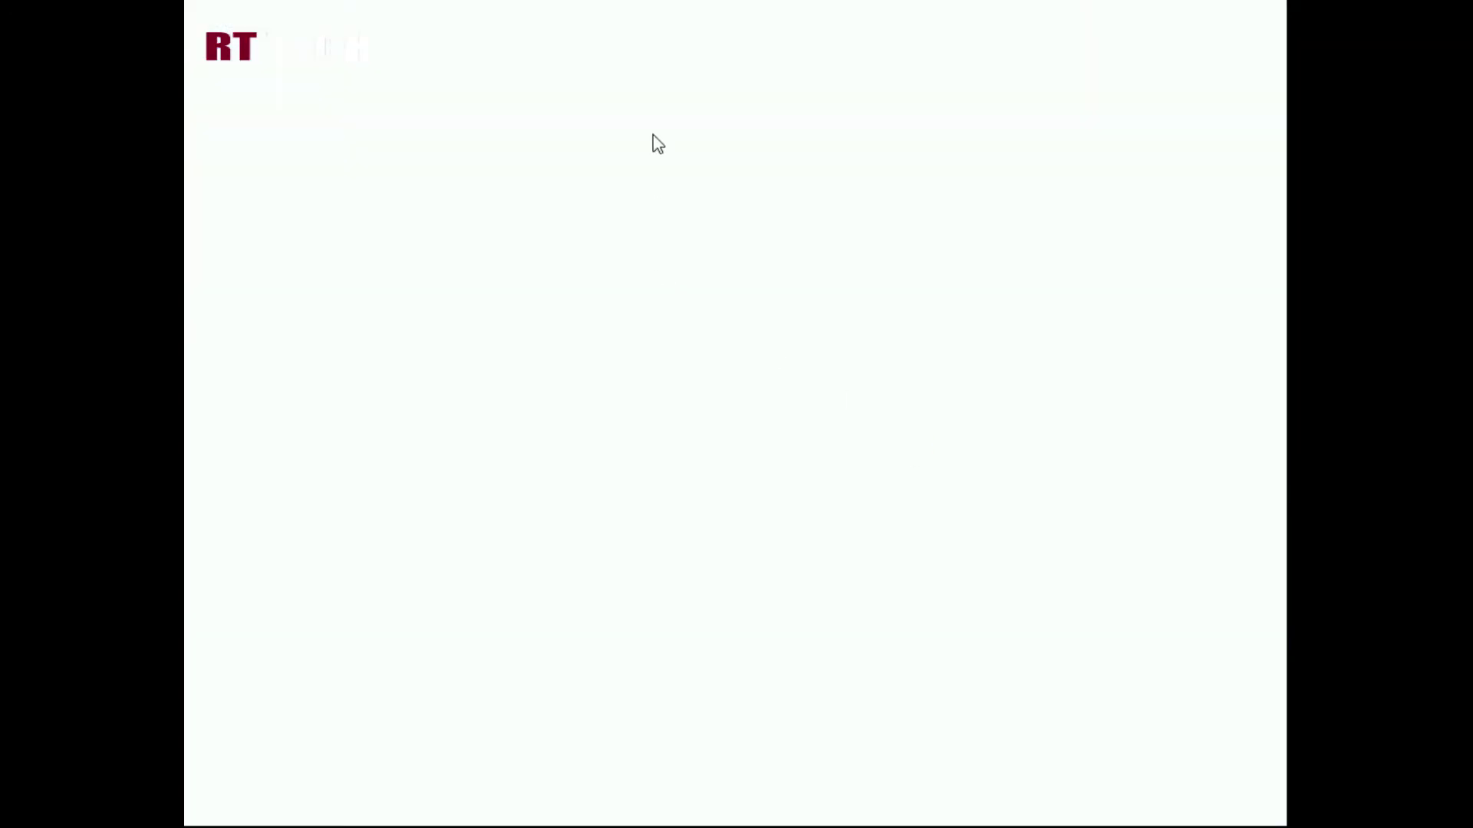
click(655, 53)
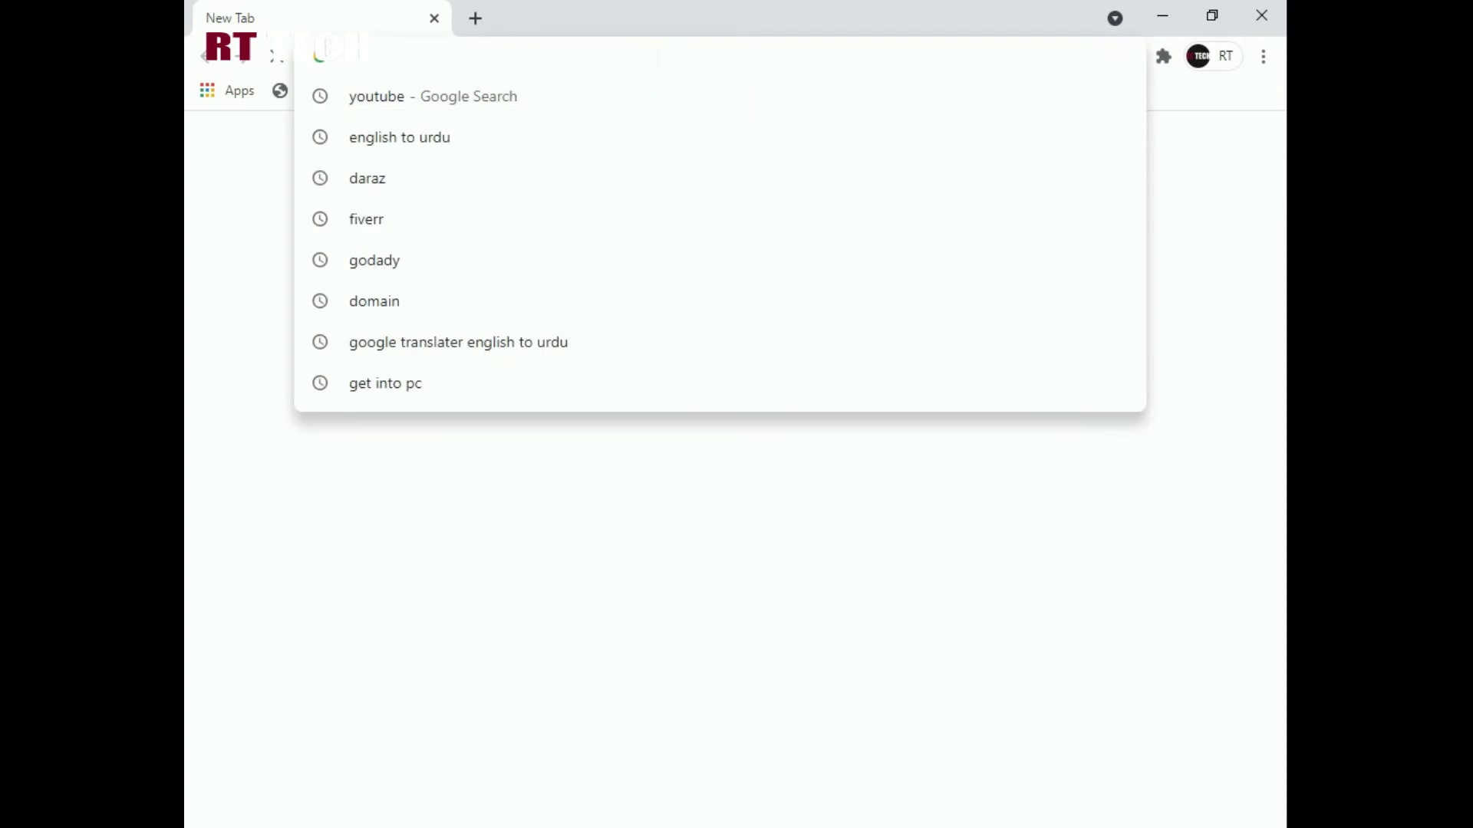
text(Cen)
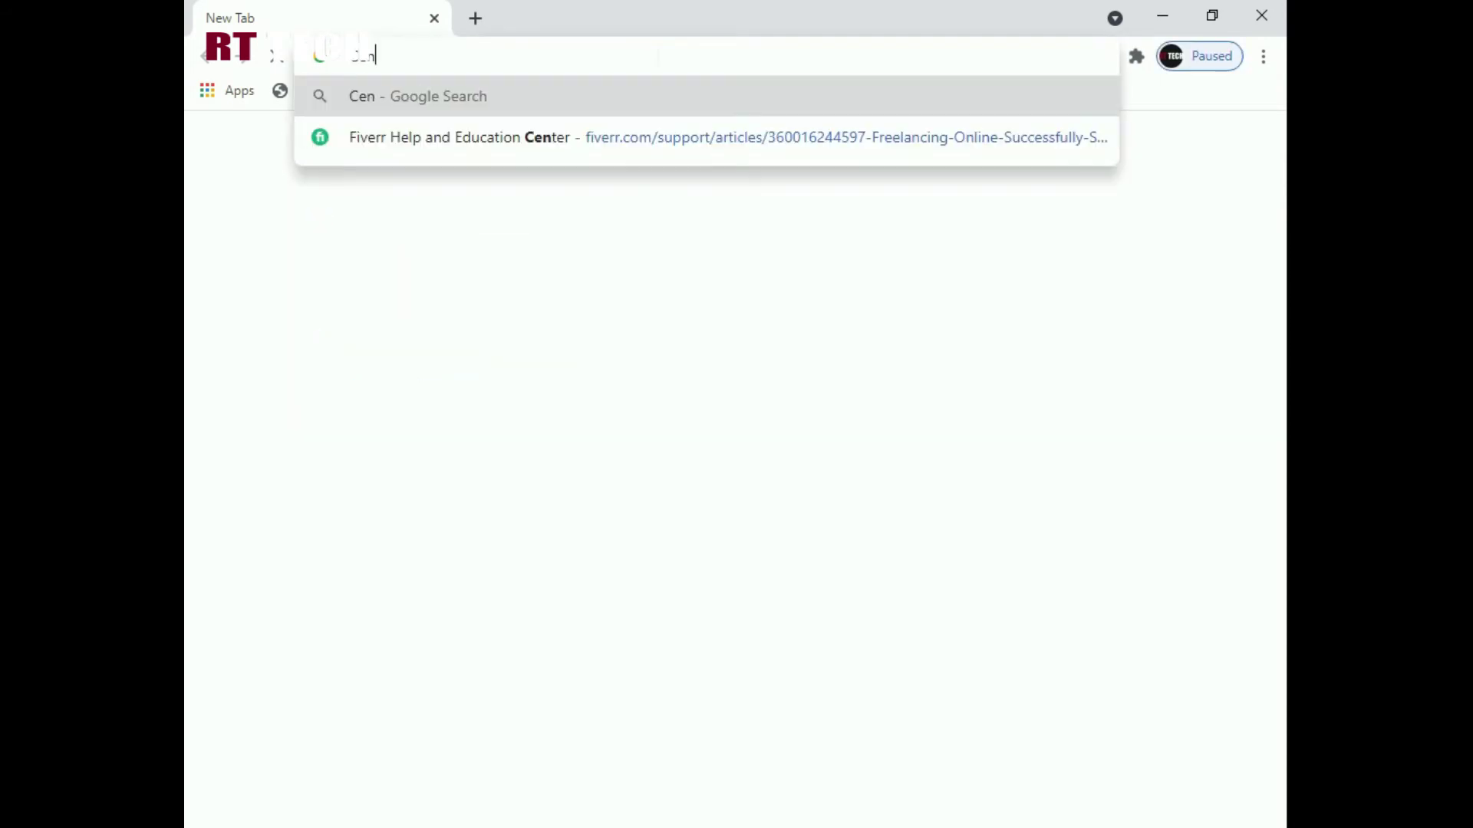
key(BackSpace)
text(mistry)
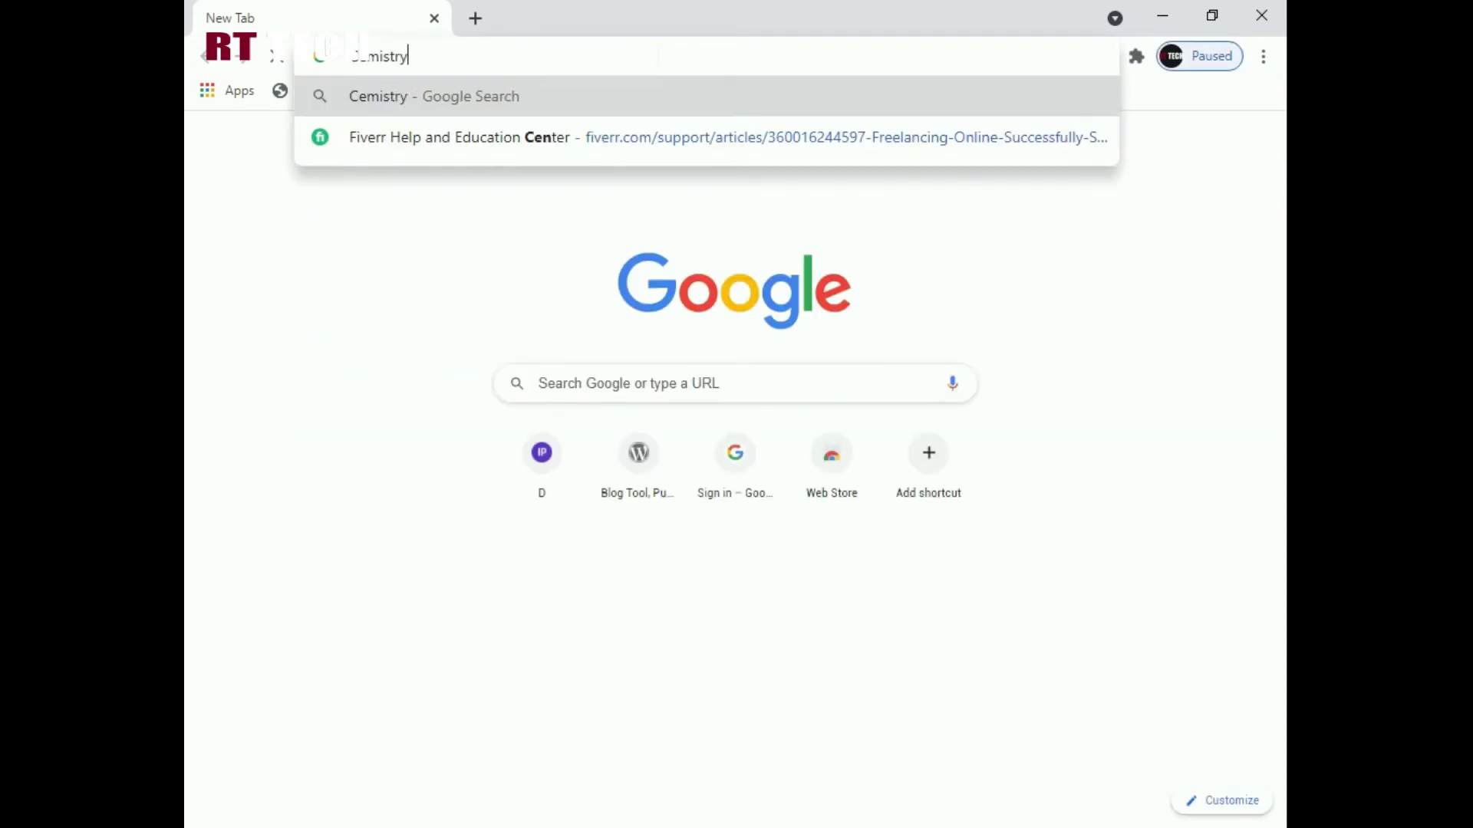
text( chapt)
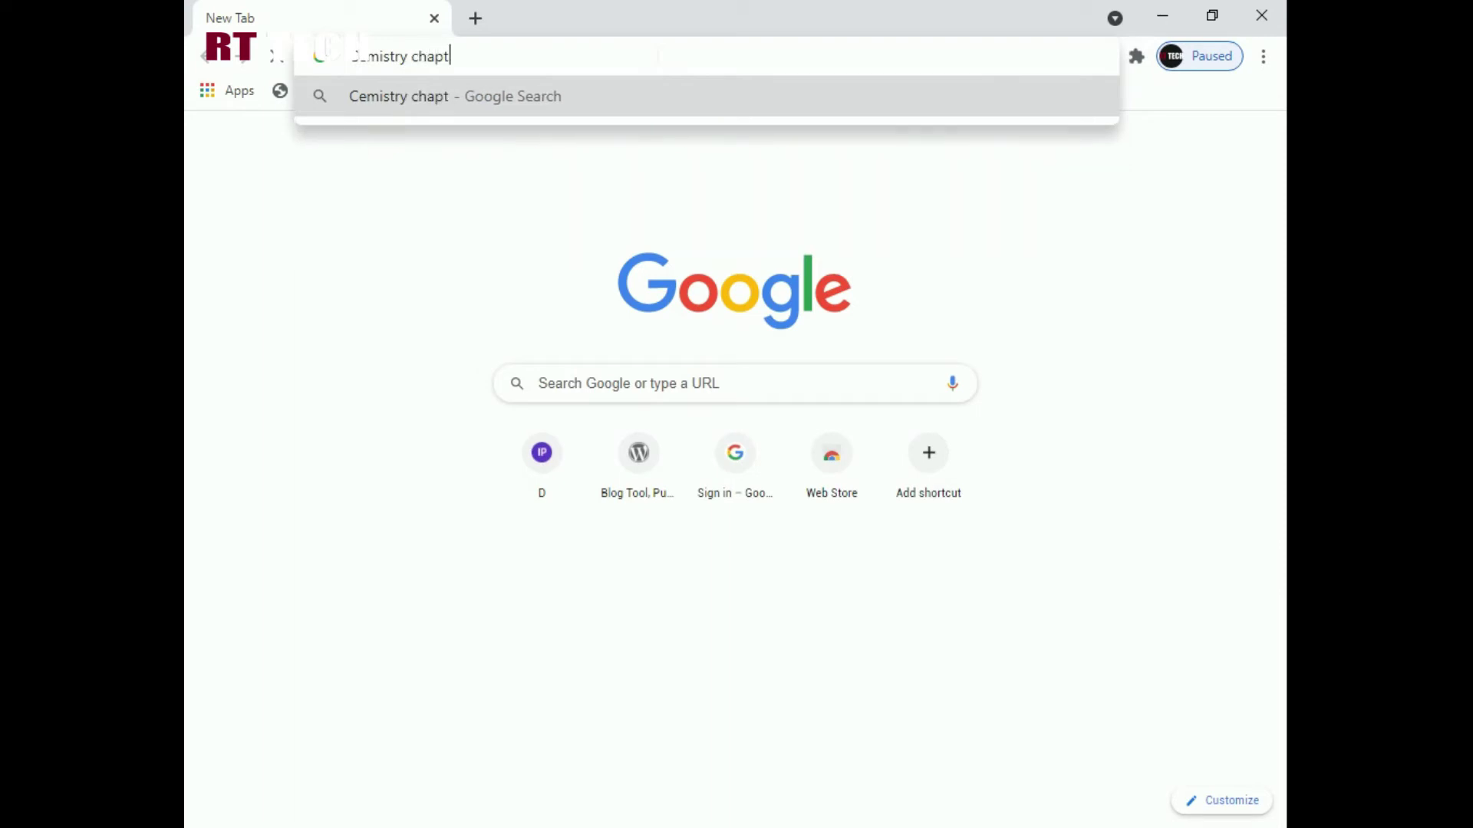
text(er 1)
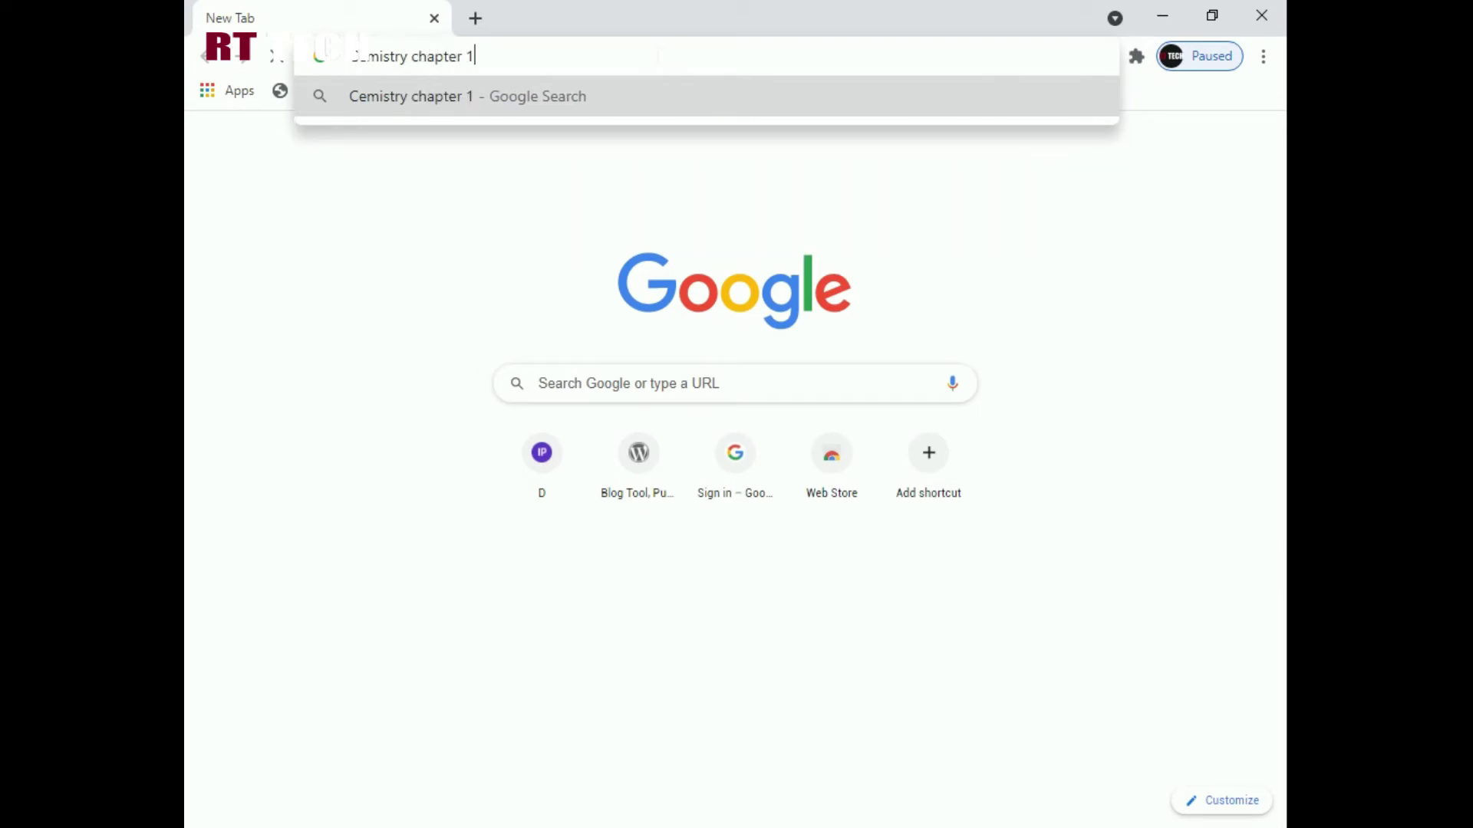
text( class 9)
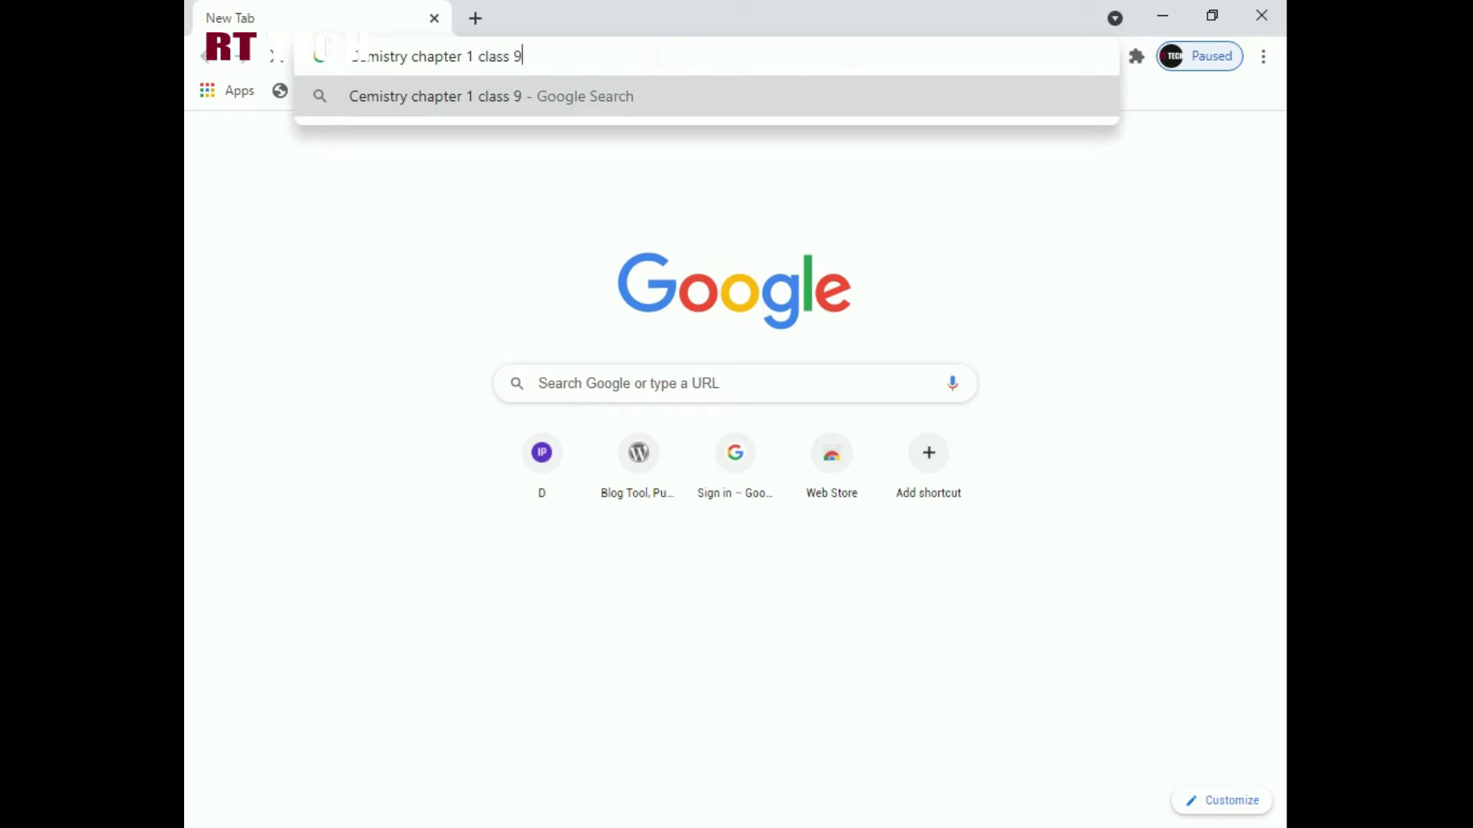
key(Return)
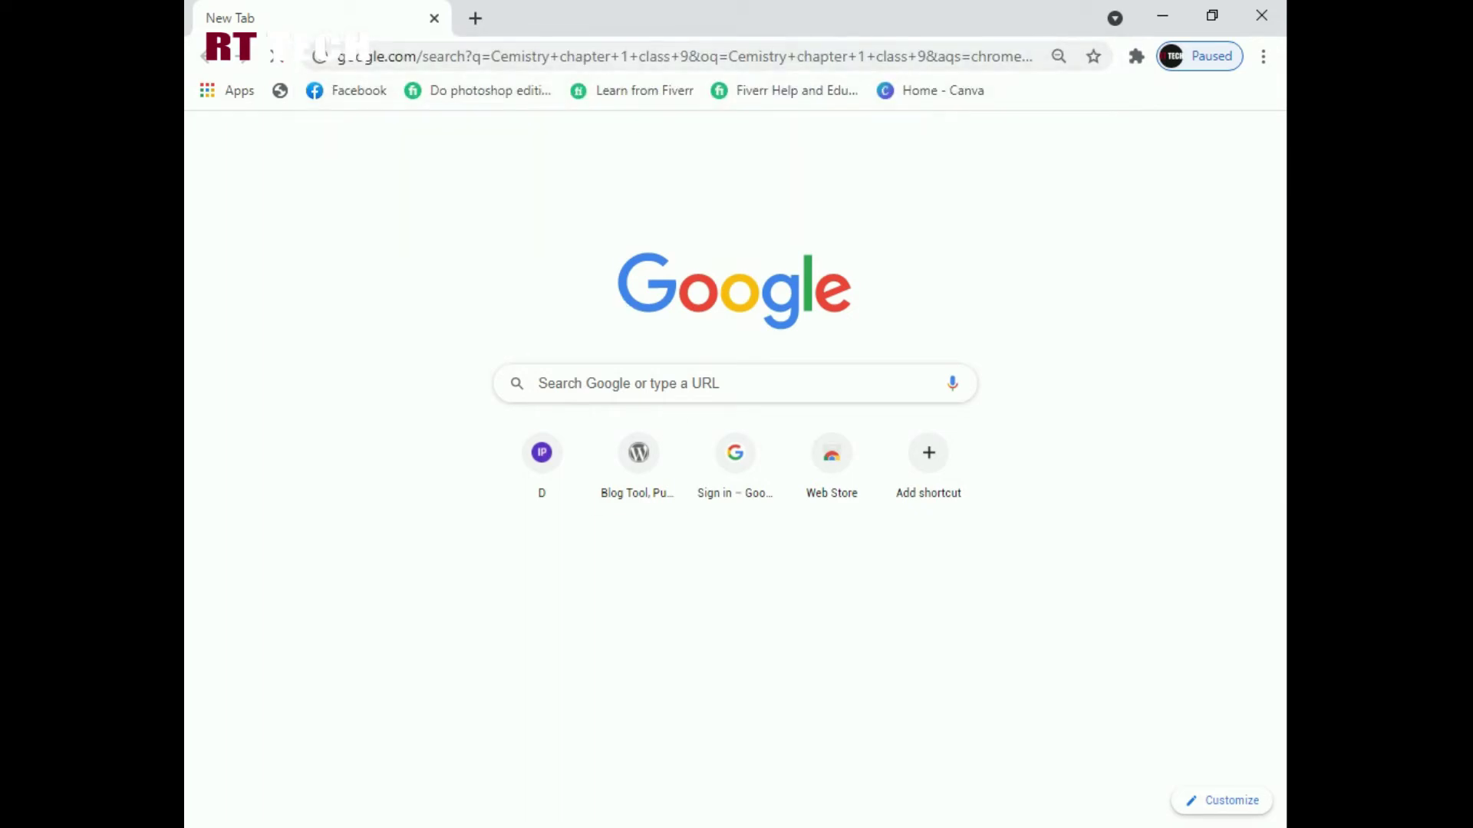
click(641, 384)
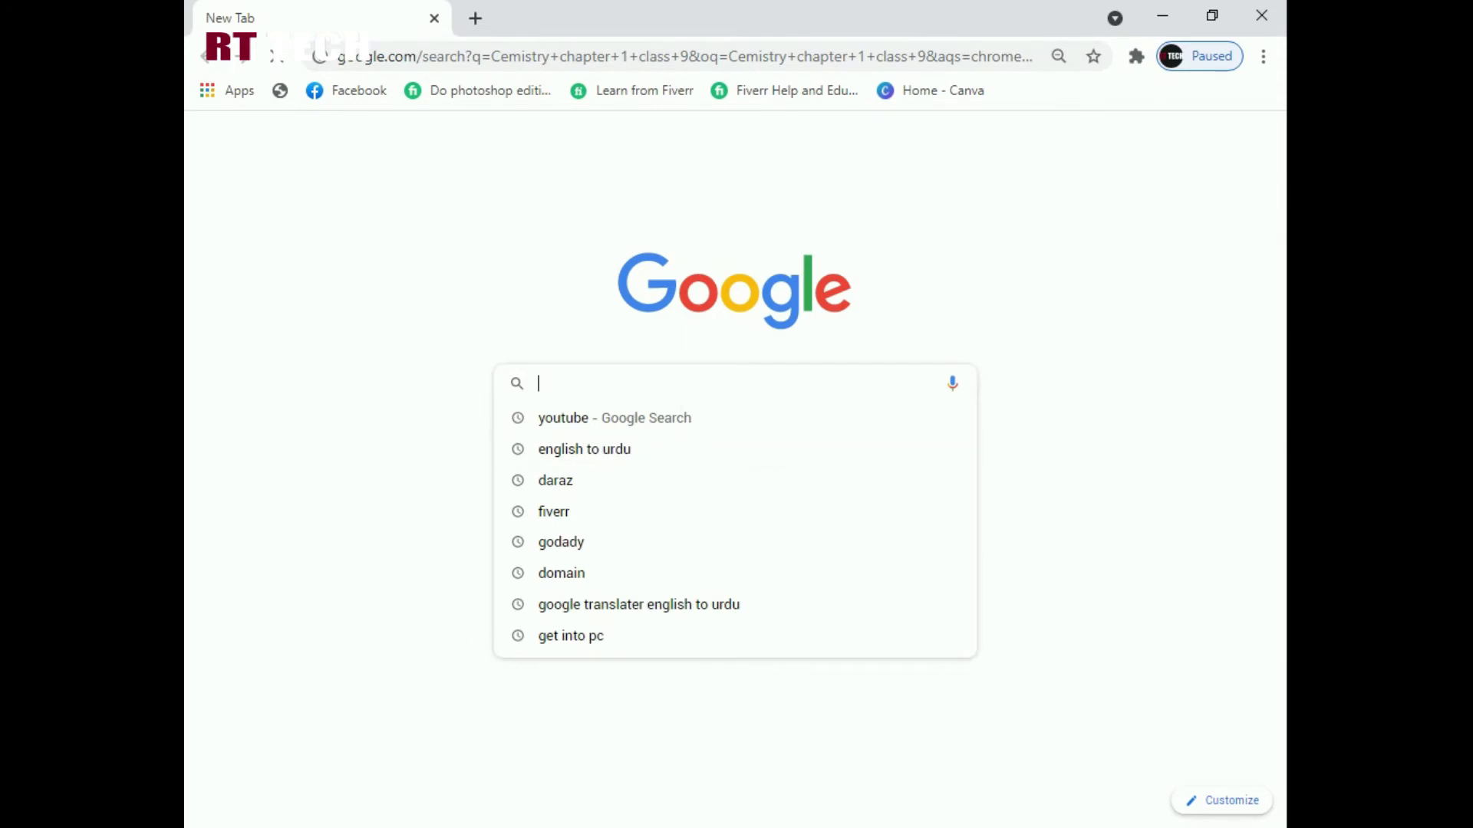
click(664, 327)
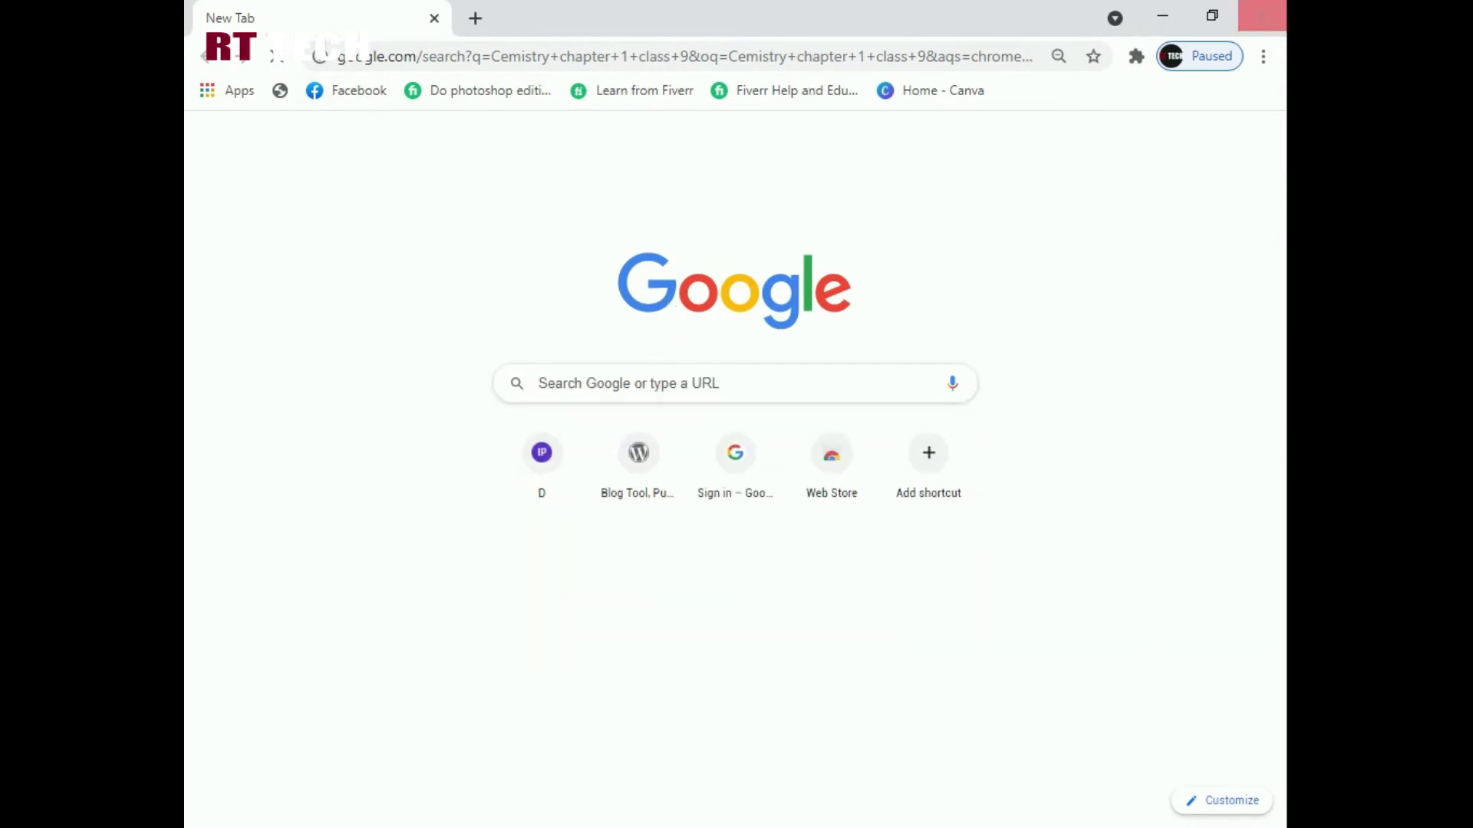
click(1262, 16)
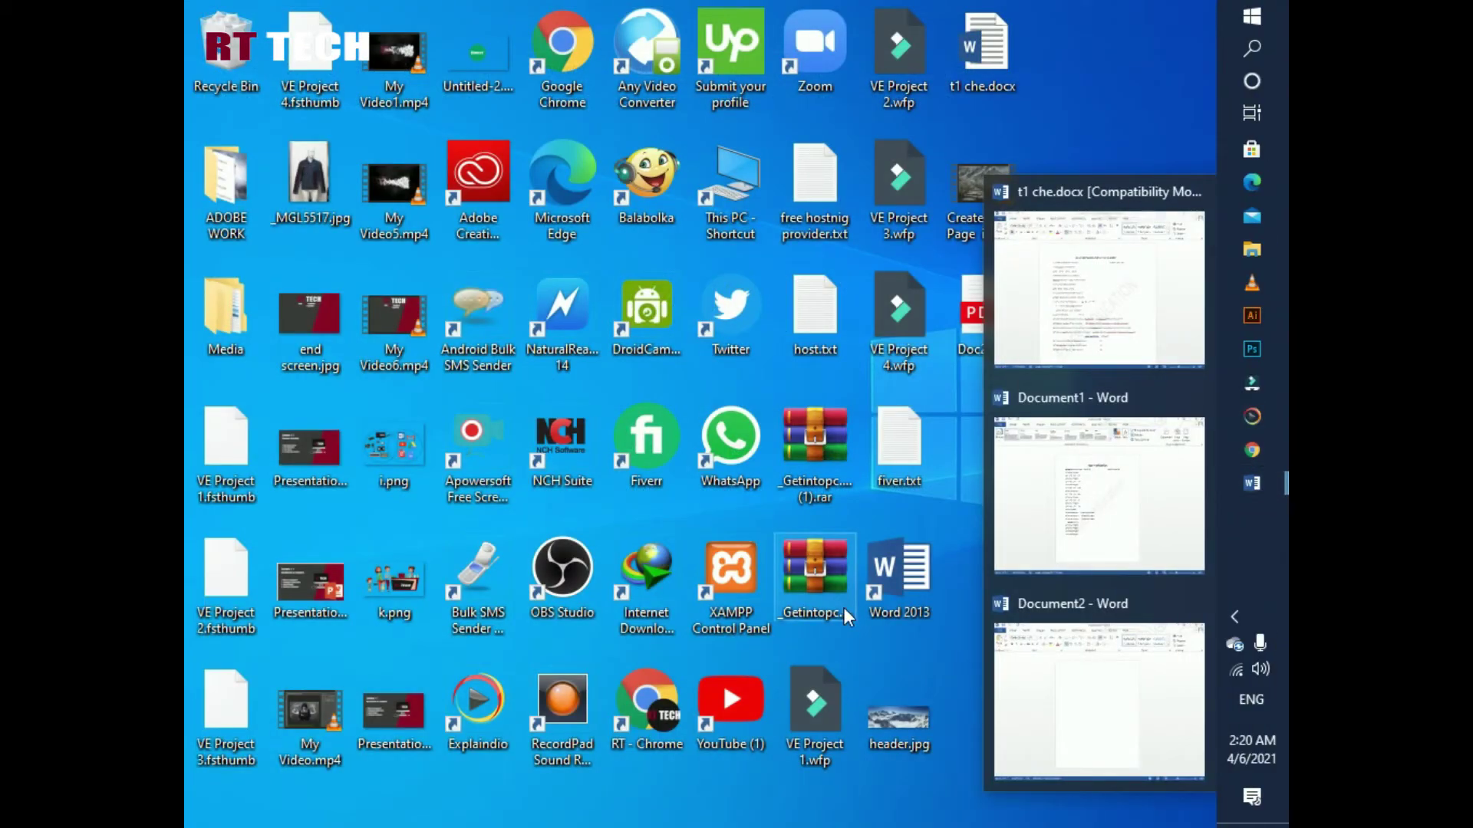
- Search Google in Chrome for "chemistry chapter 1 9th" and show the image results
click(526, 680)
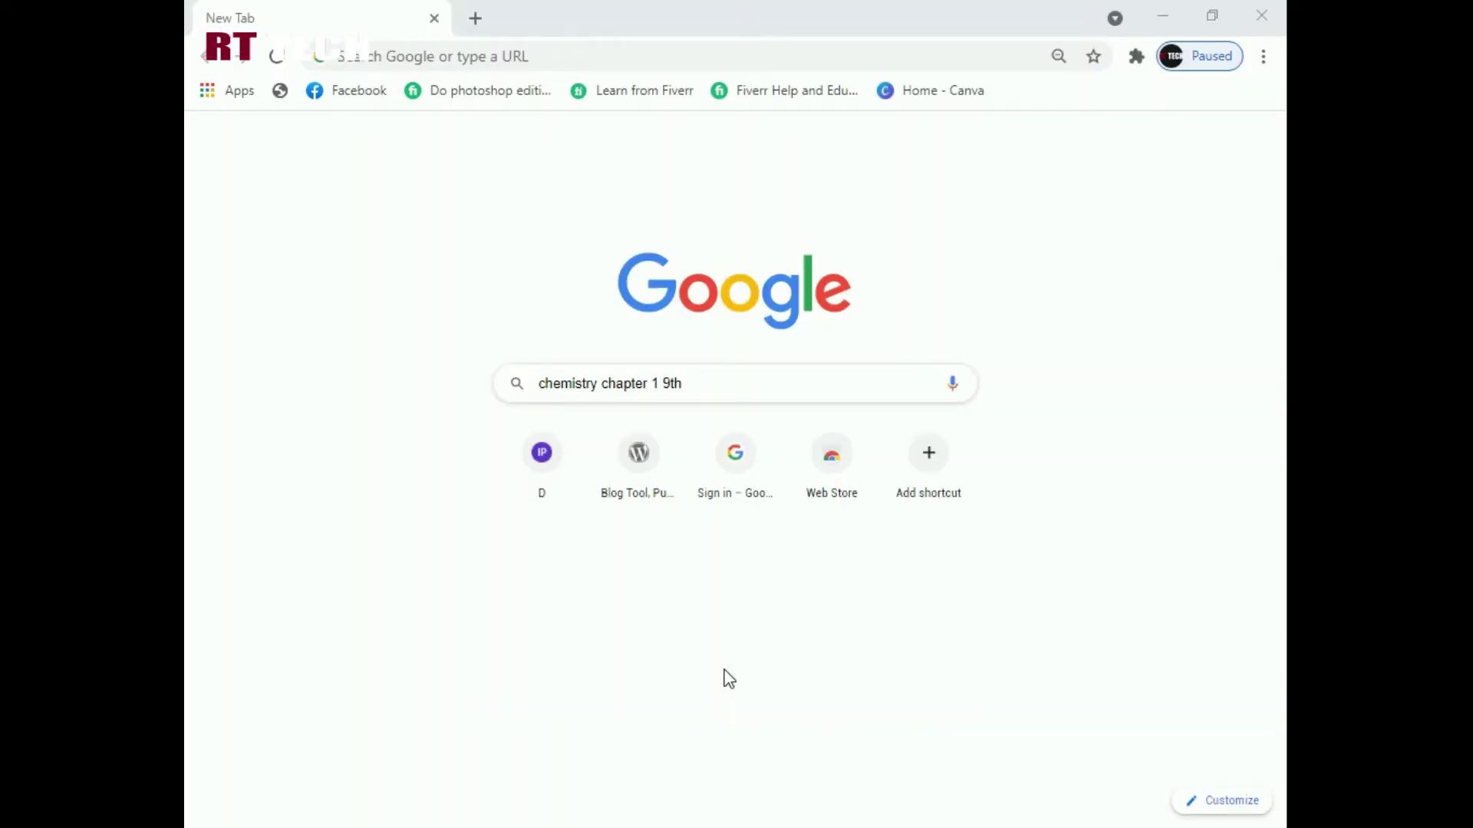
key(Return)
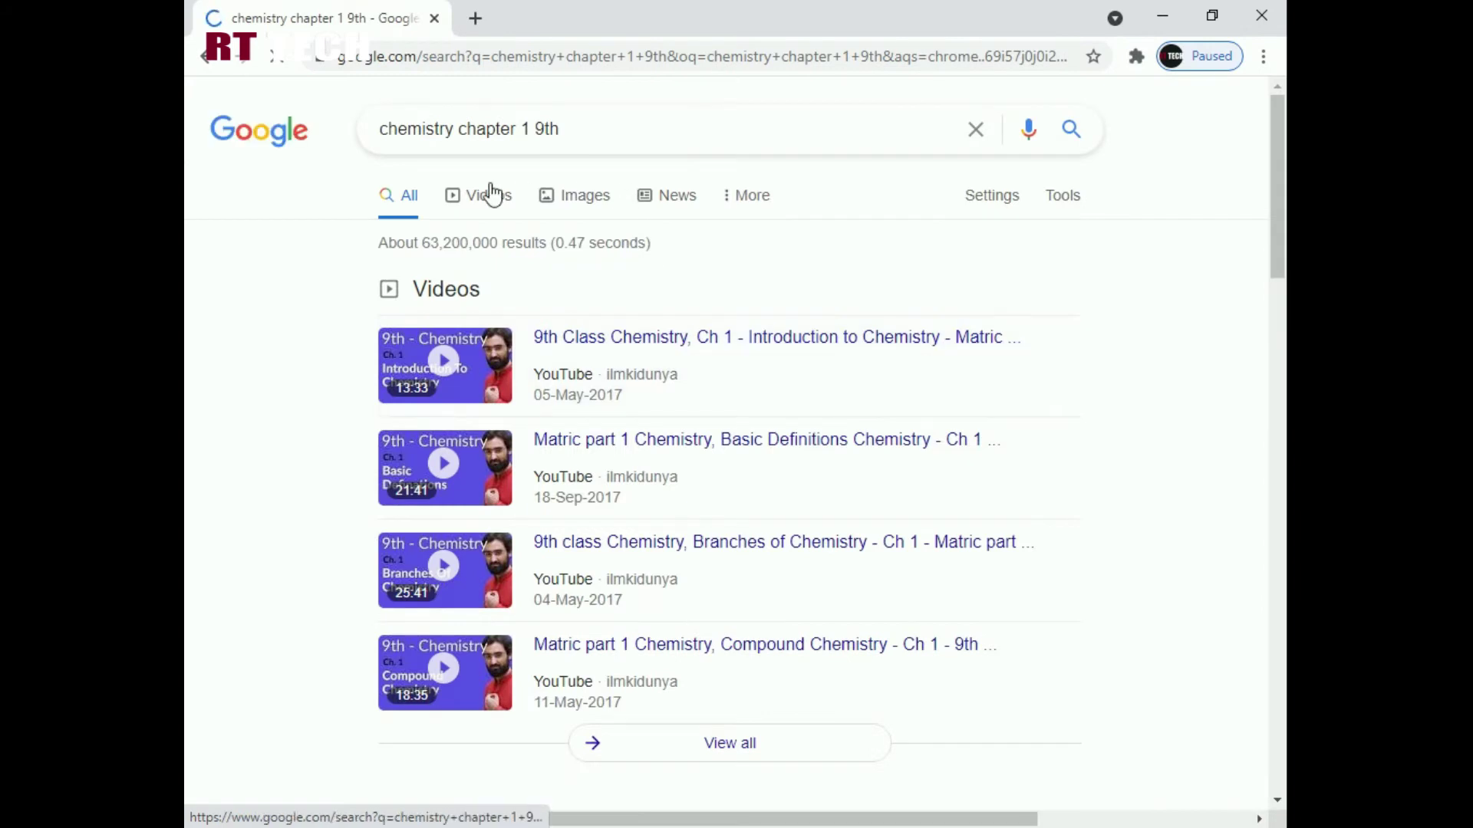
click(574, 194)
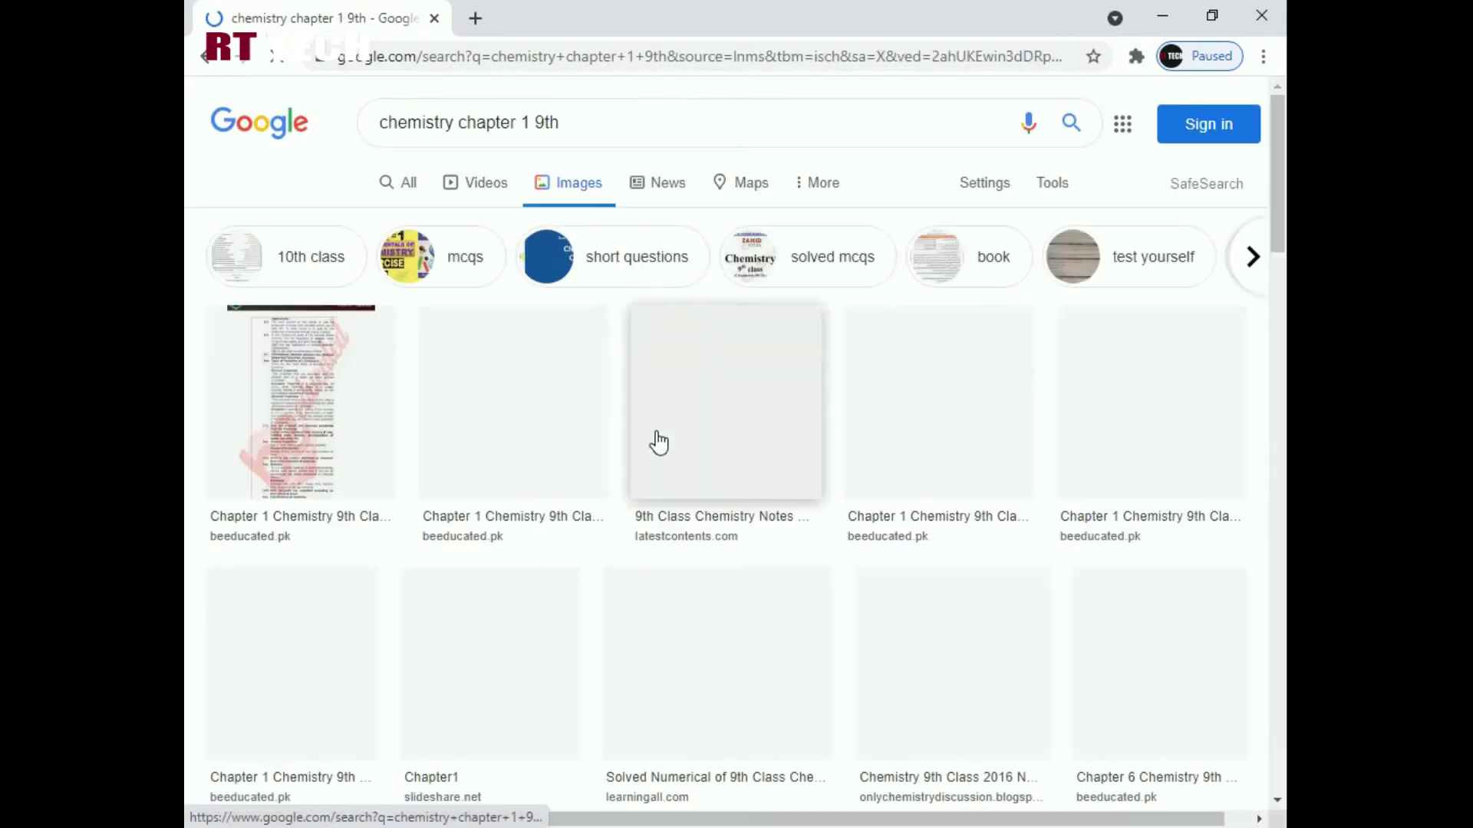
- Examine the image results for 9th class chemistry chapter 1 notes and question pages, and close the browser
scroll(654, 460, down, 5)
scroll(656, 521, down, 2)
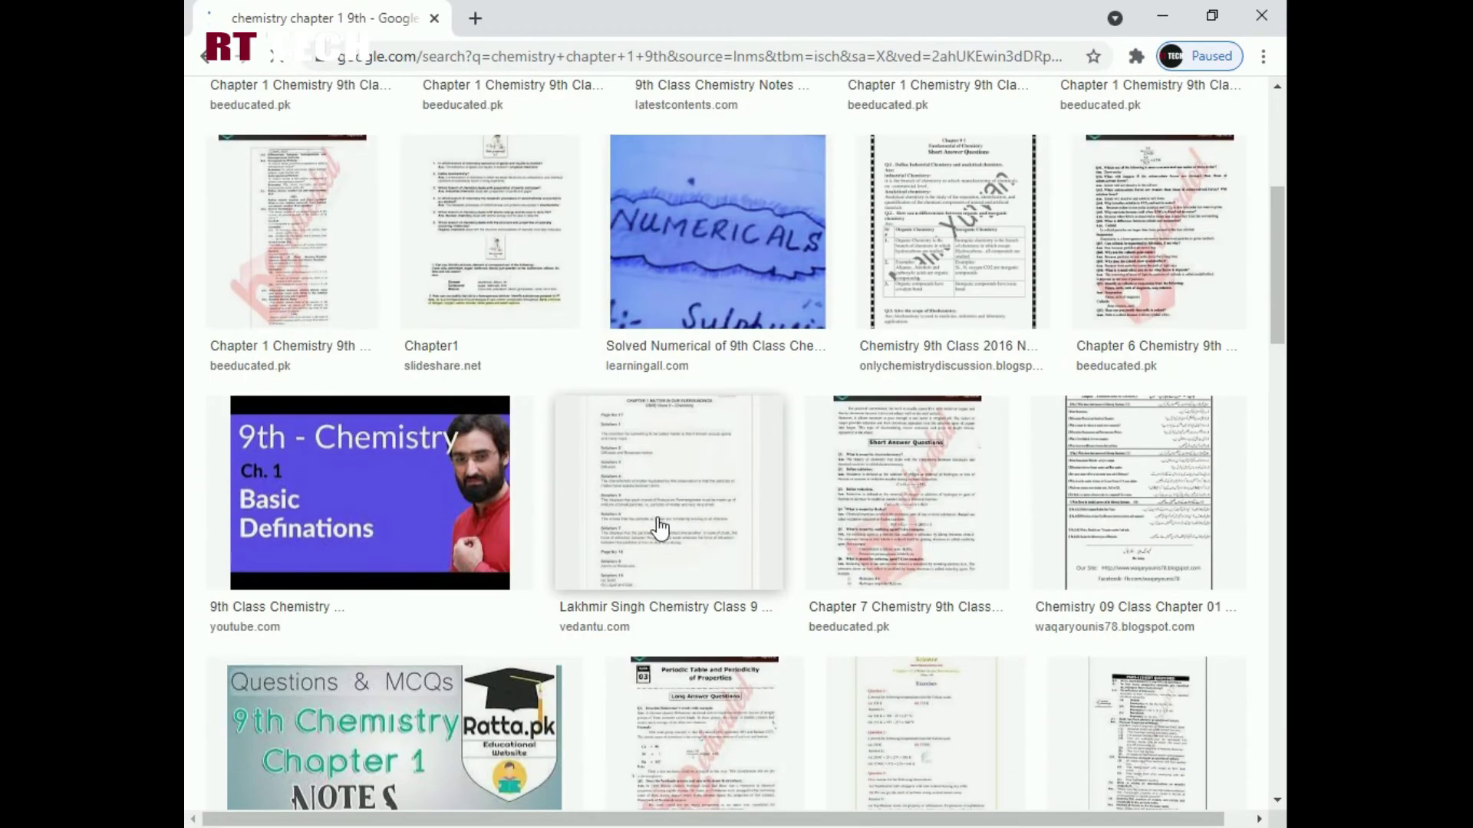
scroll(658, 568, down, 6)
scroll(657, 571, down, 5)
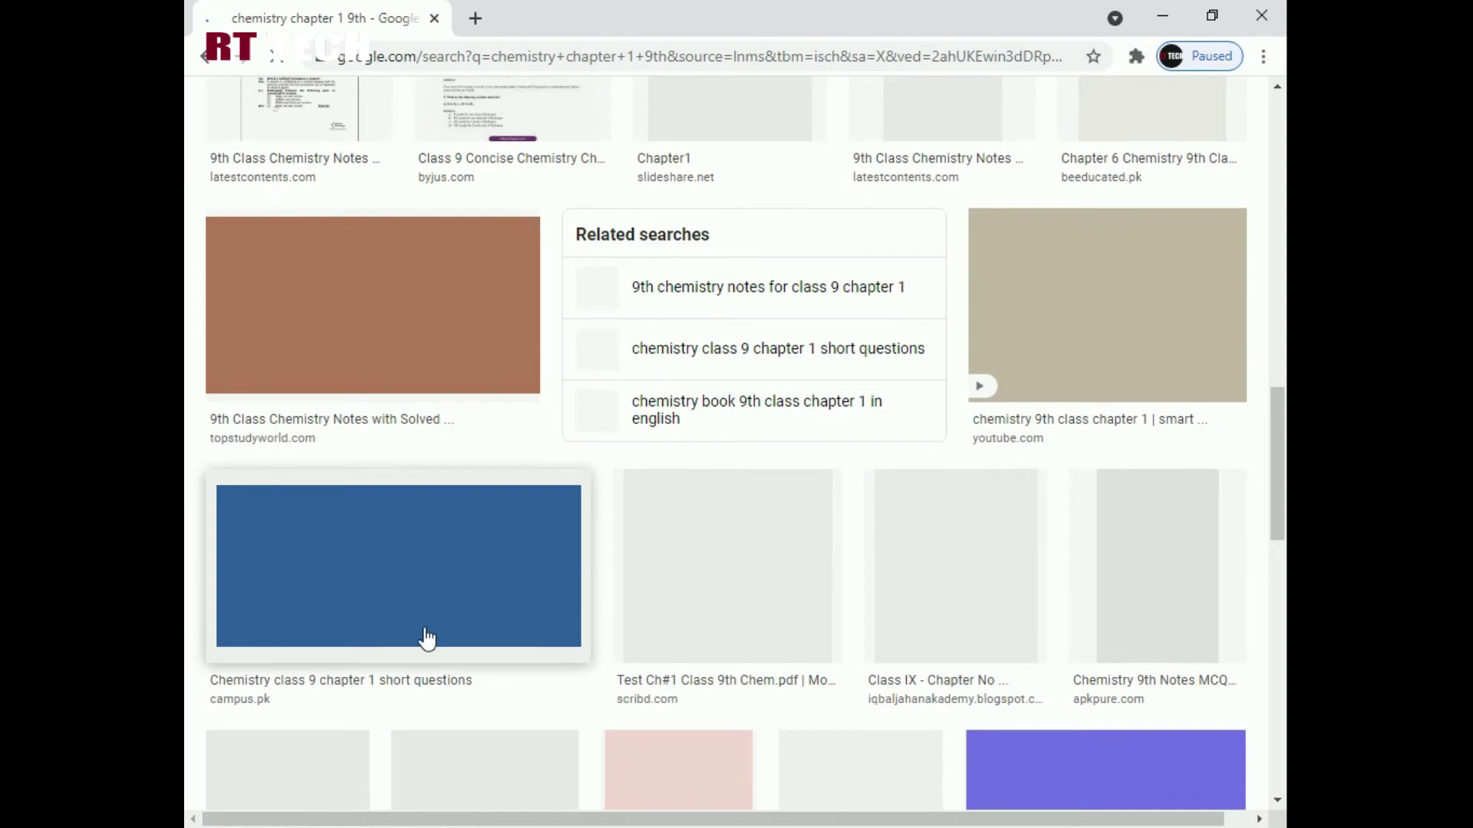
scroll(424, 640, up, 7)
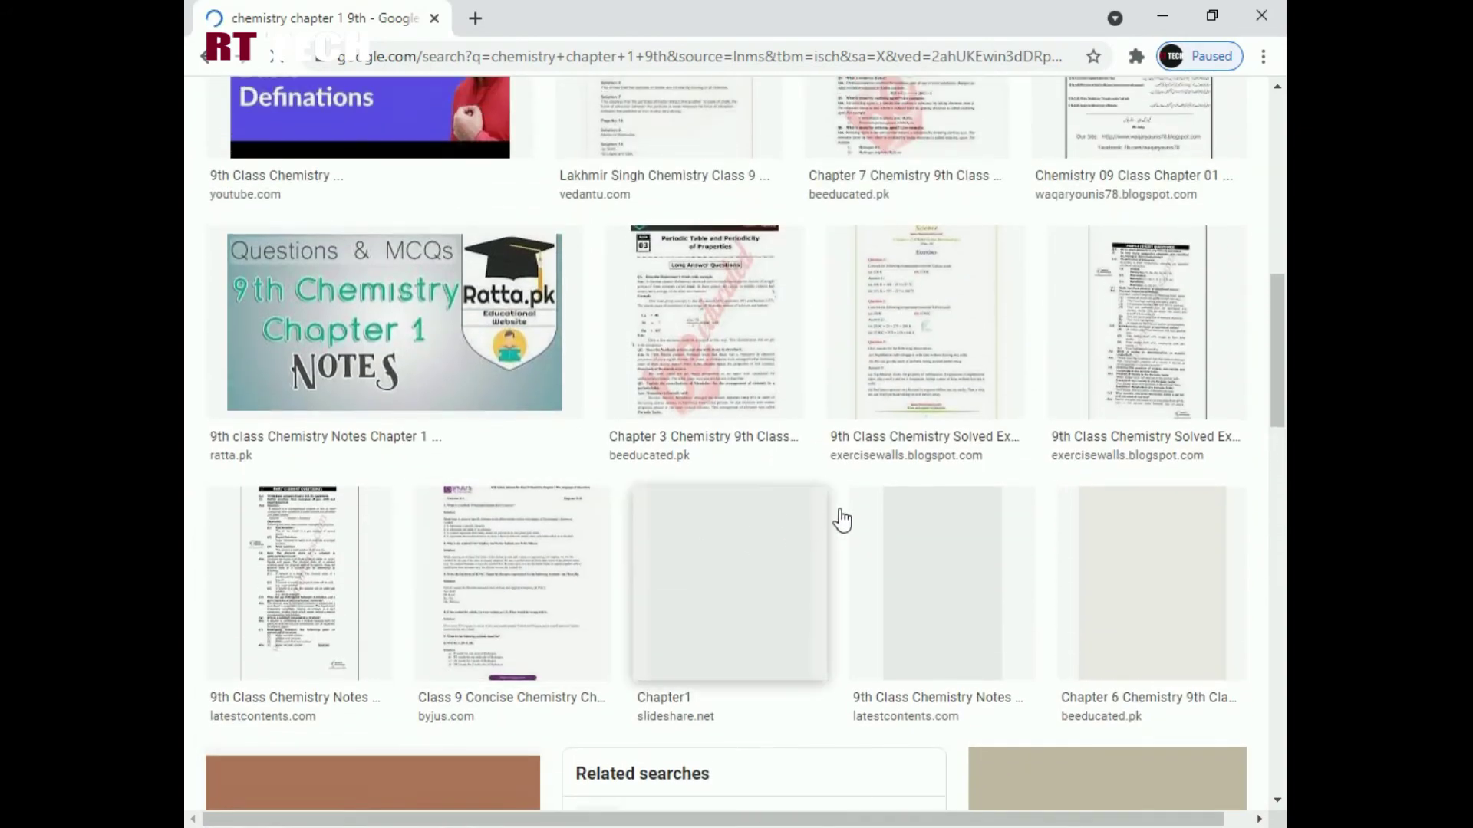
scroll(882, 495, up, 5)
scroll(874, 483, down, 15)
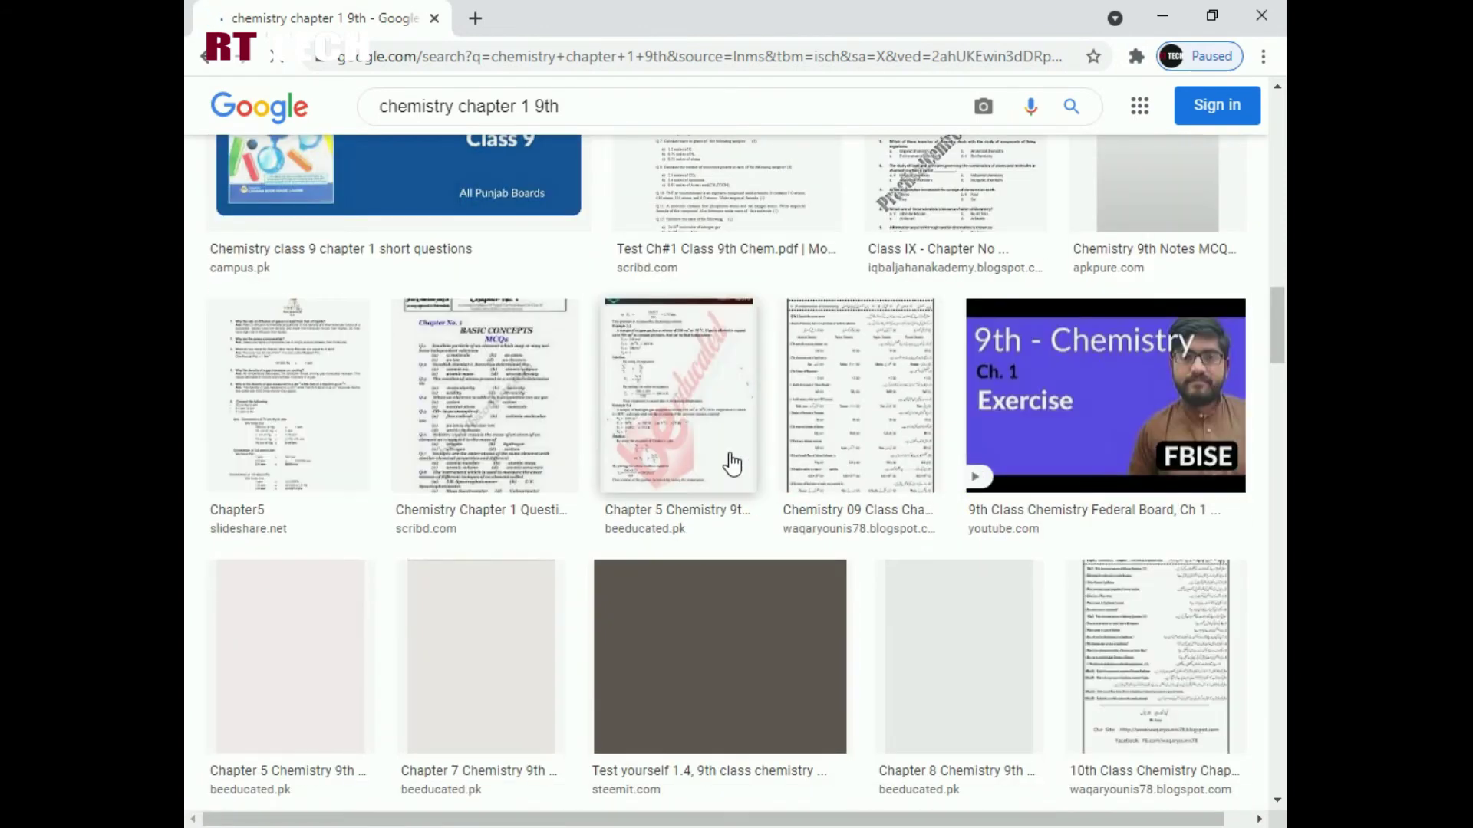
scroll(729, 460, up, 4)
scroll(587, 508, up, 1)
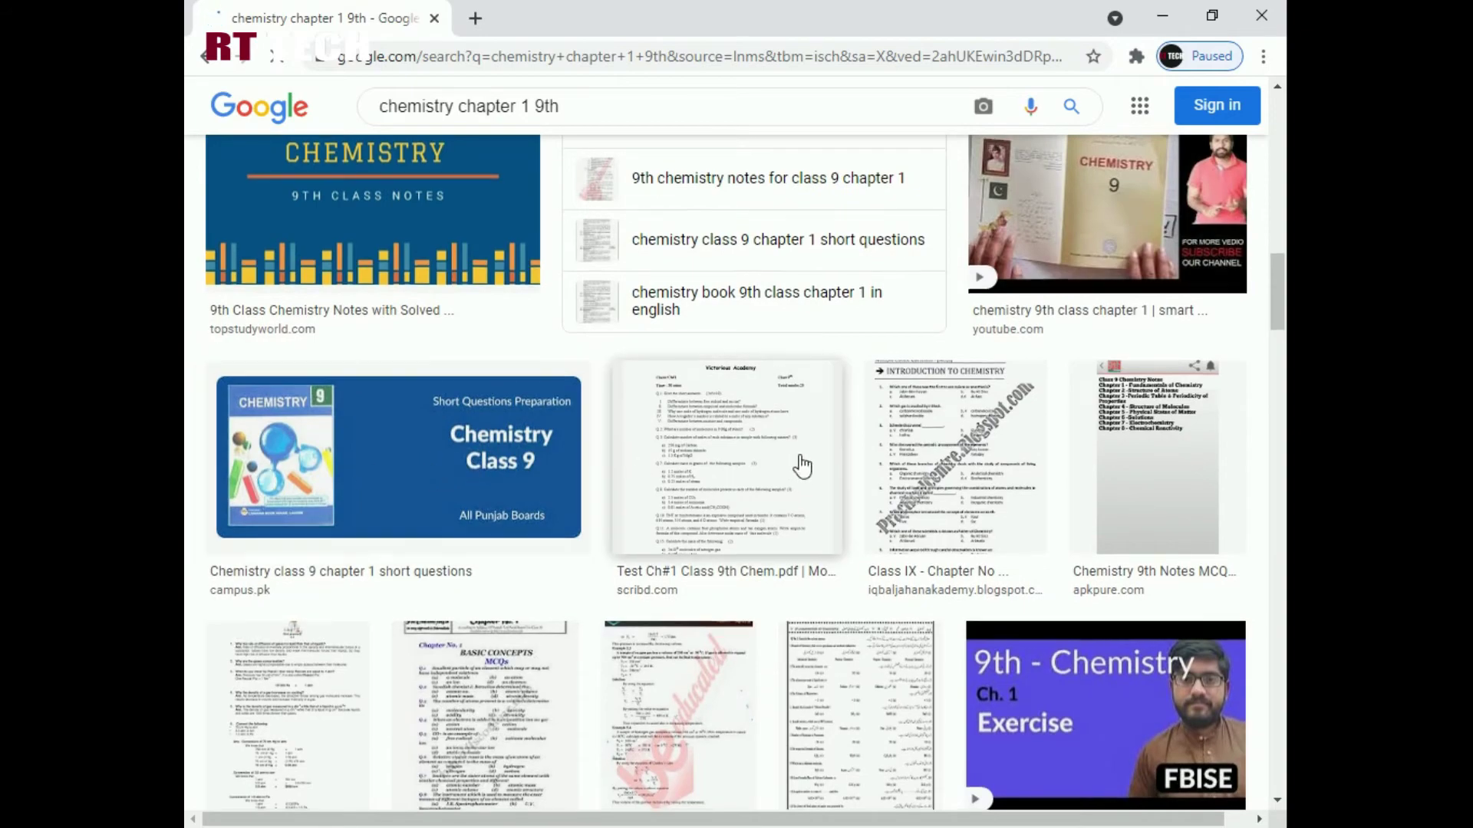
scroll(798, 467, down, 6)
scroll(798, 466, up, 8)
scroll(535, 541, down, 9)
scroll(532, 540, down, 4)
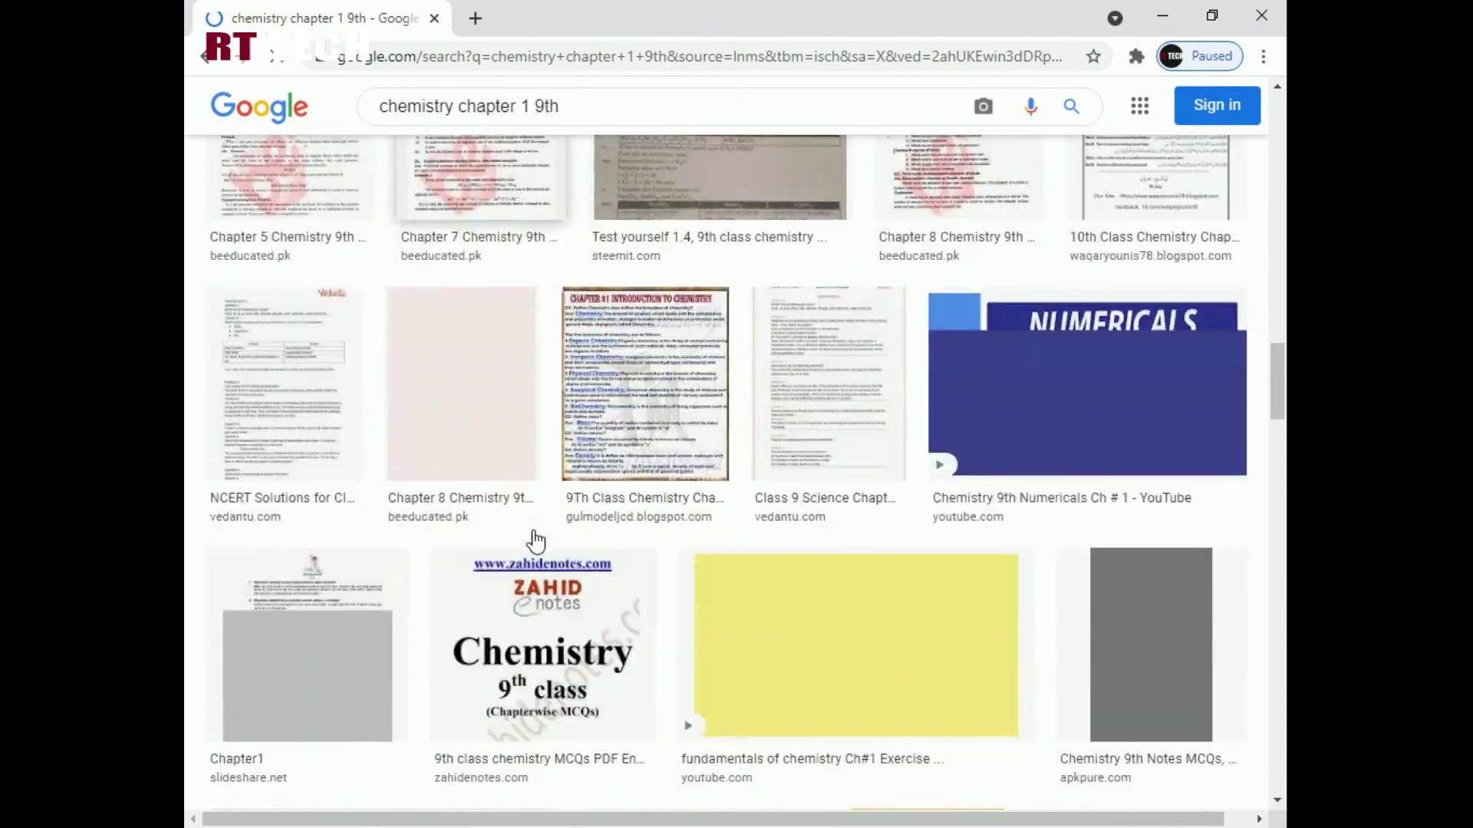
scroll(801, 574, down, 1)
scroll(801, 572, down, 7)
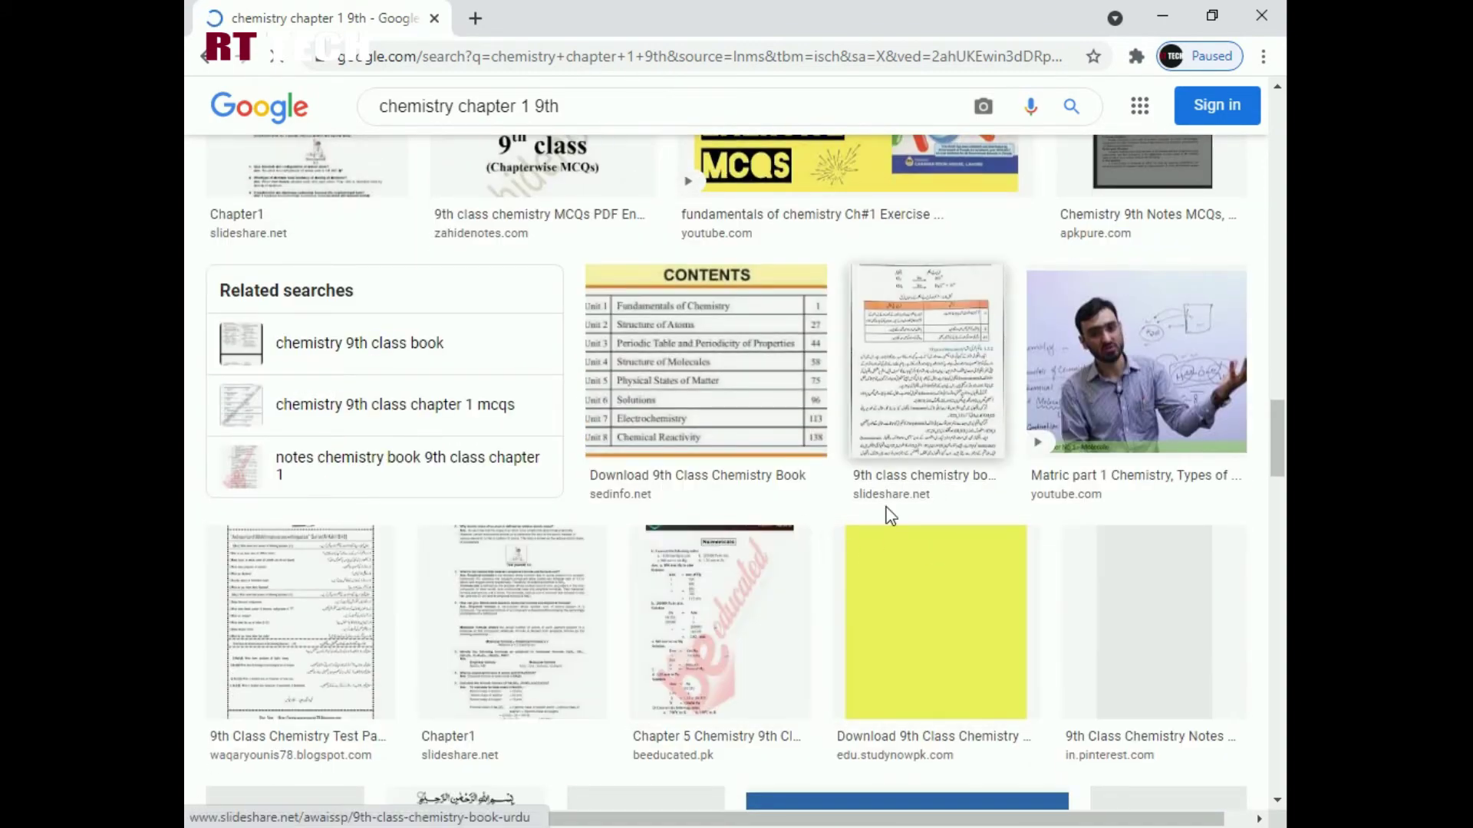
scroll(766, 614, down, 3)
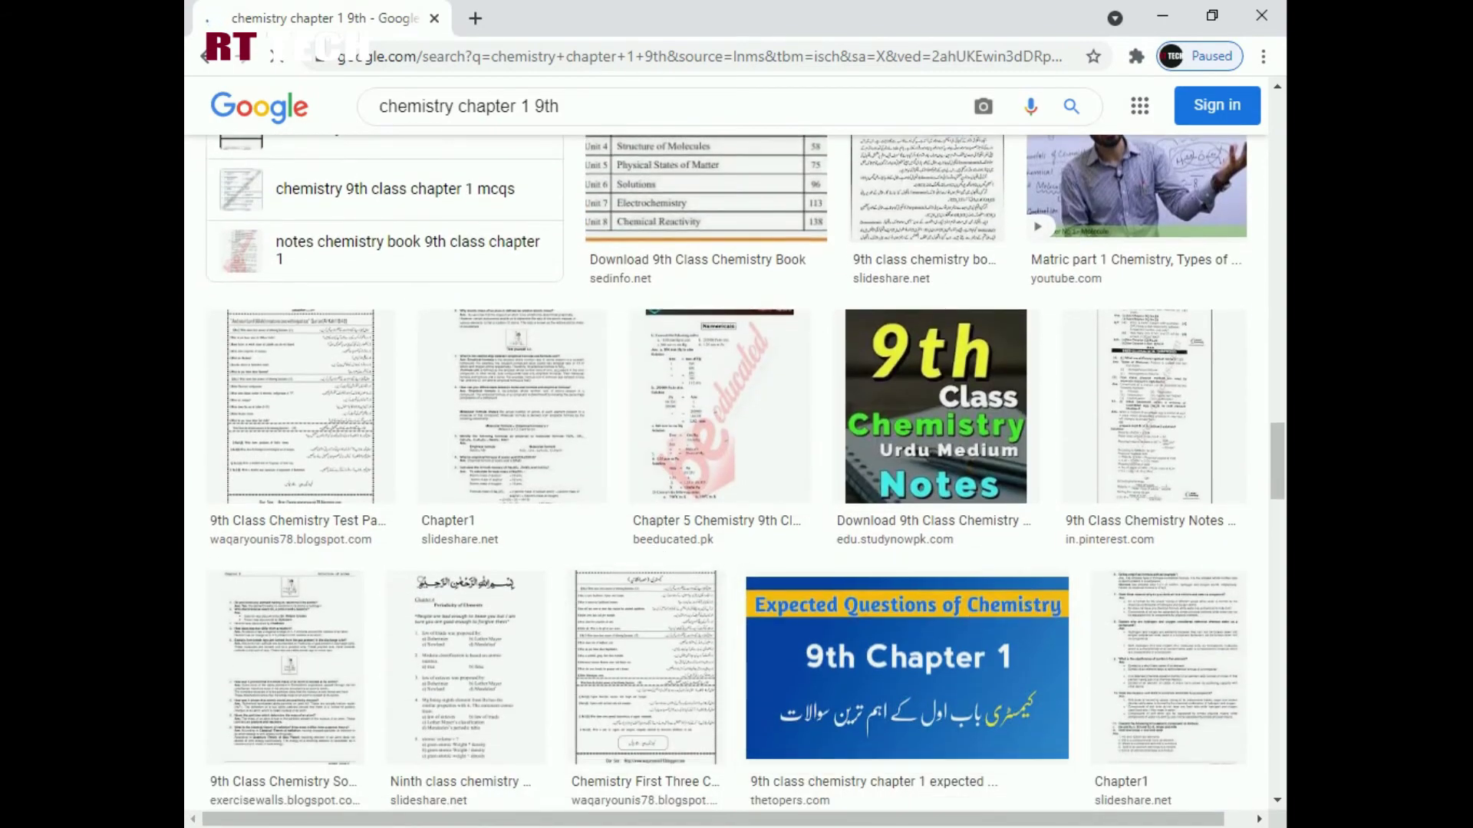
scroll(1065, 586, down, 3)
scroll(311, 640, down, 2)
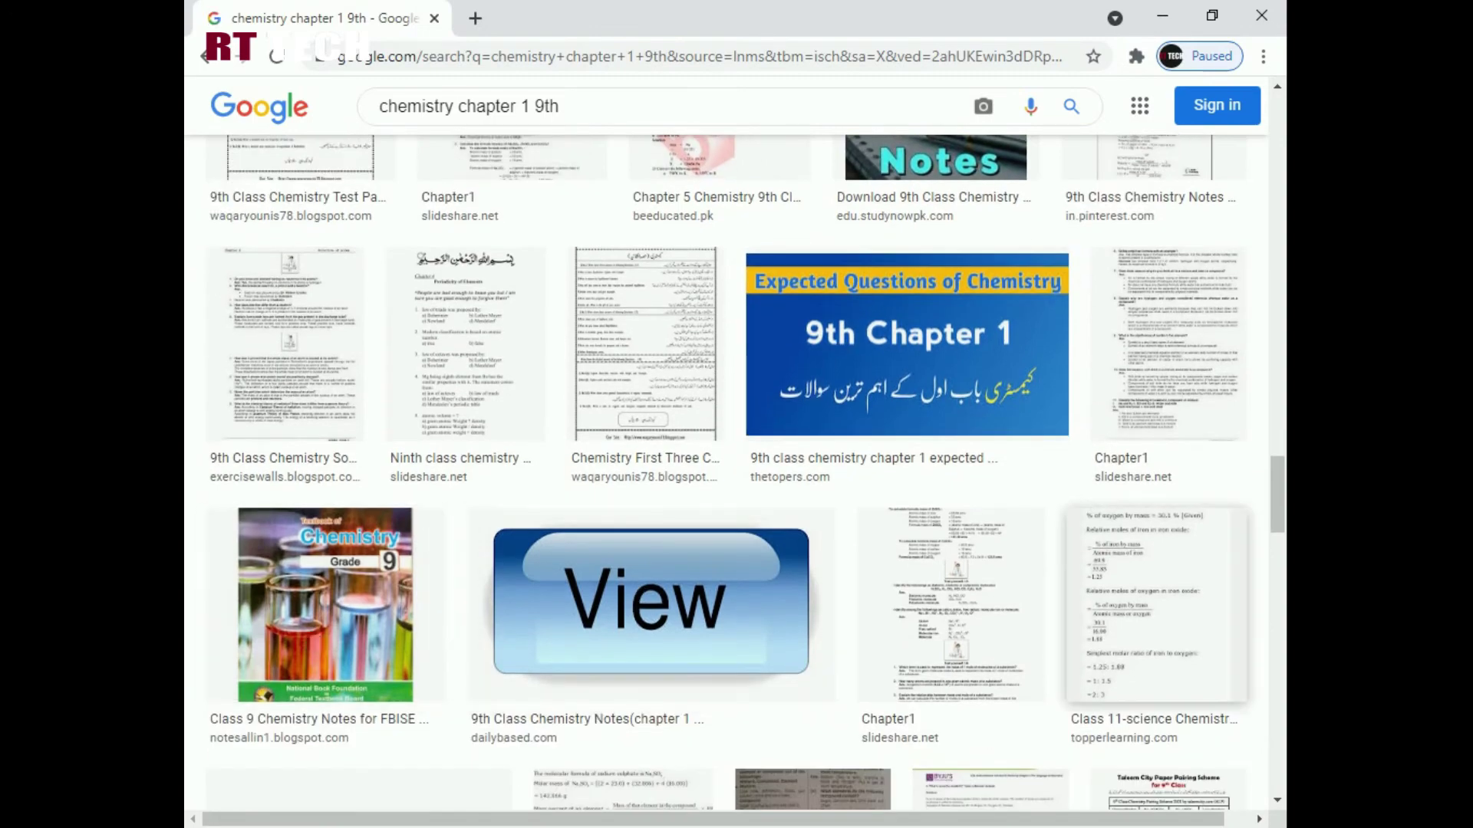
scroll(789, 591, down, 7)
scroll(713, 614, down, 3)
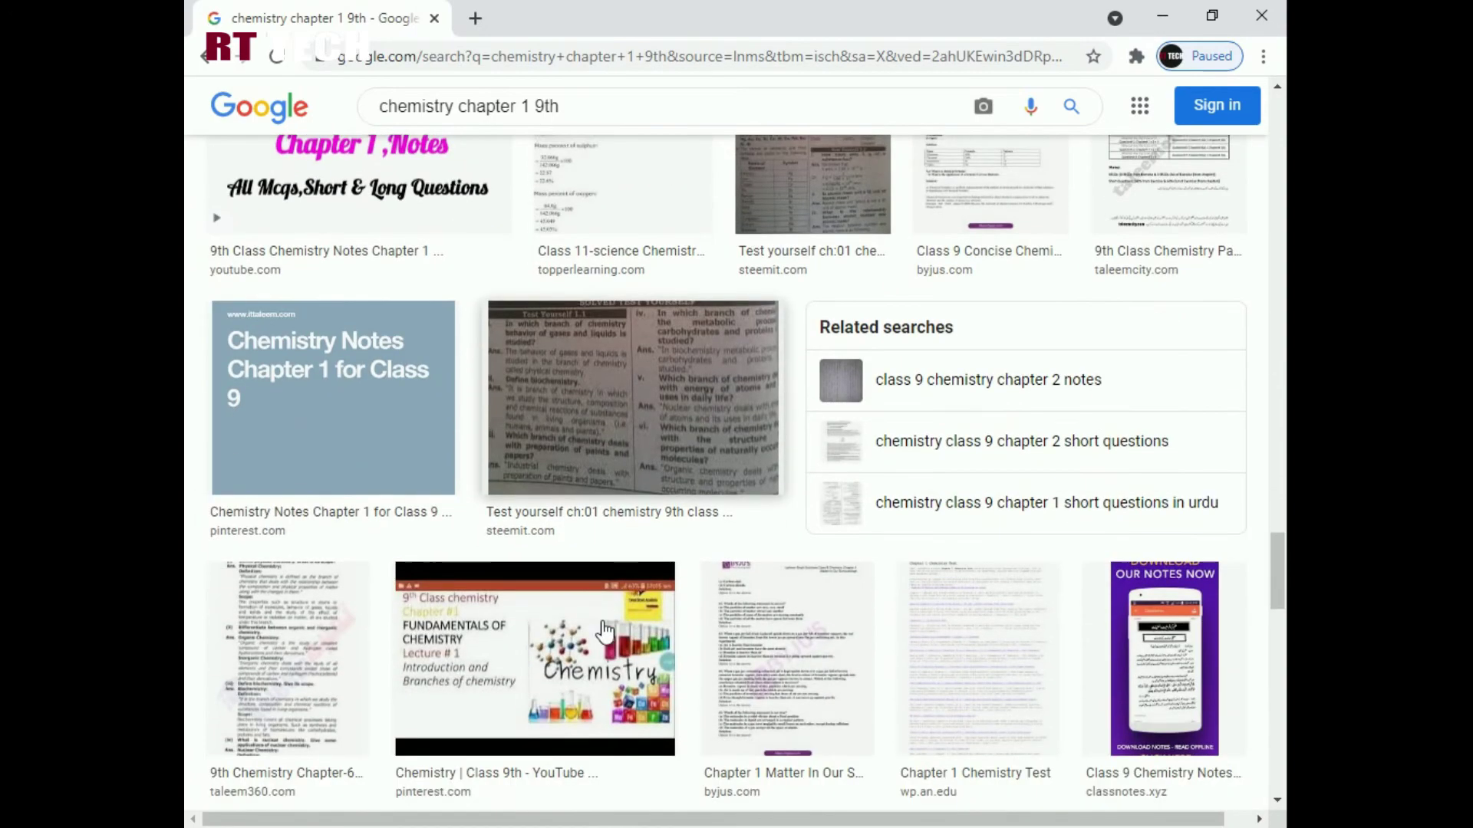
scroll(1196, 507, down, 2)
scroll(1212, 491, down, 2)
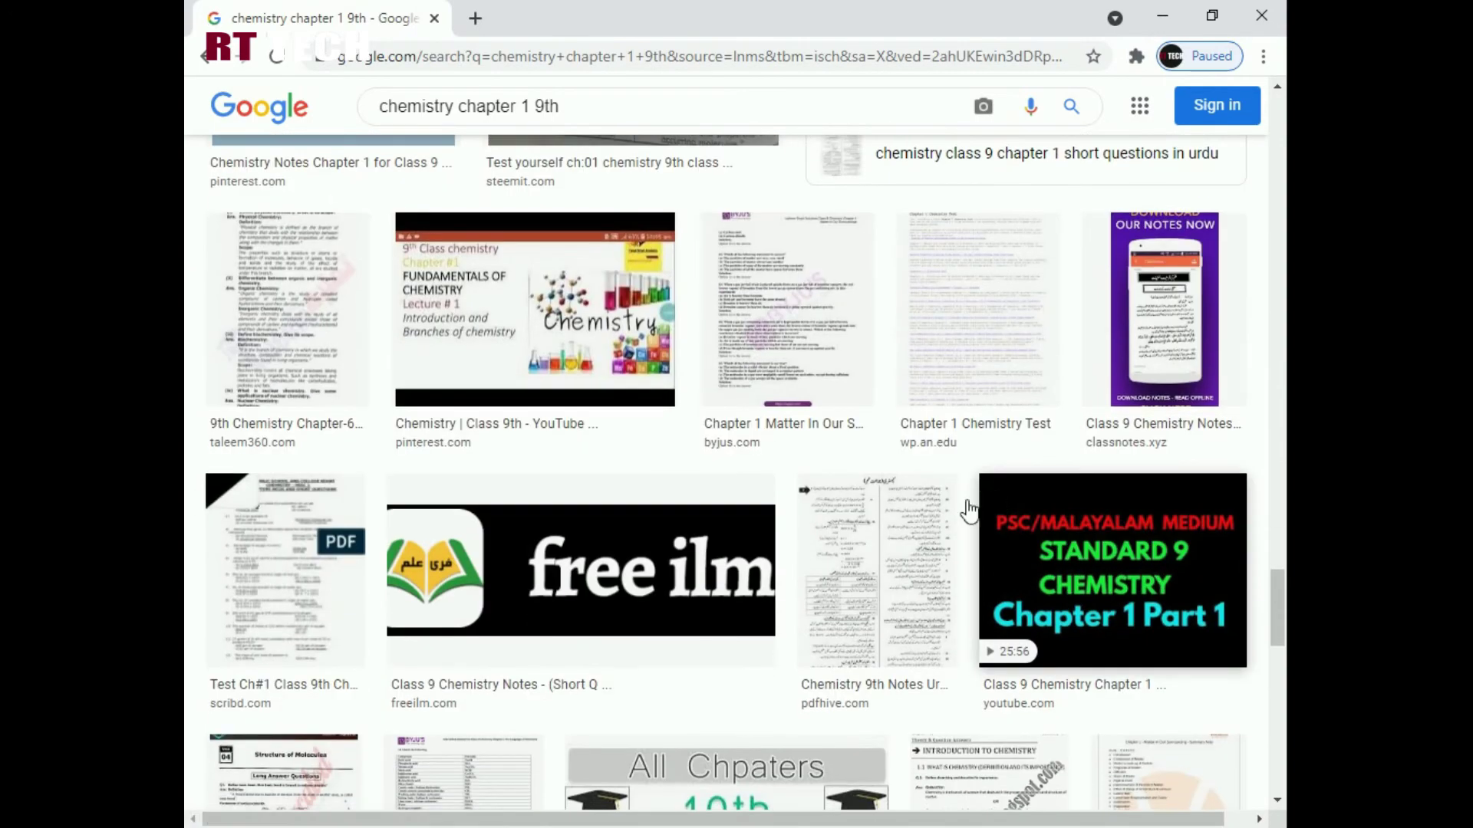
scroll(964, 253, down, 3)
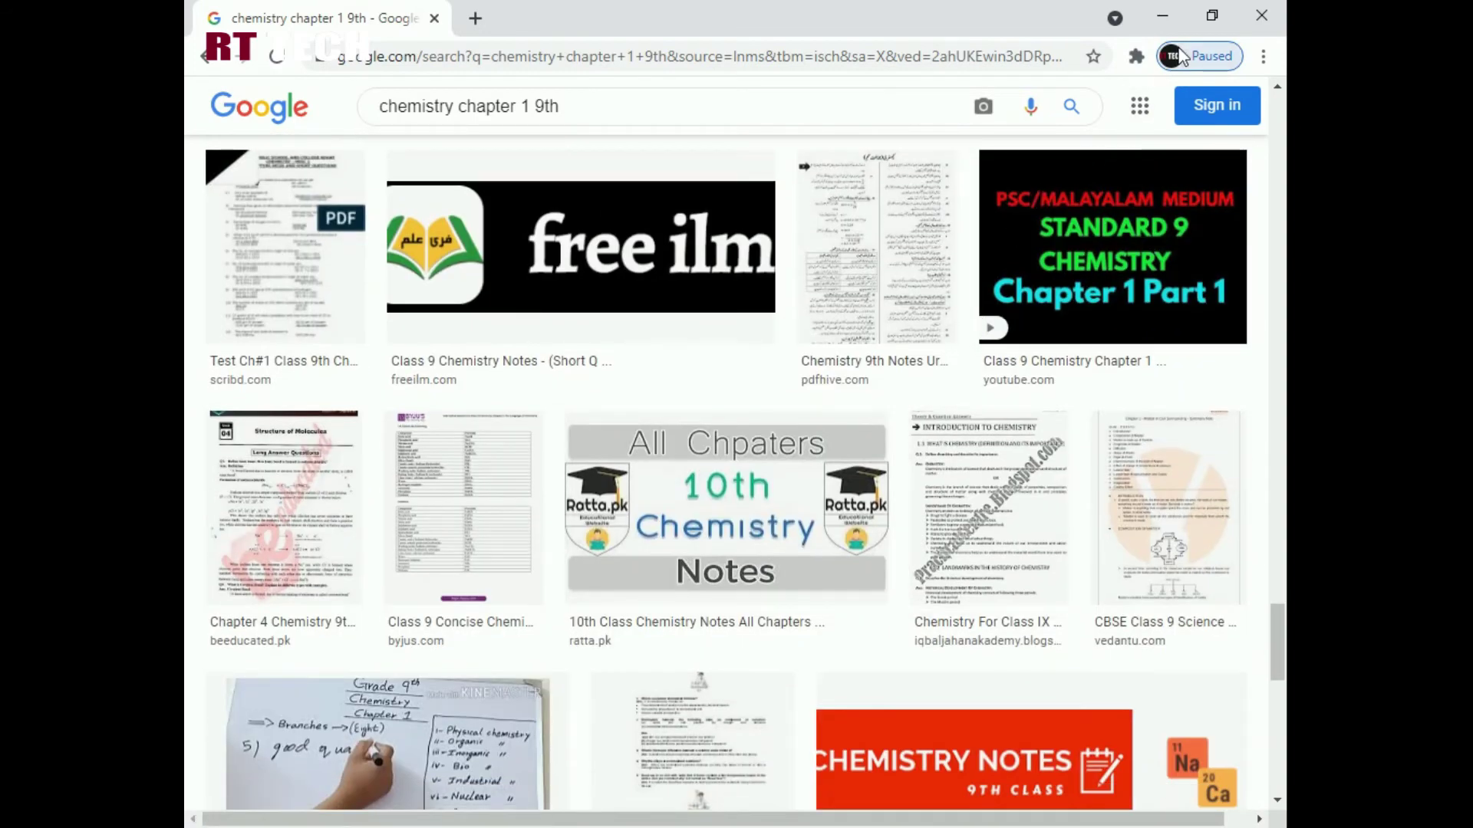
click(1265, 18)
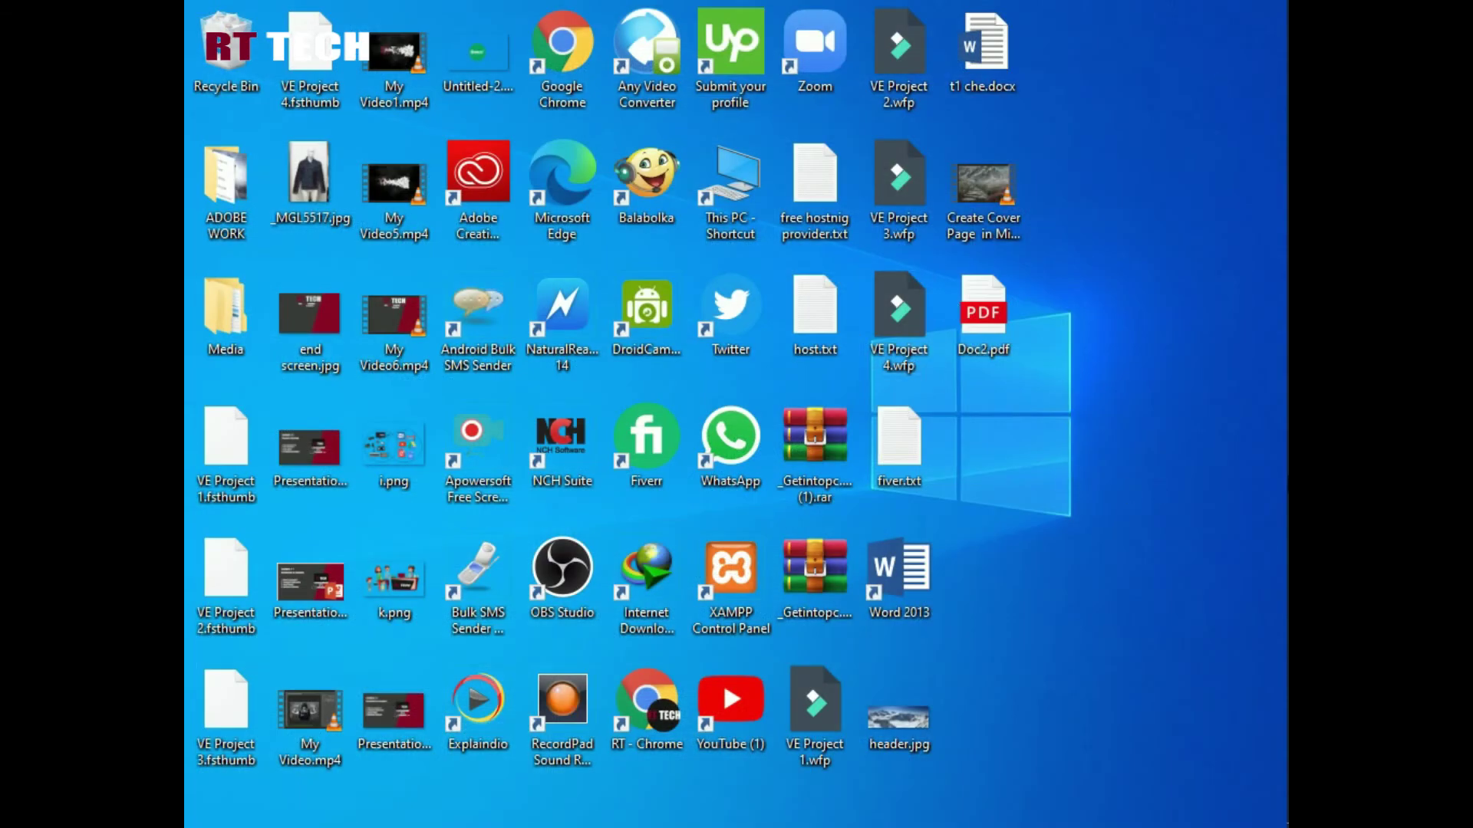
- Switch to the blank Document2 in Word and insert the picture header.jpg from the Desktop folder
click(1252, 484)
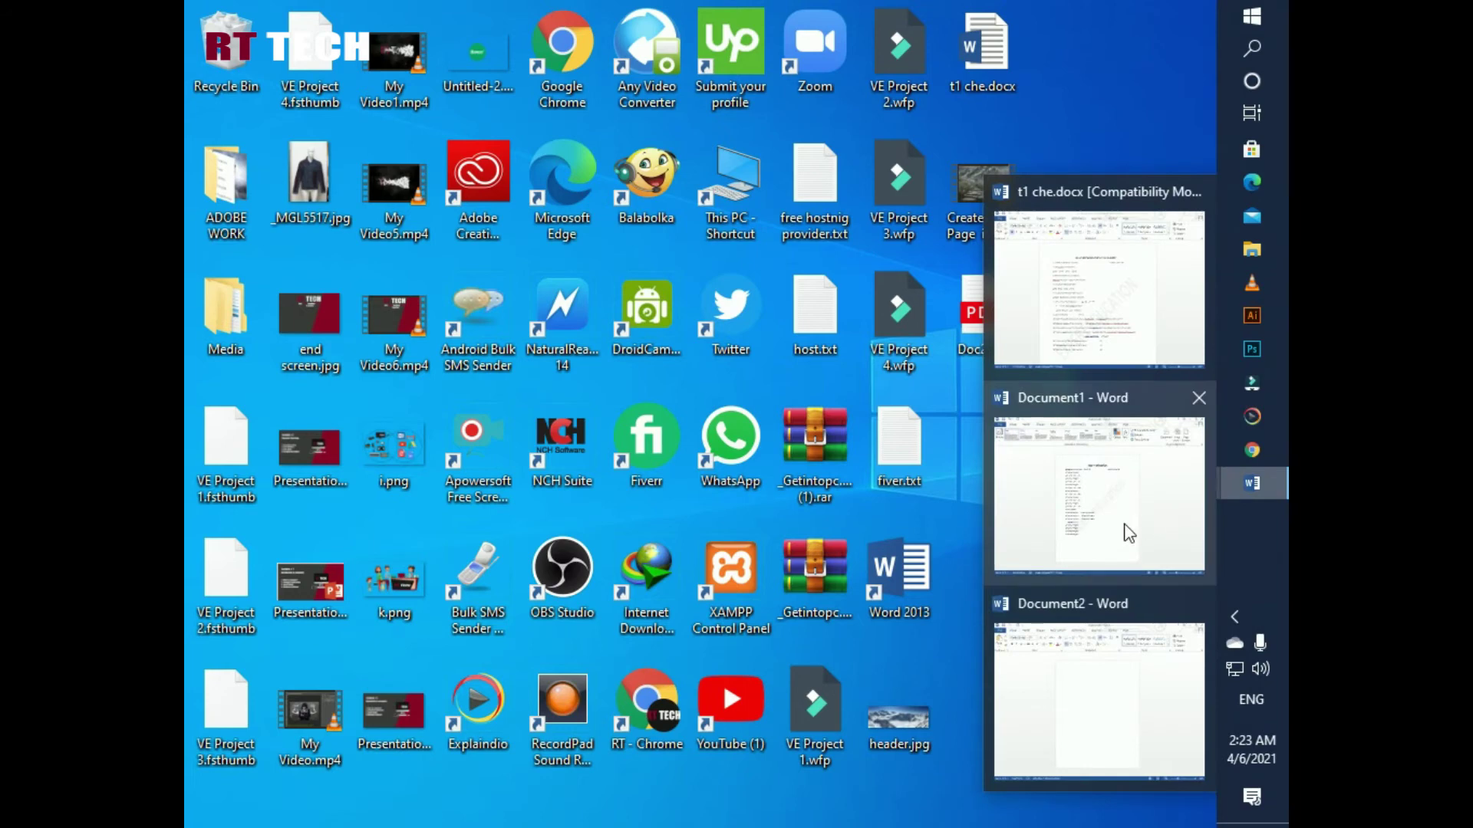
click(1086, 725)
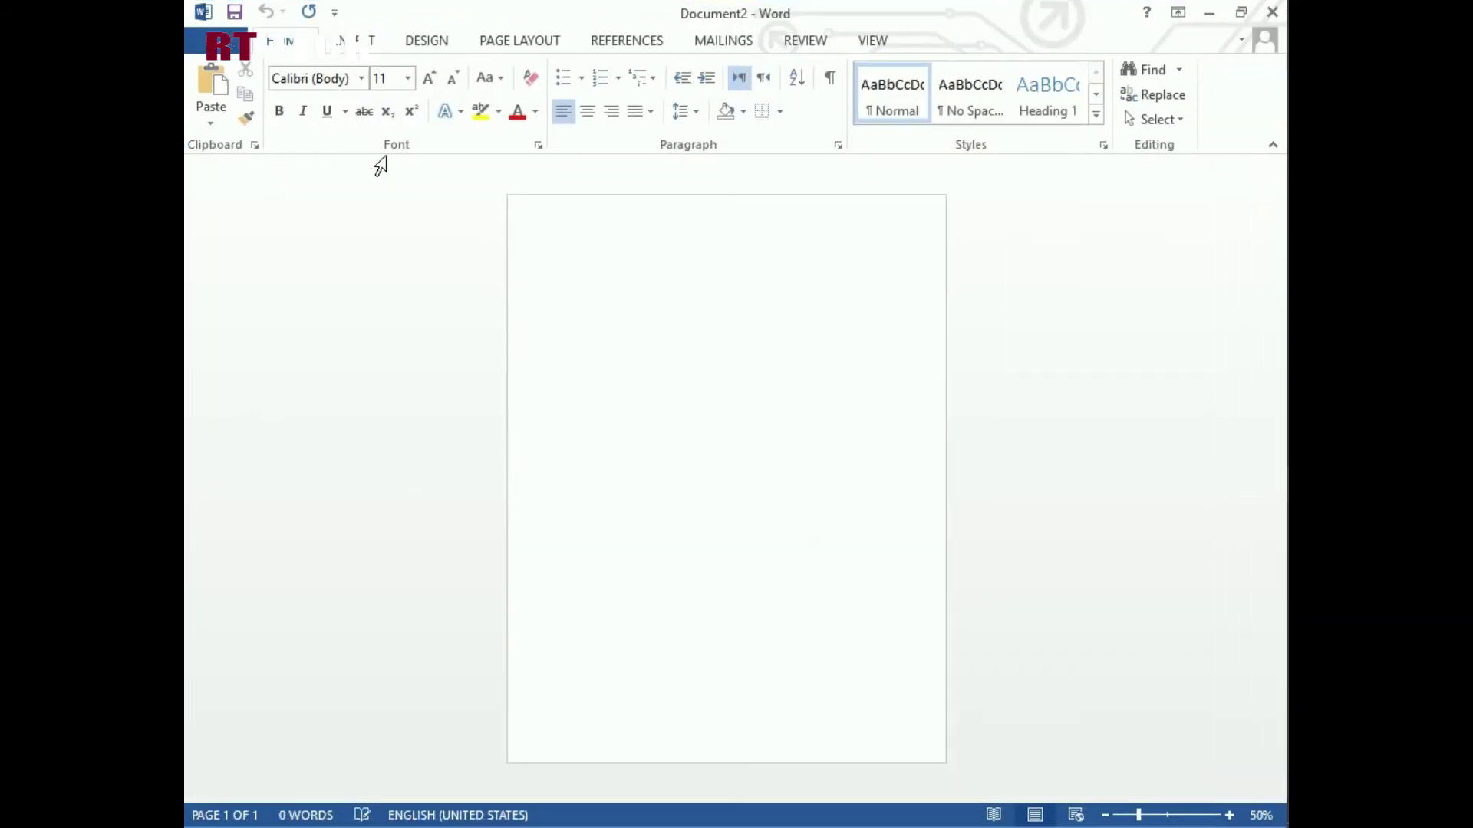
click(346, 44)
click(375, 89)
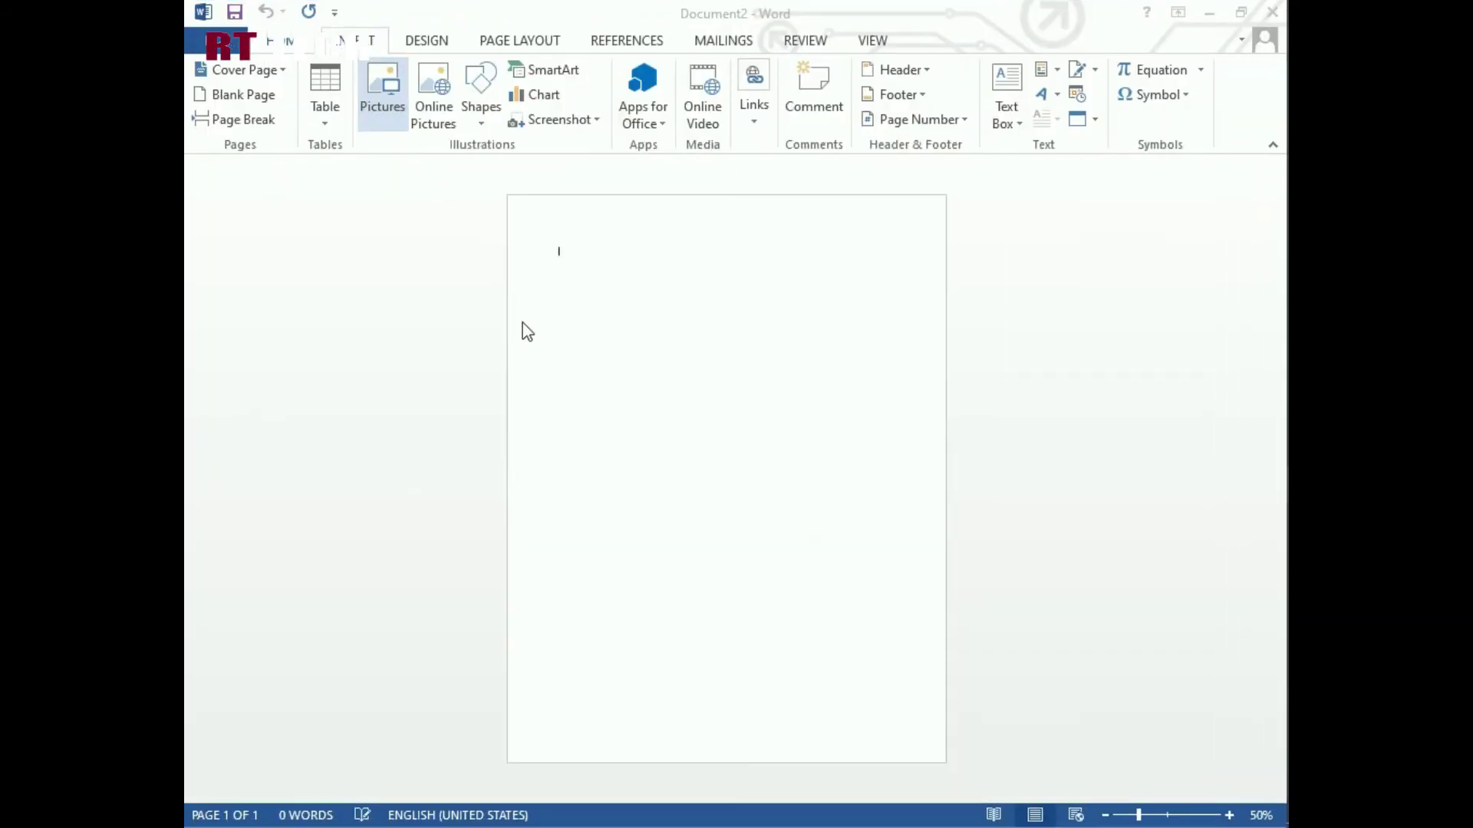
scroll(540, 258, down, 2)
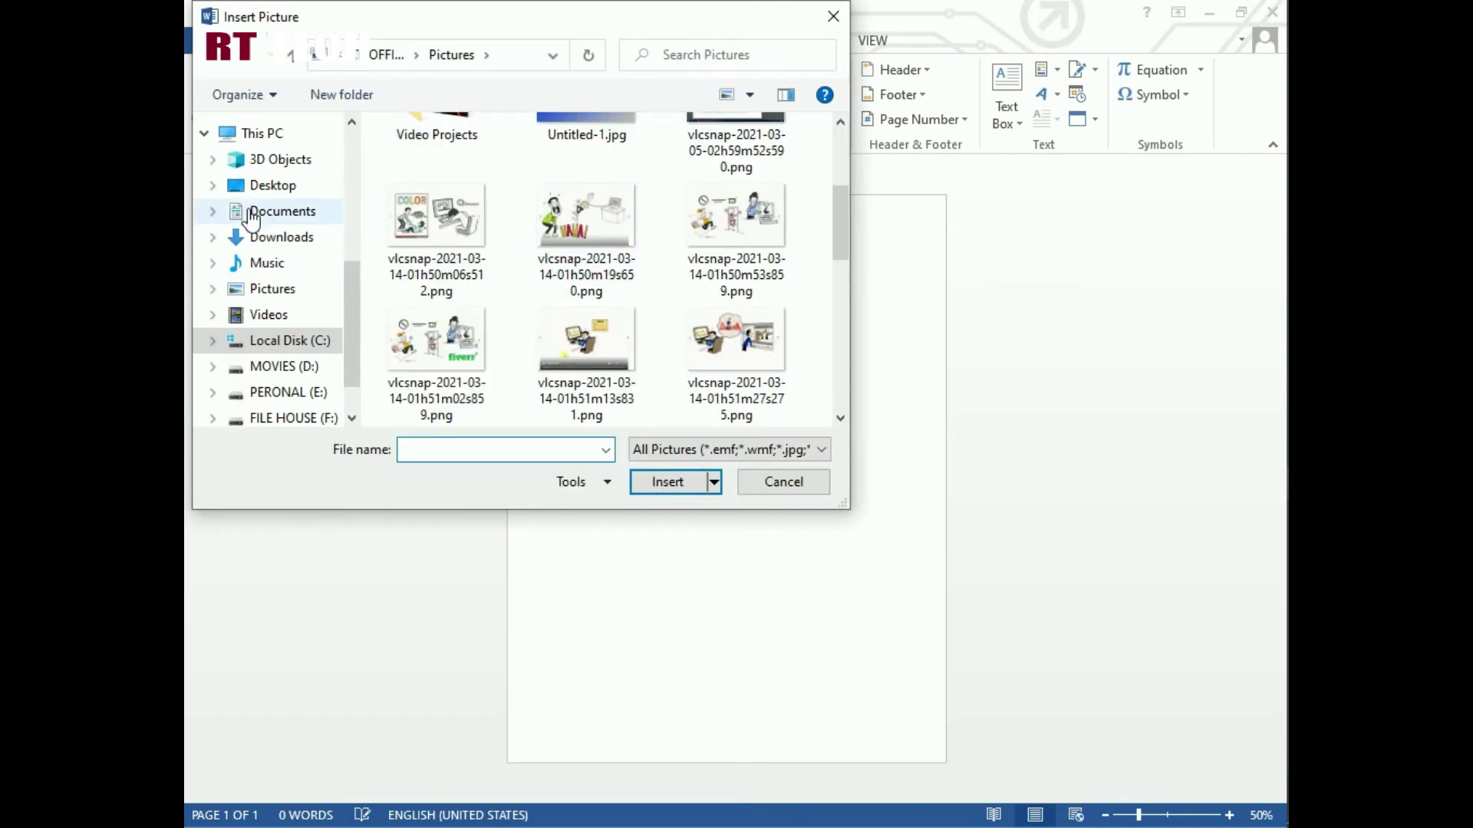
click(268, 187)
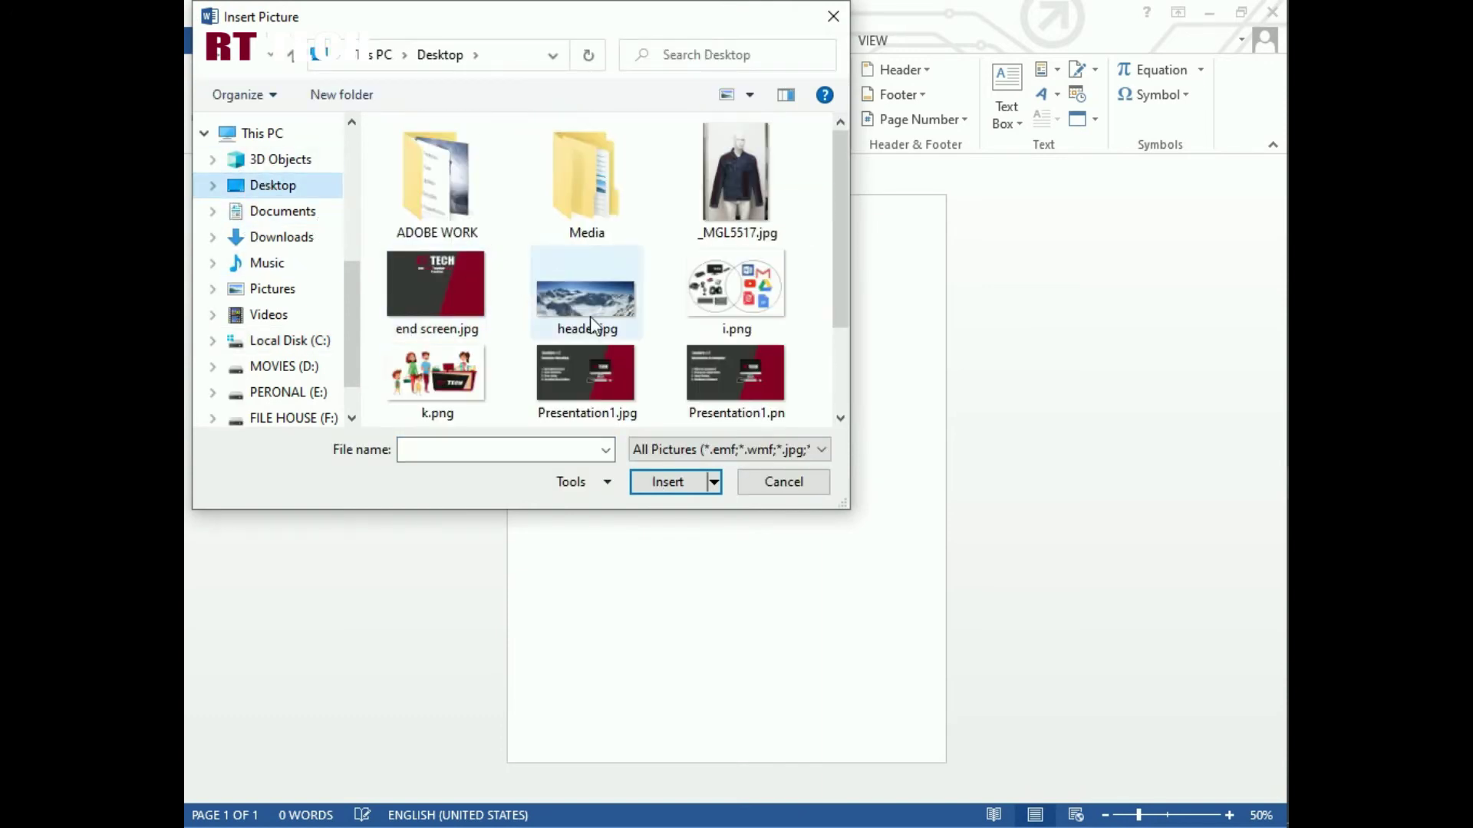
click(599, 322)
click(678, 483)
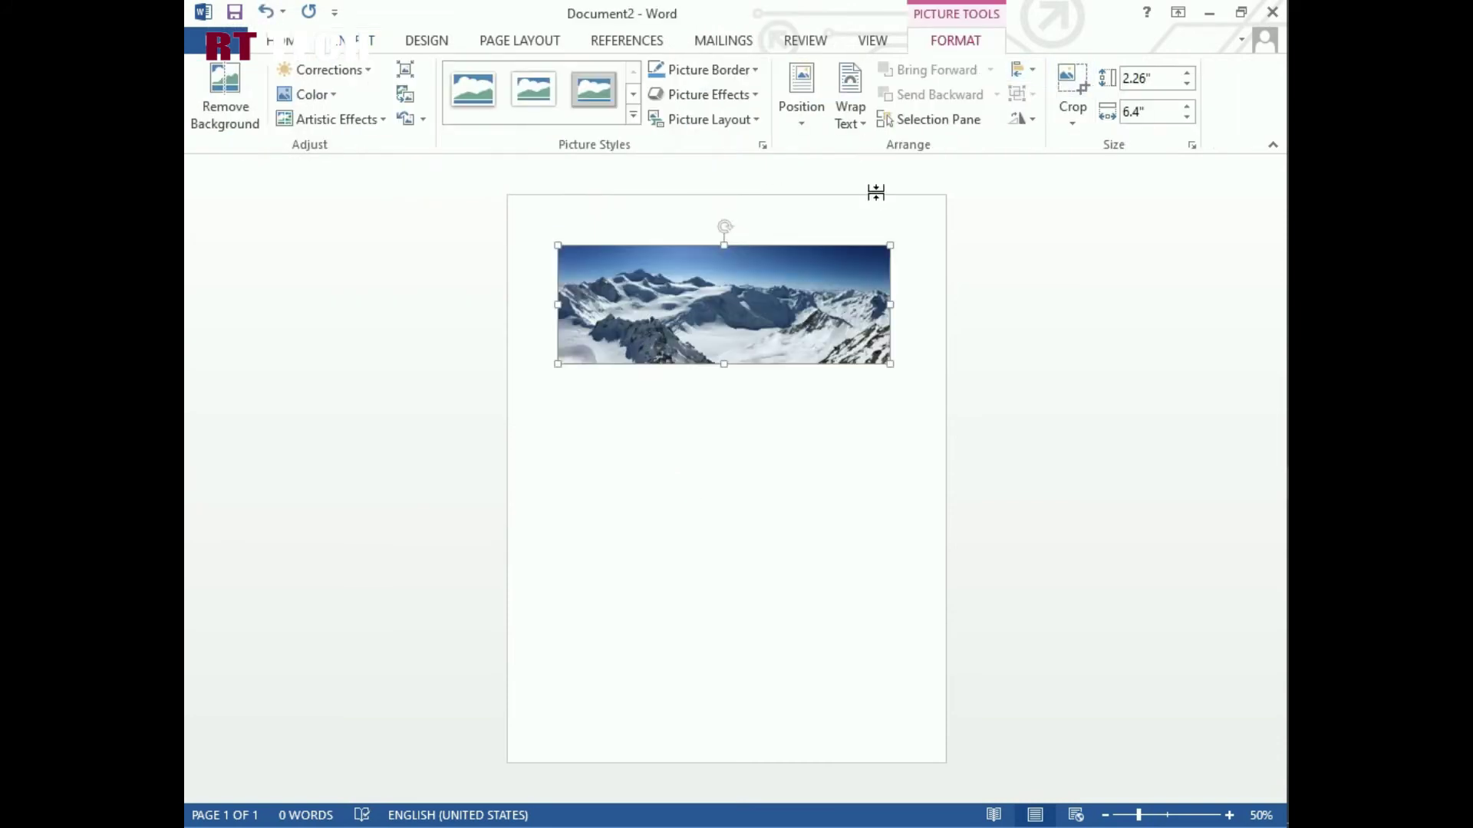
- Position the mountain picture at the top centre with text wrapping and stretch it across the full page width, covering the upper part of the page
click(547, 40)
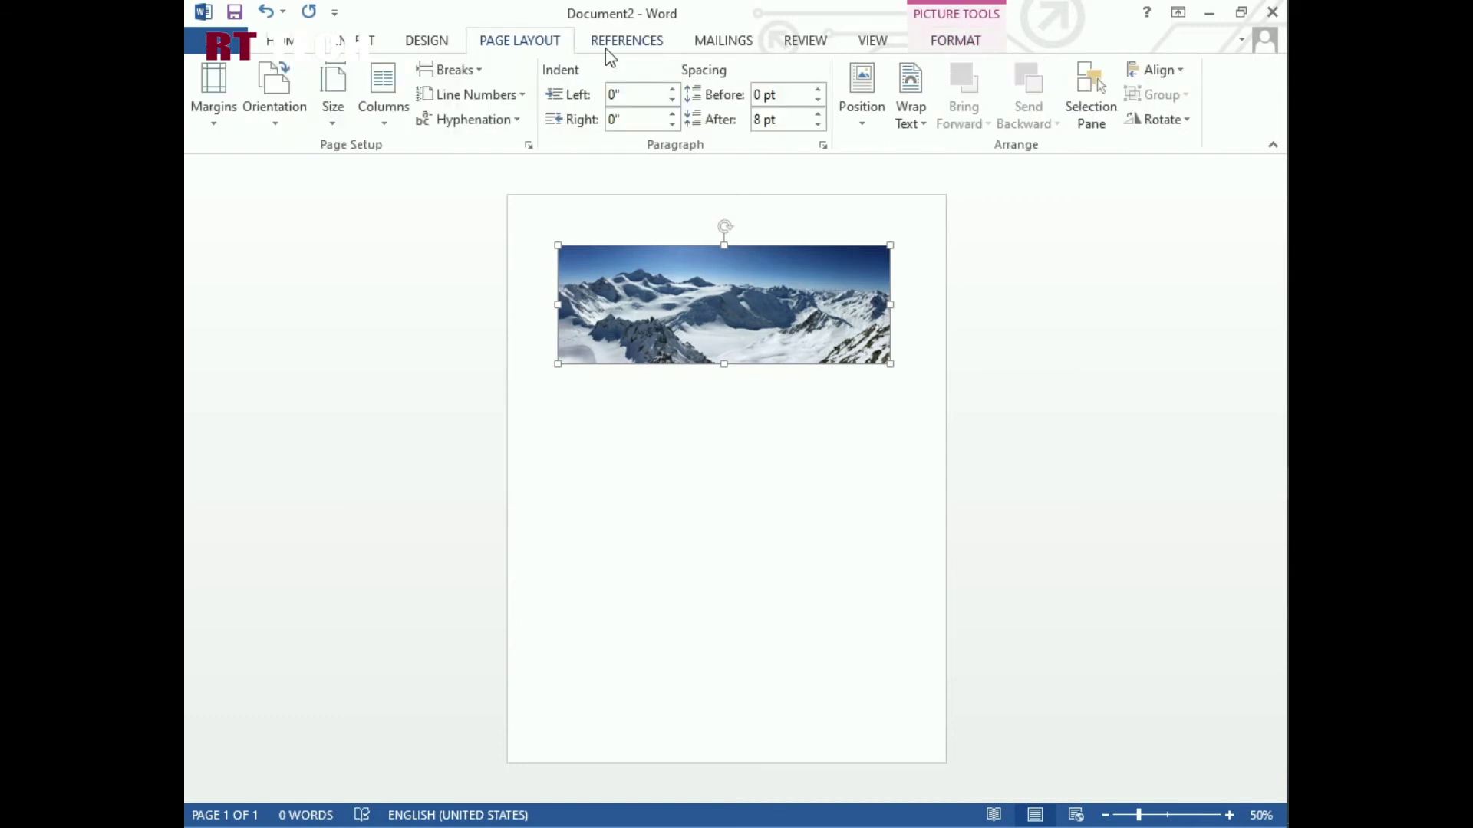
click(884, 125)
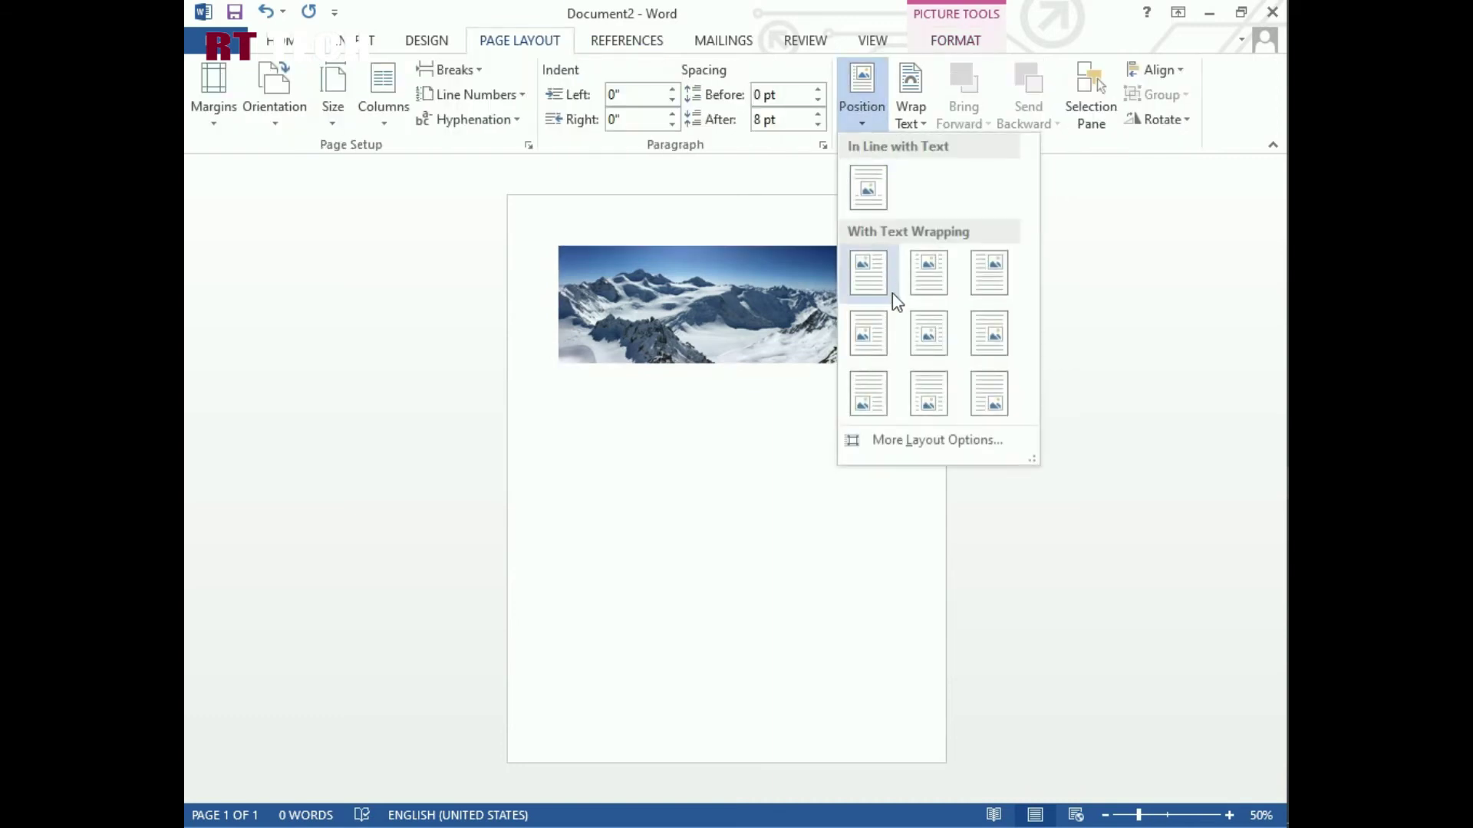
click(924, 290)
drag(743, 322, 725, 373)
drag(545, 304, 508, 304)
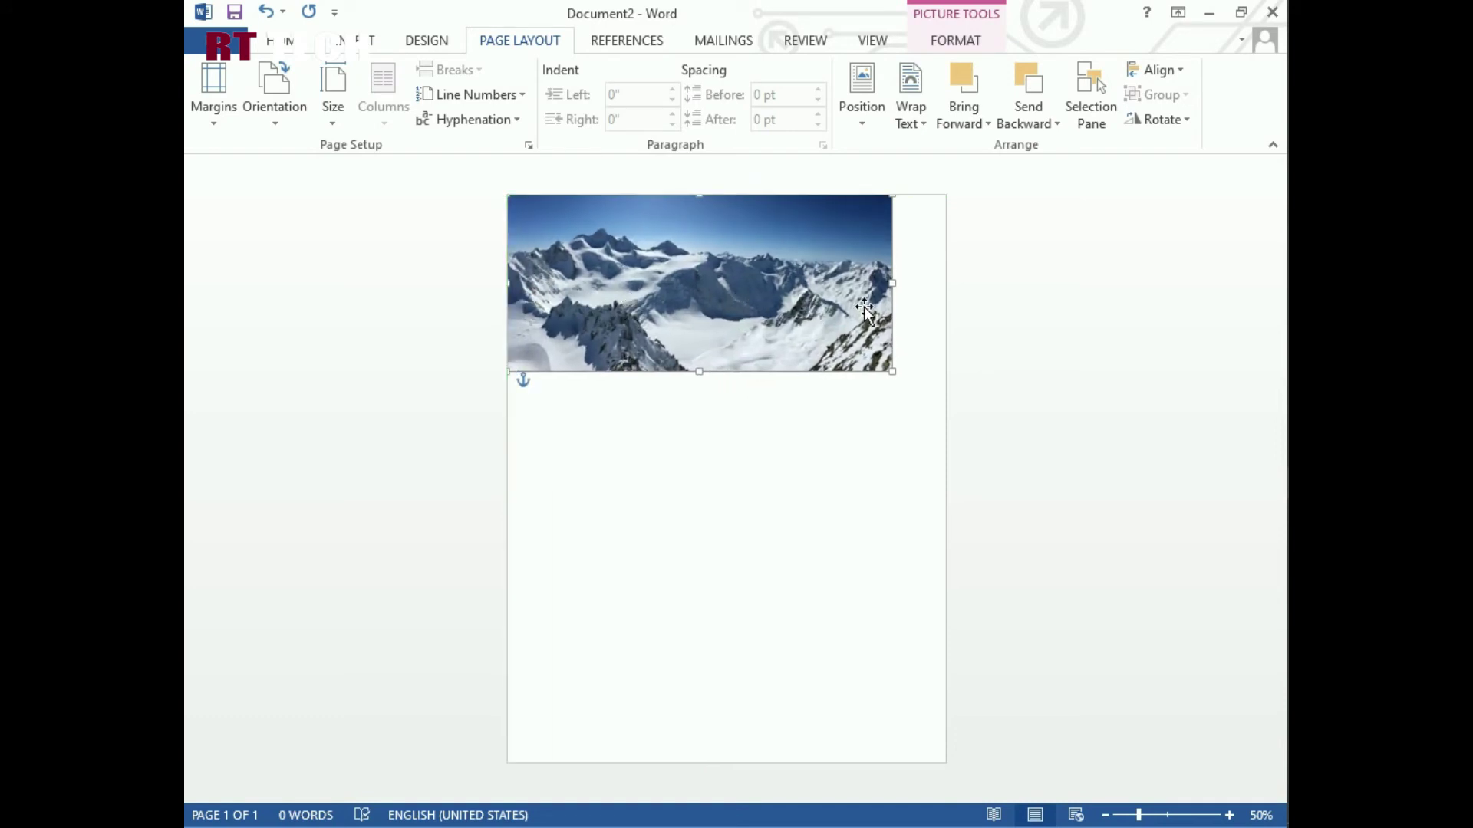
drag(894, 283, 976, 306)
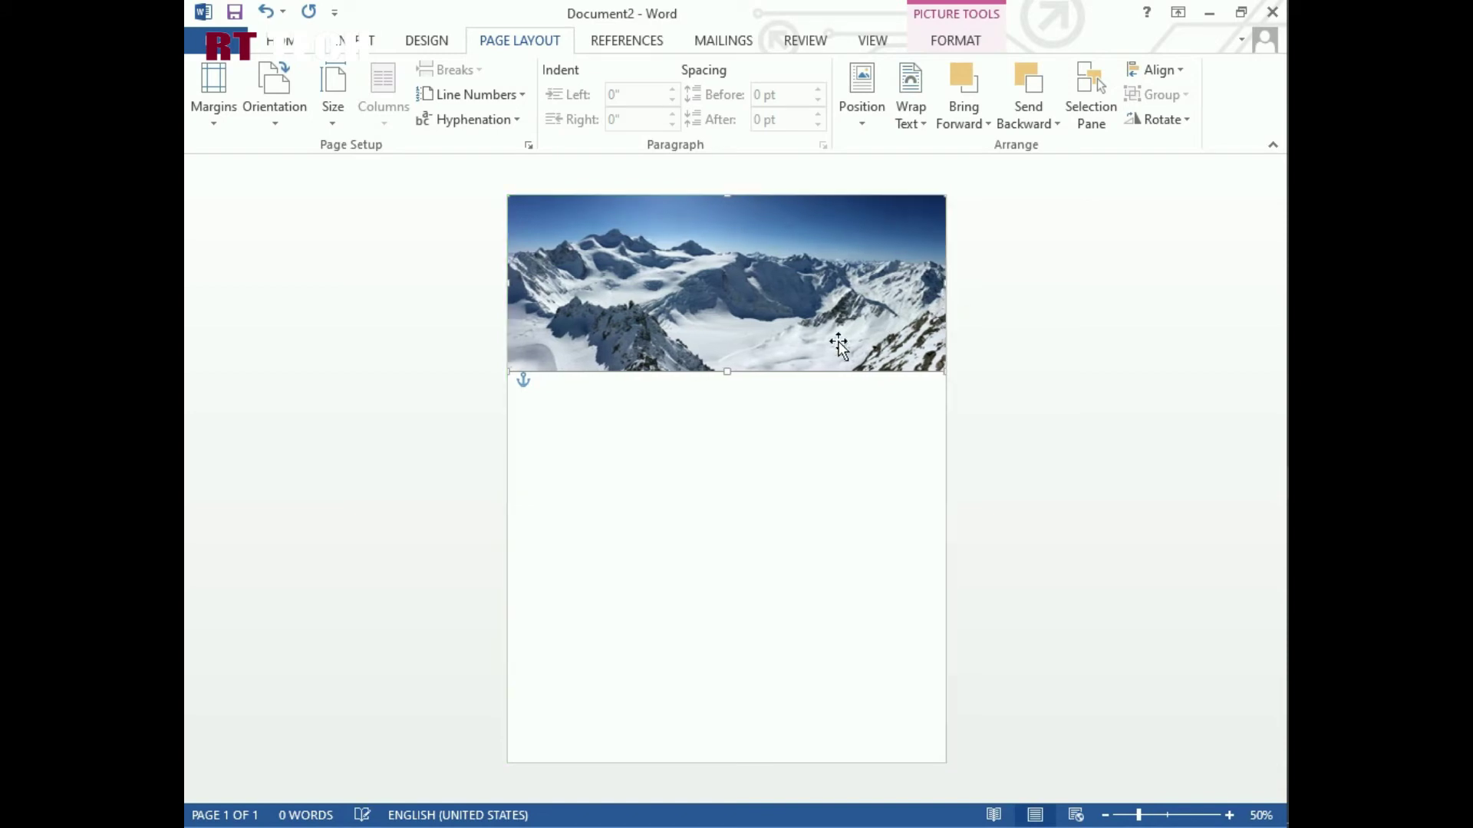
drag(727, 380, 727, 428)
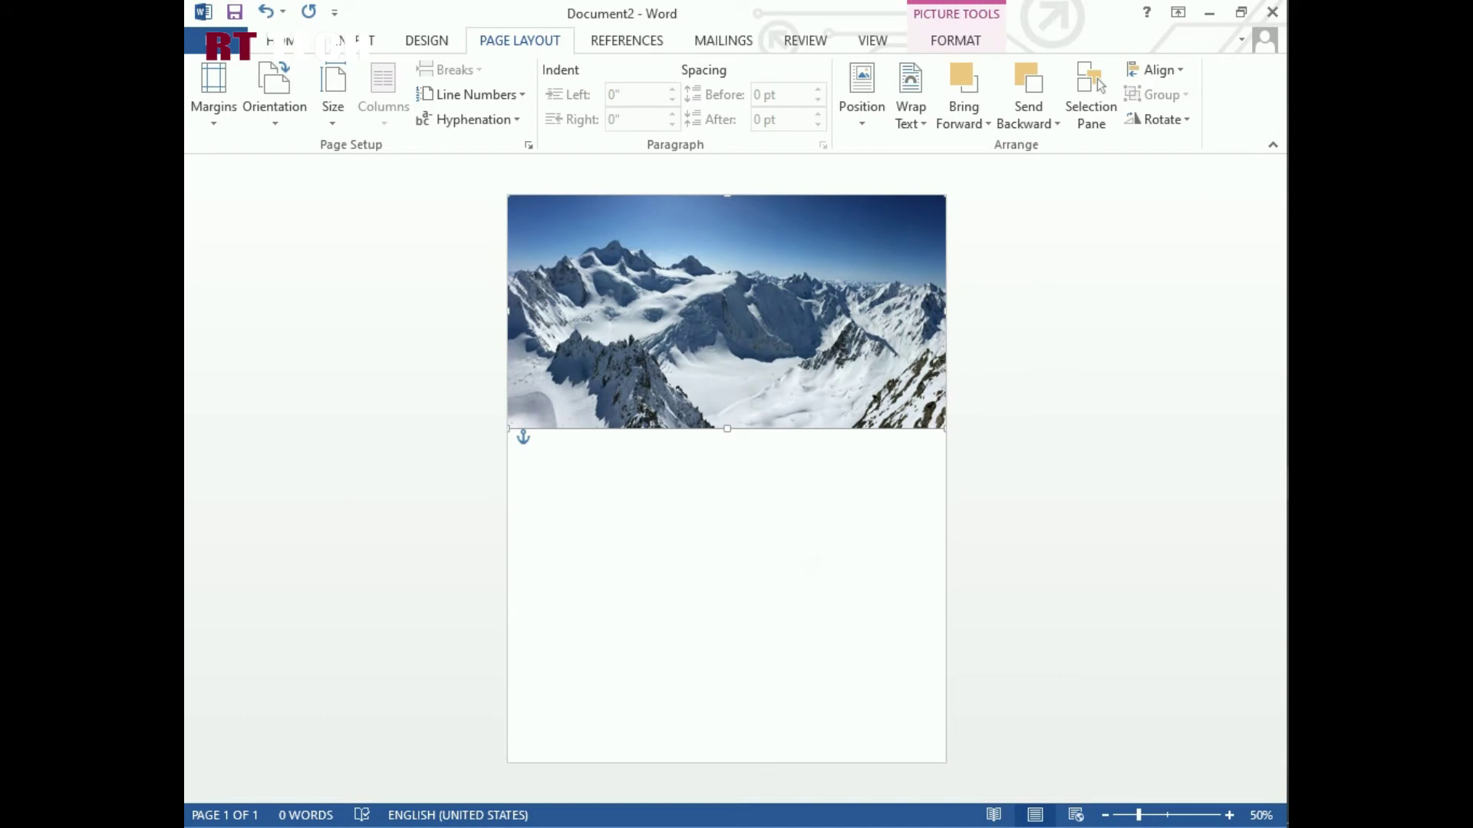
- Insert a Simple Text Box over the mountain picture
scroll(815, 562, up, 3)
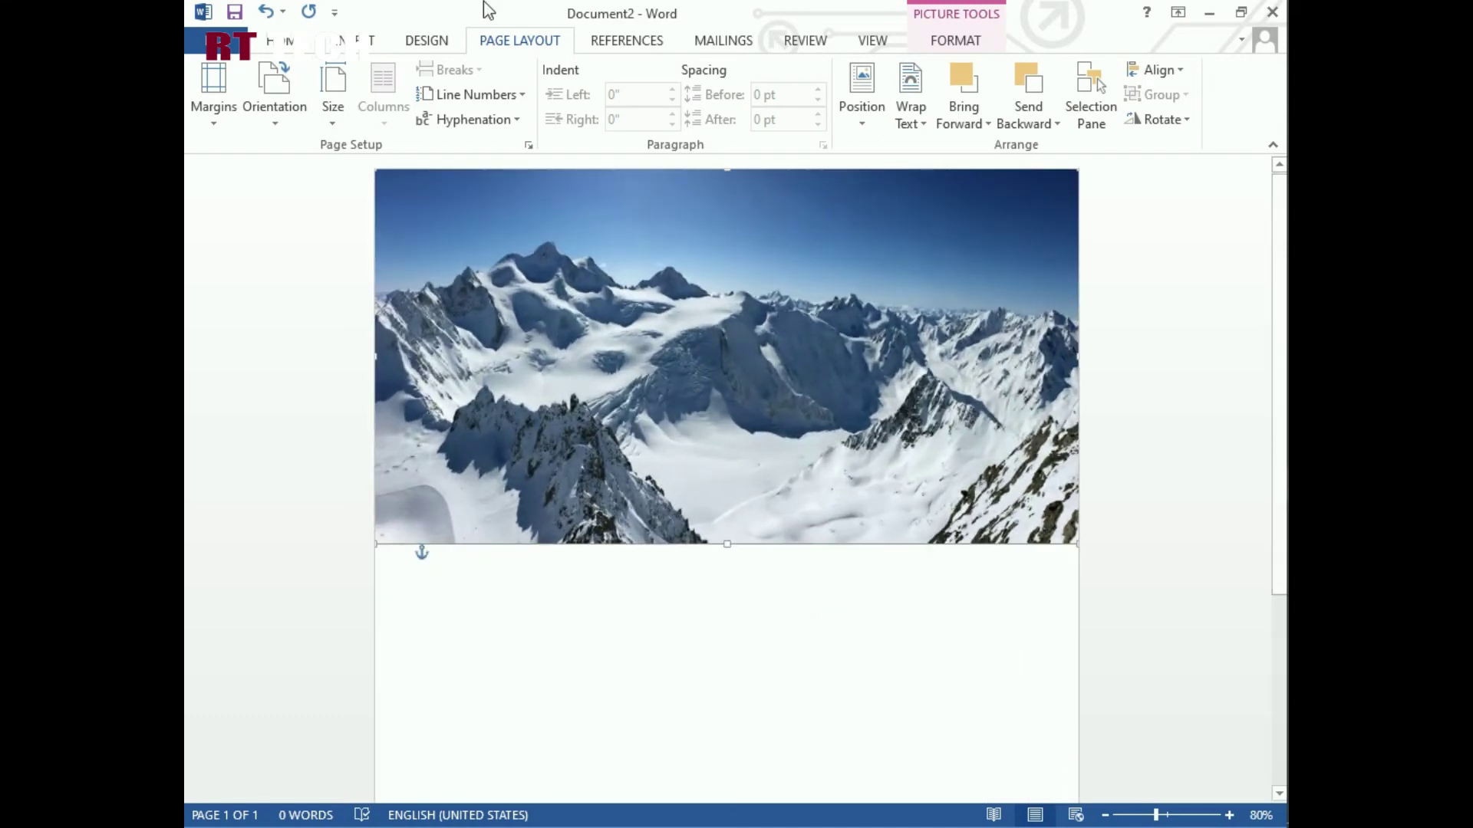
click(349, 40)
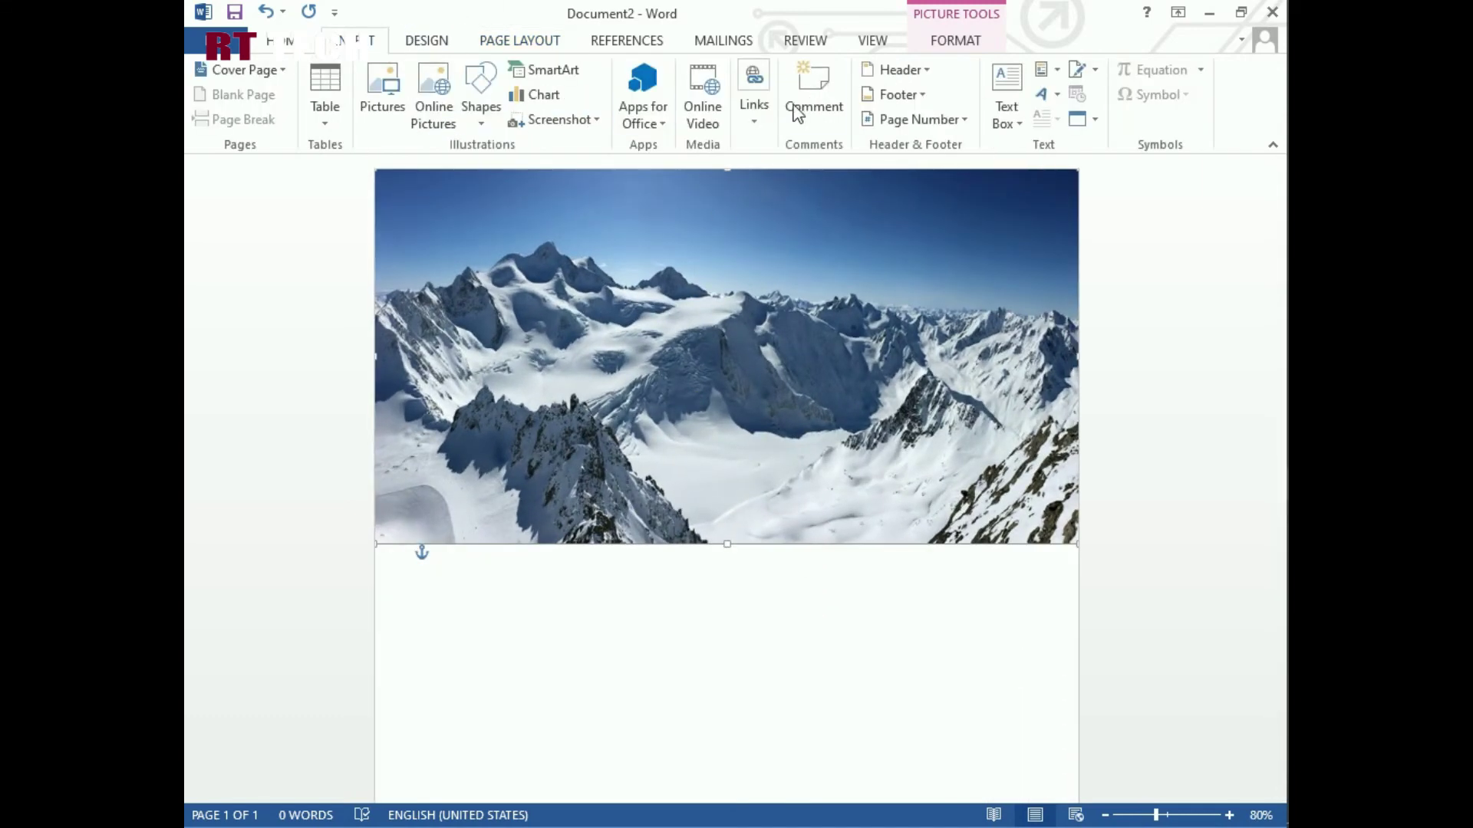
click(1007, 92)
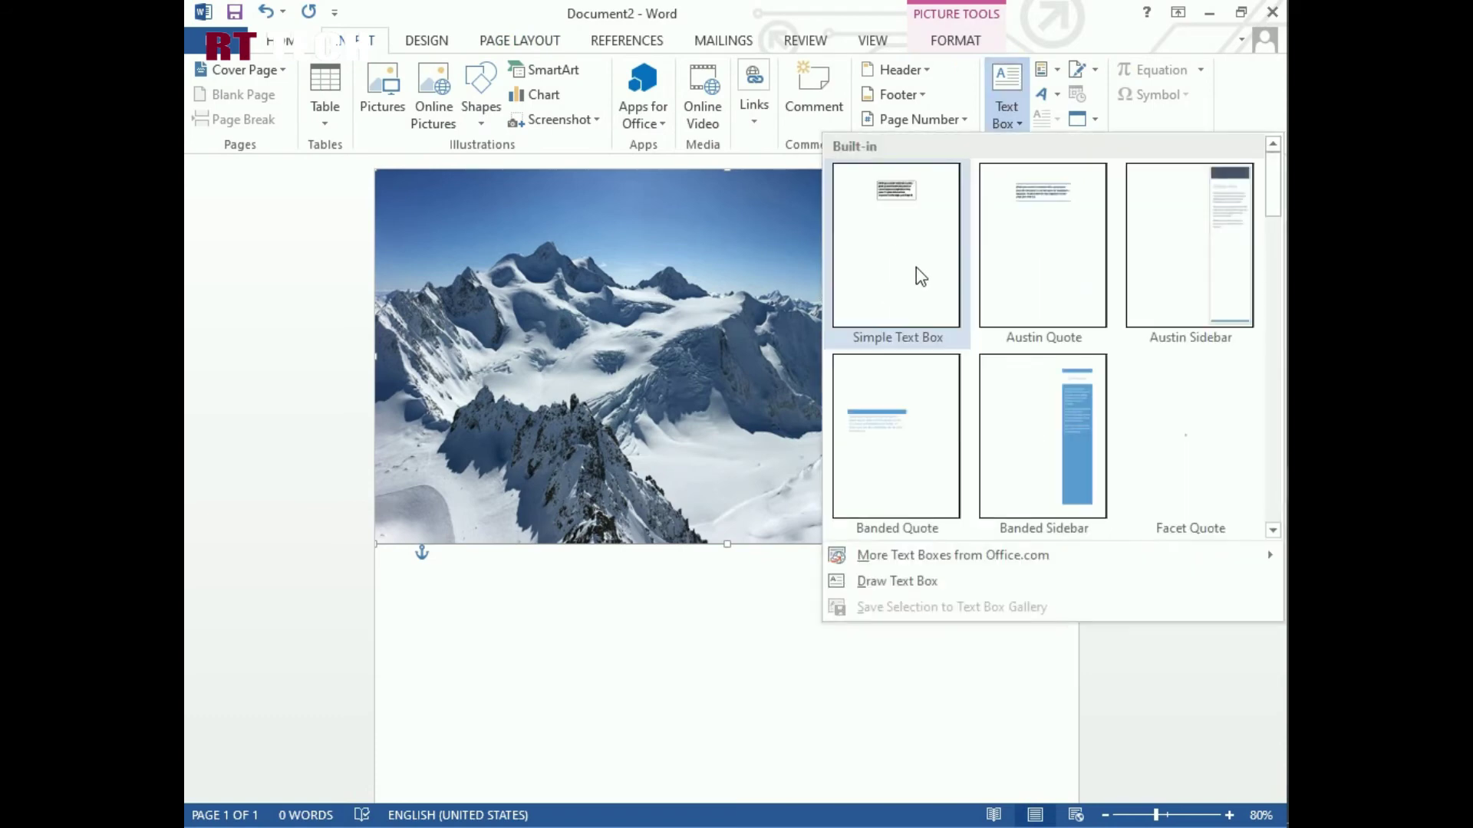
click(917, 276)
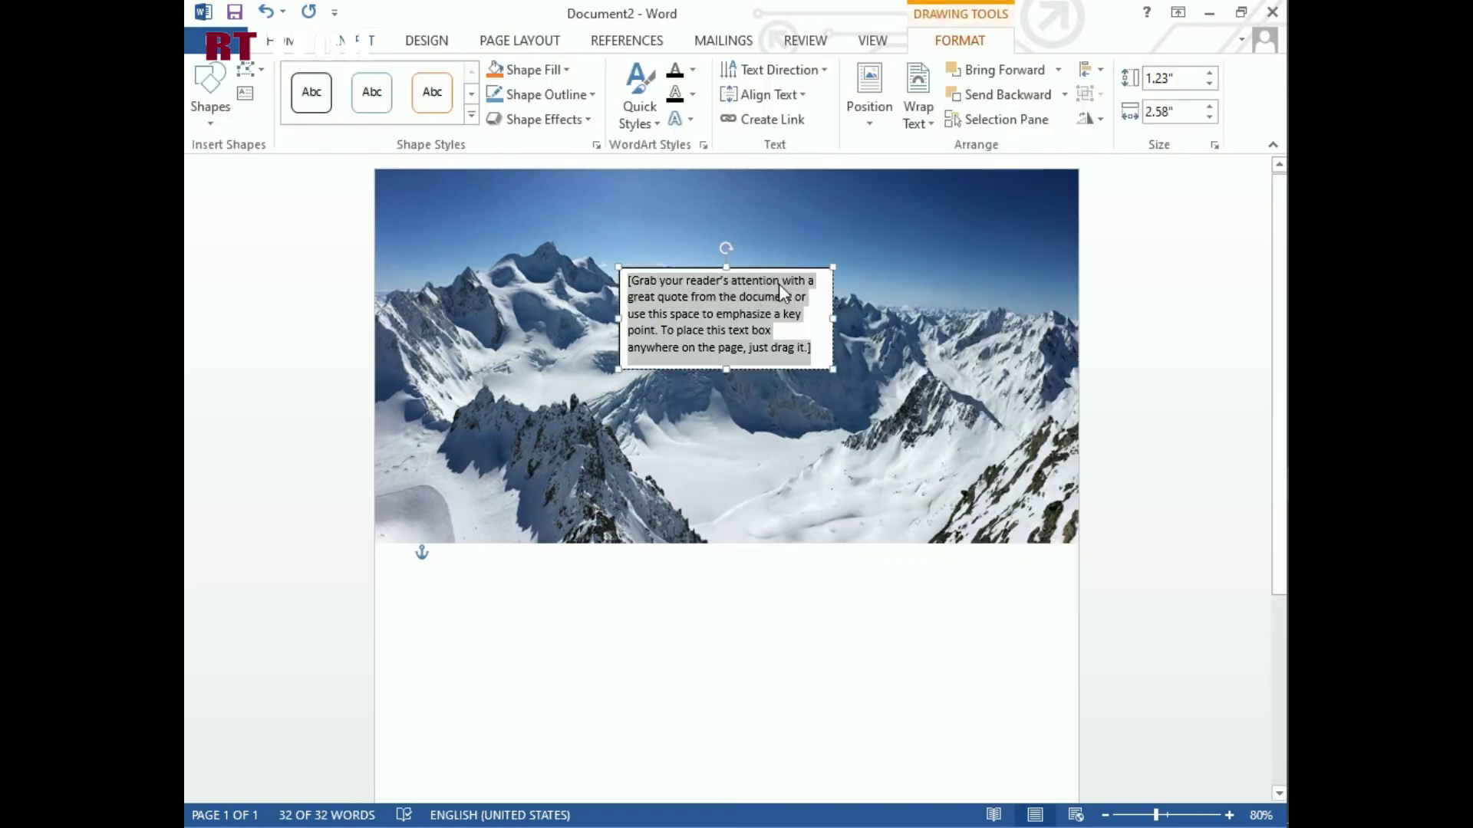
drag(779, 284, 714, 282)
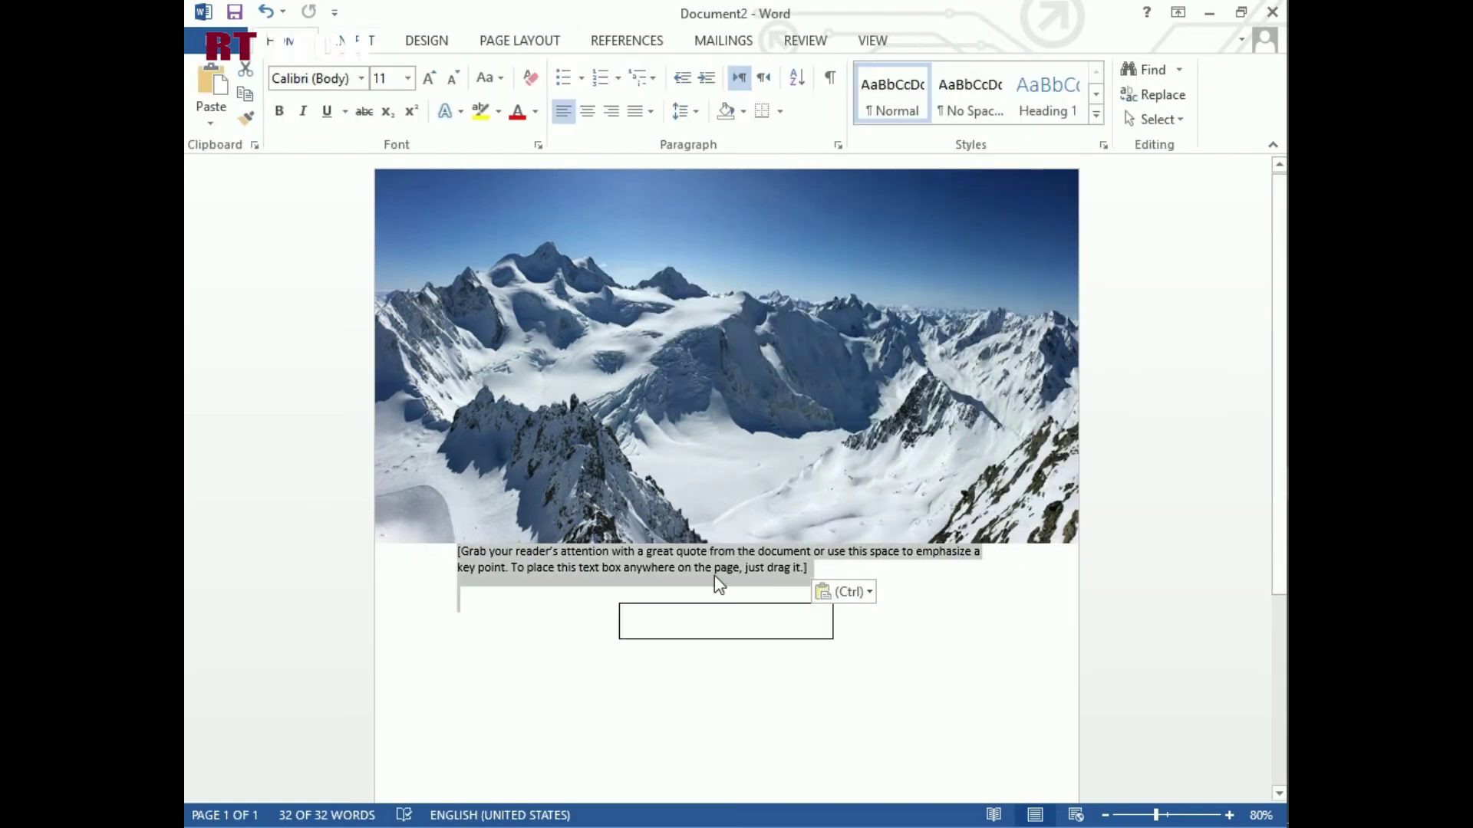
key(ctrl+z)
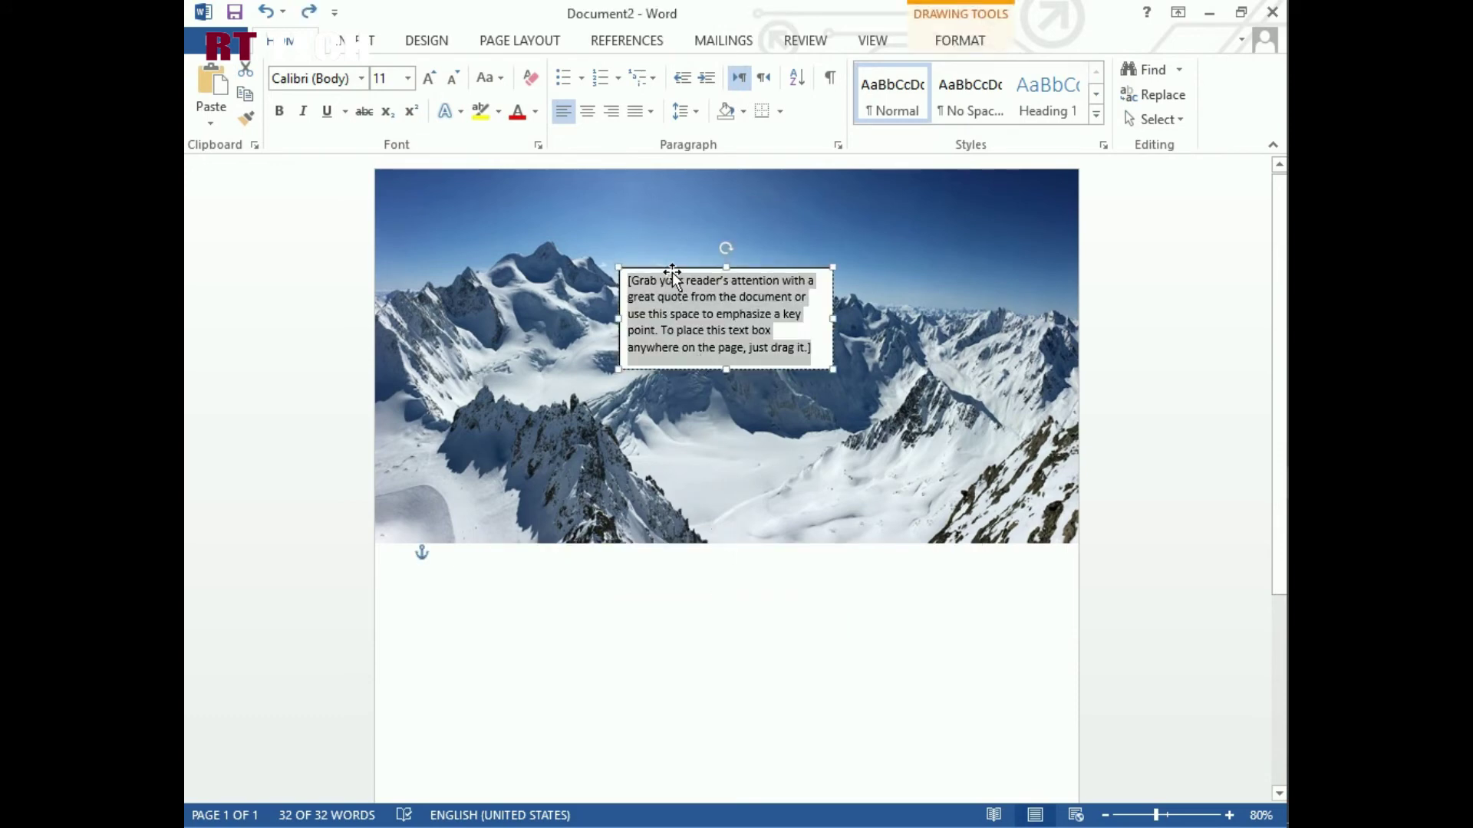
drag(672, 272, 591, 236)
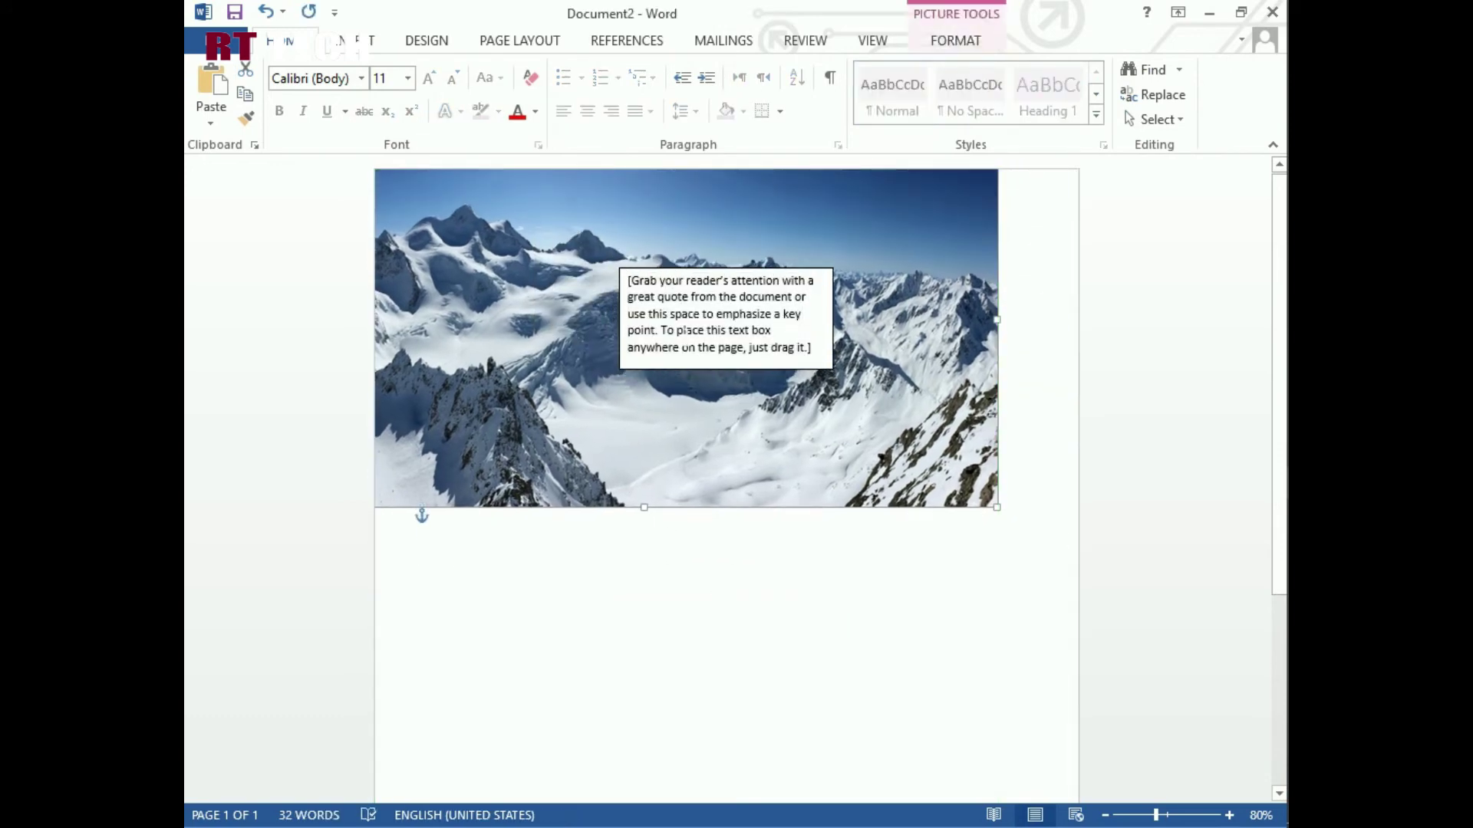
key(ctrl+z)
- Move the text box to the left side of the mountain picture and delete its placeholder text
click(659, 270)
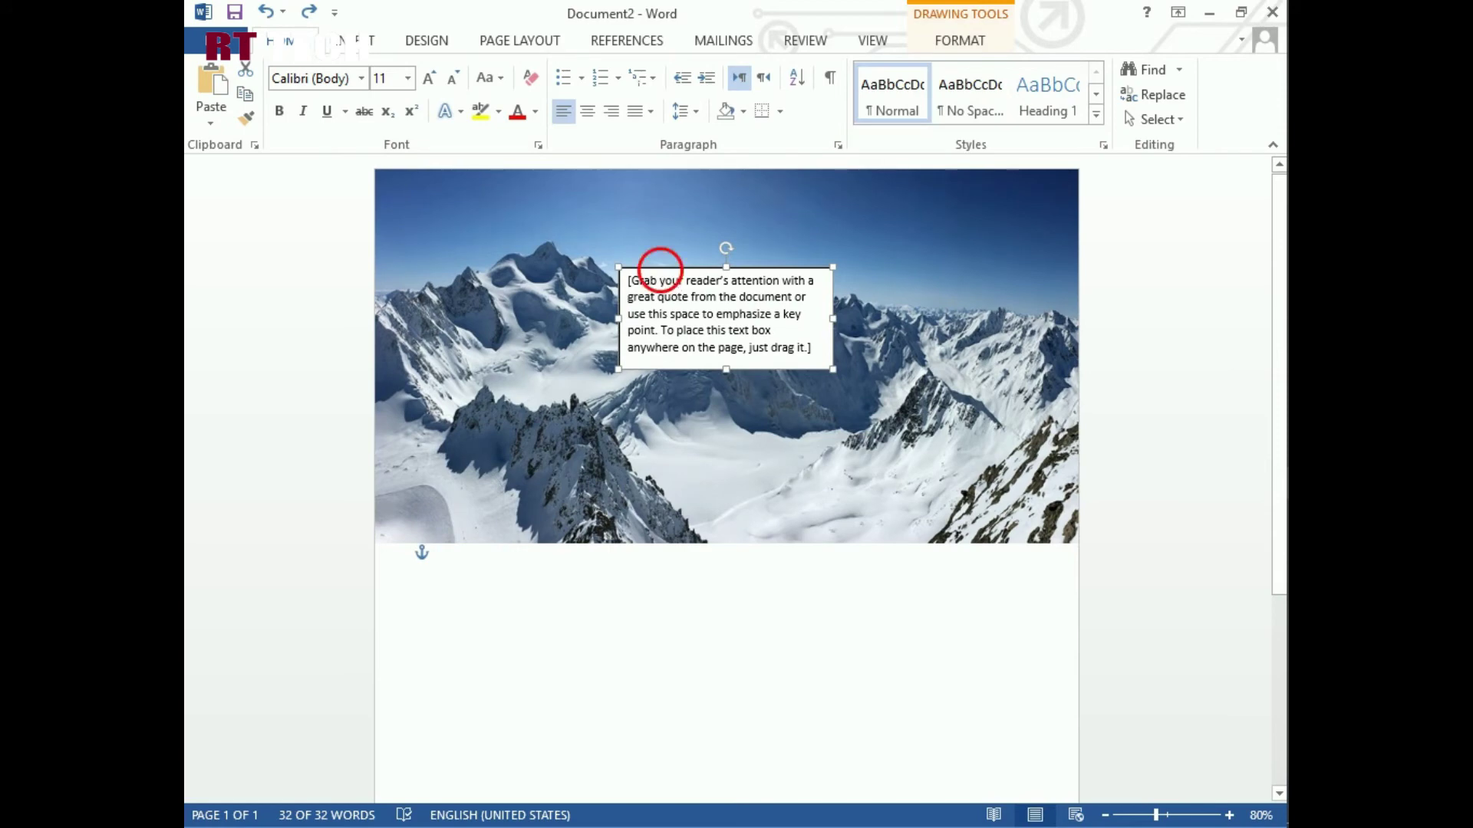
drag(660, 270, 443, 228)
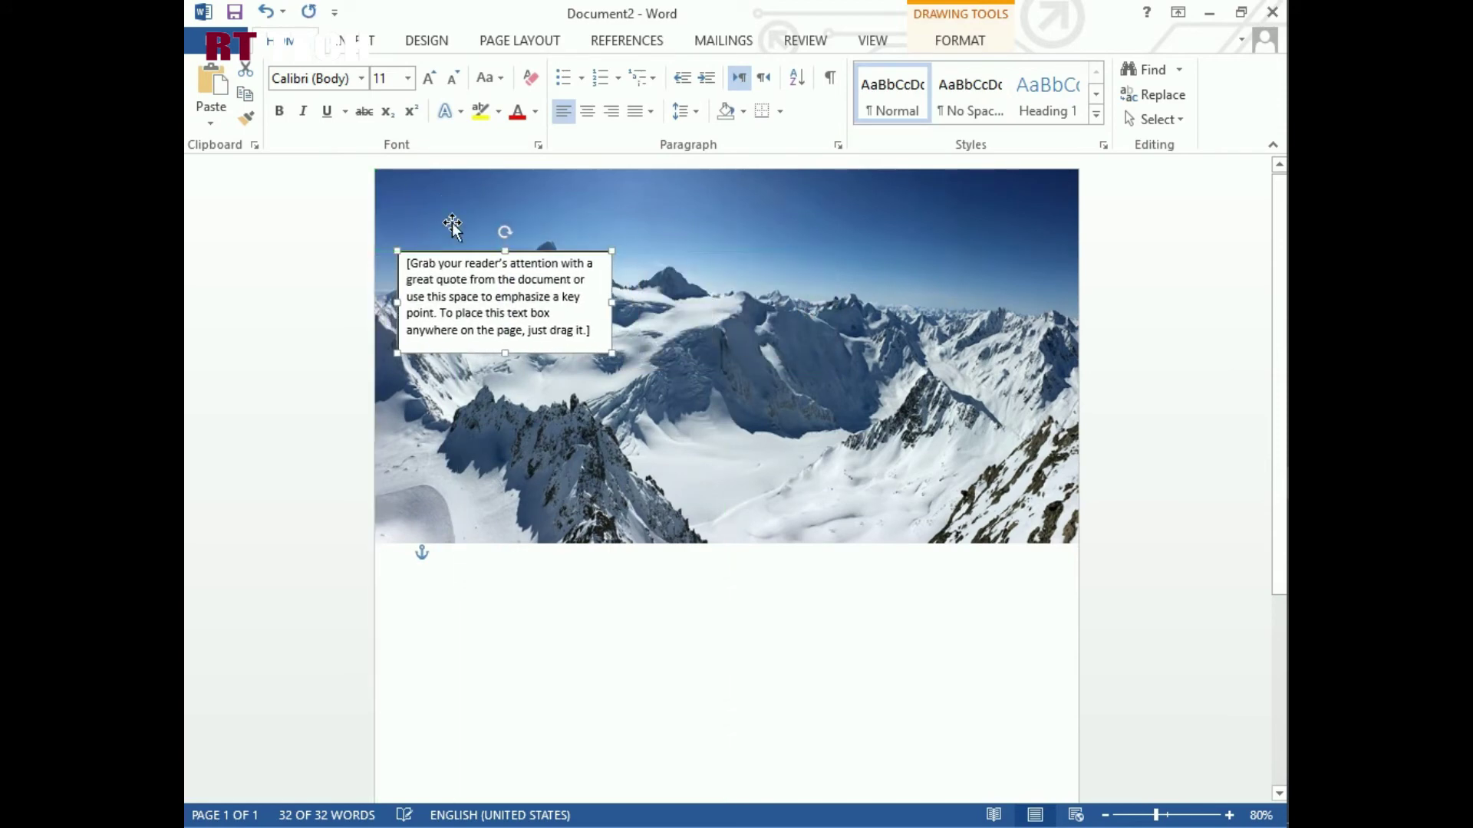
click(598, 340)
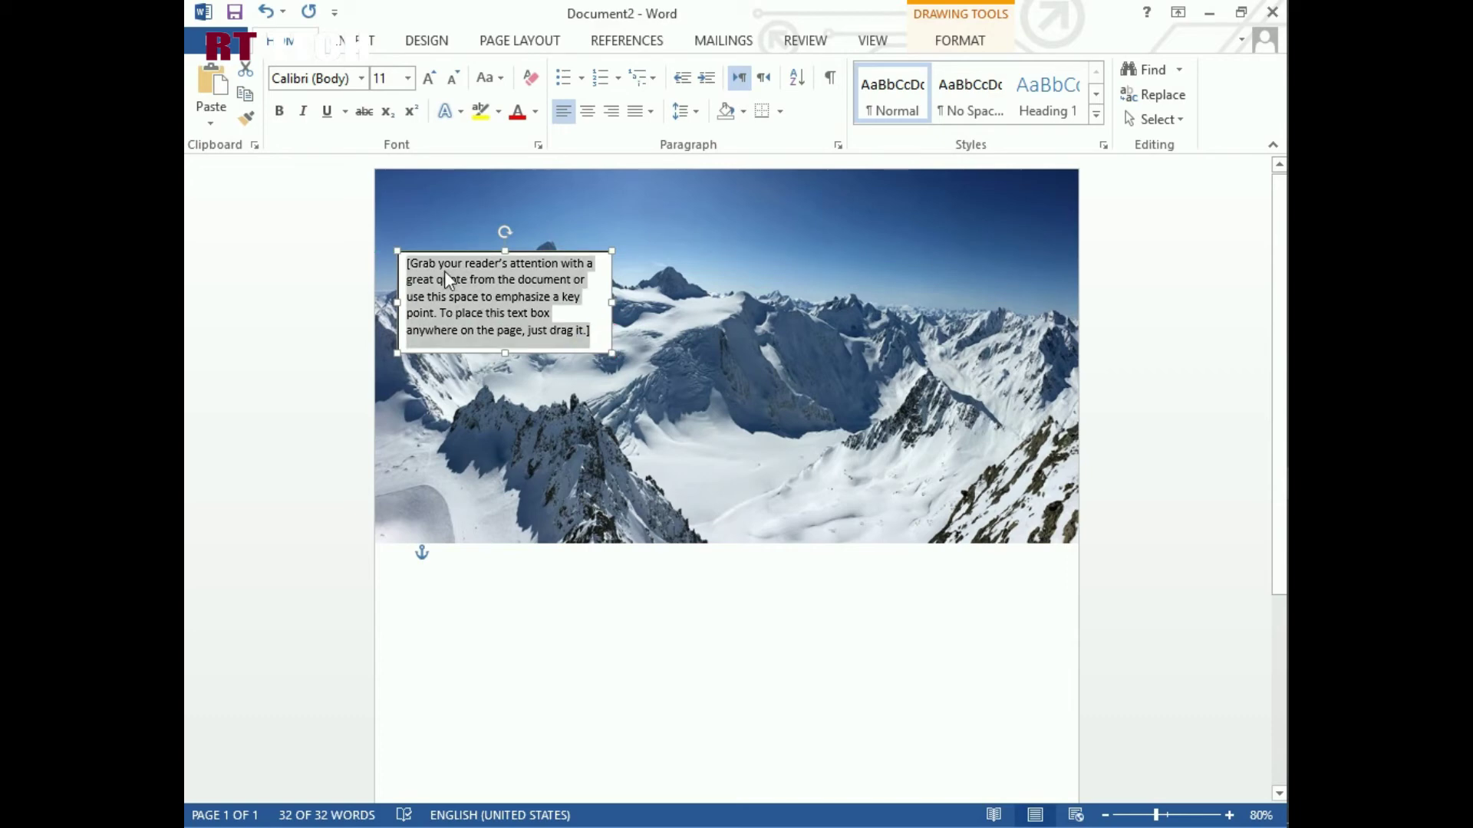
key(Delete)
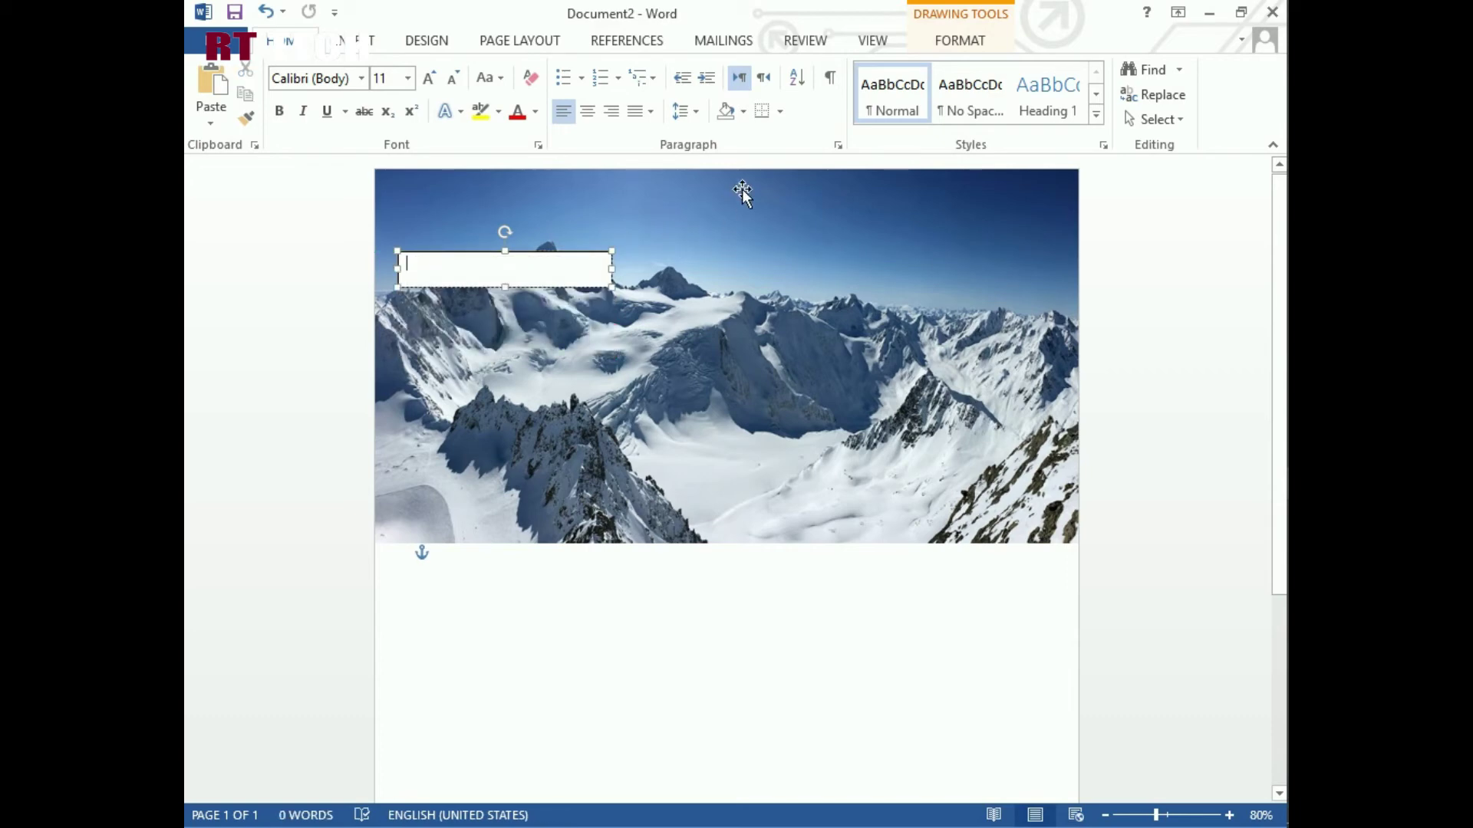
- Set the empty text box to No Fill and No Outline
right_click(585, 252)
click(647, 196)
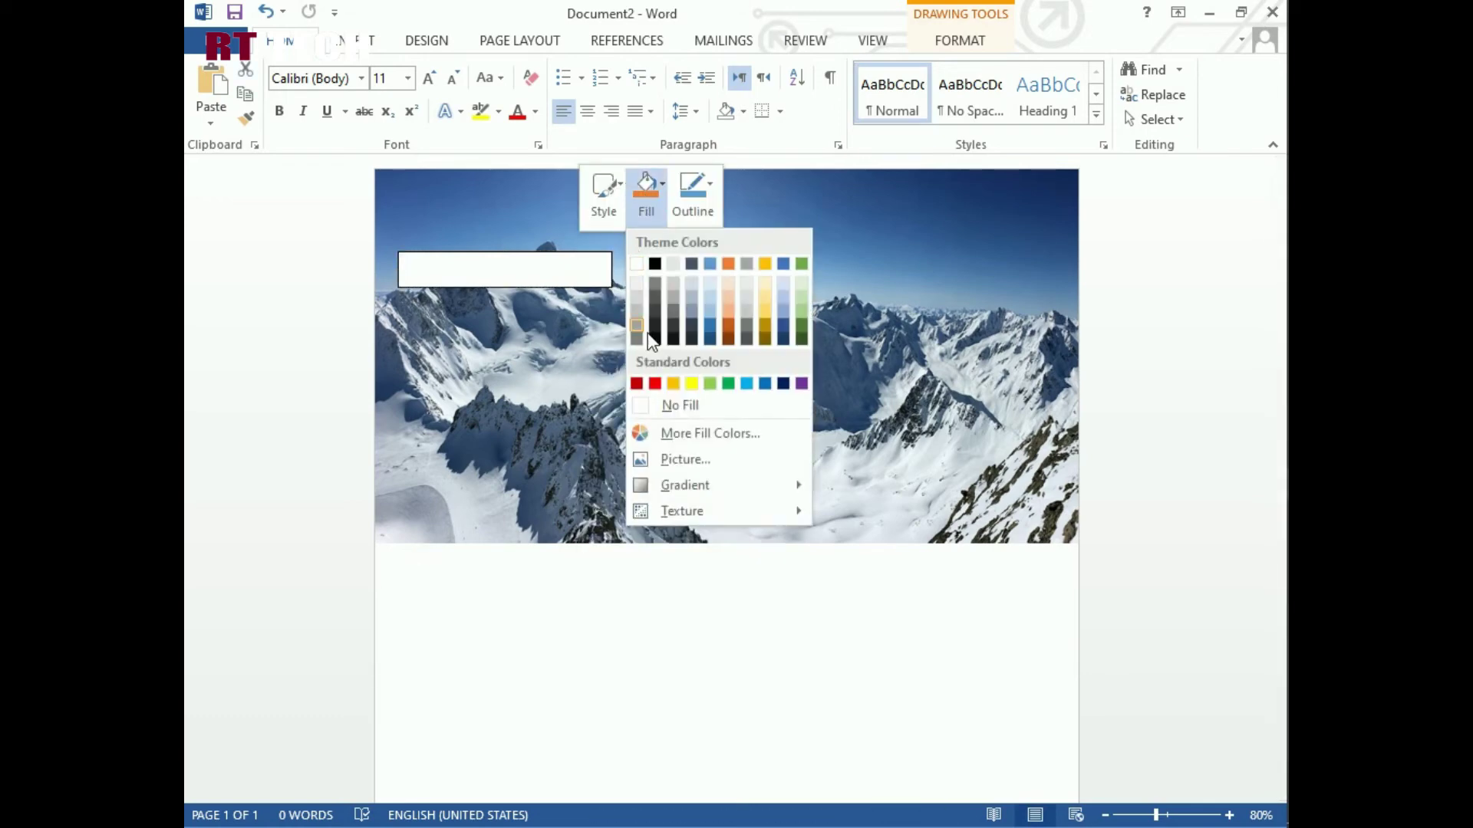
click(671, 404)
click(685, 190)
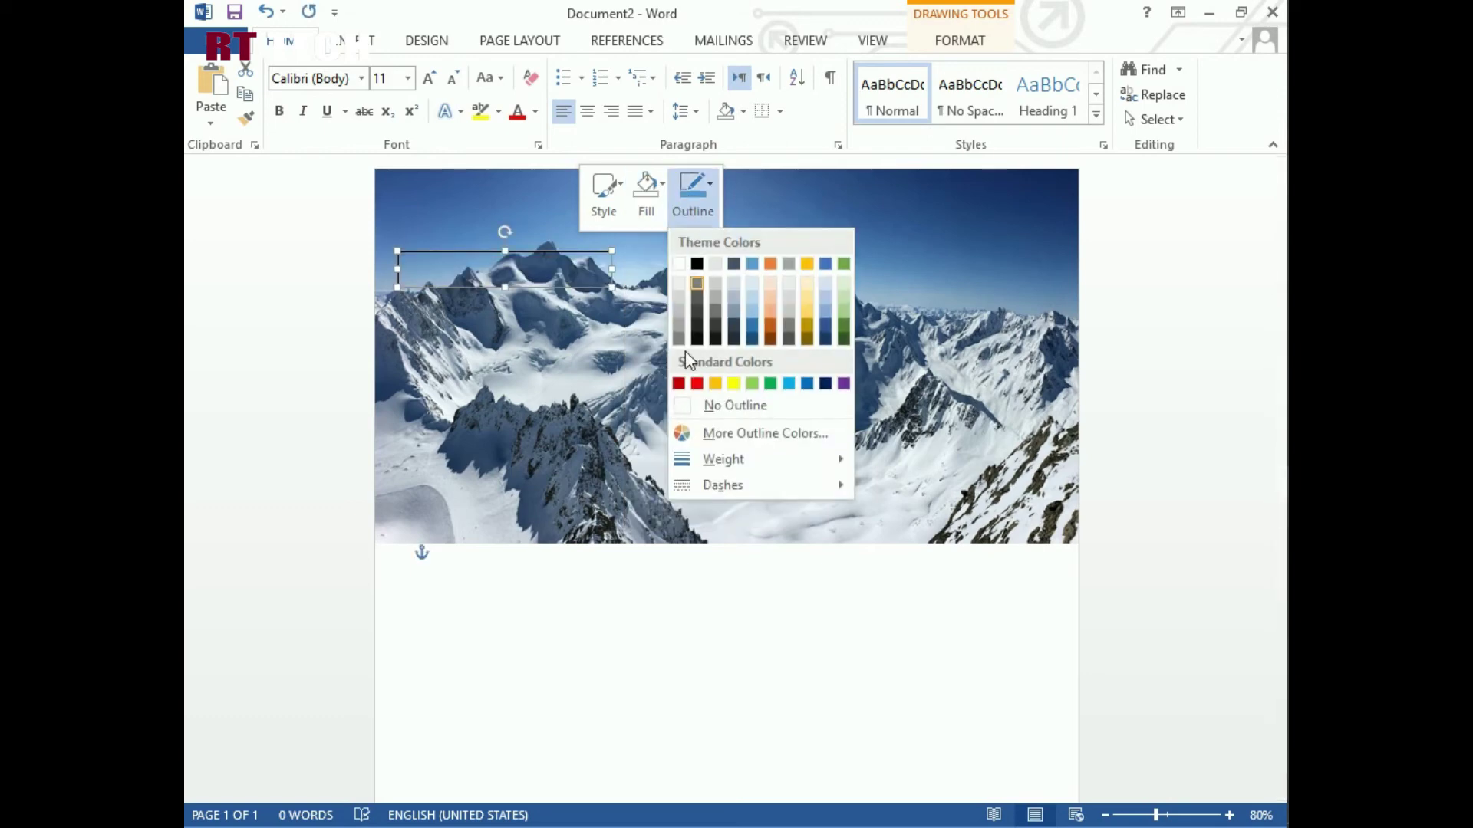
click(714, 406)
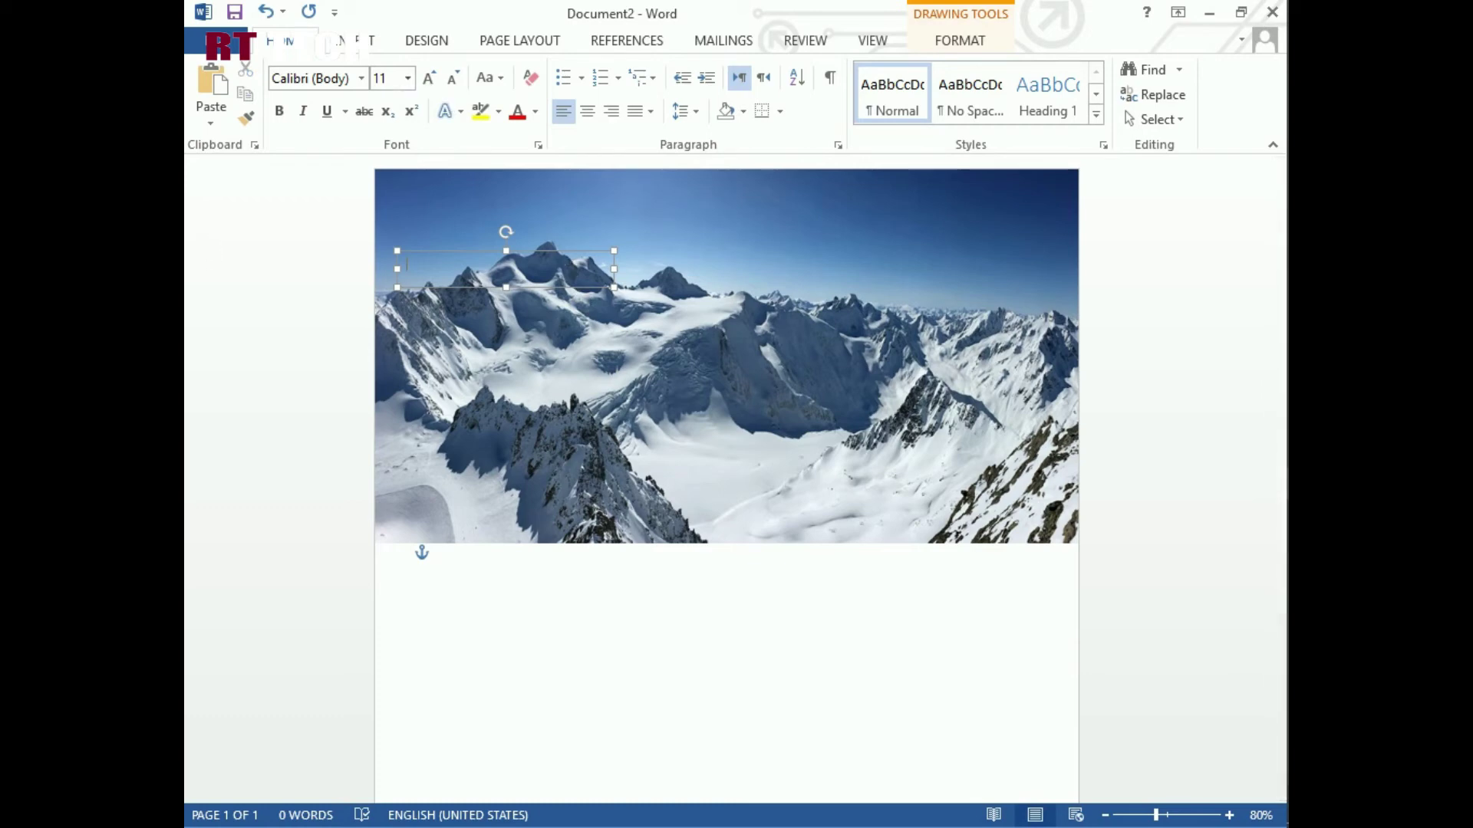
- Set the font size to 22 and enter "CHAPTER I" in the text box
click(408, 78)
click(382, 287)
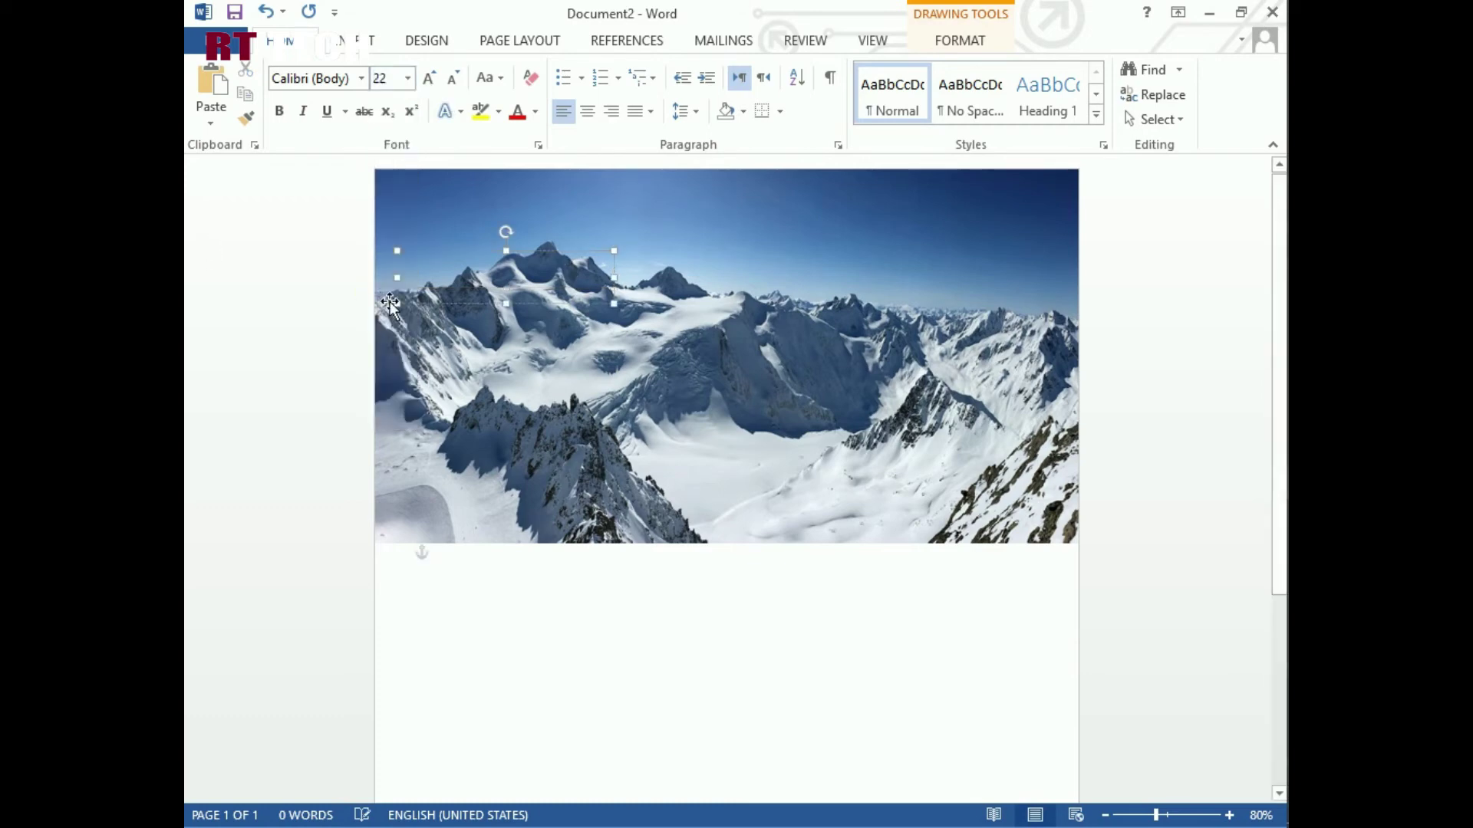
text(CHAPTER I)
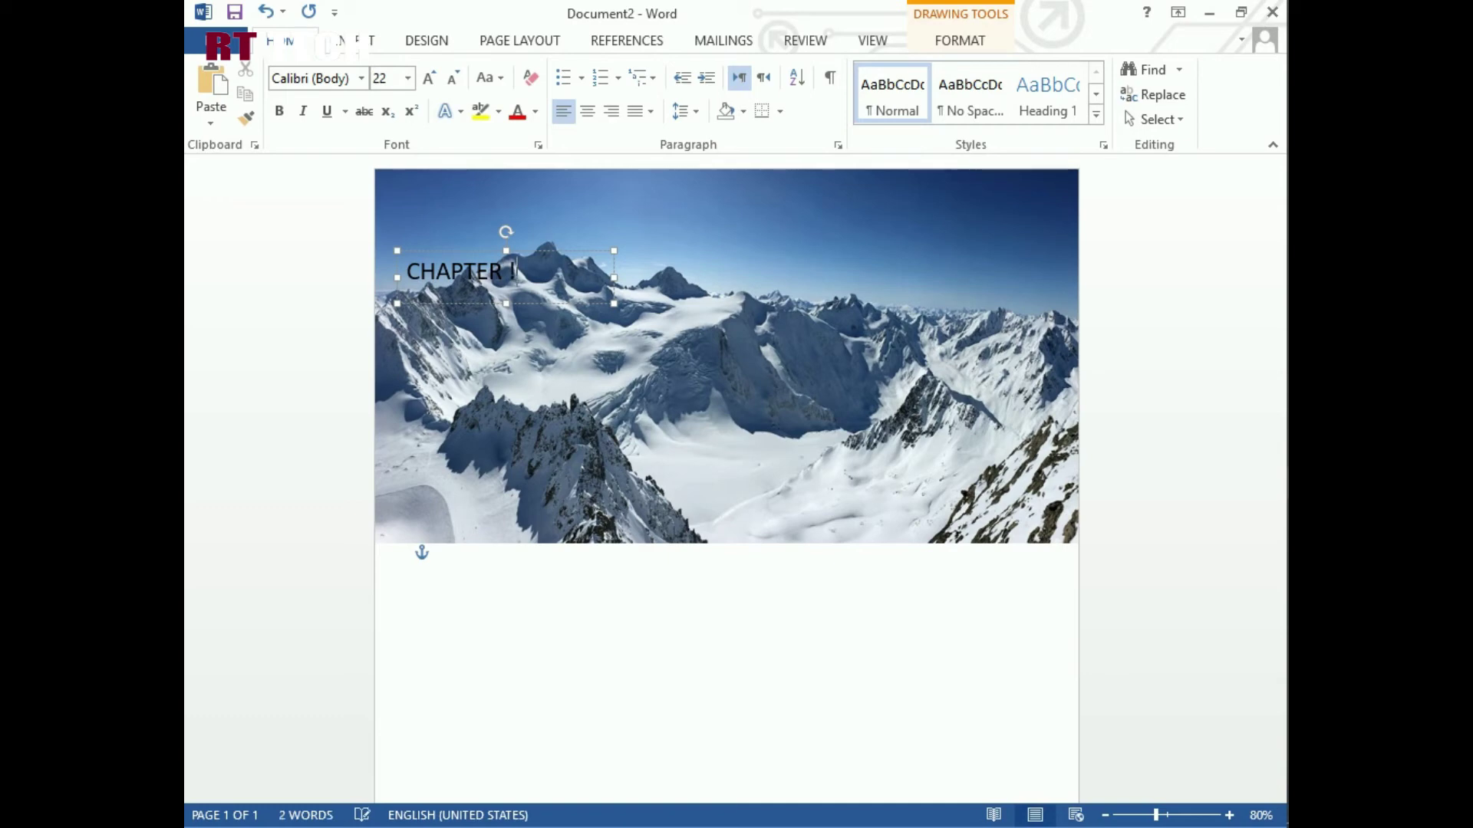
- Format the chapter heading in the text box as bold red text
drag(538, 299, 407, 290)
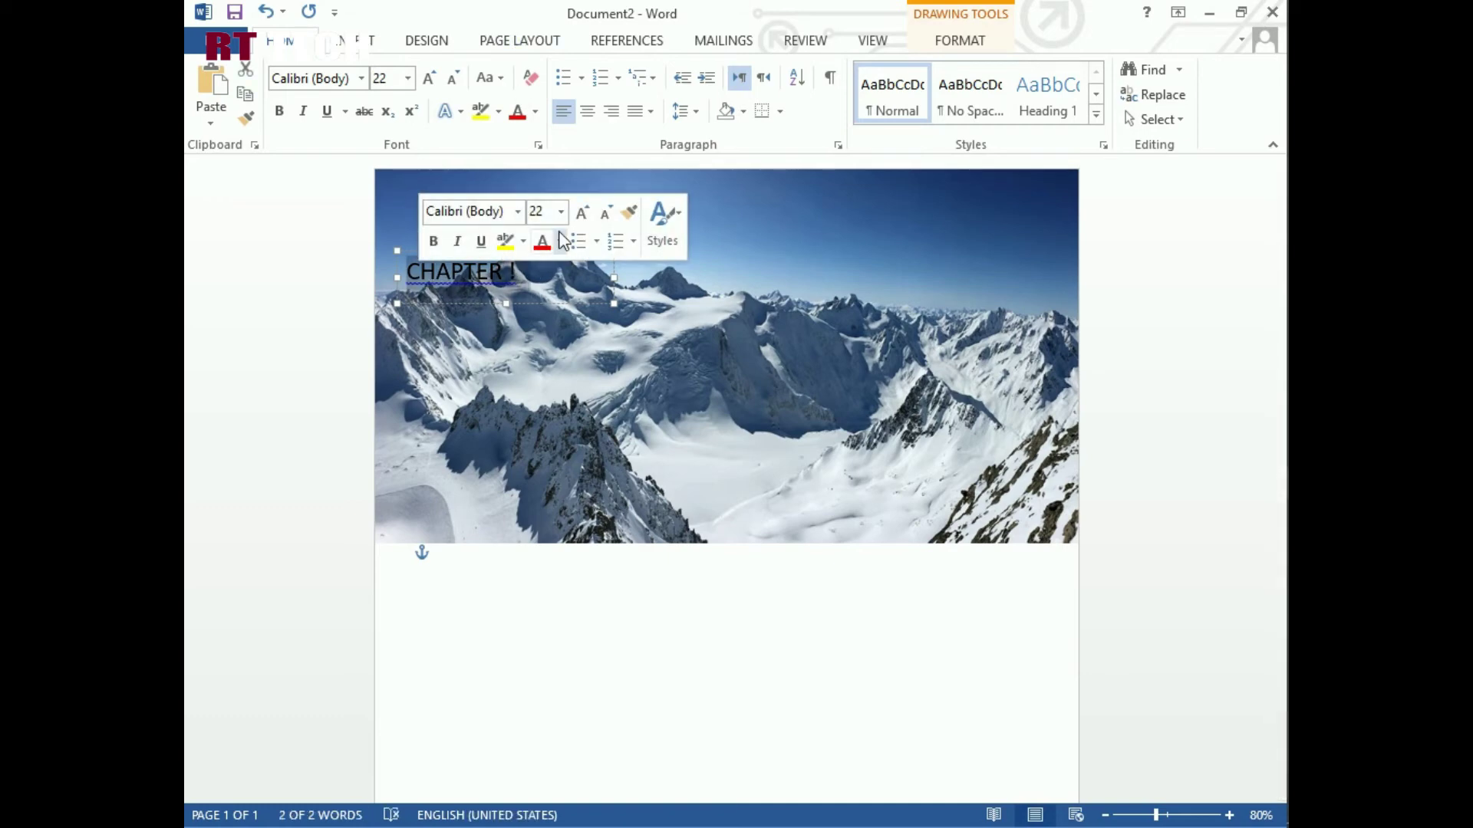
click(434, 241)
click(534, 244)
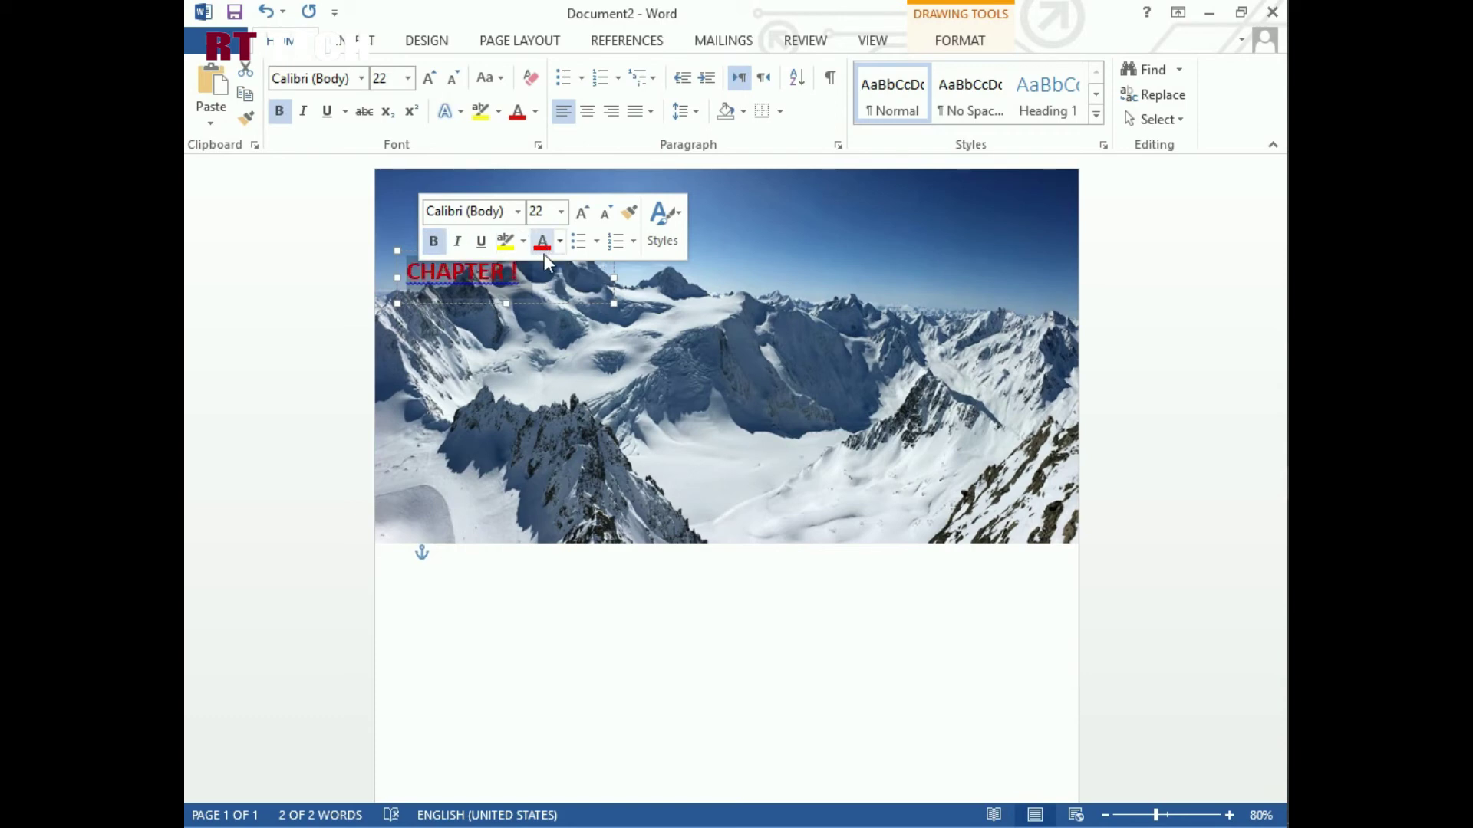
click(508, 342)
- Correct the heading's numeral so that it reads "CHAPTER 1"
click(534, 289)
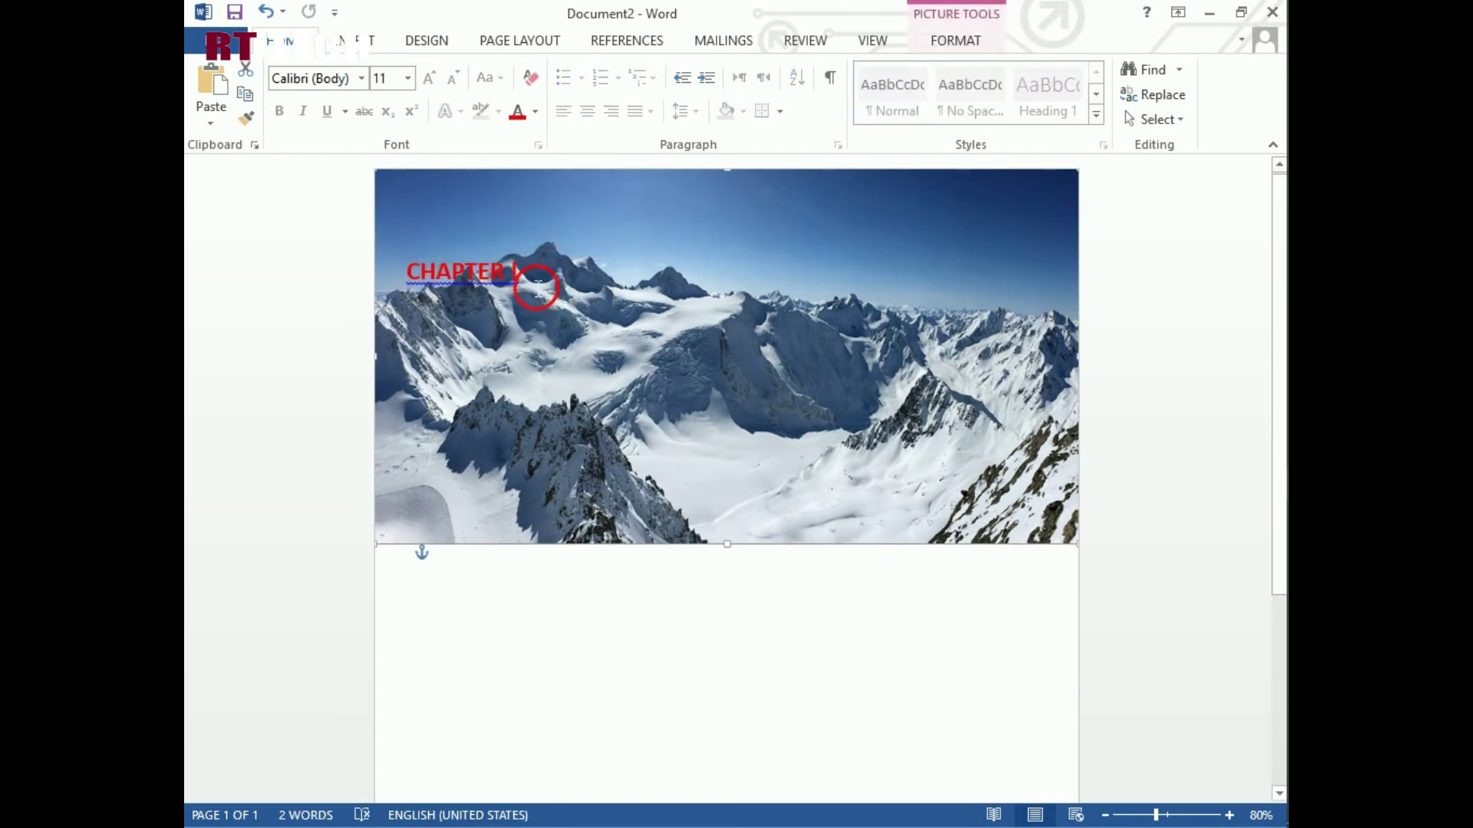
key(BackSpace)
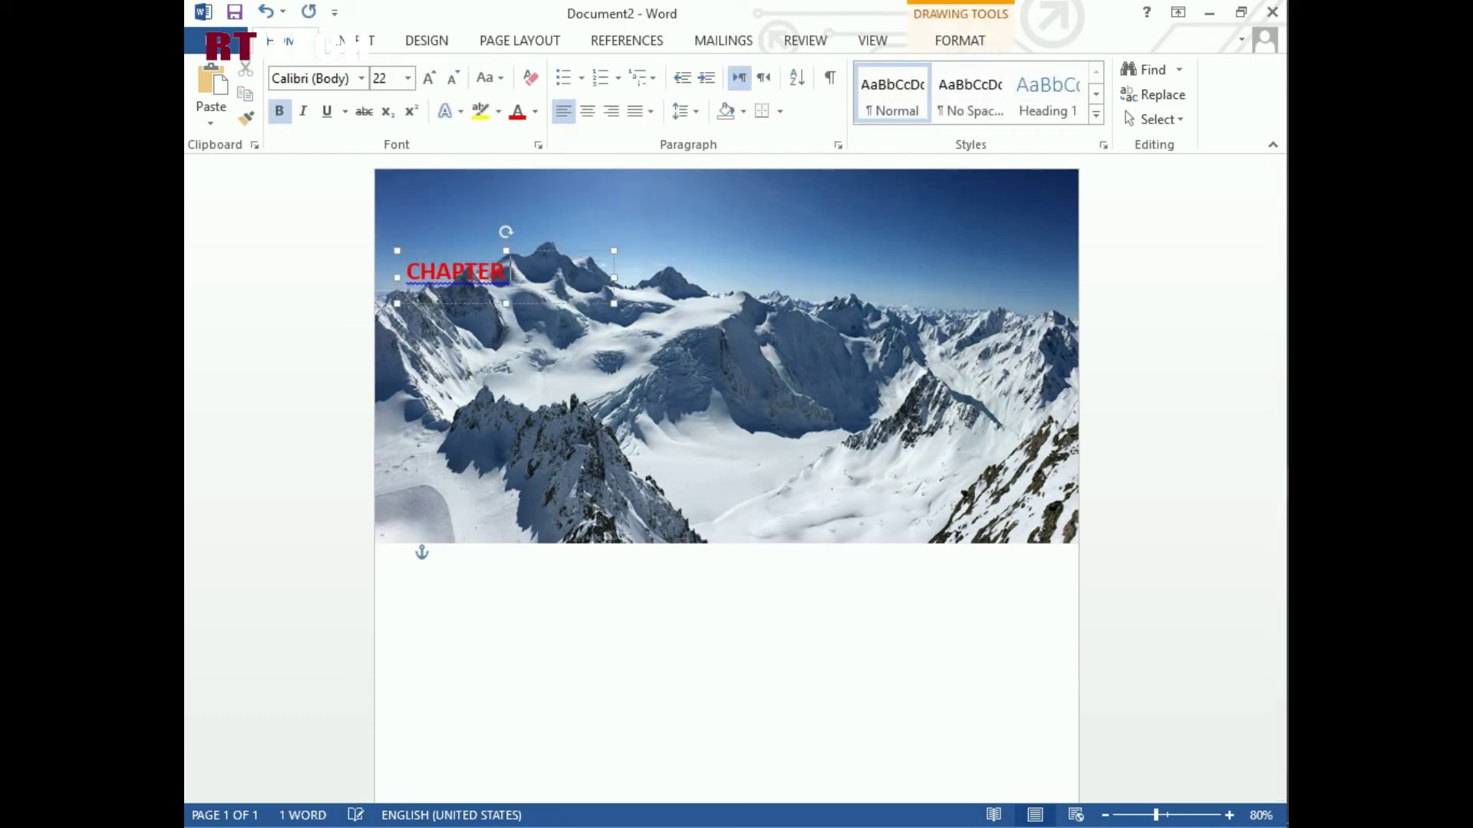
text(1)
click(650, 315)
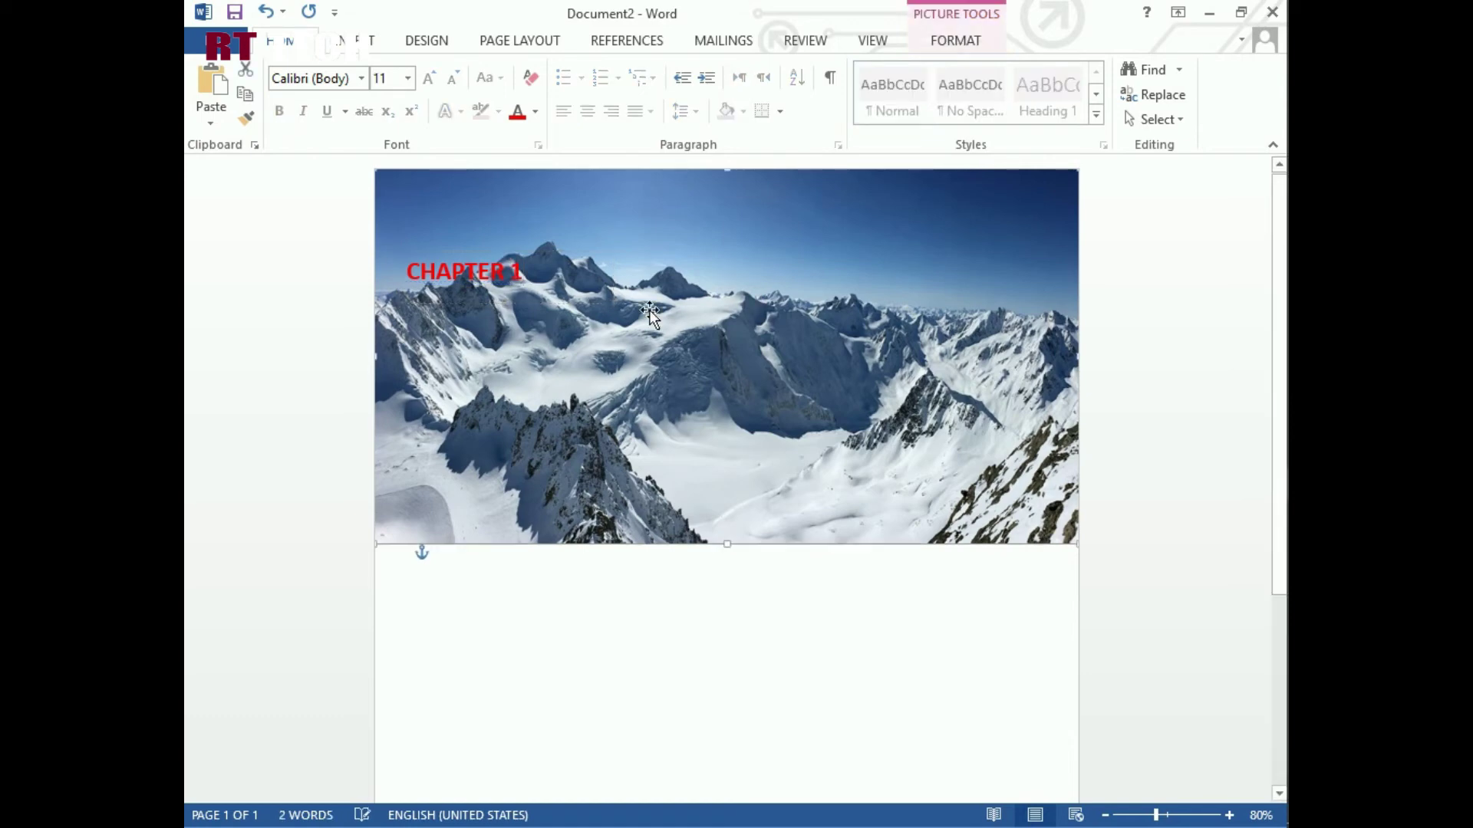
- Duplicate the "CHAPTER 1" text box toward the picture's middle and replace the copy's text with "Intreoduction to chemistry"
click(519, 274)
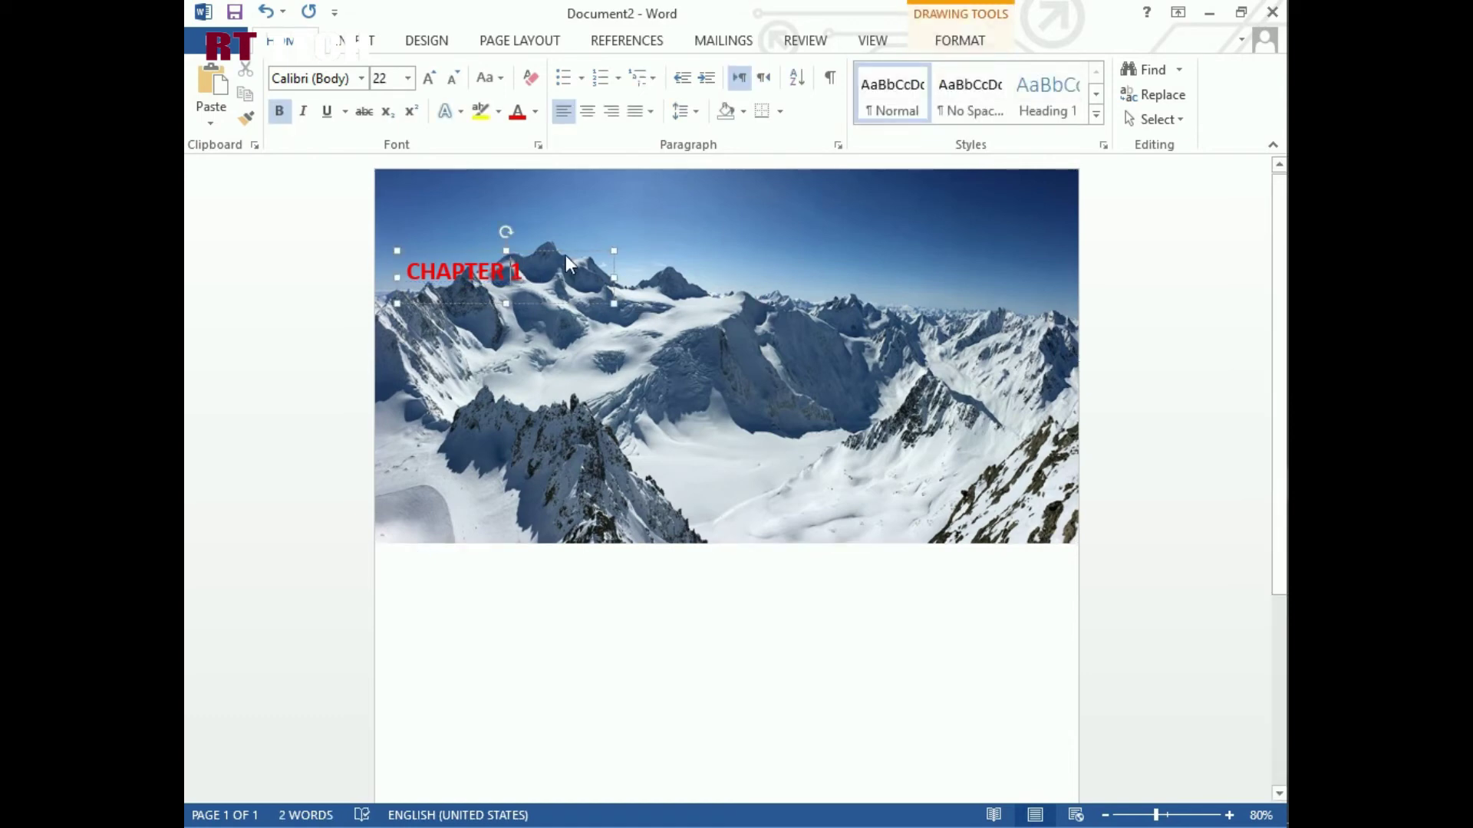
drag(583, 268, 814, 316)
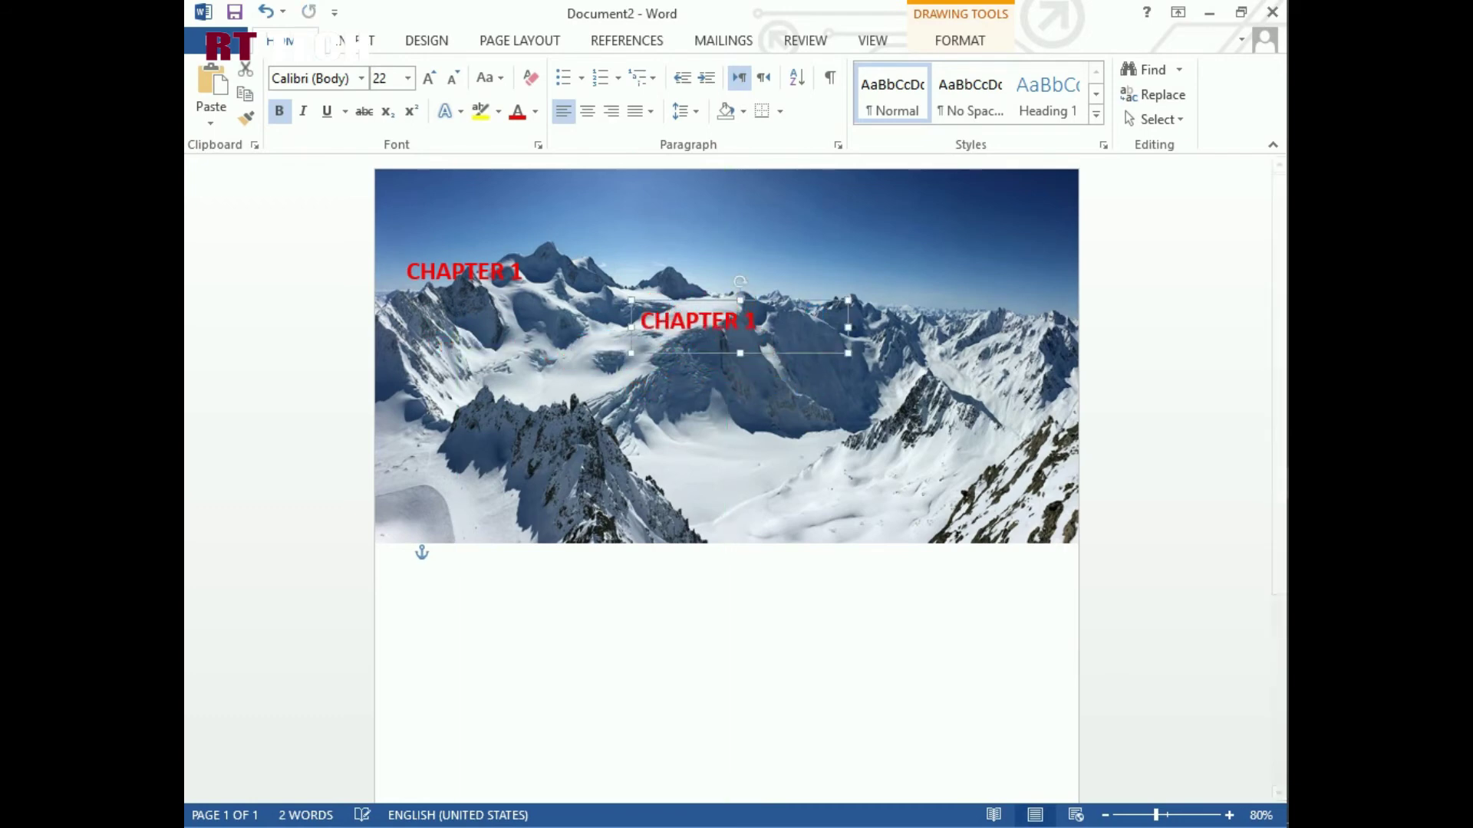
click(767, 317)
key(BackSpace)
key(BackSpace)
key(BackSpace)
key(BackSpace)
key(BackSpace)
key(BackSpace)
key(BackSpace)
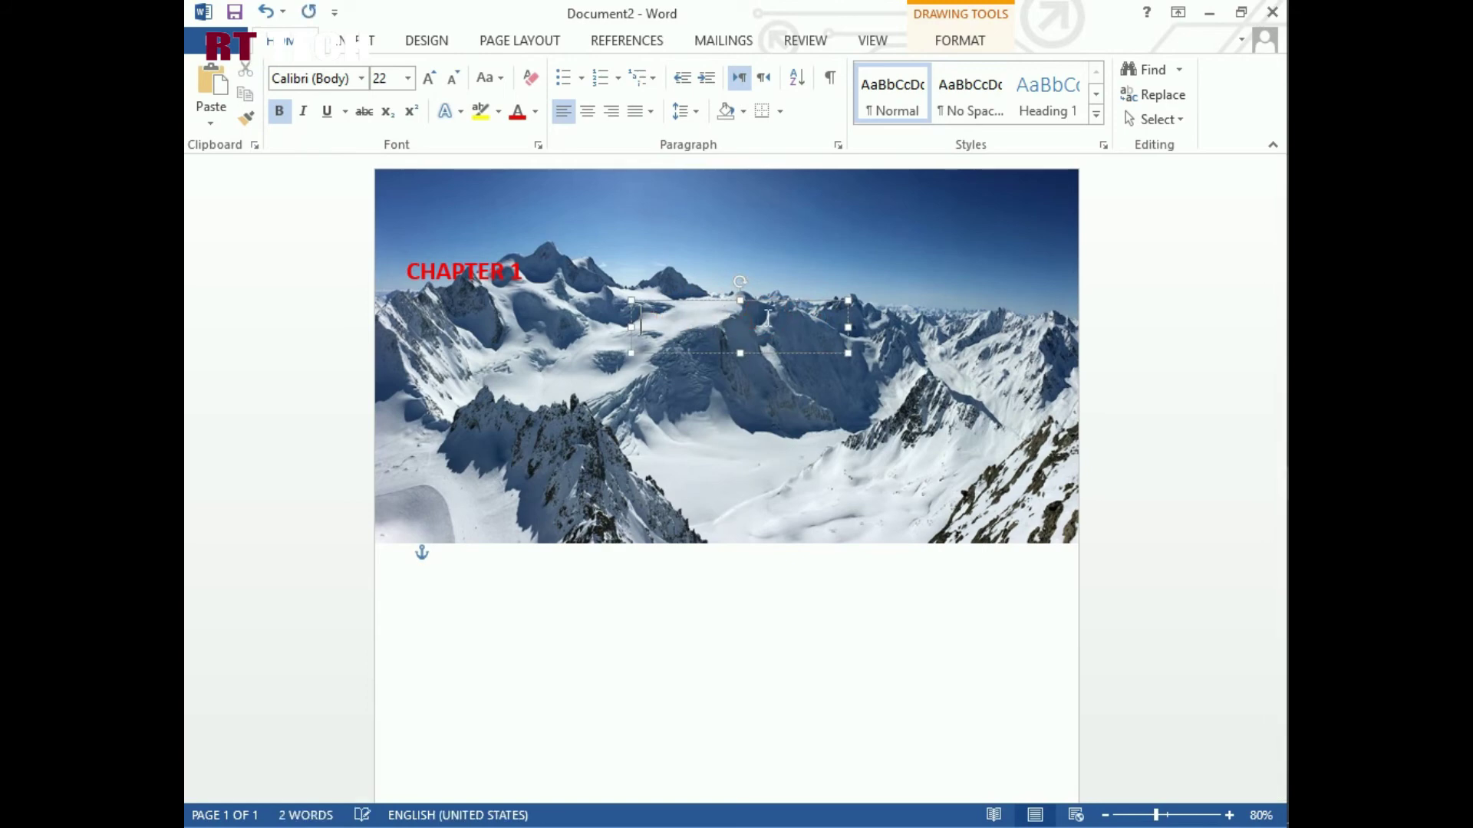
text(Intreoduction to)
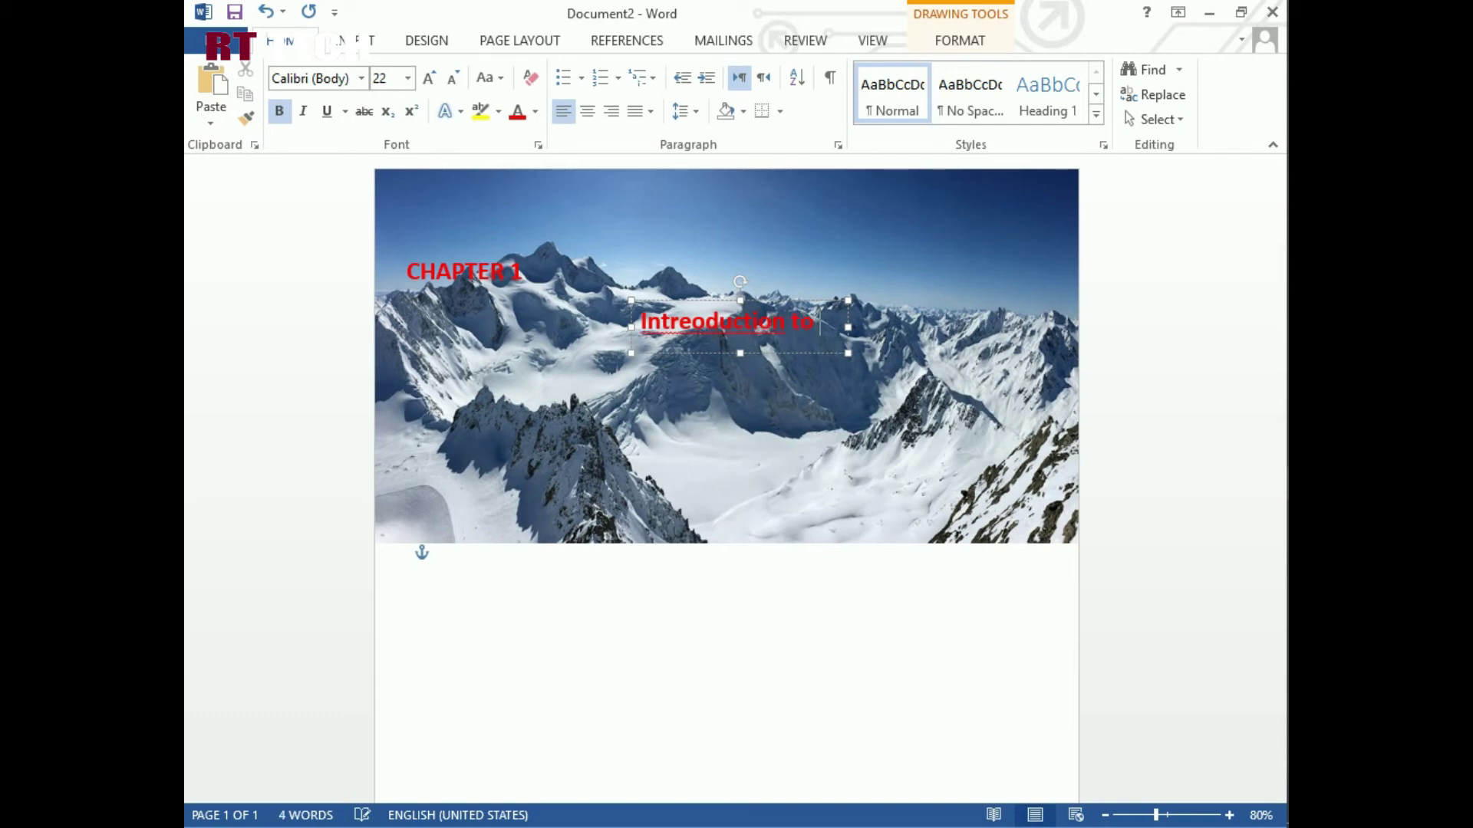
text(chemistry)
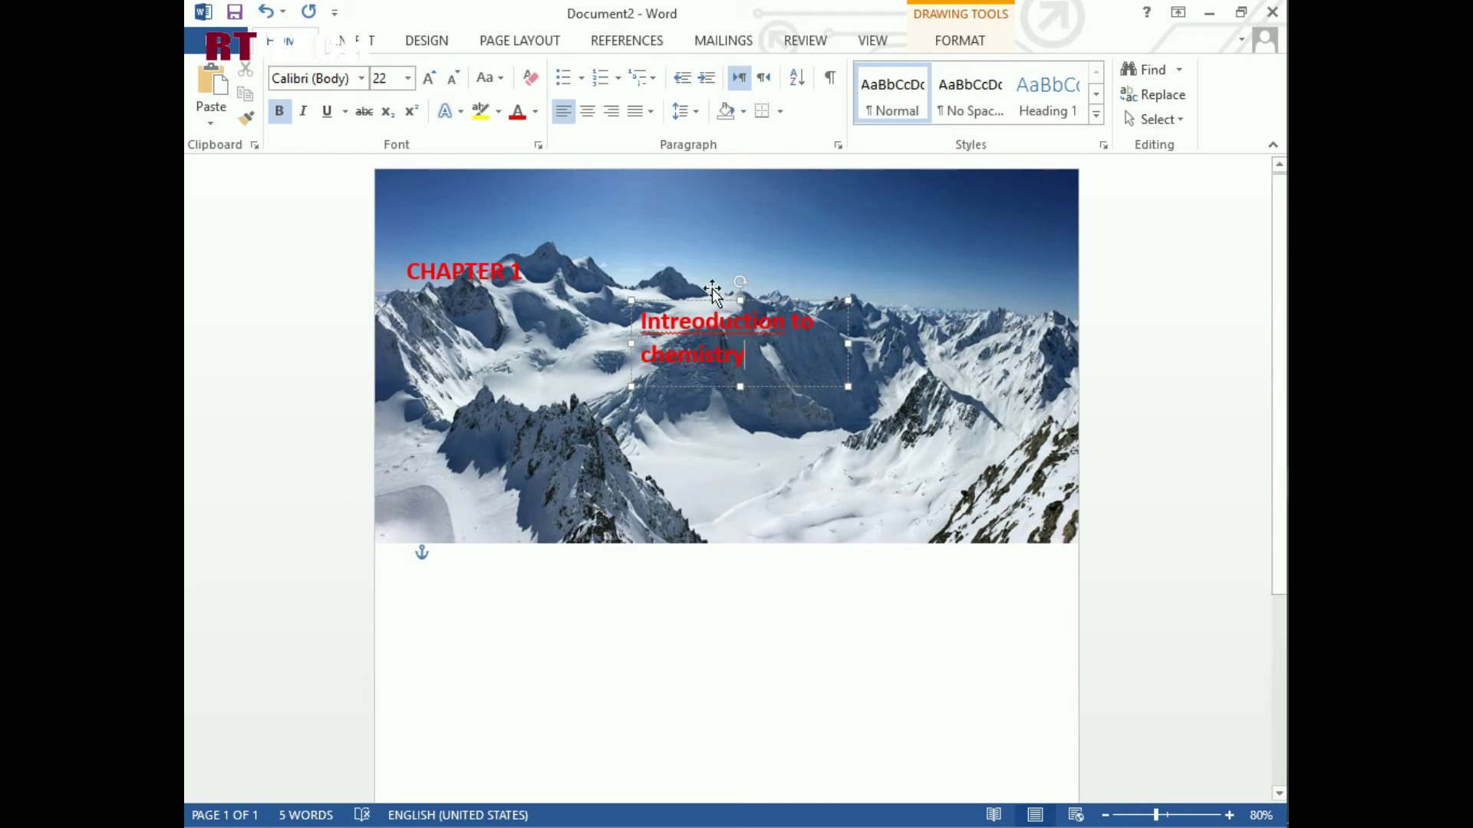
- Center the chapter title's text and shift its text box slightly left on the picture
click(587, 112)
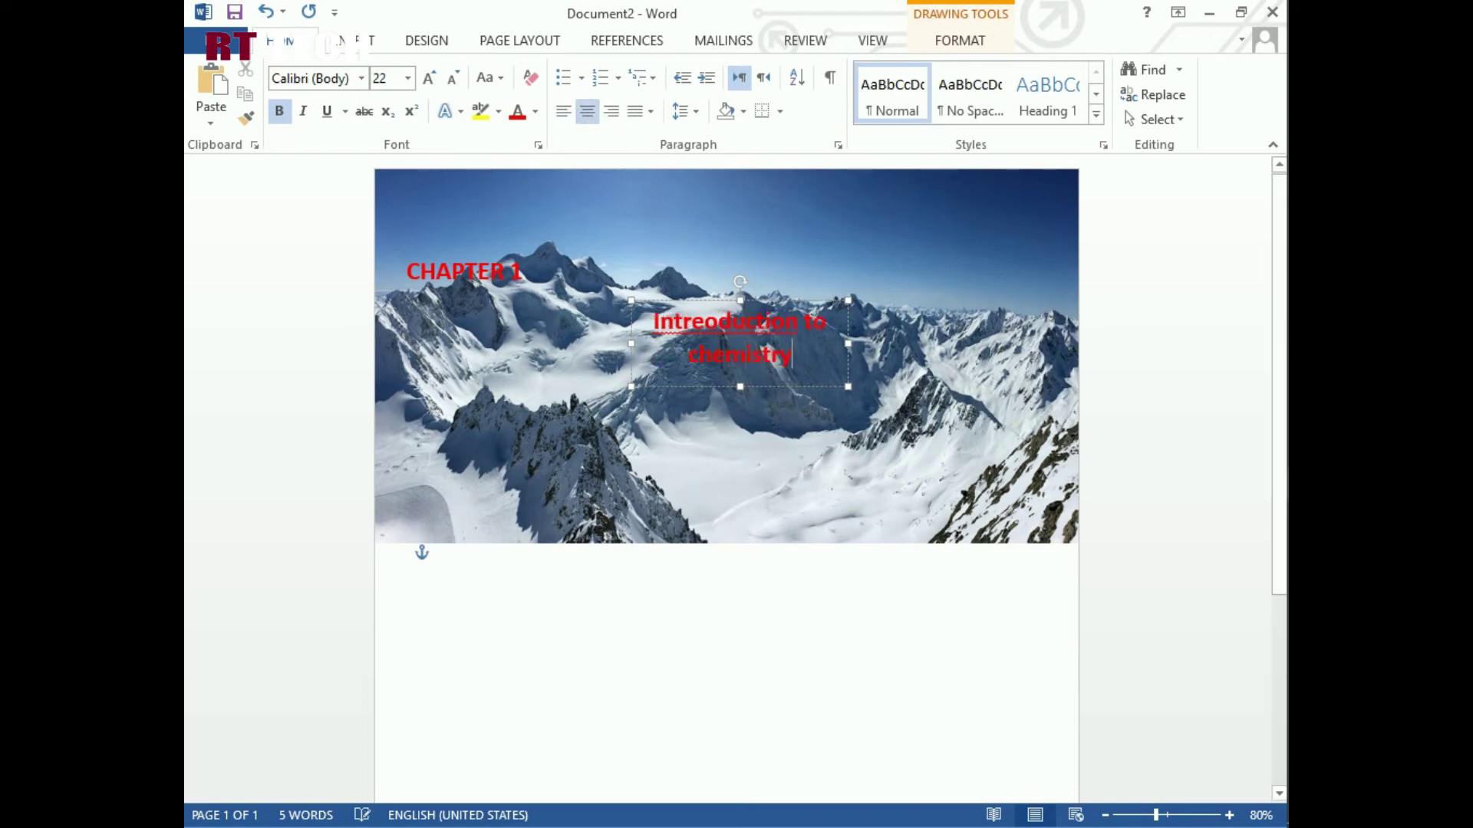
drag(794, 307, 750, 305)
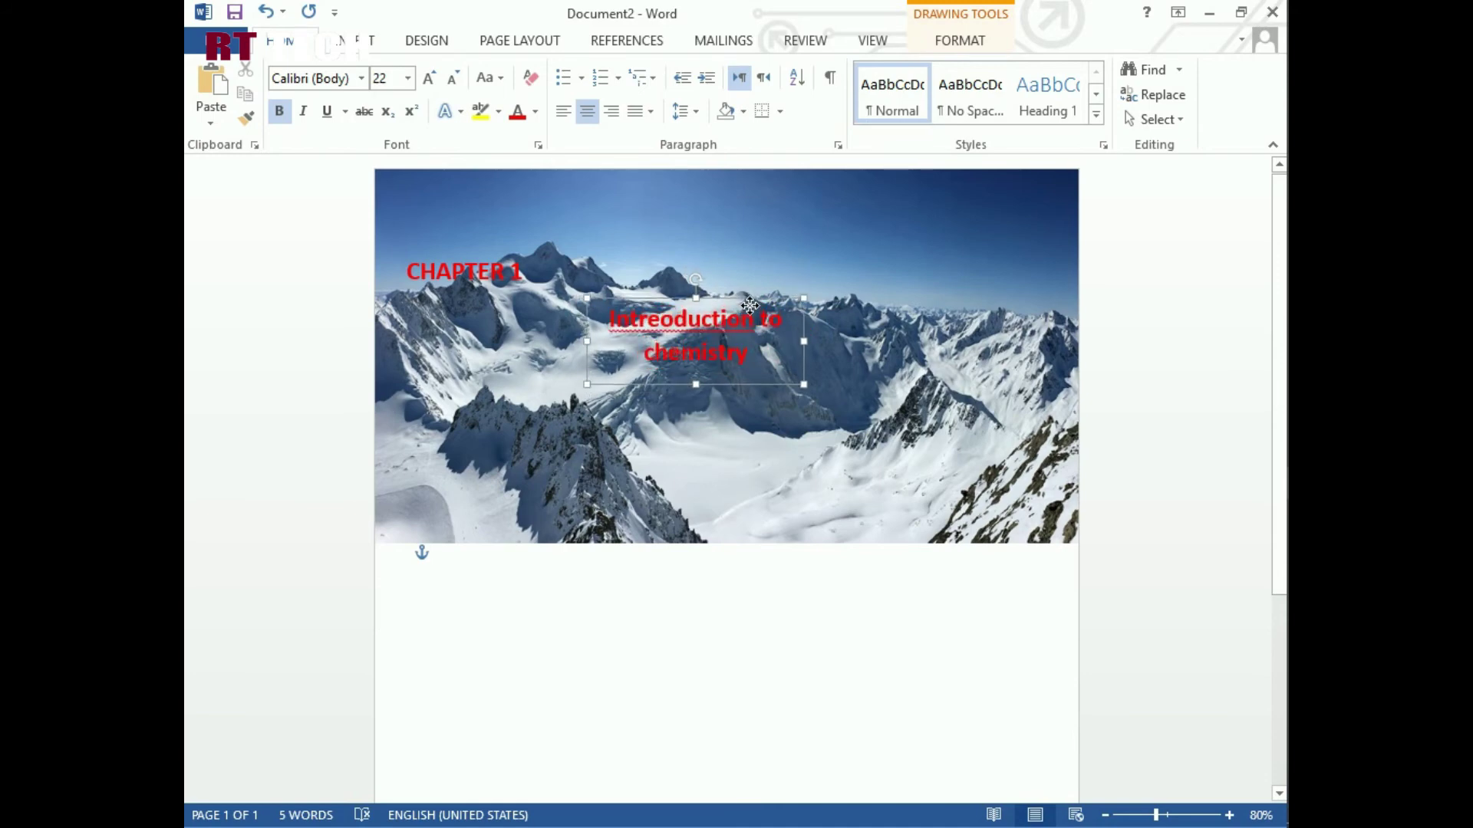
click(754, 421)
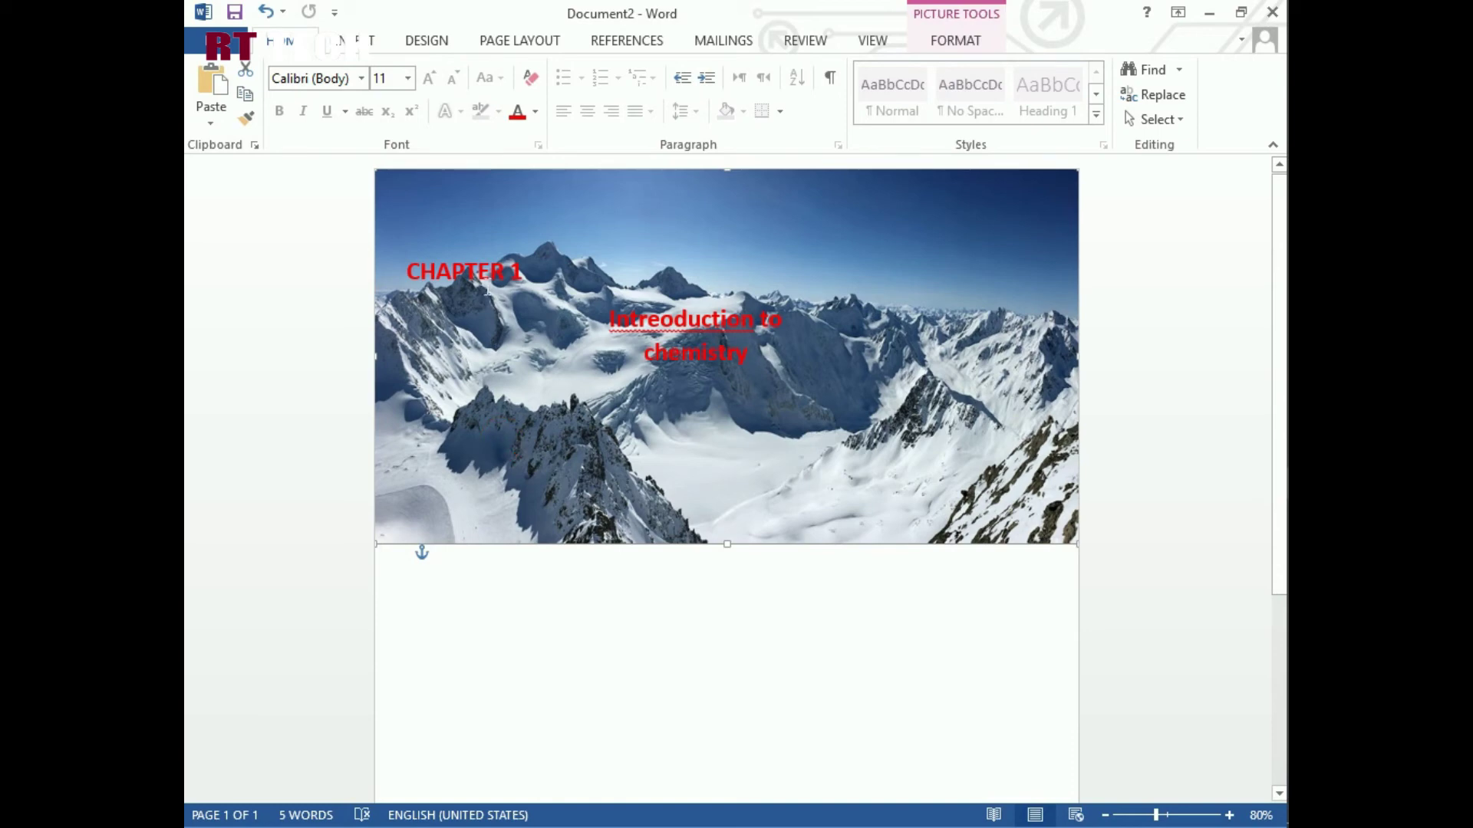
- Duplicate the chapter title text box below "CHAPTER 1" on the picture and clear the copy's text
click(615, 319)
drag(696, 310, 492, 378)
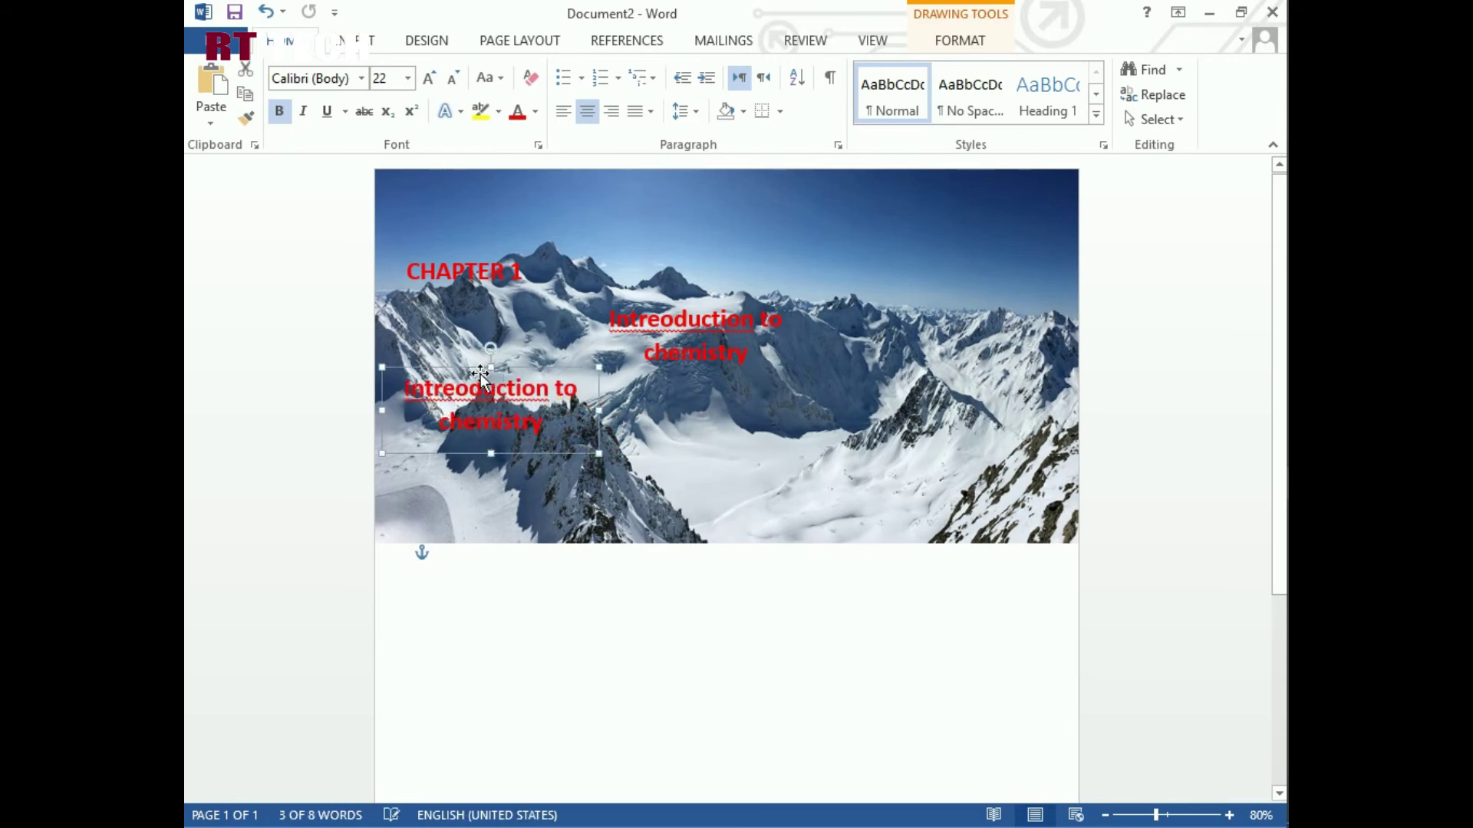
triple_click(500, 404)
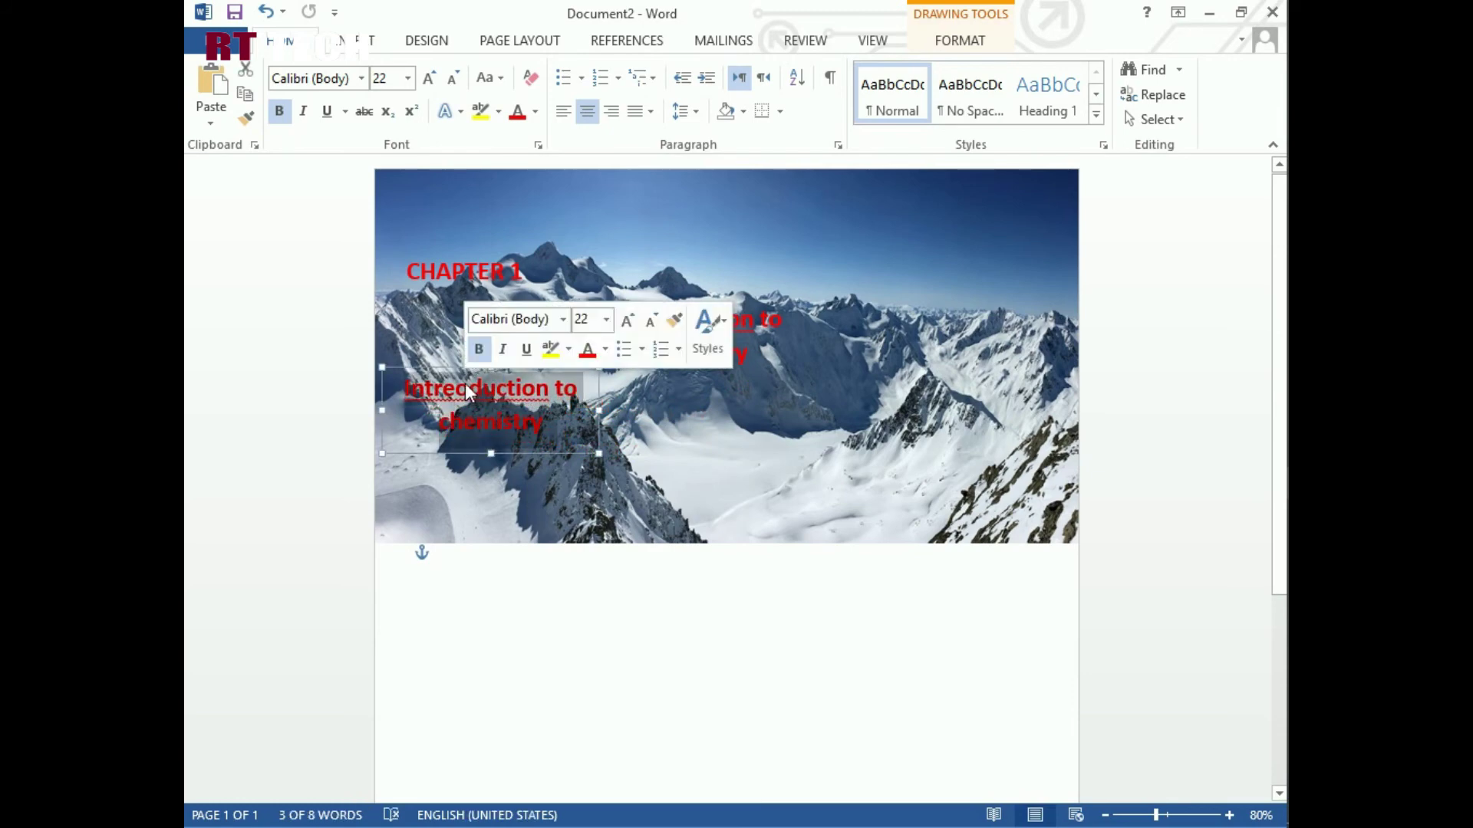
key(BackSpace)
- Add the arrow-bulleted line "What is chemistry" in the empty text box and widen the box to fit it on one line
click(581, 78)
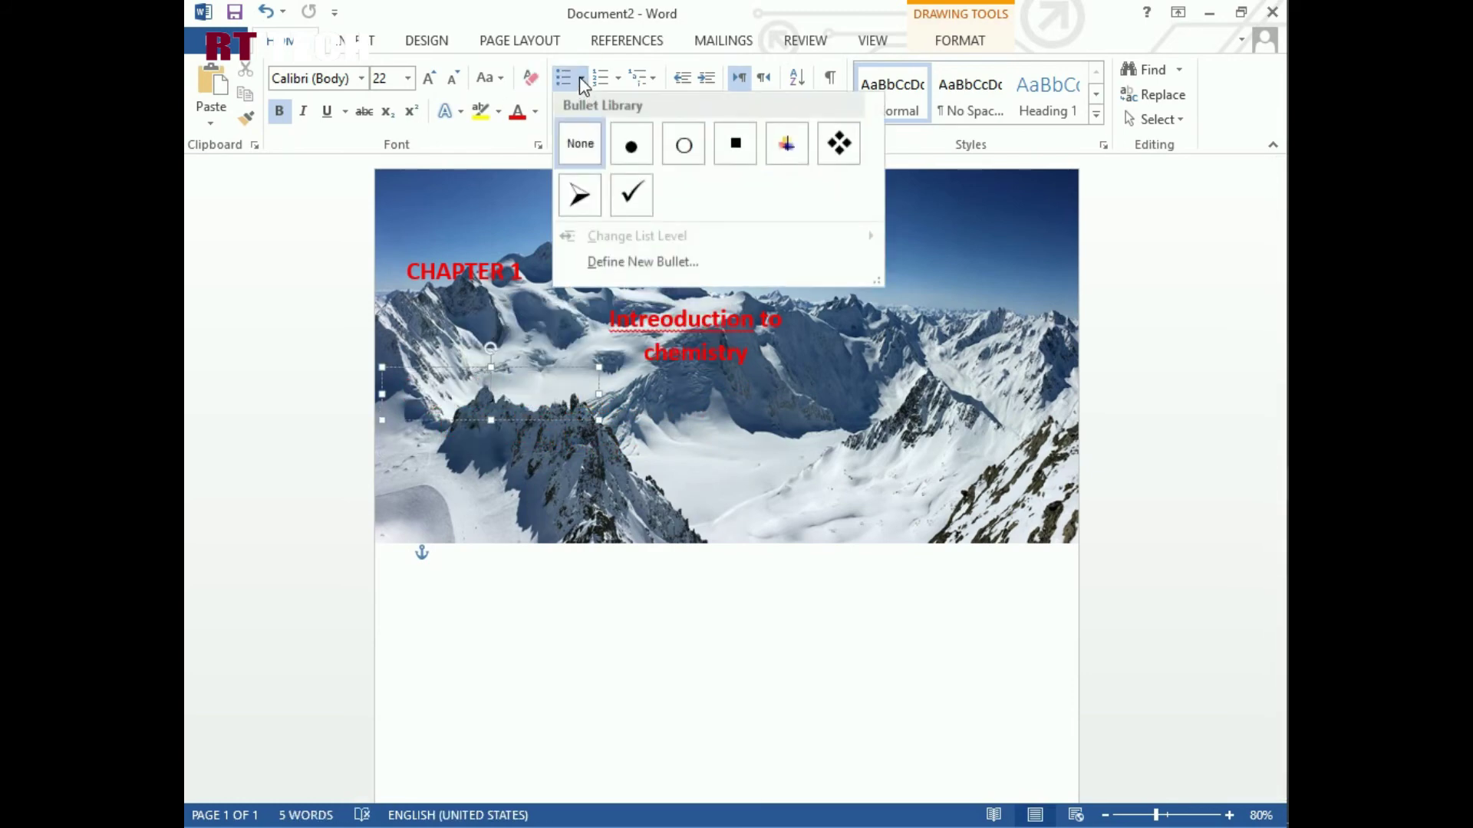
click(584, 197)
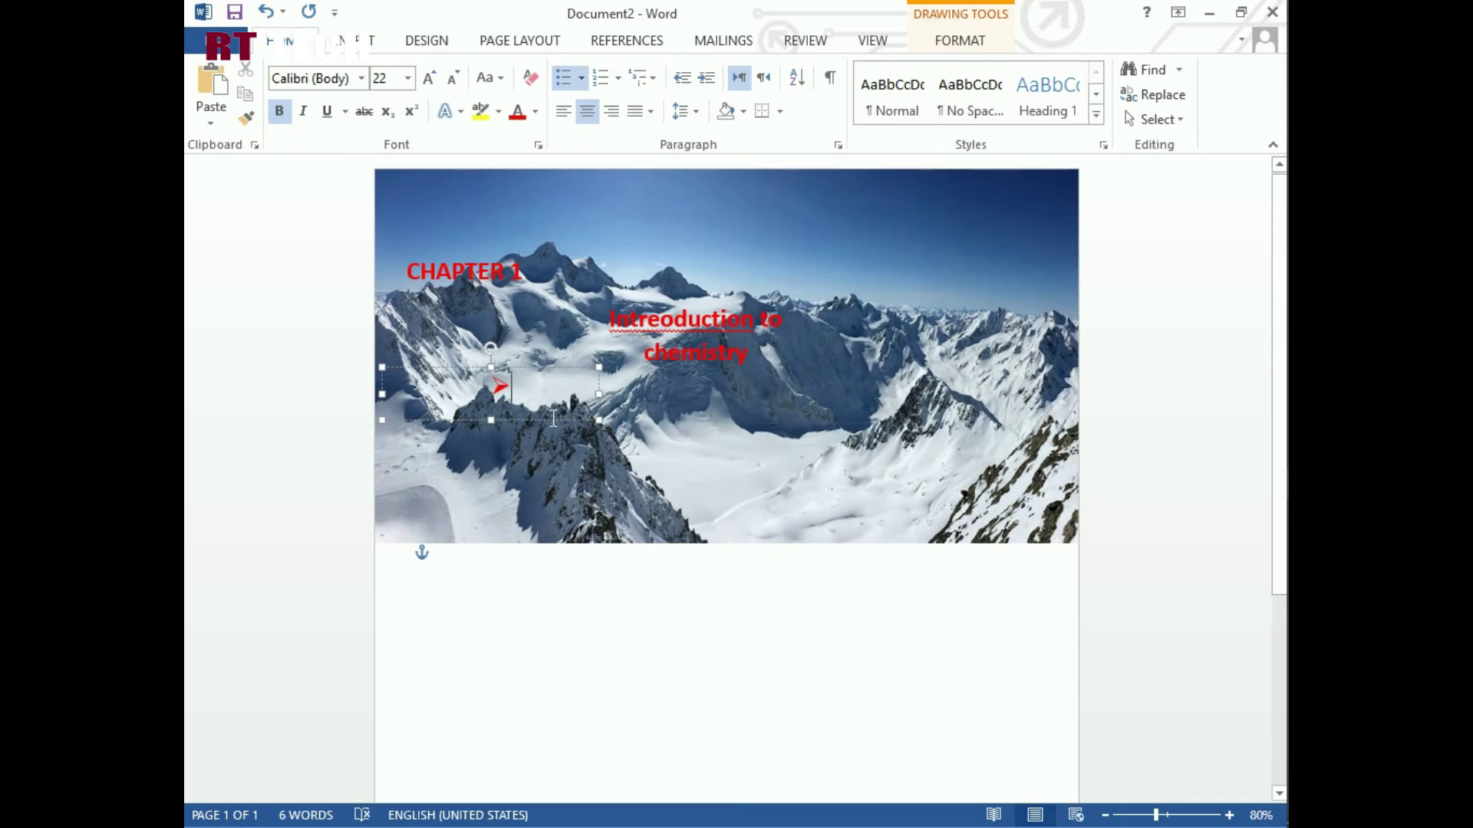
text(Wh)
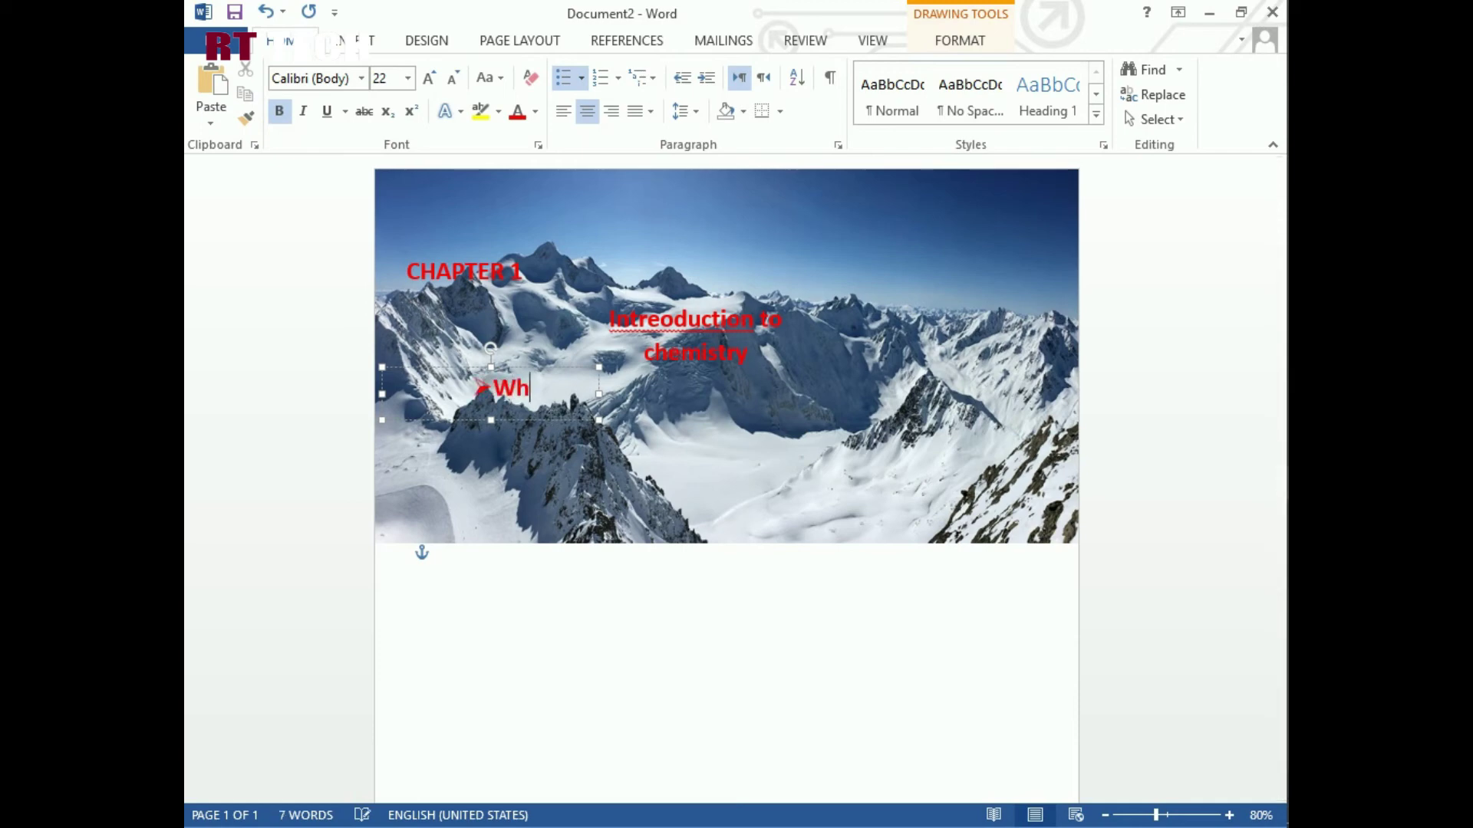
text(at )
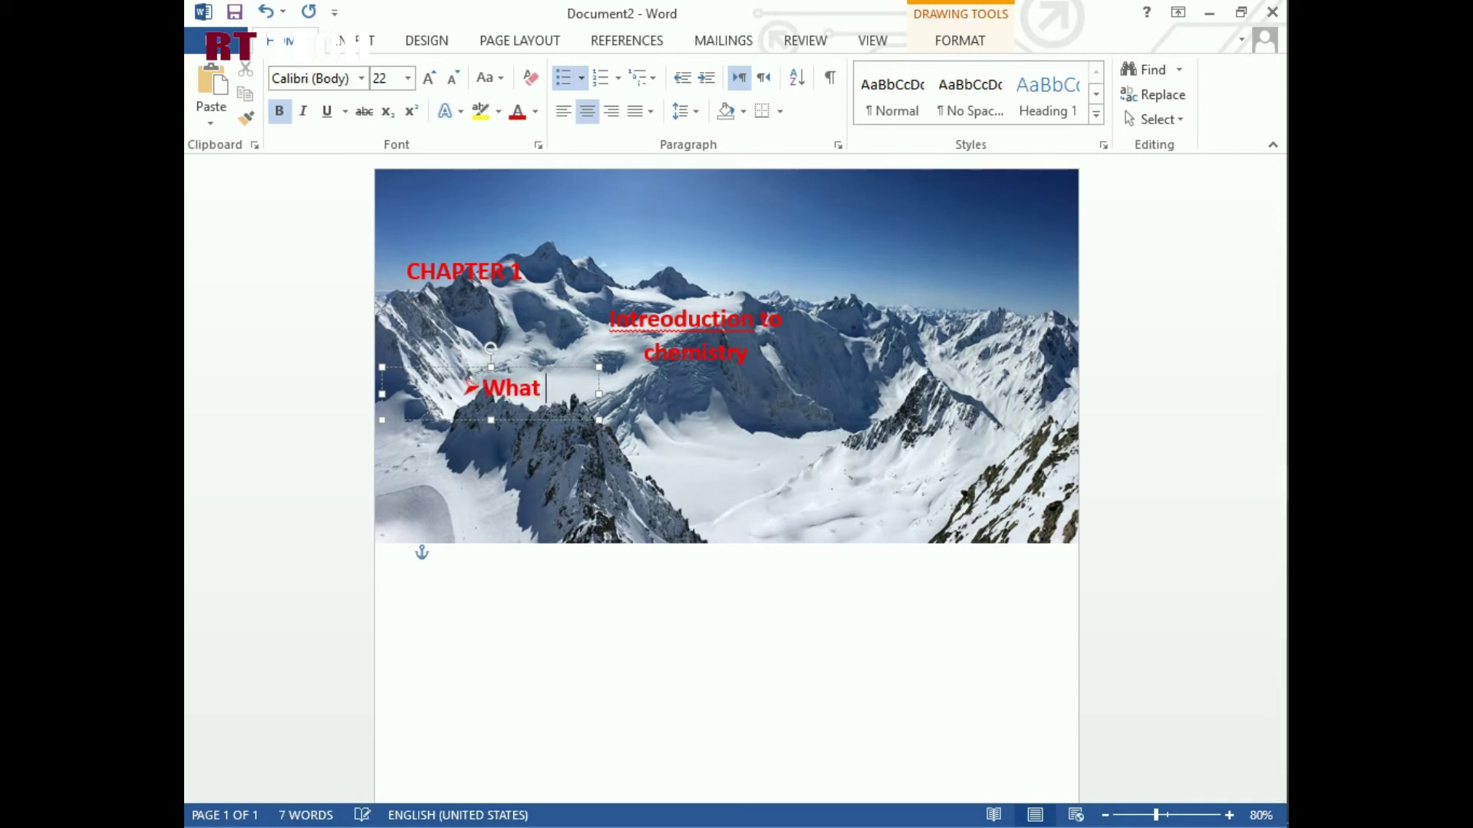
text(is chemistry)
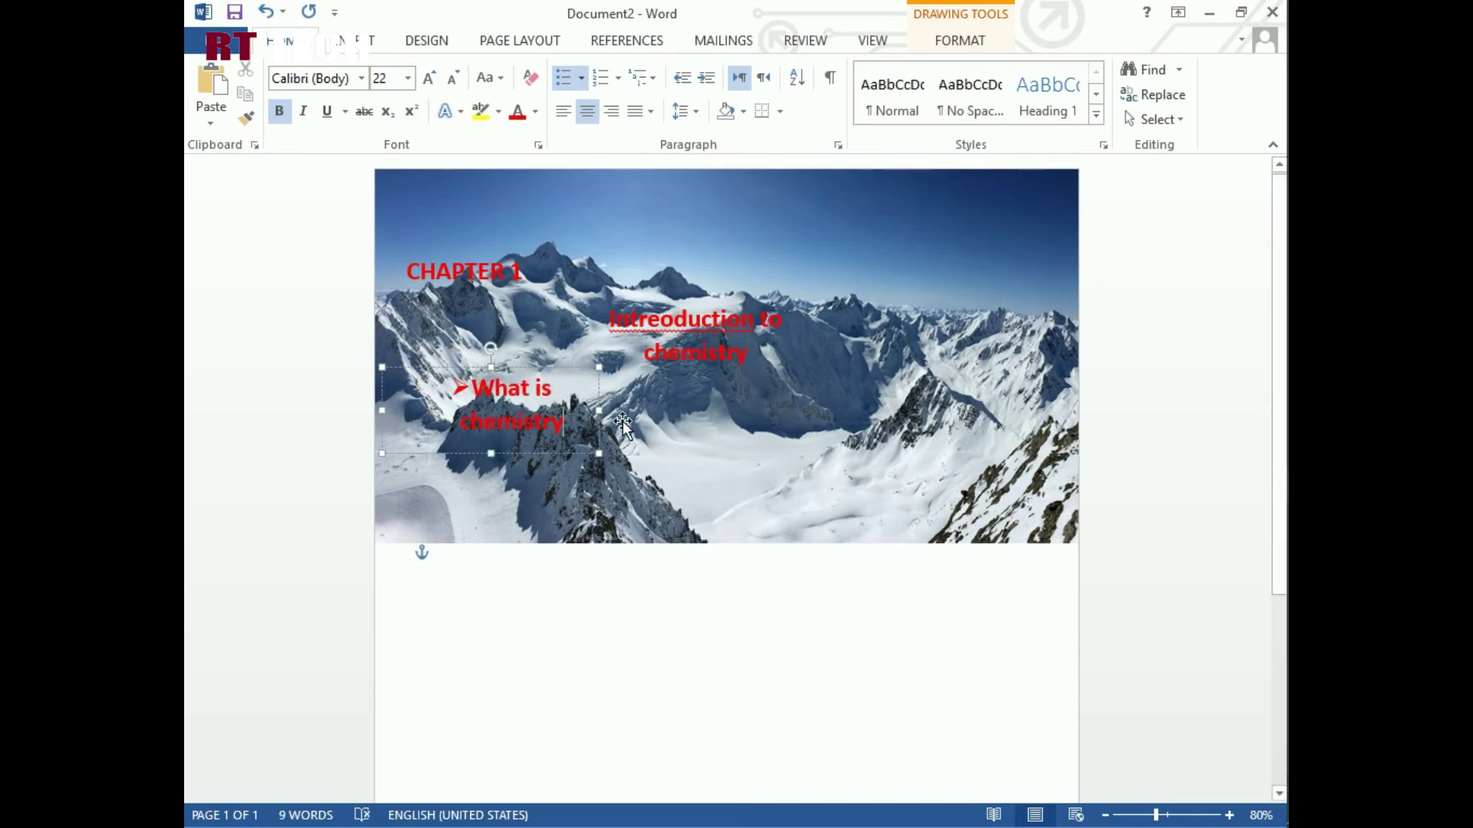
drag(599, 410, 757, 406)
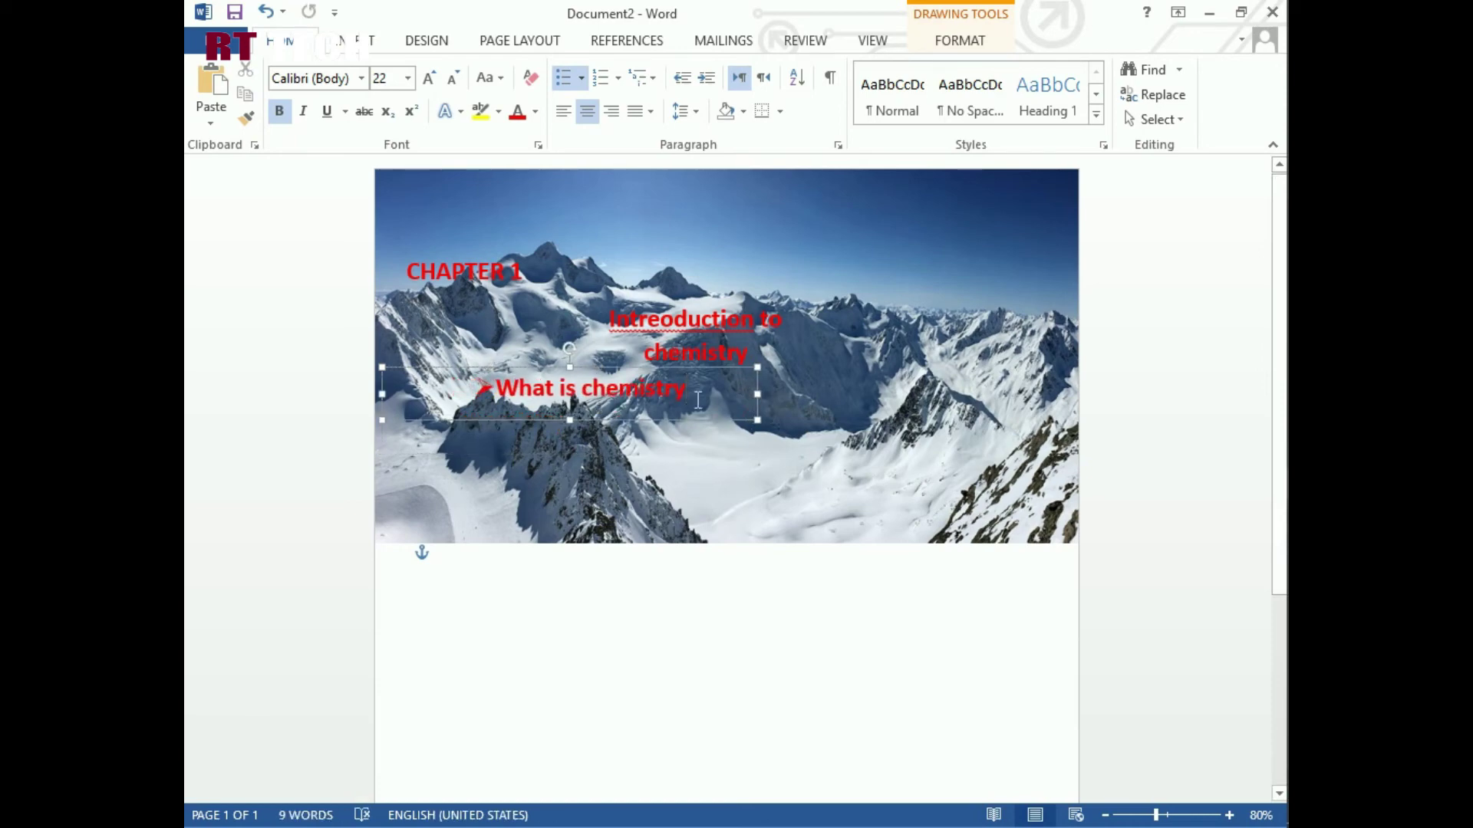
- Add the bullets "Intro to chemistry", "Knoleftk" and "Gggh" to the list, leaving the text box when done
key(Return)
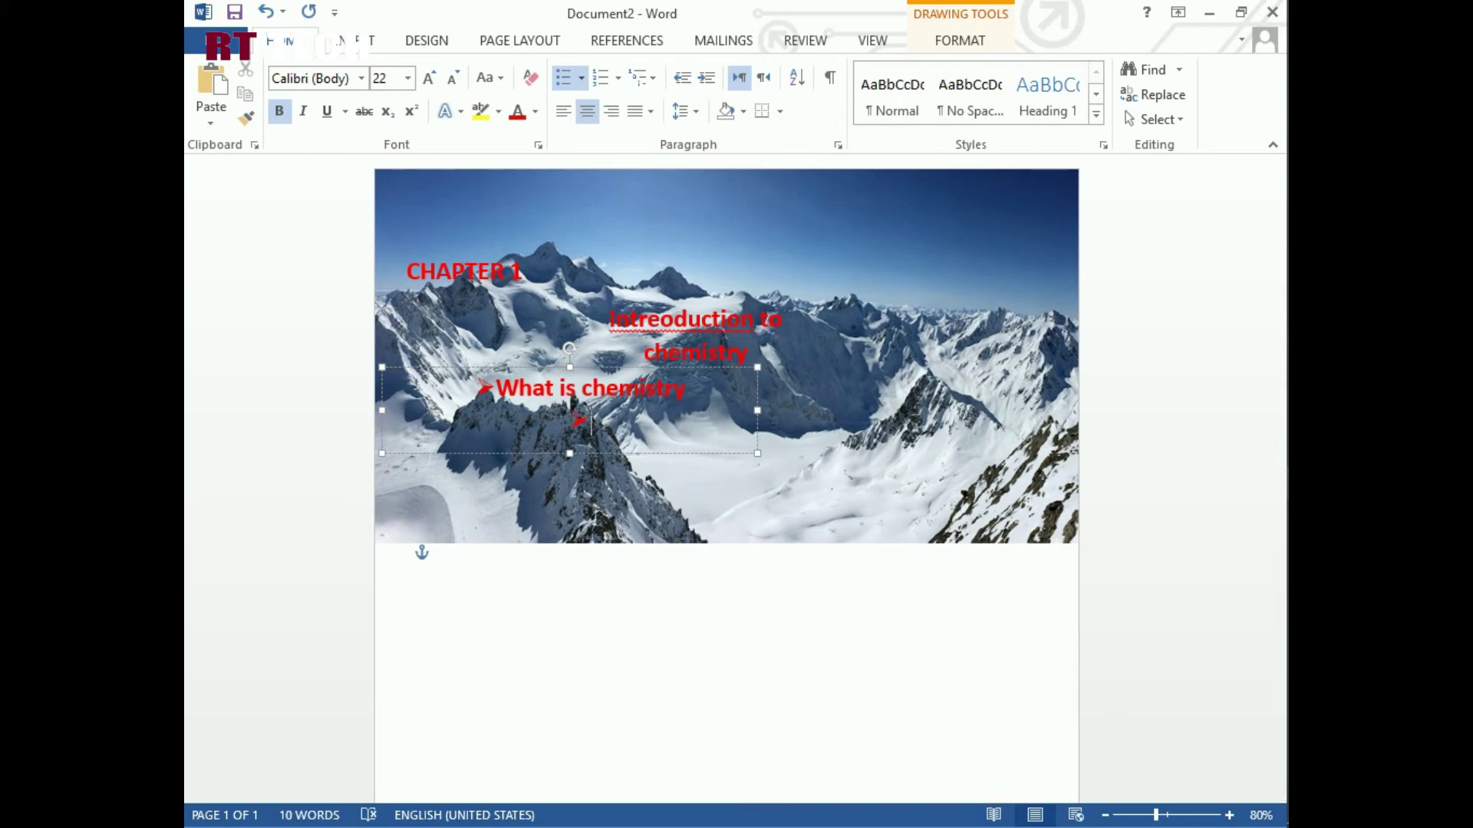
click(580, 420)
click(590, 421)
text(Intro to chemistry)
key(Return)
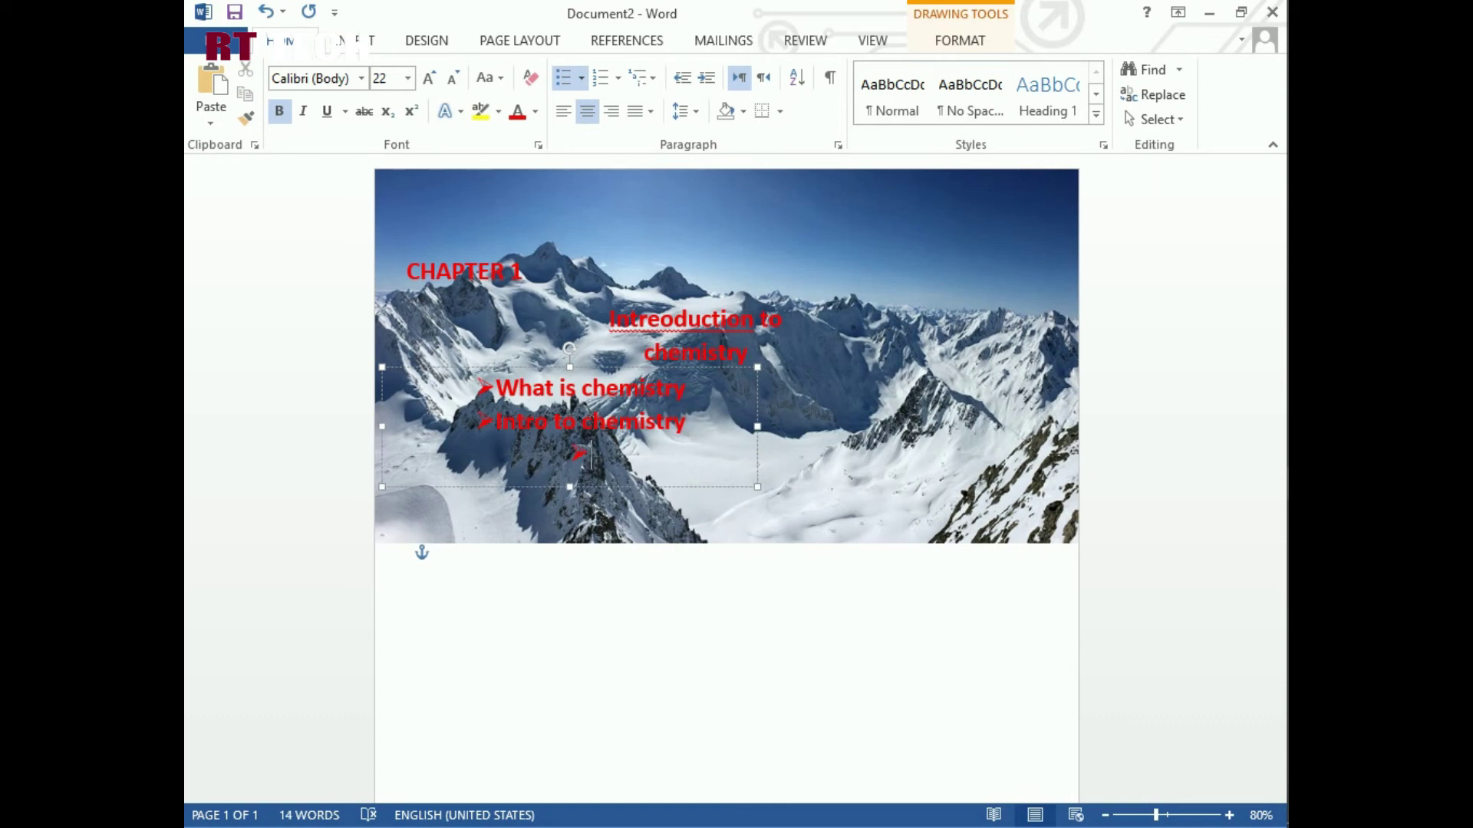
text(knoleftk)
key(Return)
text(Gggh)
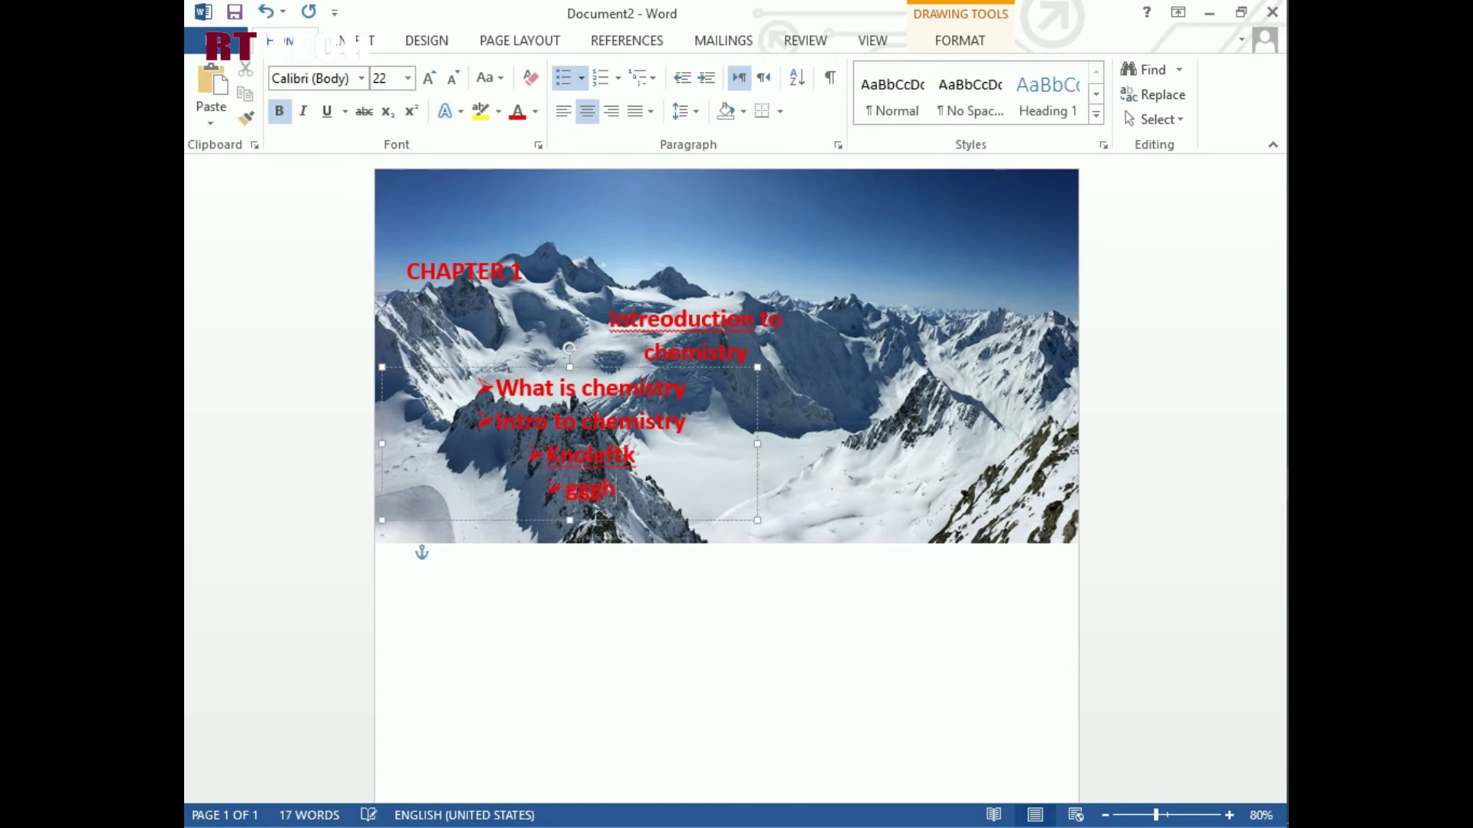
key(Return)
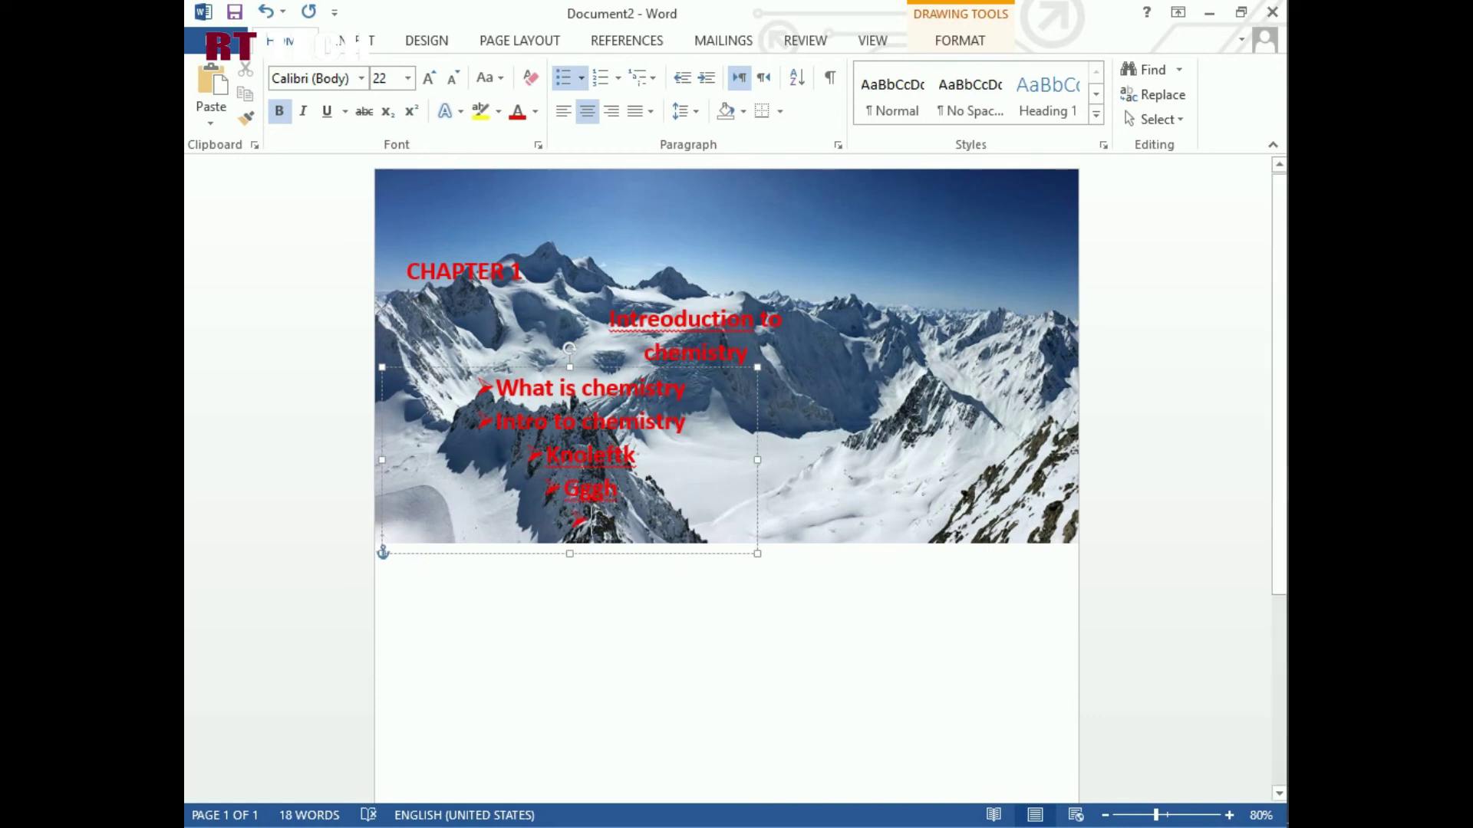
double_click(583, 650)
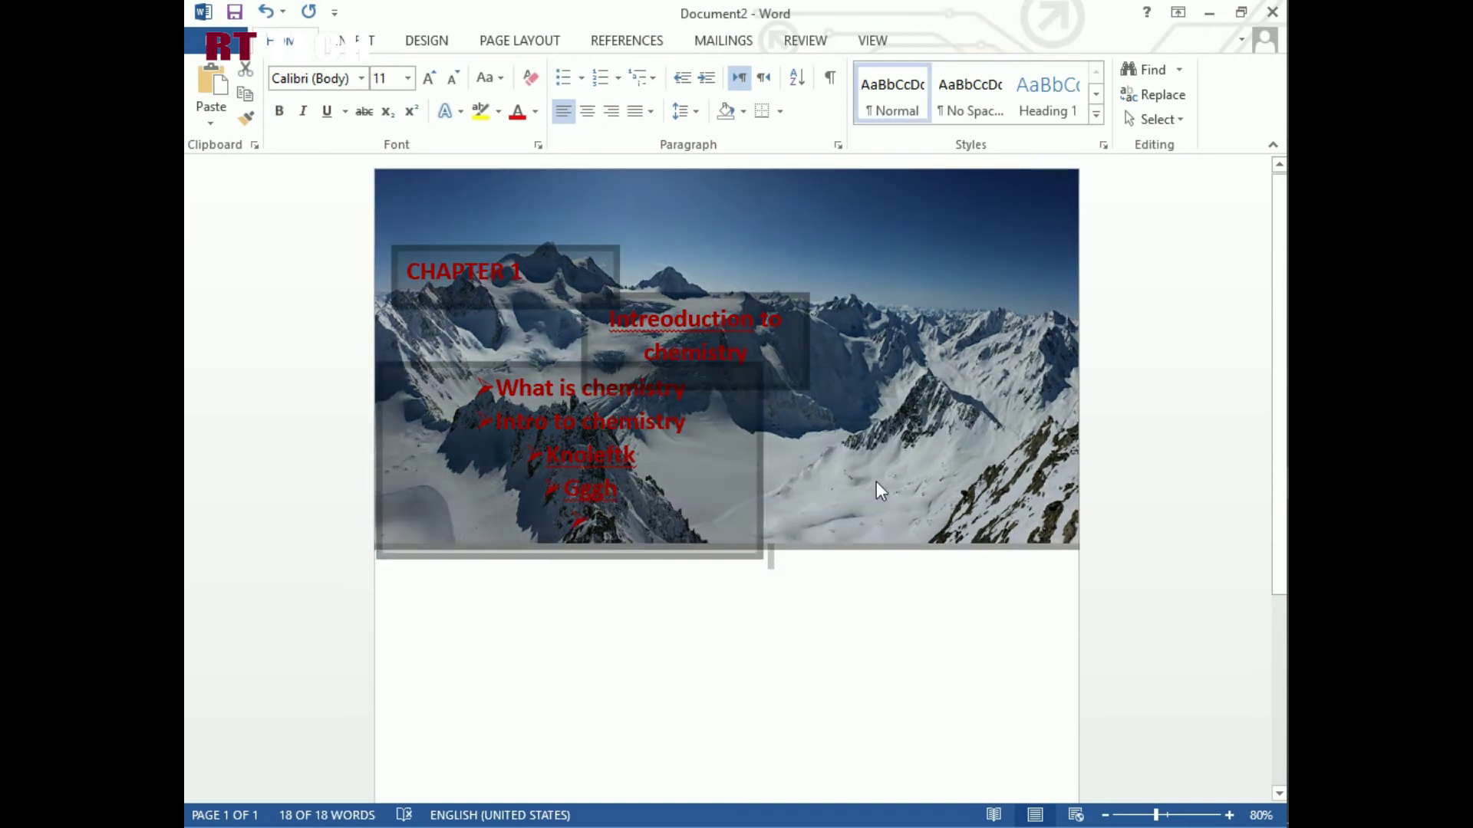
click(881, 491)
click(901, 601)
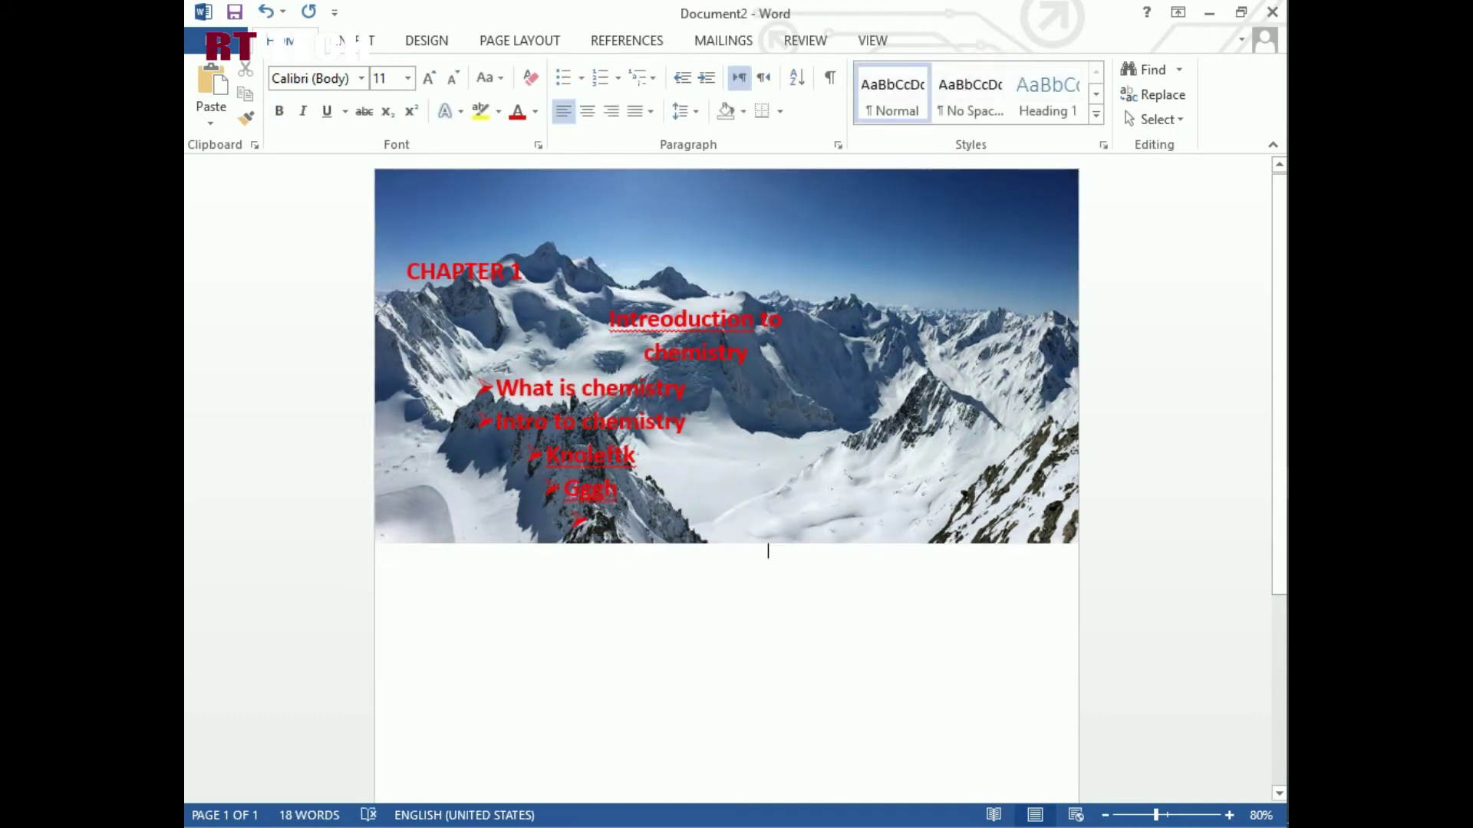
- Insert a built-in text box with placeholder text and move it below the picture near the page's left edge
click(426, 45)
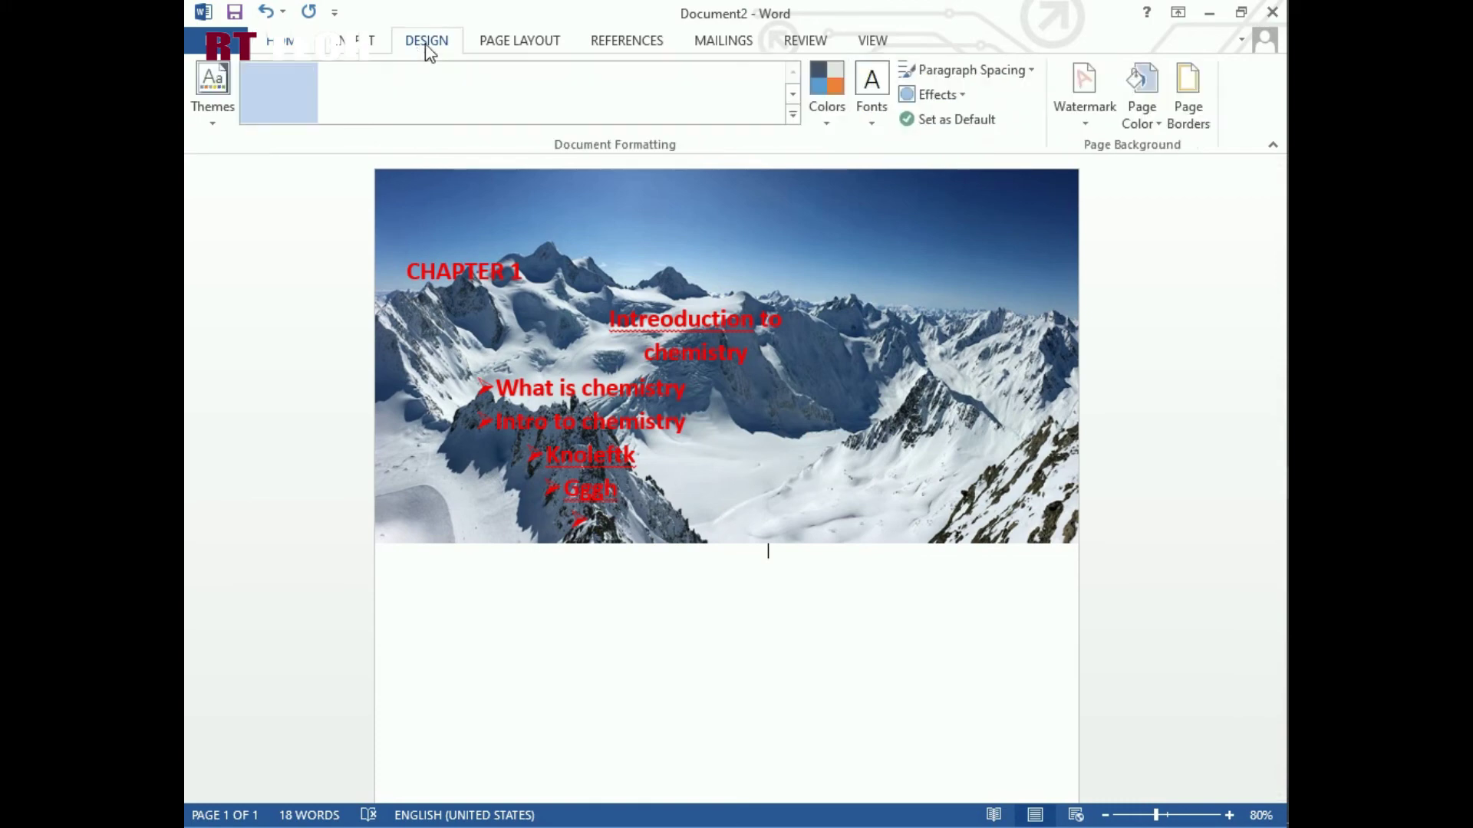
click(374, 43)
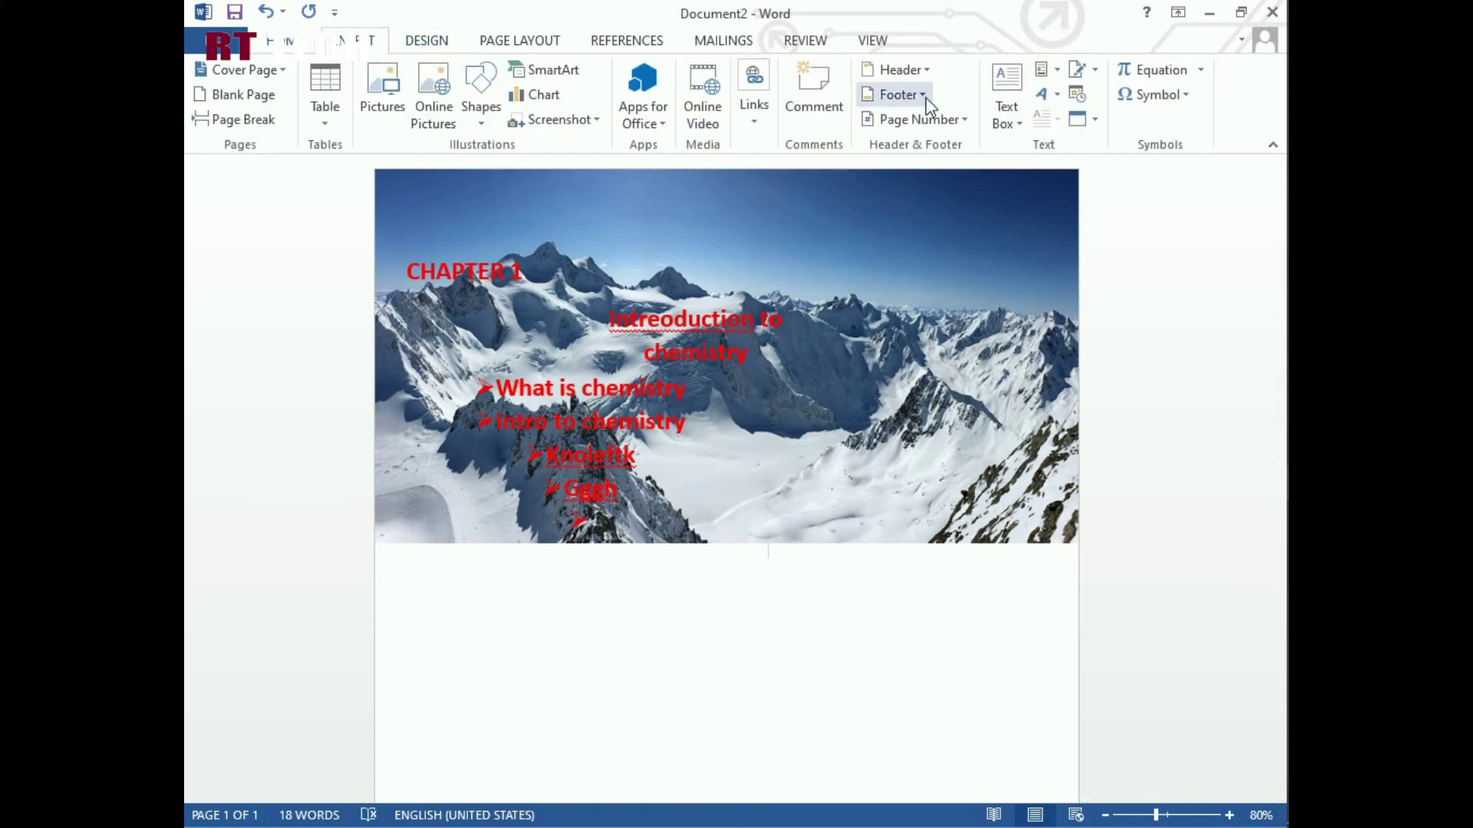
click(1001, 111)
click(887, 276)
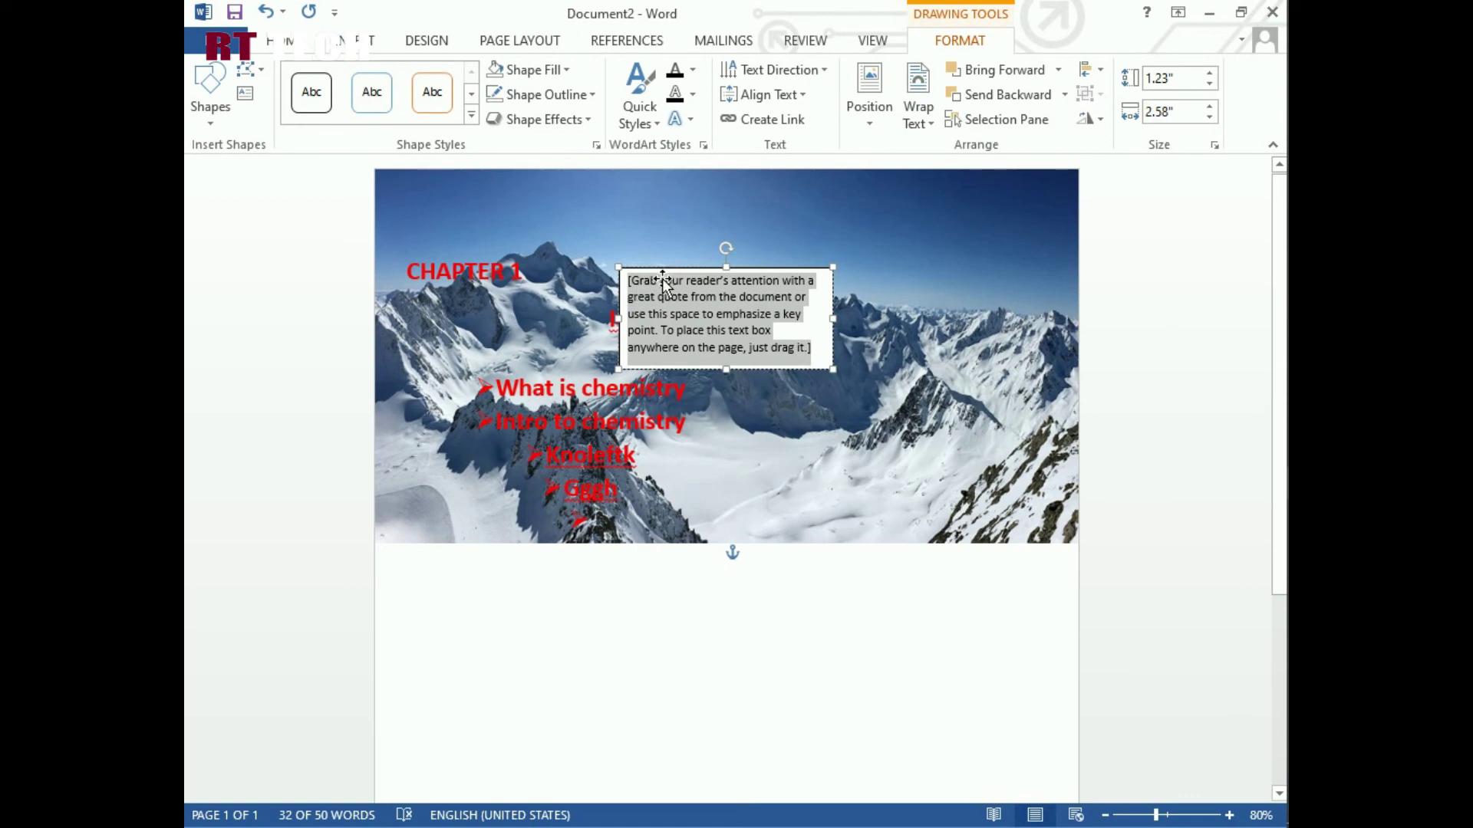
drag(615, 358, 392, 665)
scroll(549, 737, down, 1)
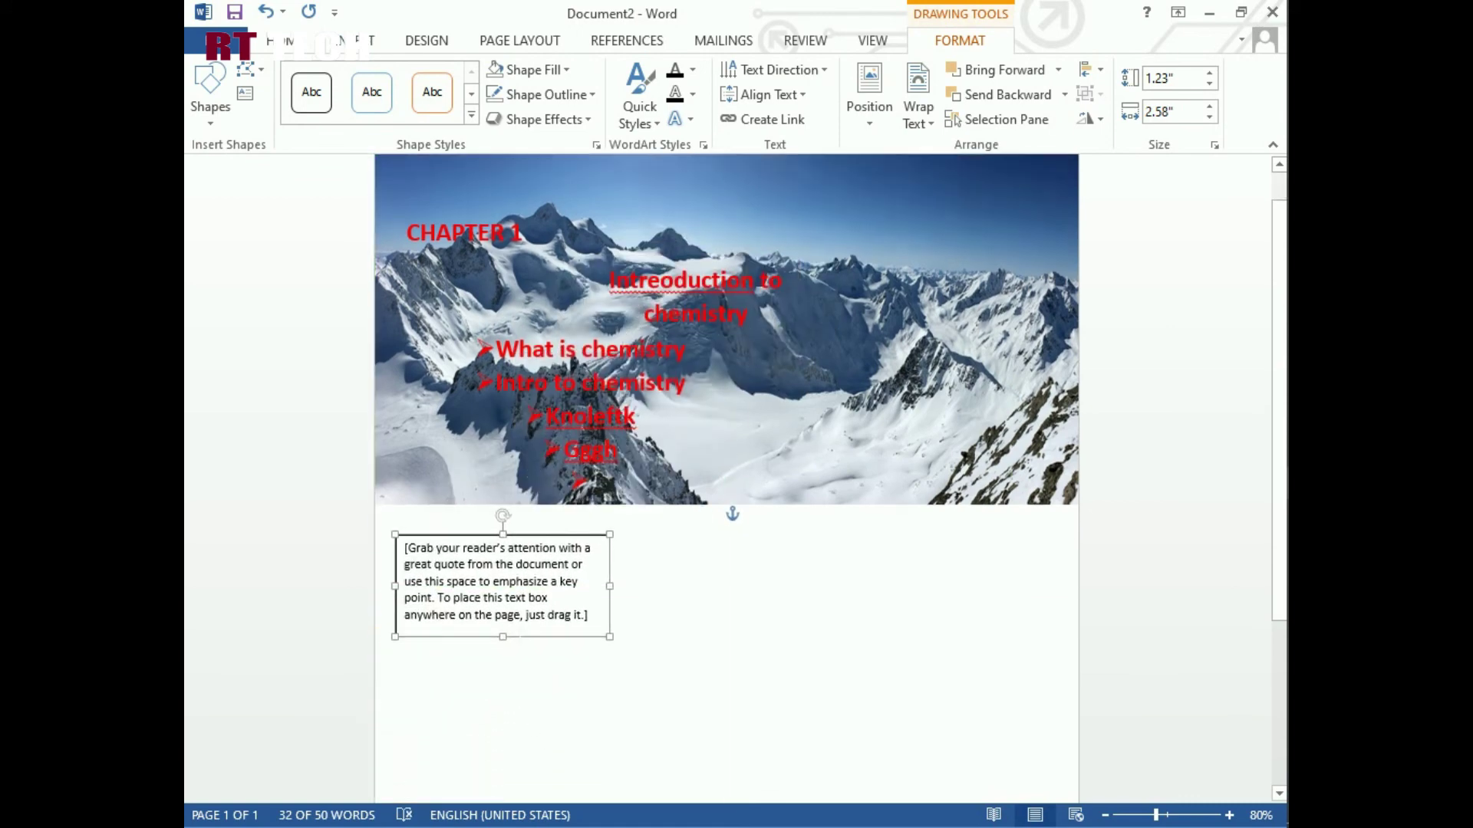
- Enlarge the new text box to about 3.73" high and 7.97" wide, and delete its placeholder text
drag(503, 640, 502, 825)
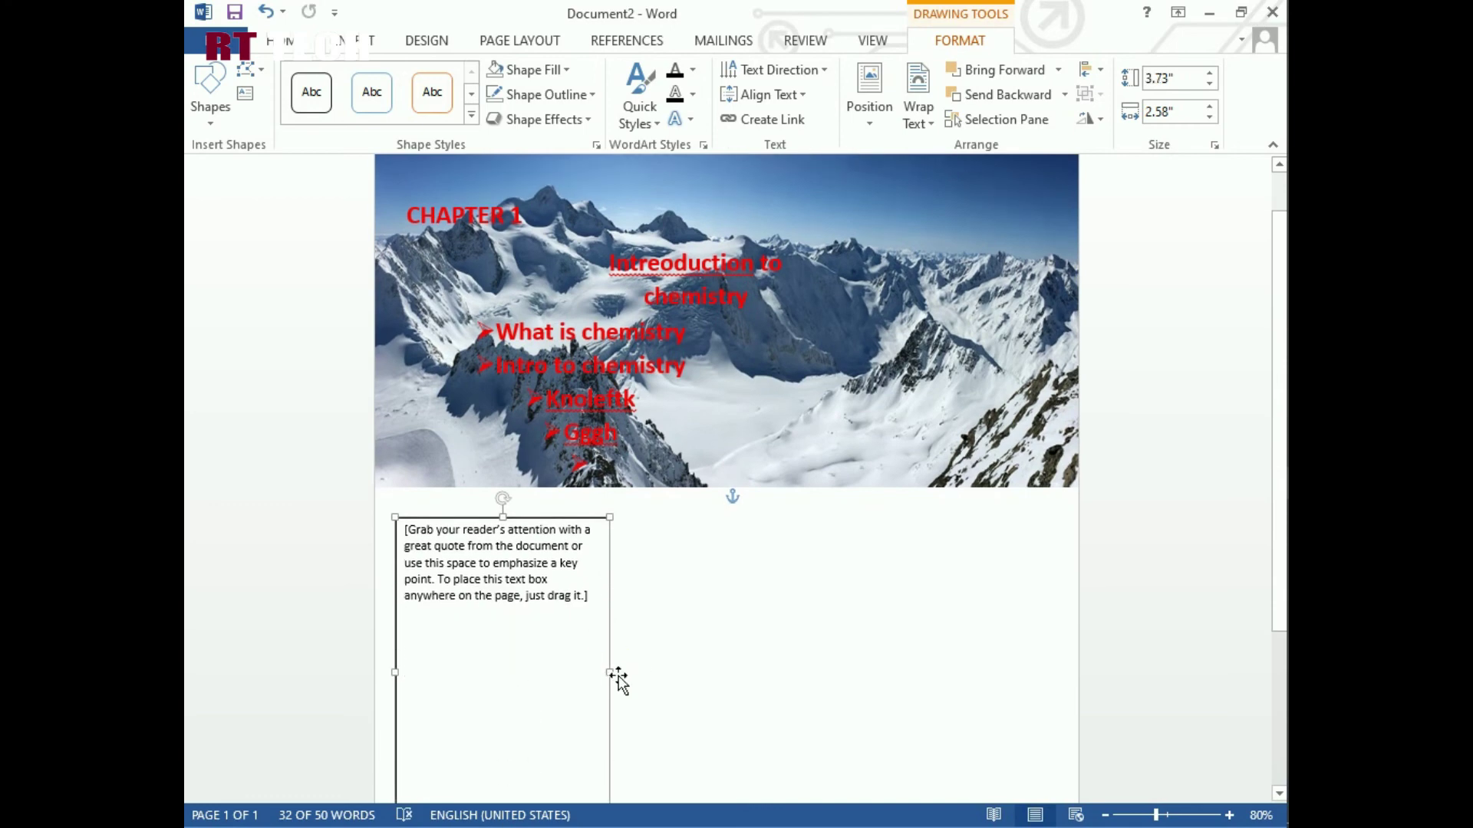
drag(612, 673, 1074, 683)
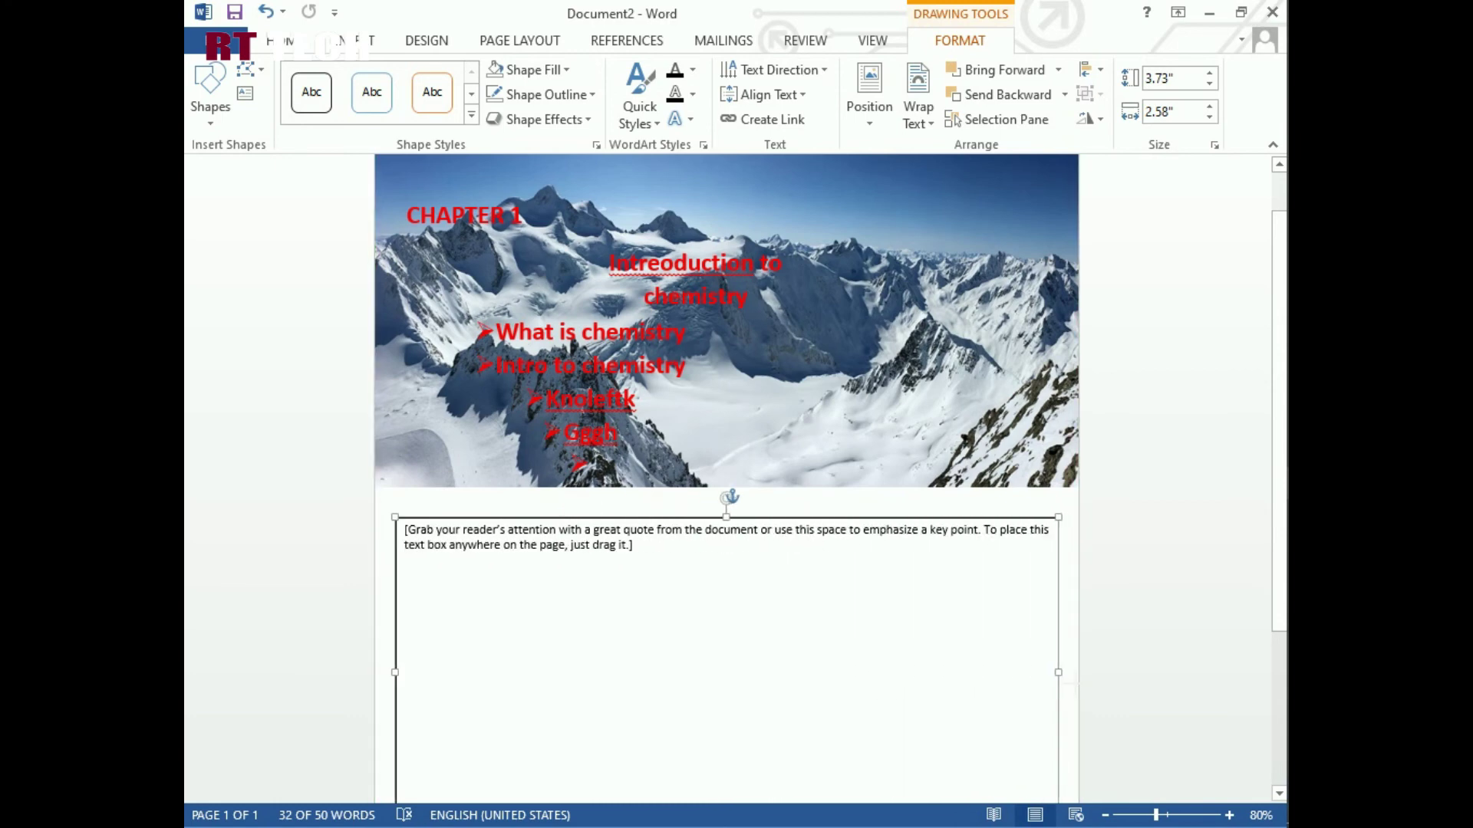
click(963, 634)
key(BackSpace)
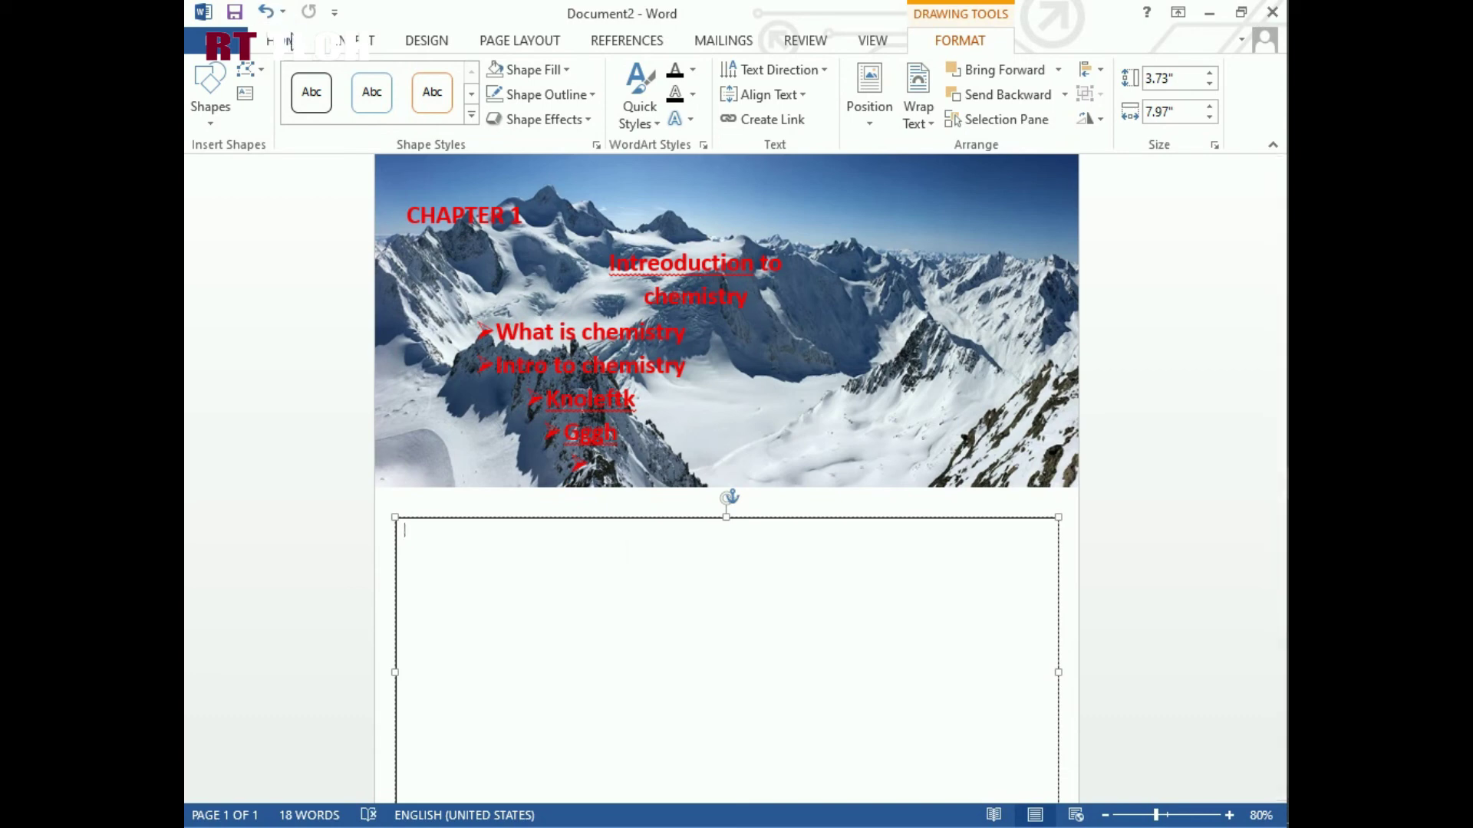
- Set the font size to 20 and enter "Introduction to chemistry" in the large text box below the picture
click(343, 48)
click(285, 43)
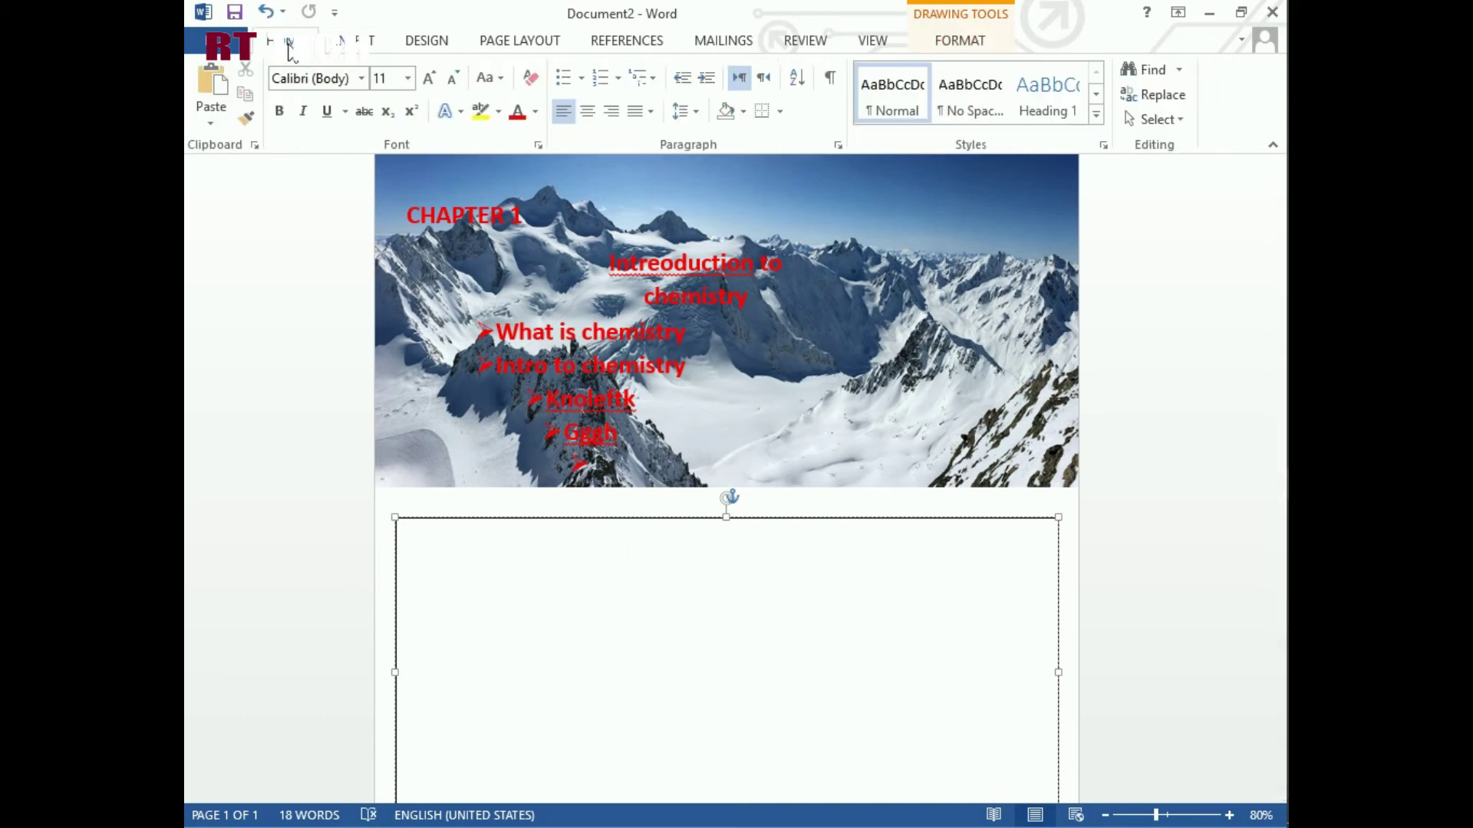
click(407, 78)
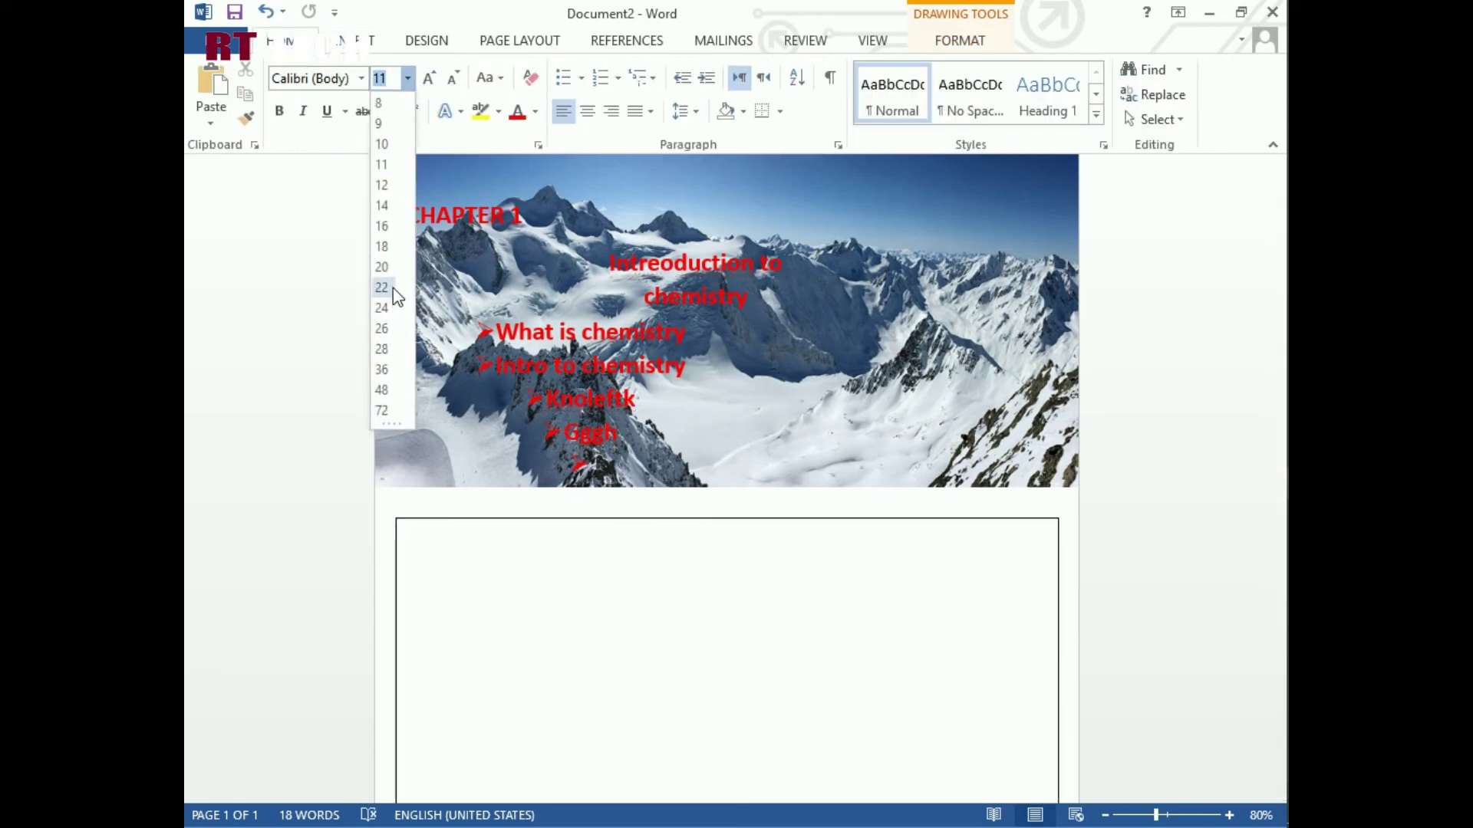
click(382, 266)
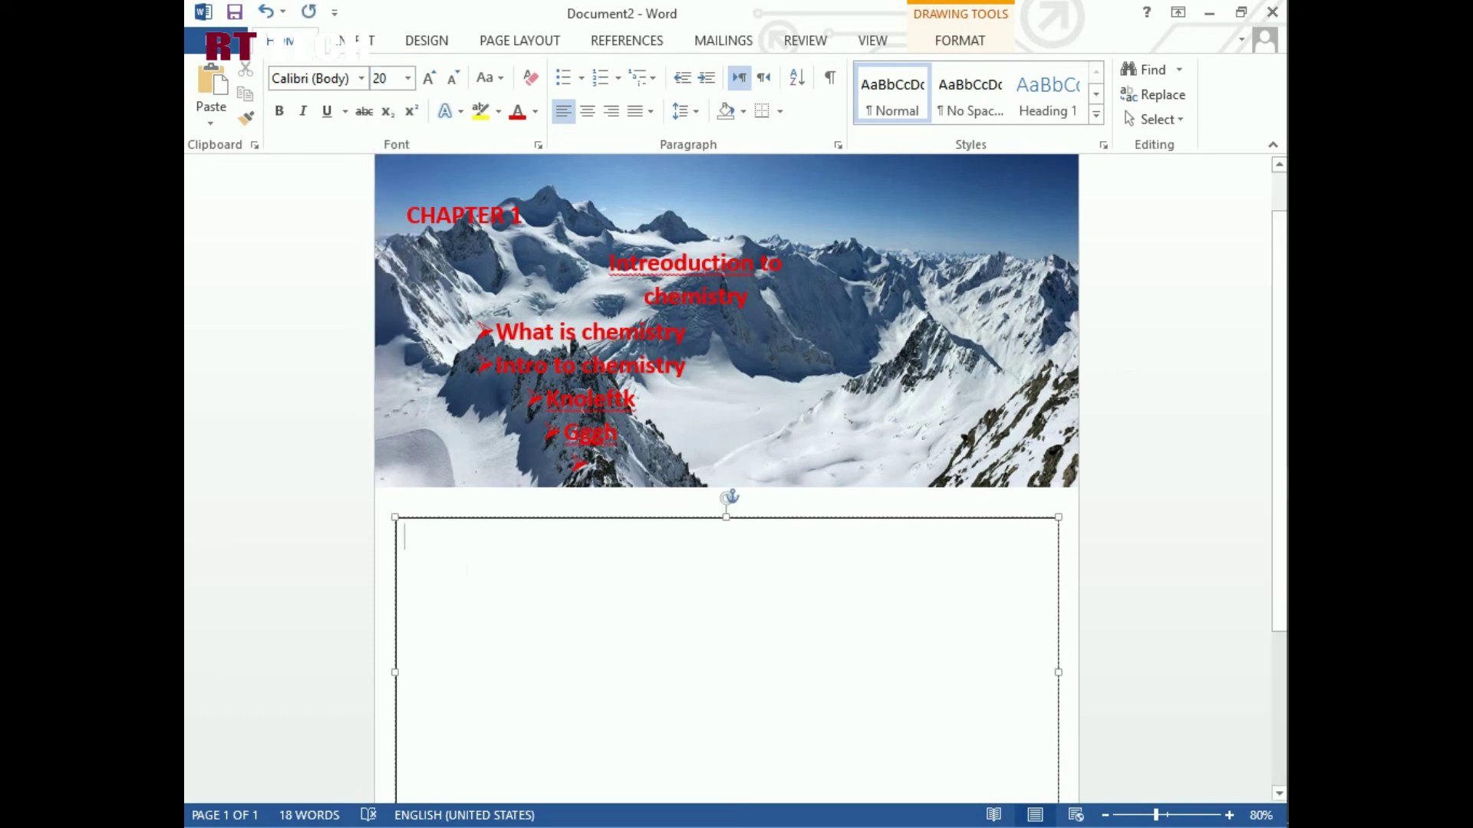
text(Int)
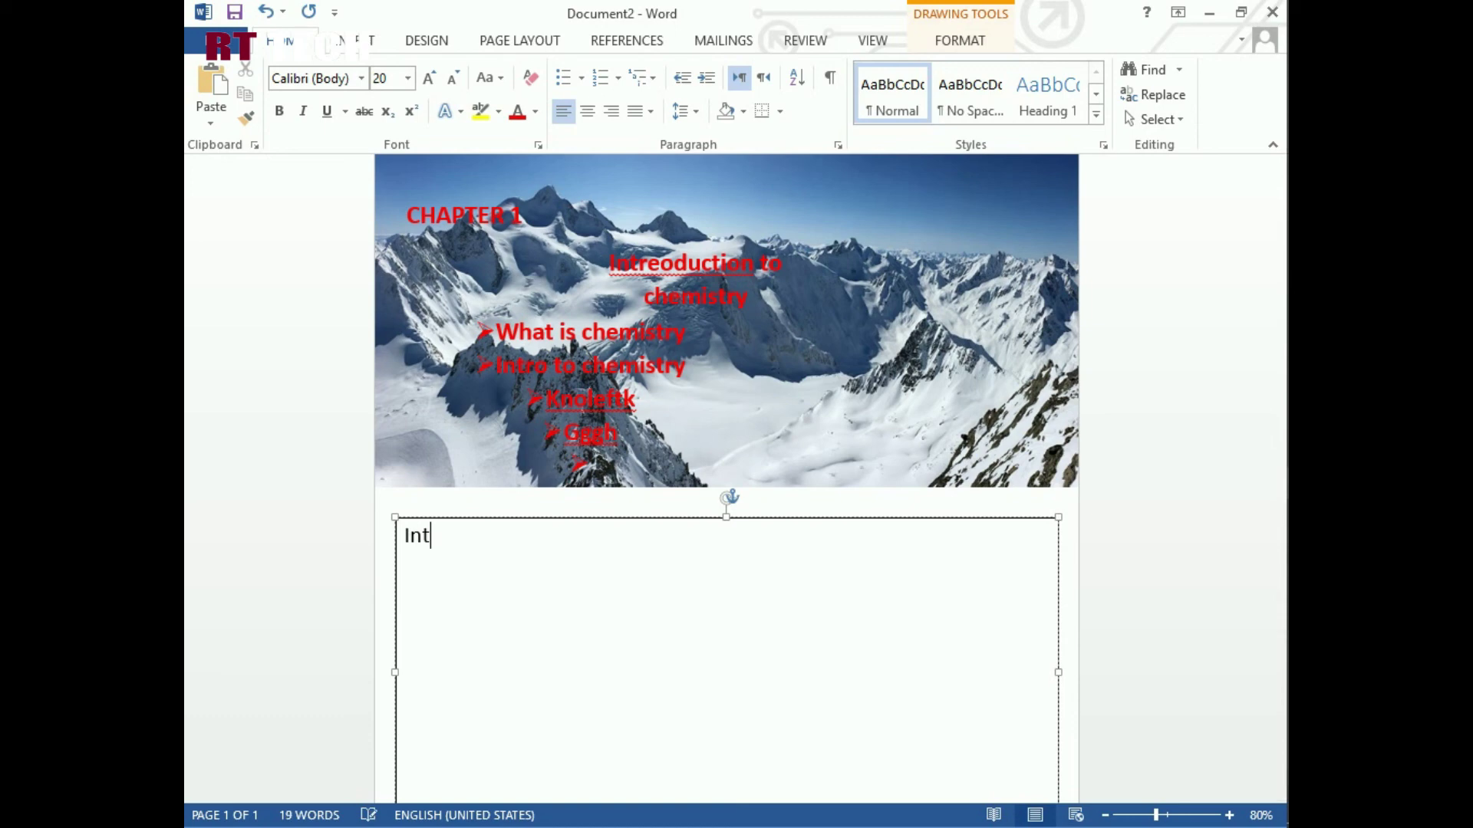
text(tr)
key(BackSpace)
text(tro)
key(BackSpace)
key(BackSpace)
key(BackSpace)
key(BackSpace)
text(roduction to ch)
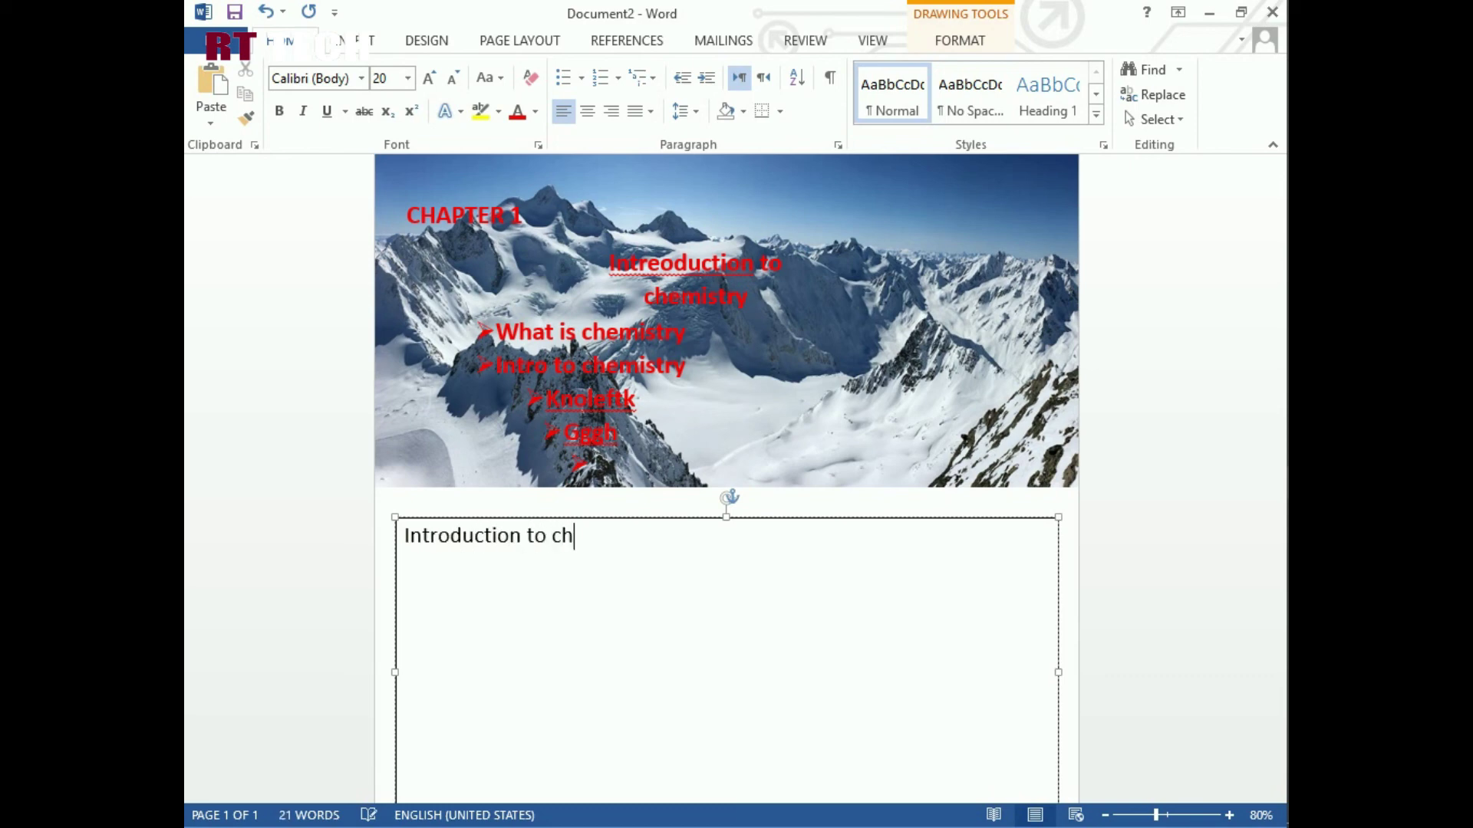
text(emistry)
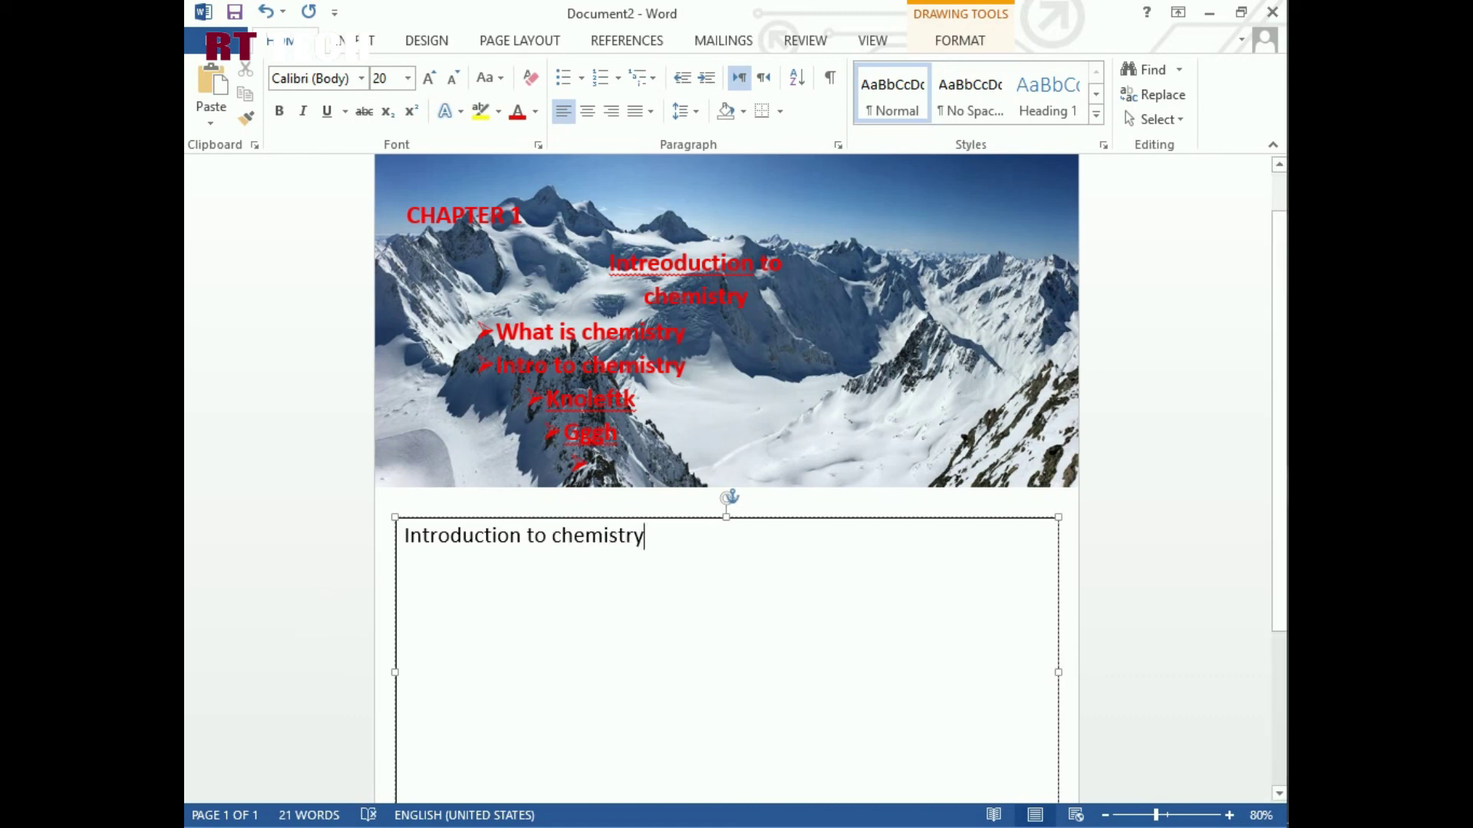
- Make the "Introduction to chemistry" heading in the large text box bold and place the cursor on the line below it
drag(645, 539, 402, 538)
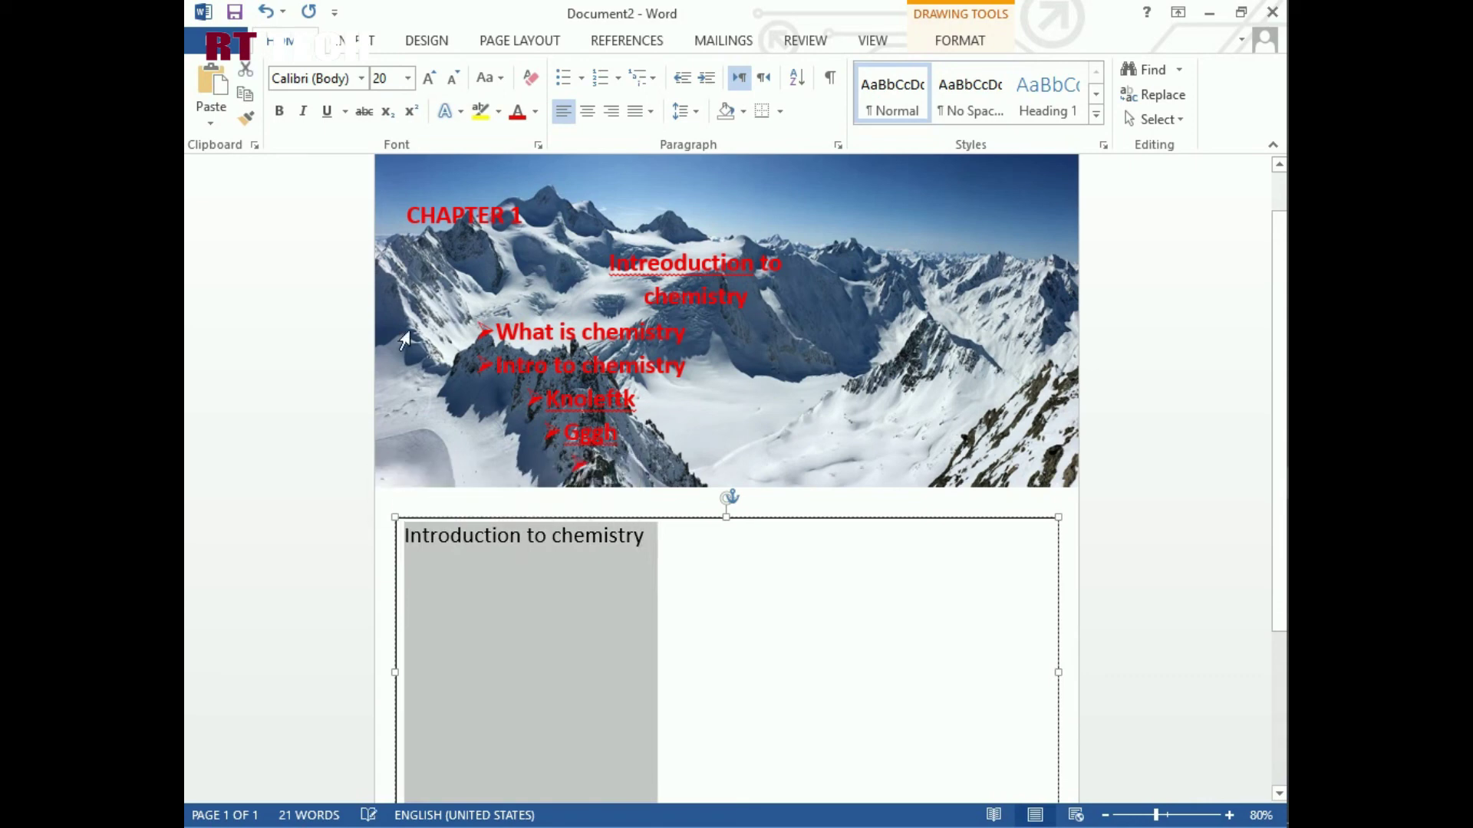
click(279, 111)
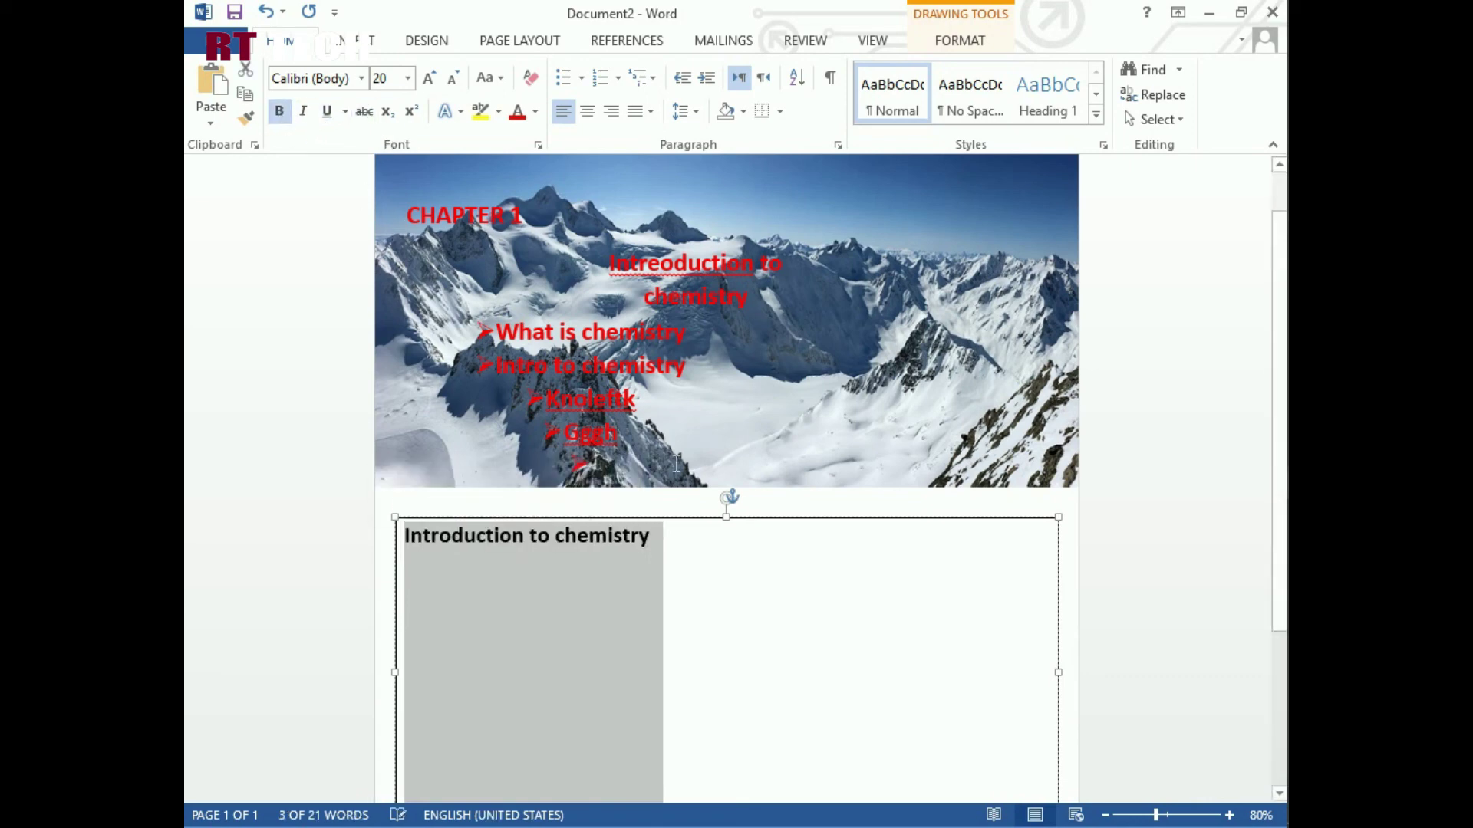
key(Right)
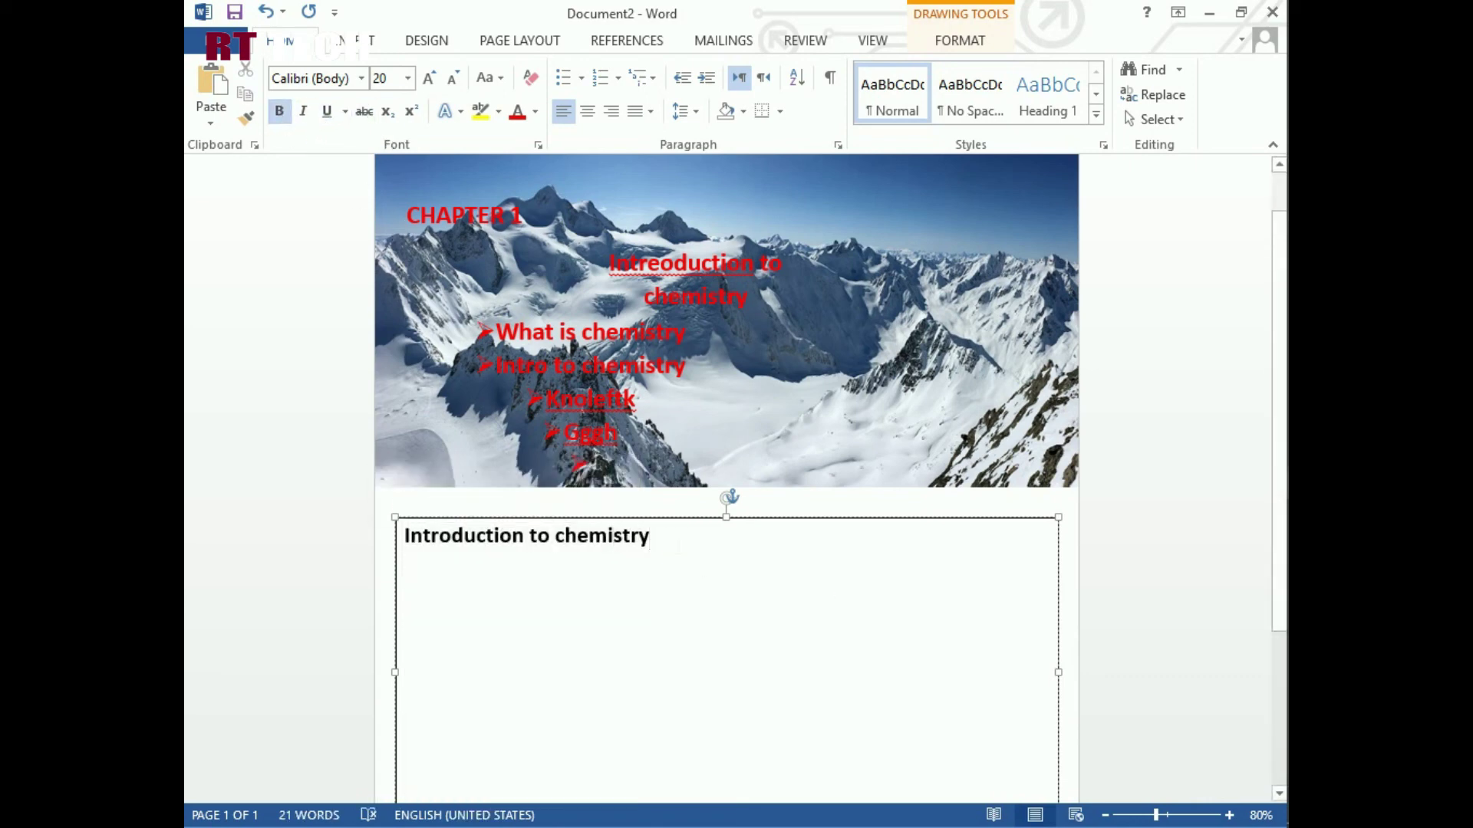
scroll(726, 480, down, 3)
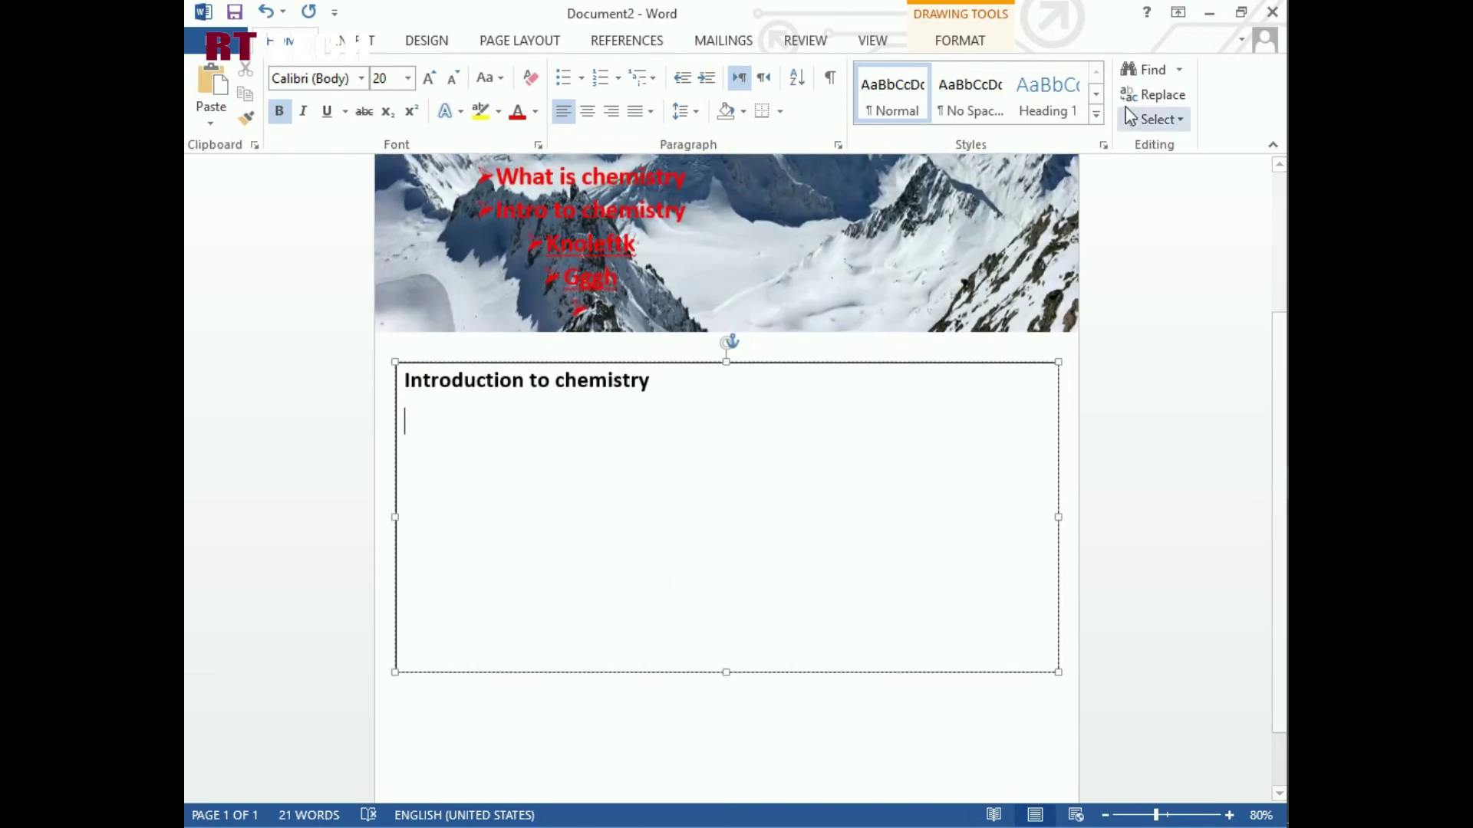
- Open fiver.txt from the desktop in Notepad and copy the paragraphs from "Almost anyone can find something" up to the "Tip:" line
click(1211, 13)
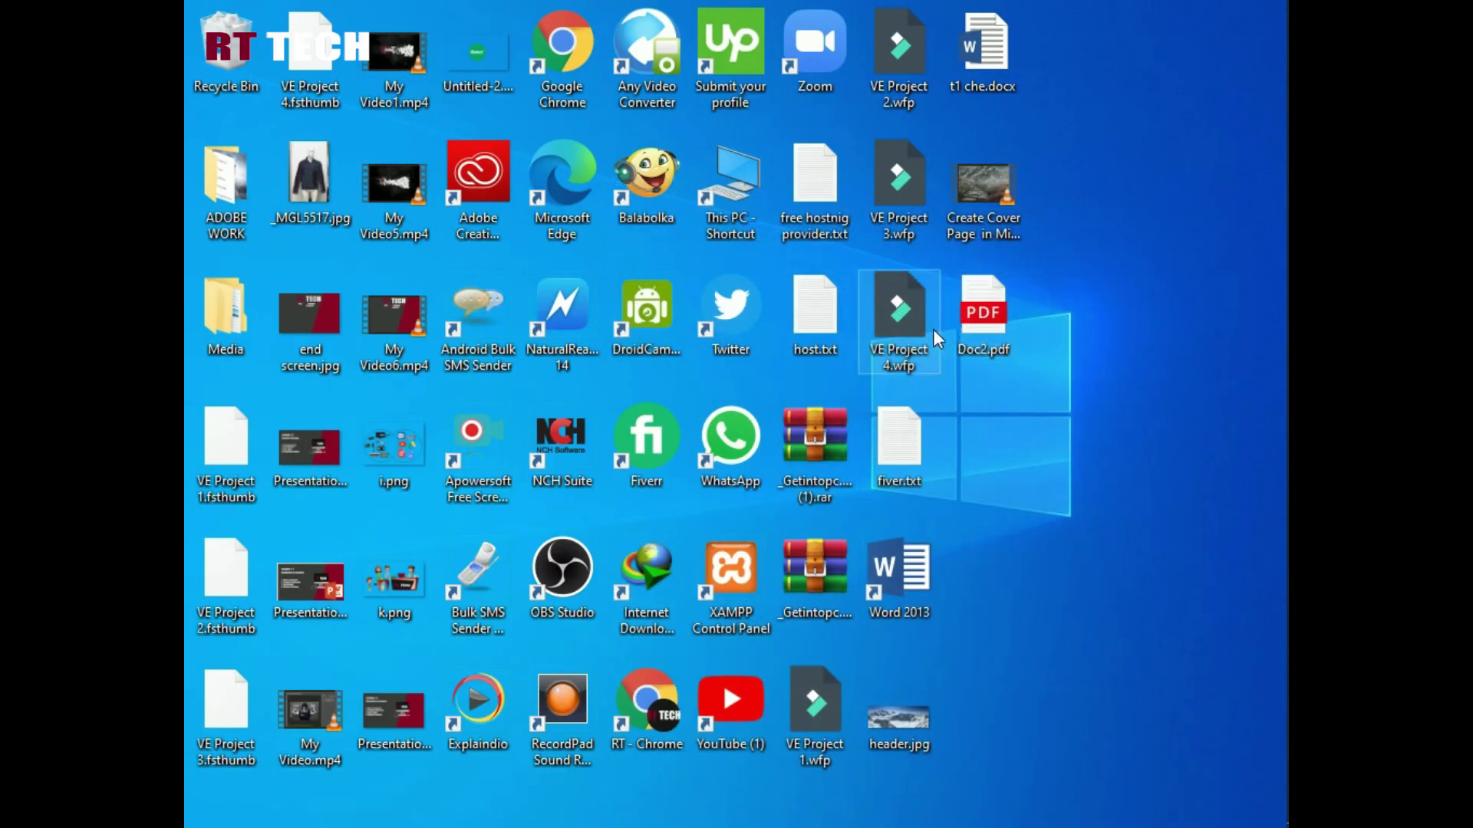
double_click(899, 475)
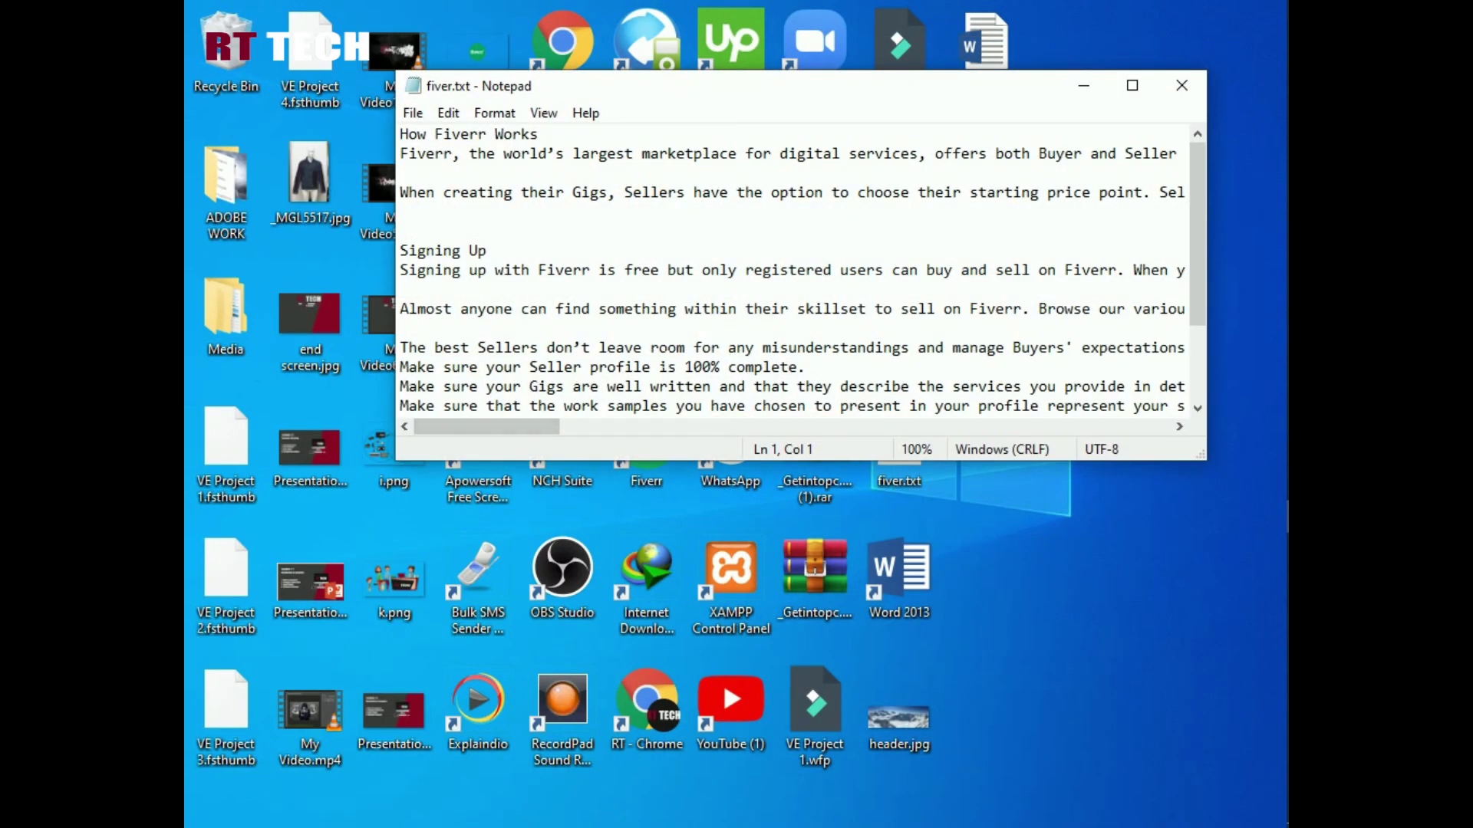
scroll(802, 270, down, 1)
drag(397, 243, 1022, 388)
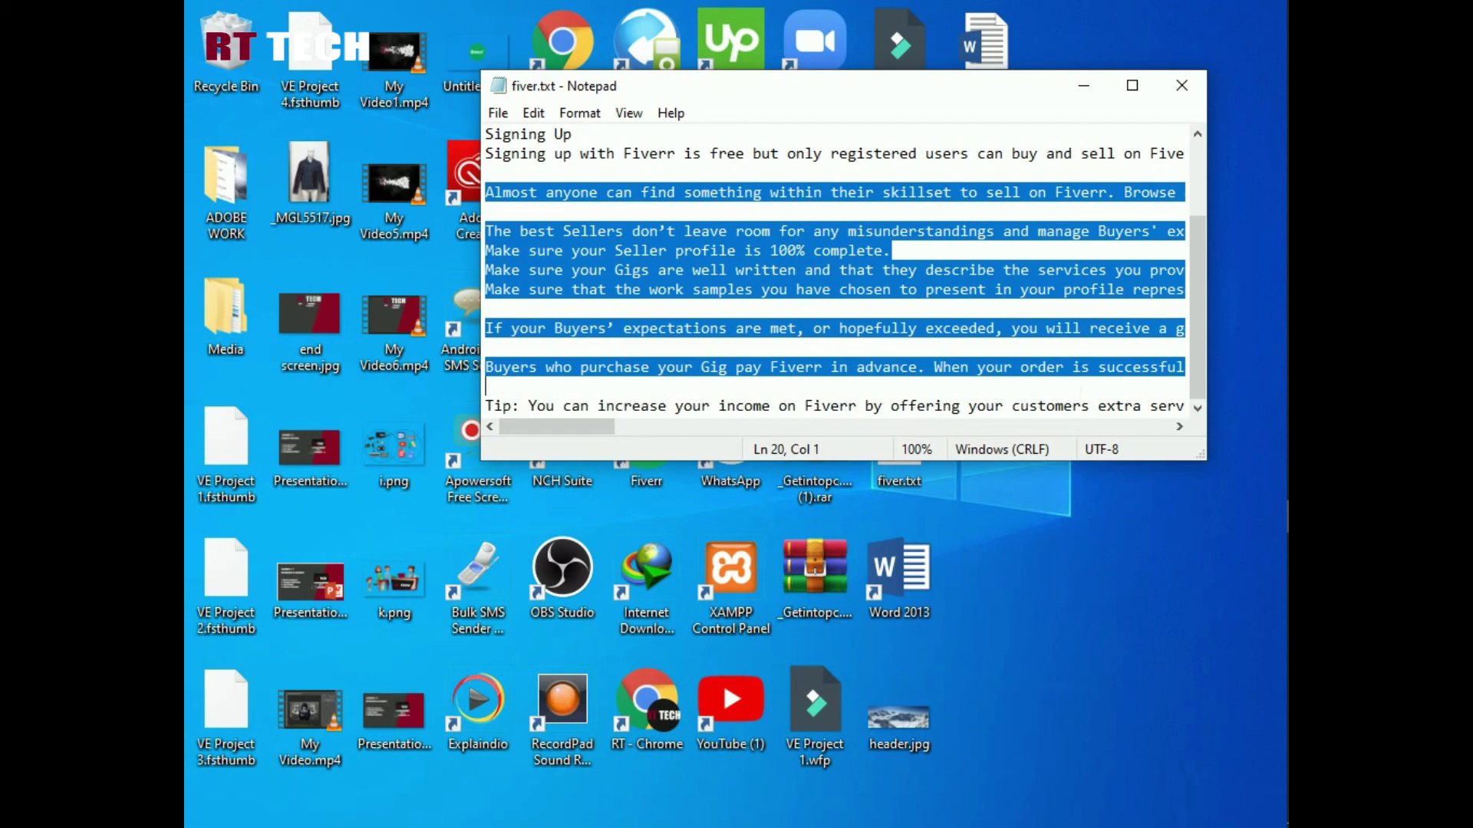
- Switch back to Document2 in Word and paste the copied paragraphs under the "Introduction to chemistry" heading
mouse_move(1268, 479)
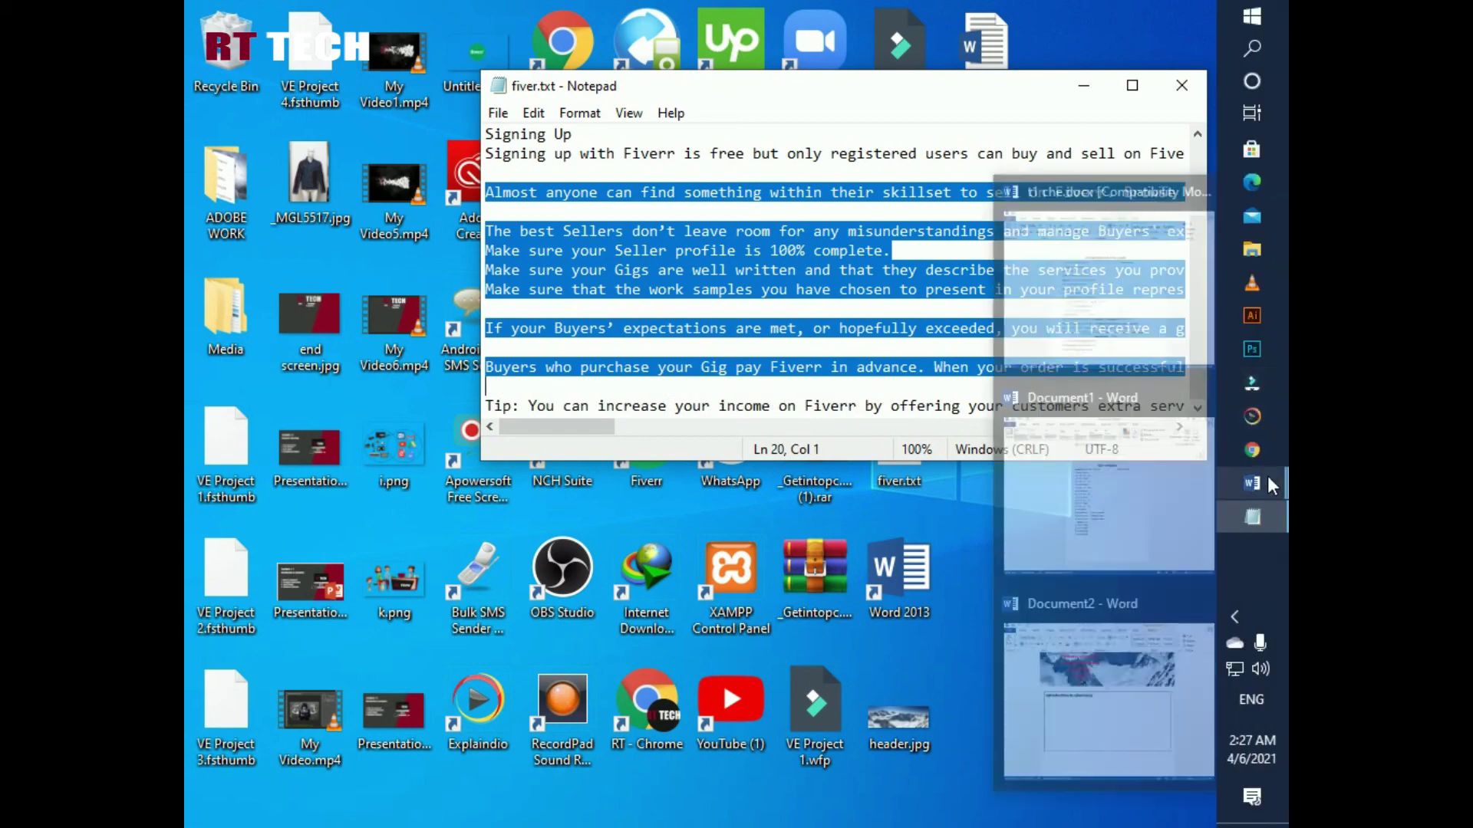
click(1145, 689)
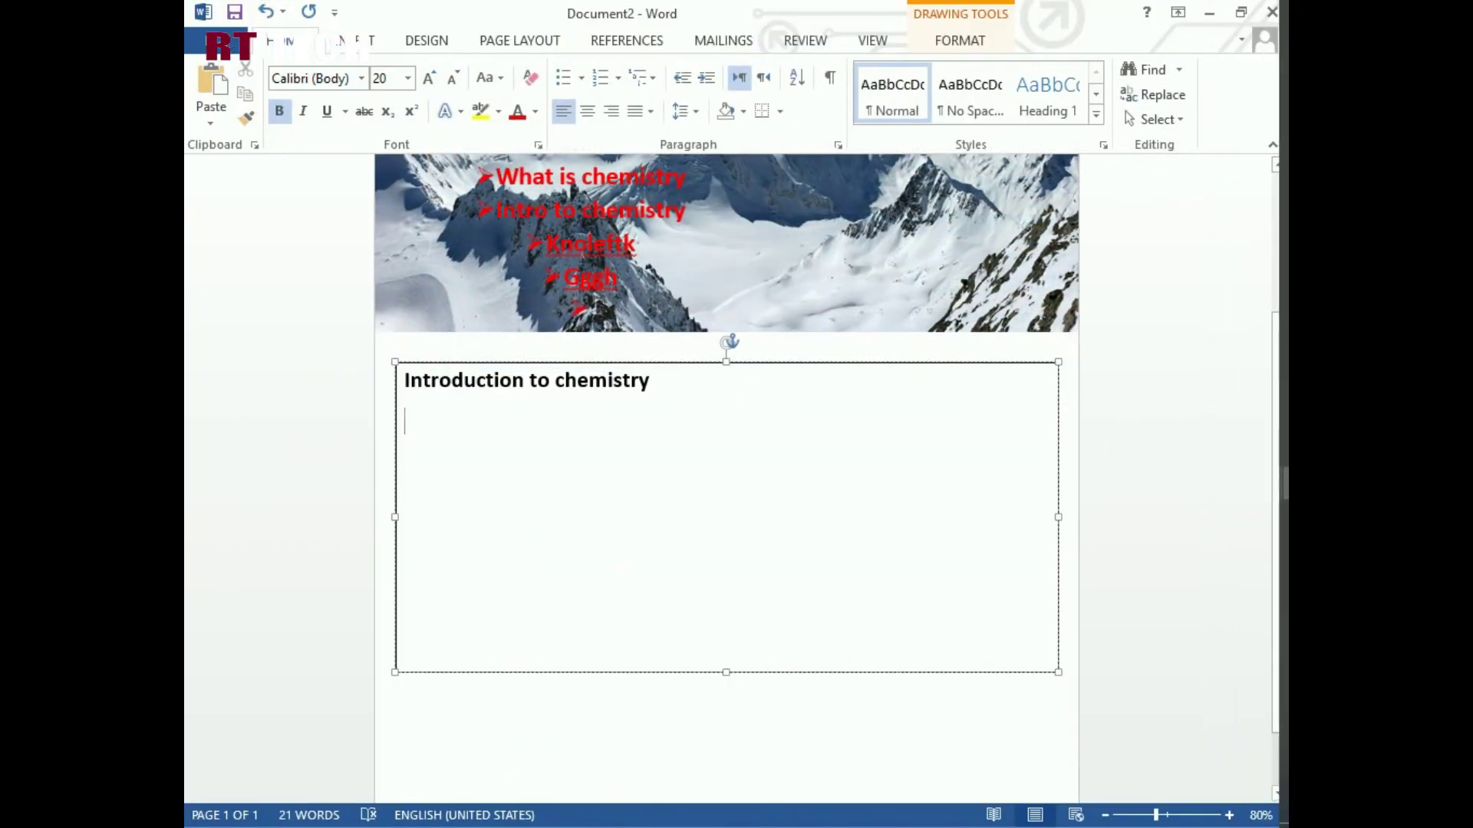
key(ctrl+v)
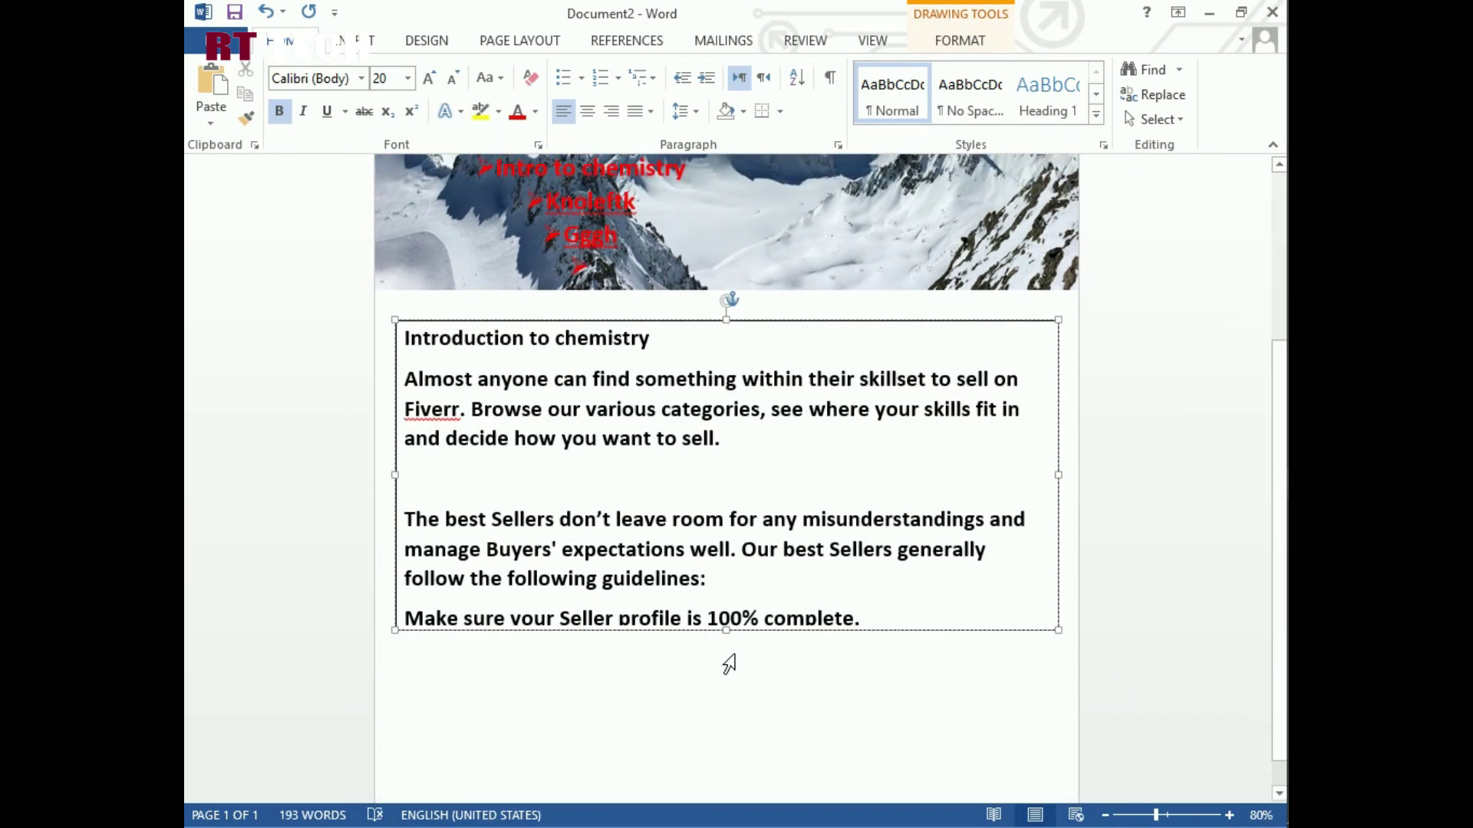
- Extend the text box's height to hold more of the pasted text and reposition it just below the header picture
drag(727, 630, 727, 823)
scroll(719, 522, up, 5)
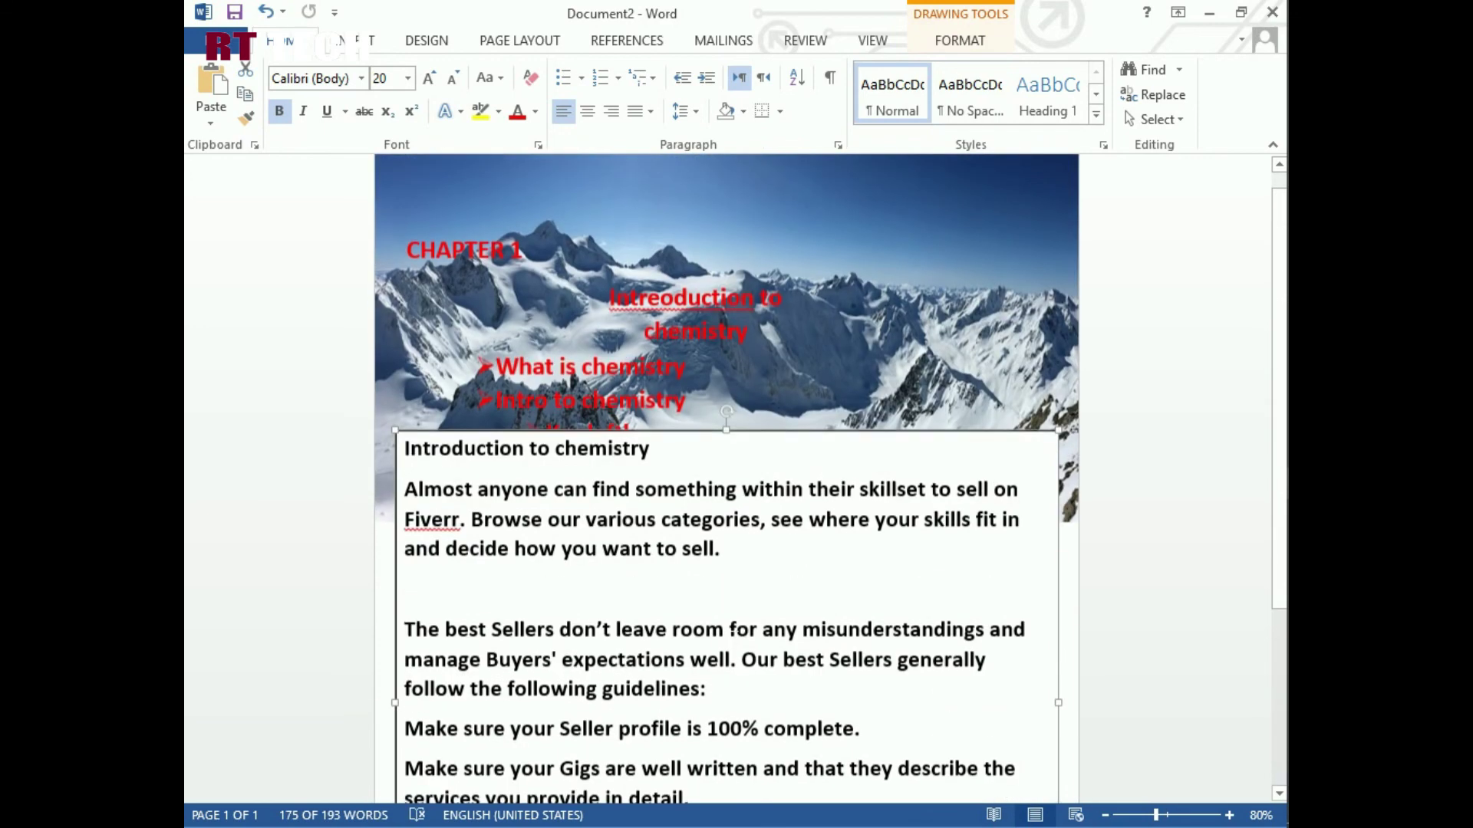
drag(729, 444, 725, 550)
click(727, 445)
scroll(725, 550, down, 5)
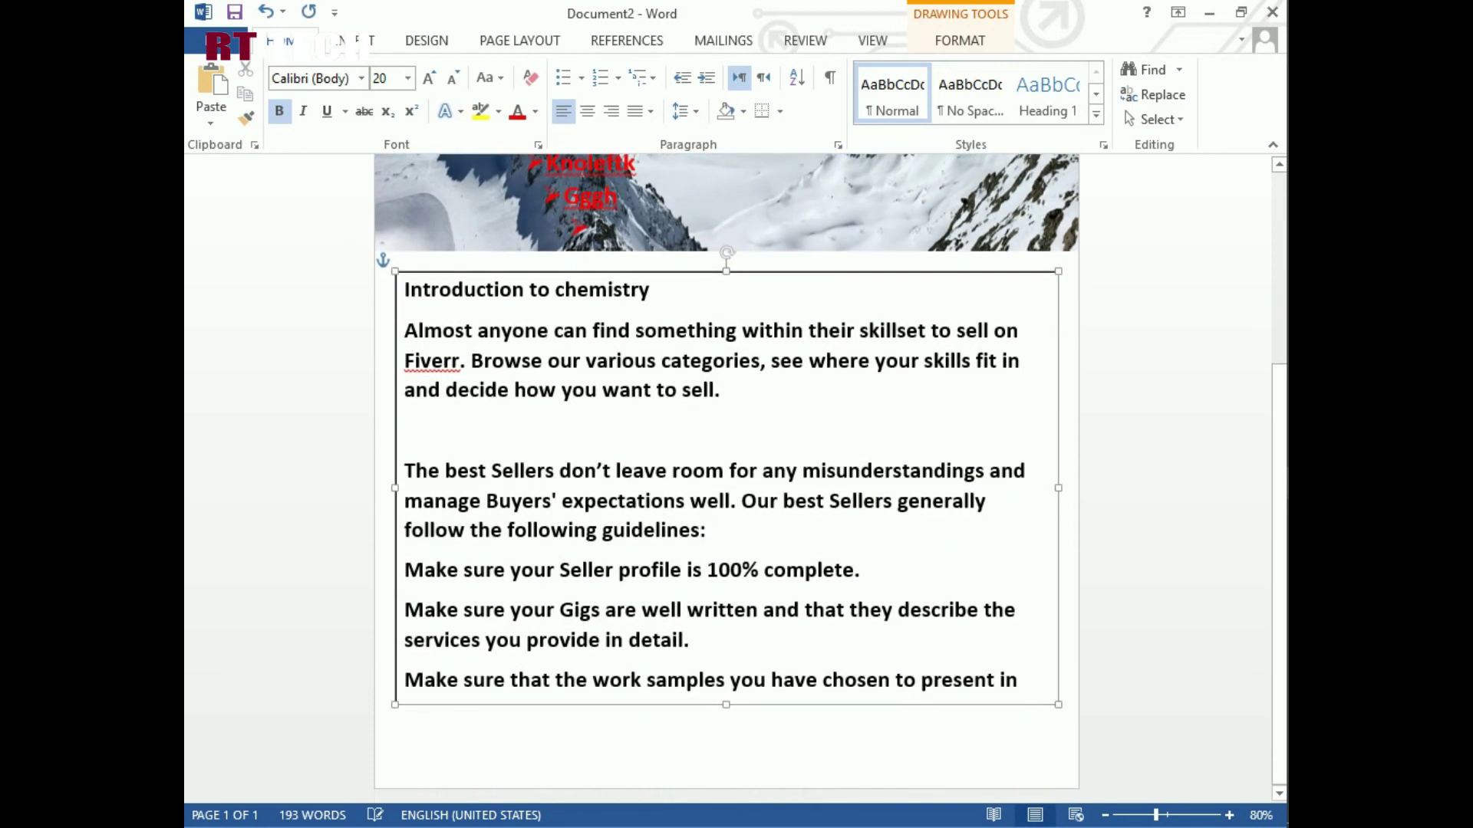
- Remove bold from the paragraphs "Almost anyone can find" through "represent your skills accurately", set them to size 12, and leave the text box
drag(409, 332, 760, 707)
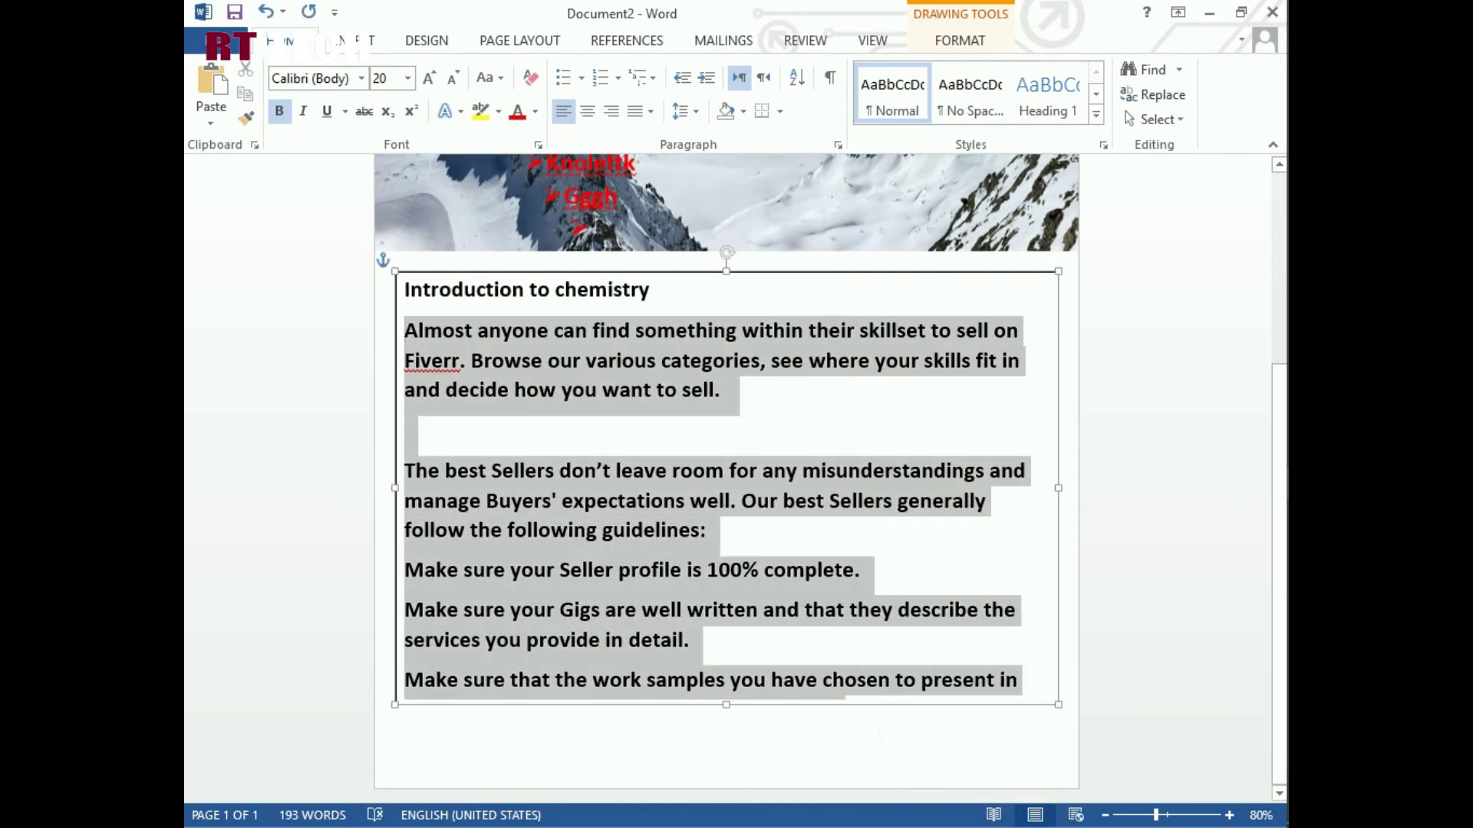
click(279, 111)
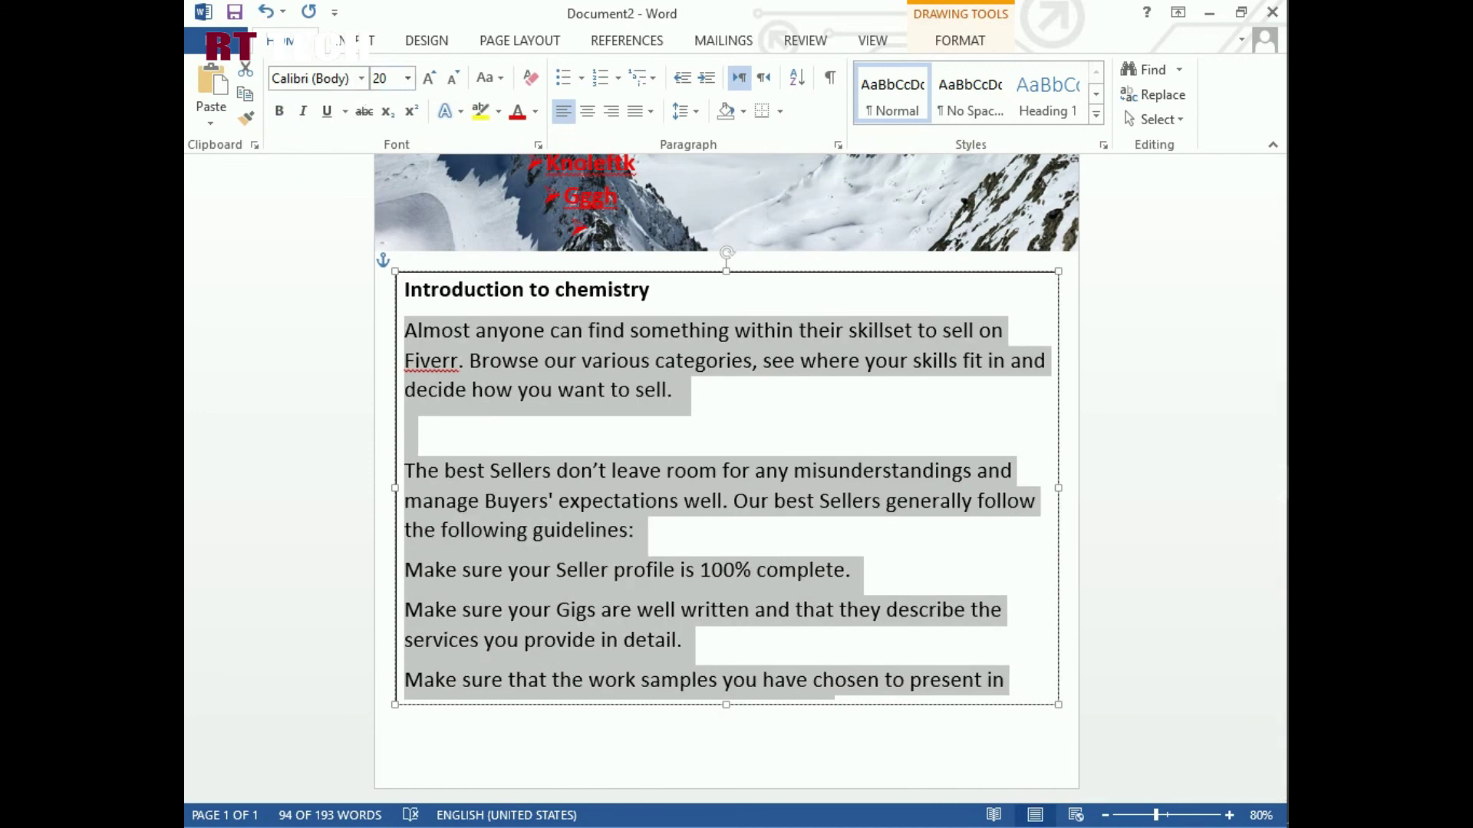
click(407, 78)
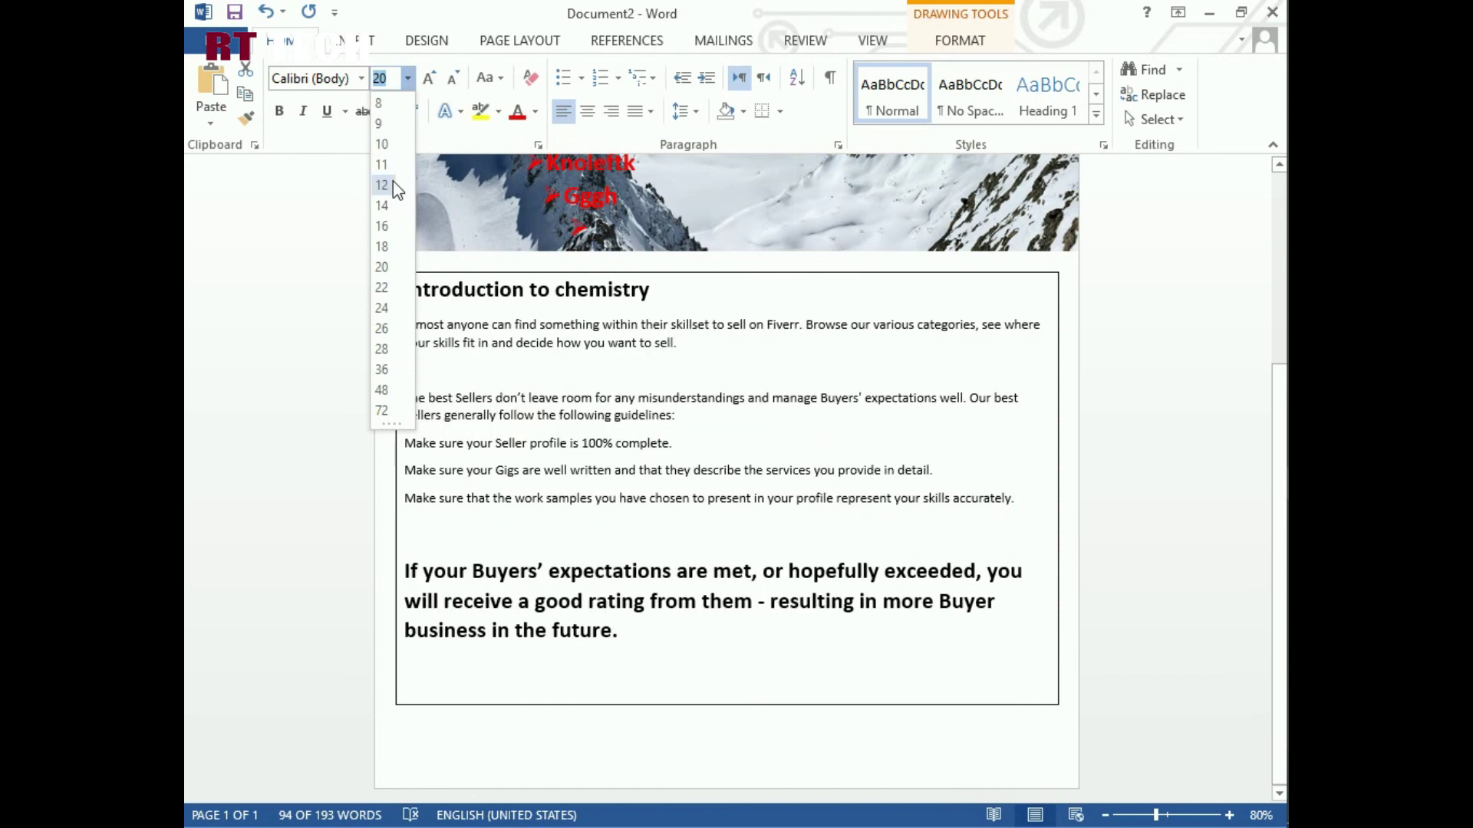
click(382, 185)
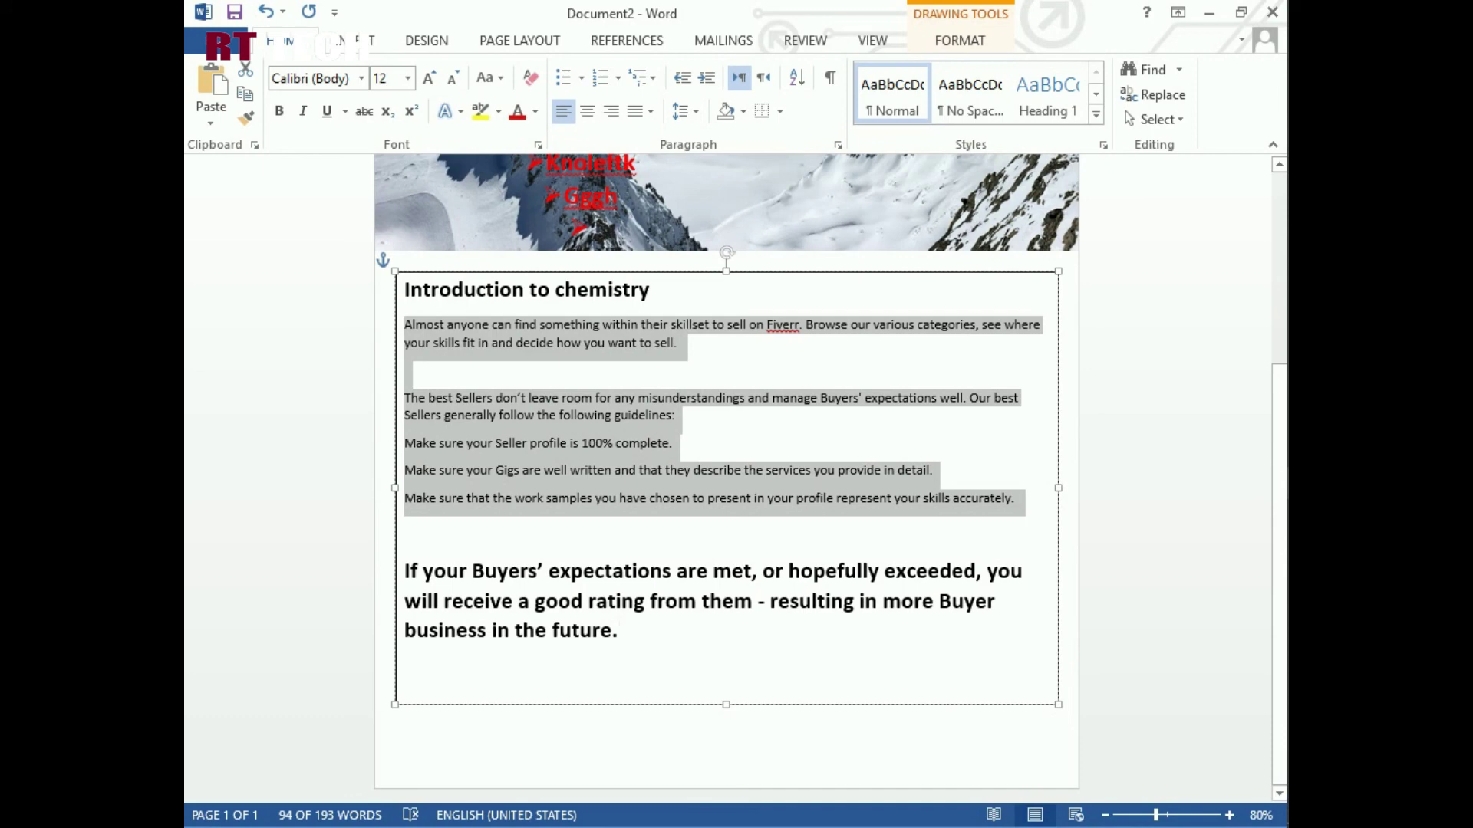
click(735, 767)
key(ctrl+a)
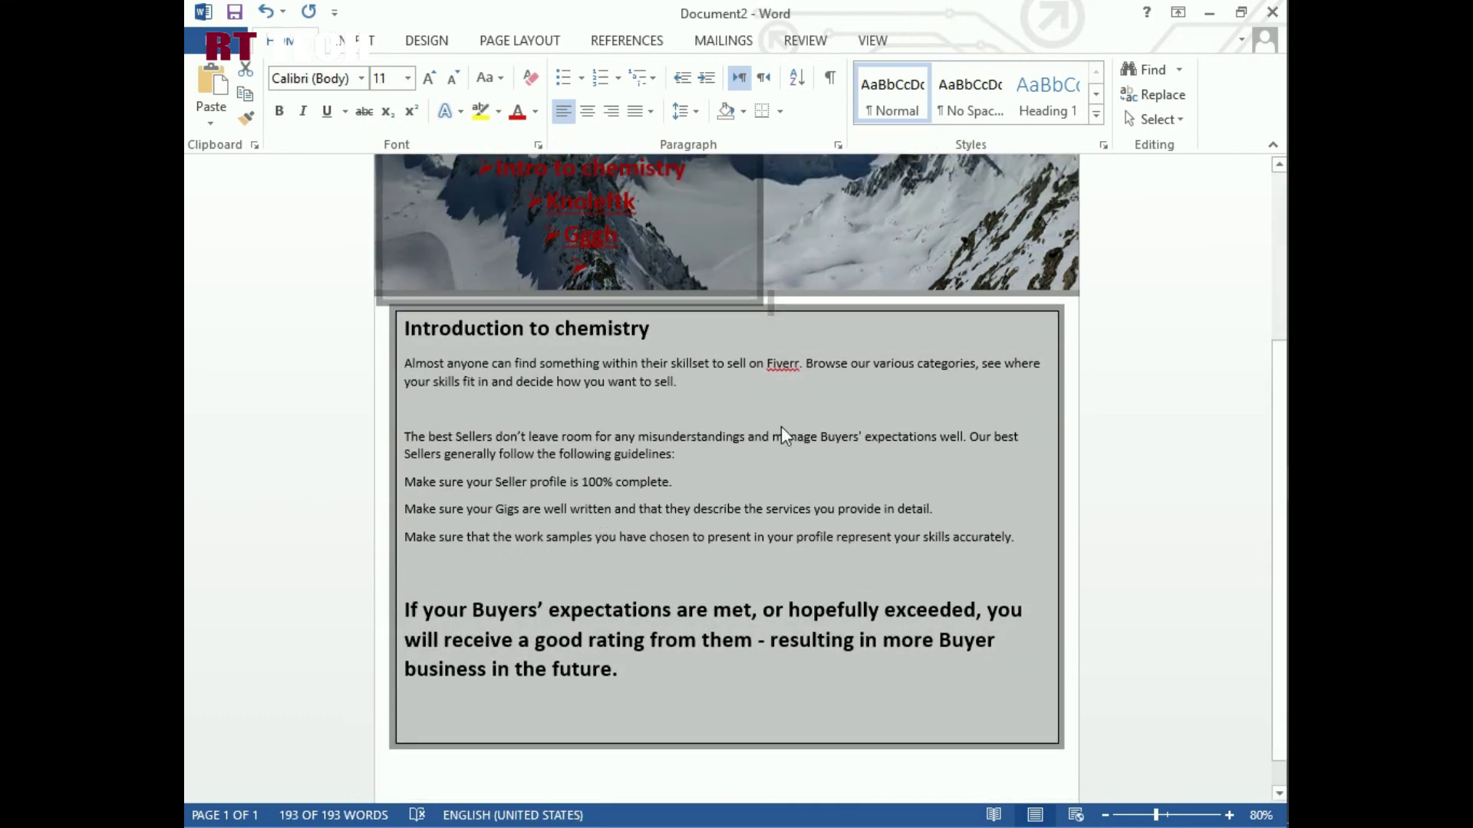
click(769, 299)
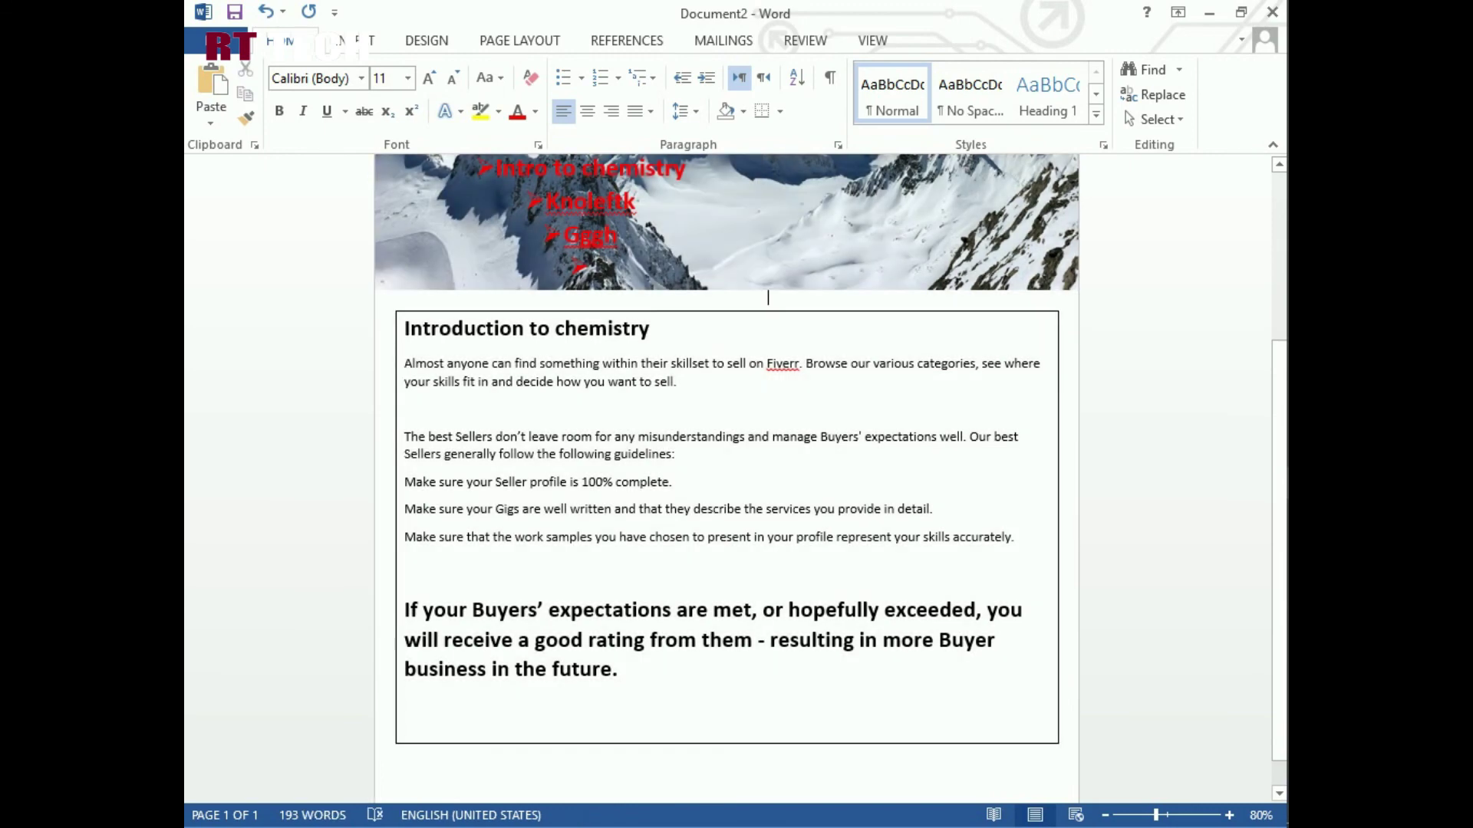
scroll(905, 370, up, 4)
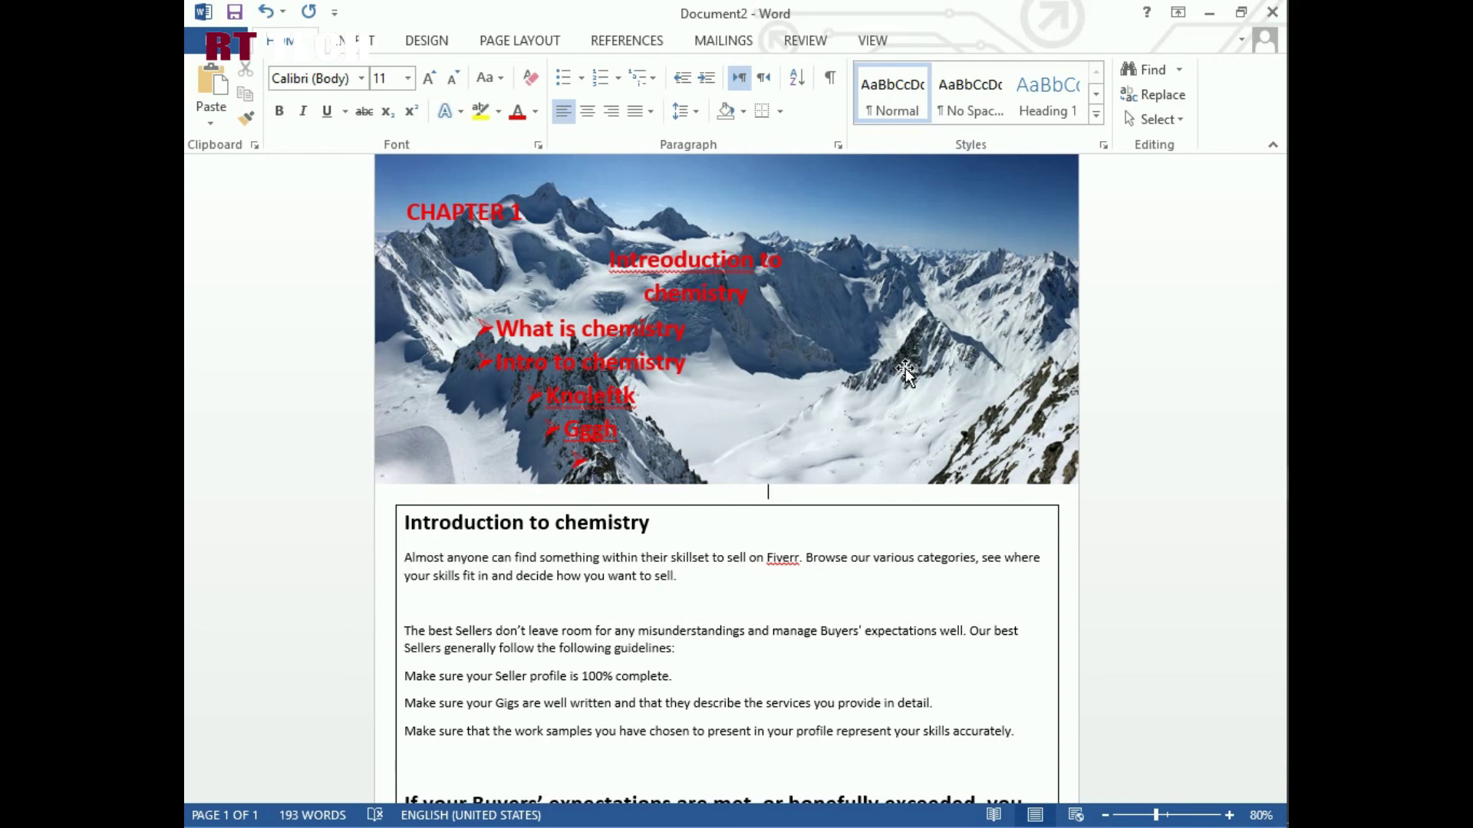
key(alt+Tab)
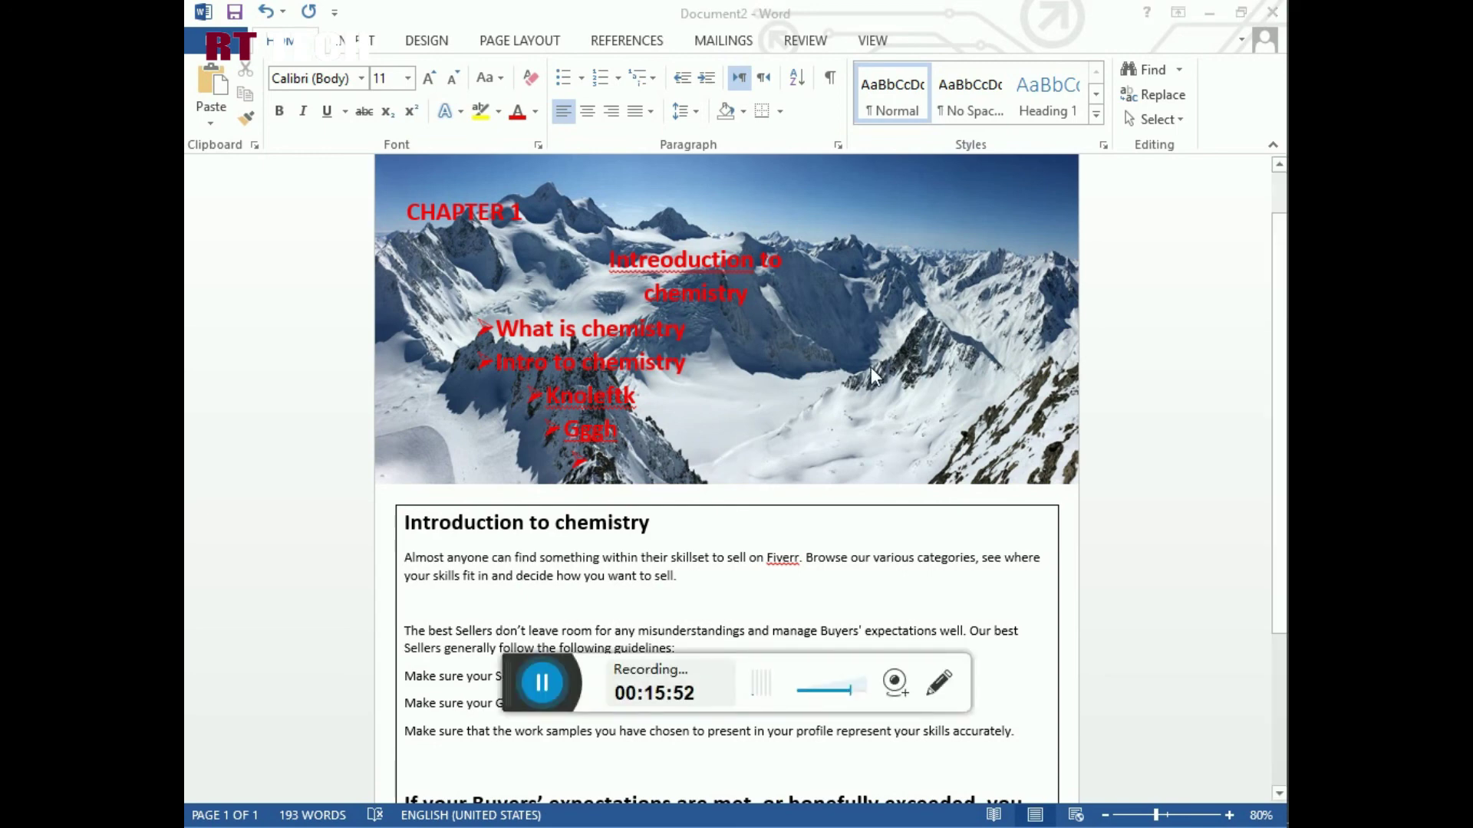
click(543, 685)
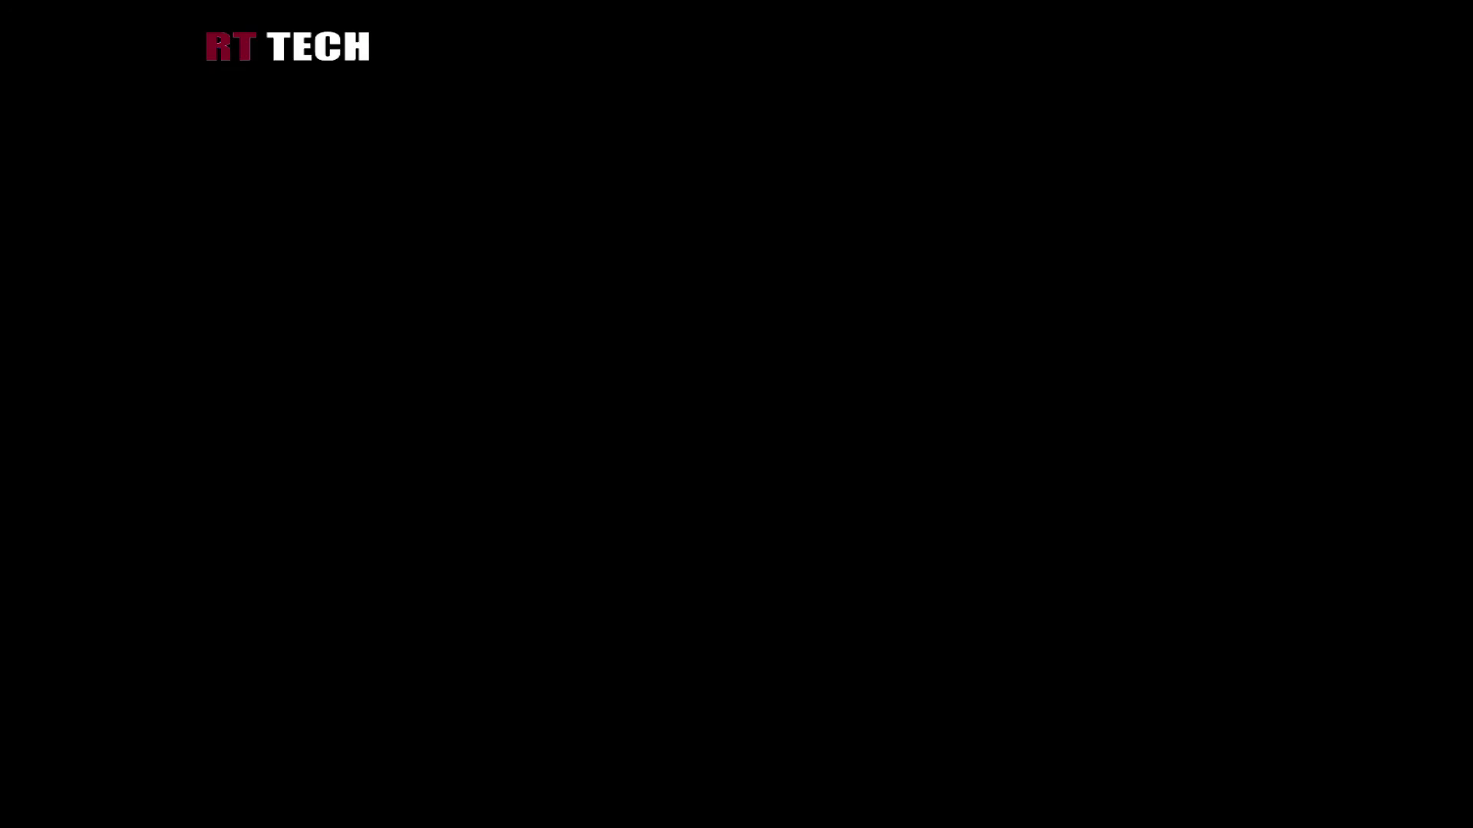